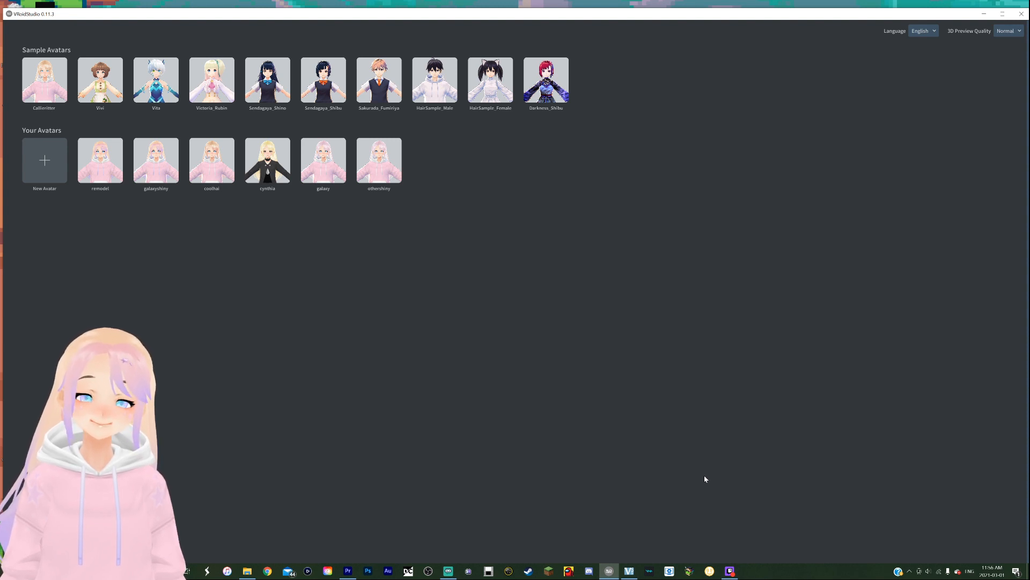
Create a new avatar from the female base model.
{"action": "double_click", "coordinate": [728, 9]}
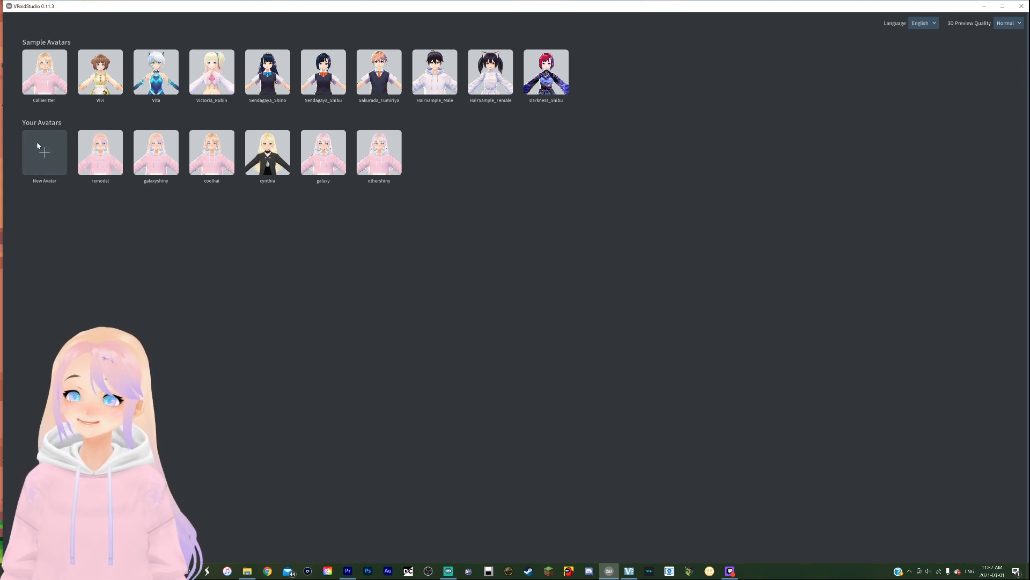
{"action": "left_click", "coordinate": [53, 147]}
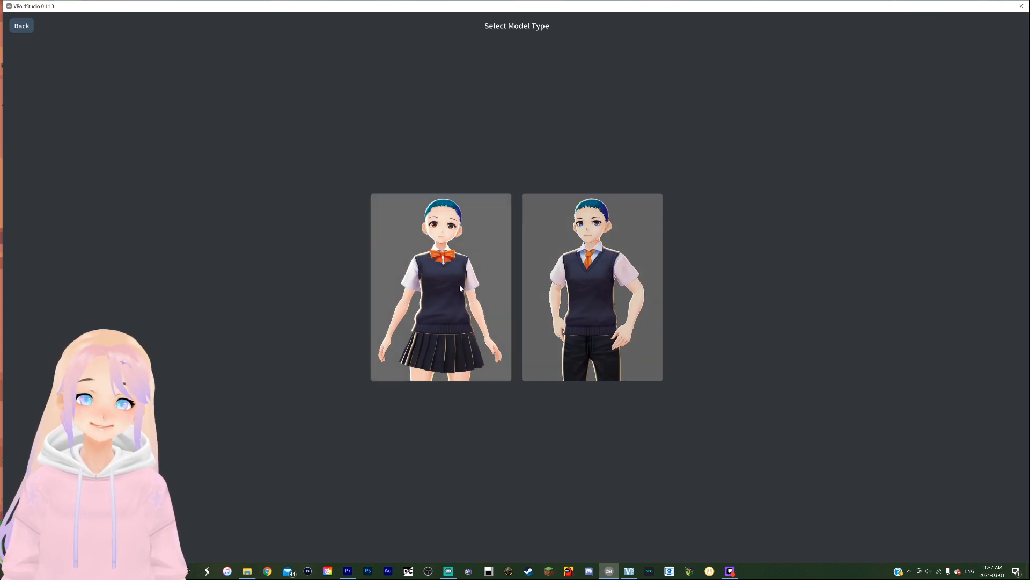
{"action": "left_click", "coordinate": [543, 237]}
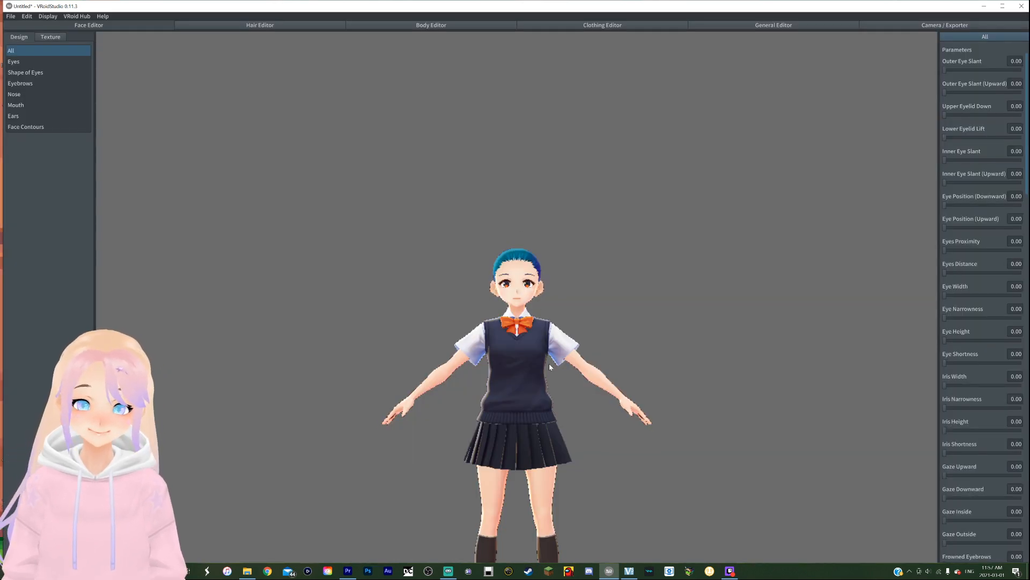
Try the Eye Position (Upward), Gaze Outside and Eye Position (Downward) parameters on the avatar's face, leaving each at 0.
{"action": "scroll", "coordinate": [540, 366], "scroll_direction": "up", "scroll_amount": 3}
{"action": "scroll", "coordinate": [539, 366], "scroll_direction": "up", "scroll_amount": 5}
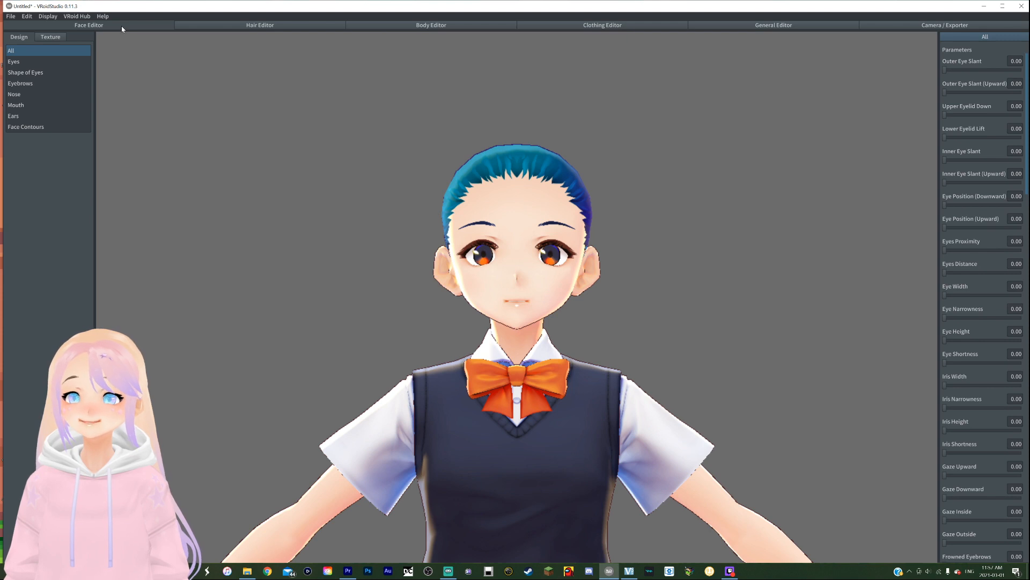
{"action": "left_click", "coordinate": [24, 73]}
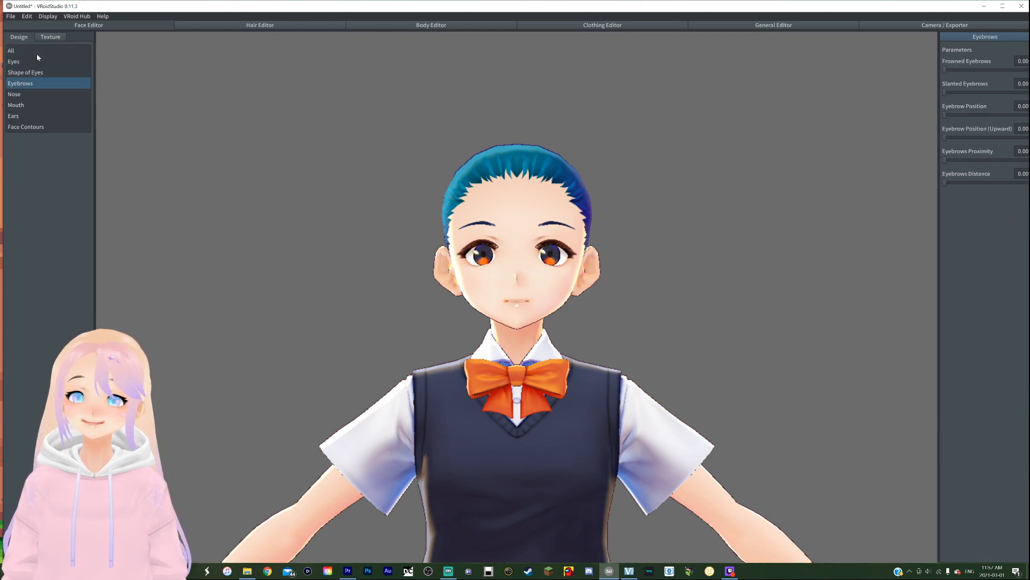
{"action": "left_click", "coordinate": [21, 51]}
{"action": "left_click_drag", "start_coordinate": [1029, 82], "coordinate": [993, 48]}
{"action": "left_click", "coordinate": [22, 62]}
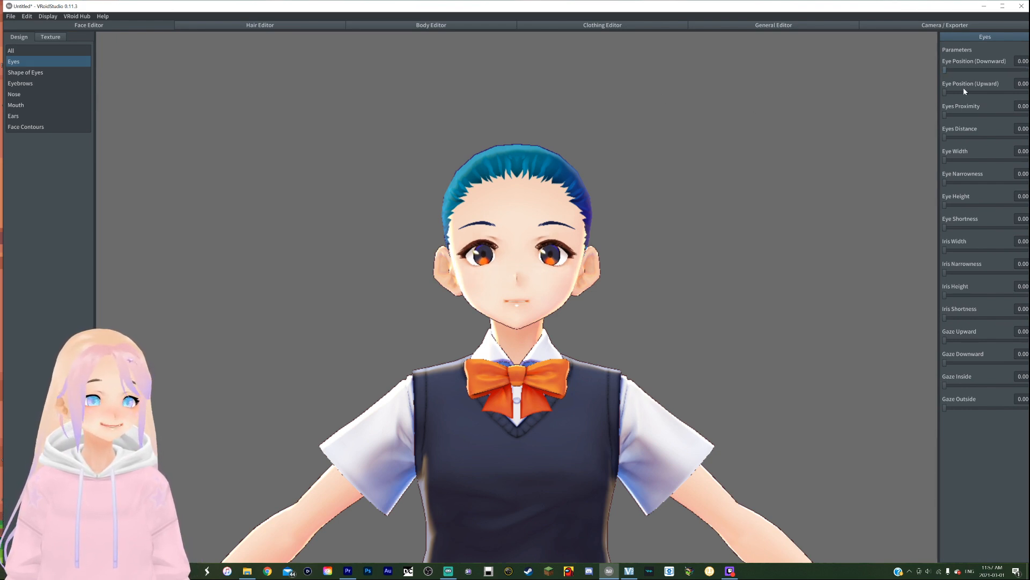
{"action": "left_click_drag", "start_coordinate": [969, 93], "coordinate": [884, 87]}
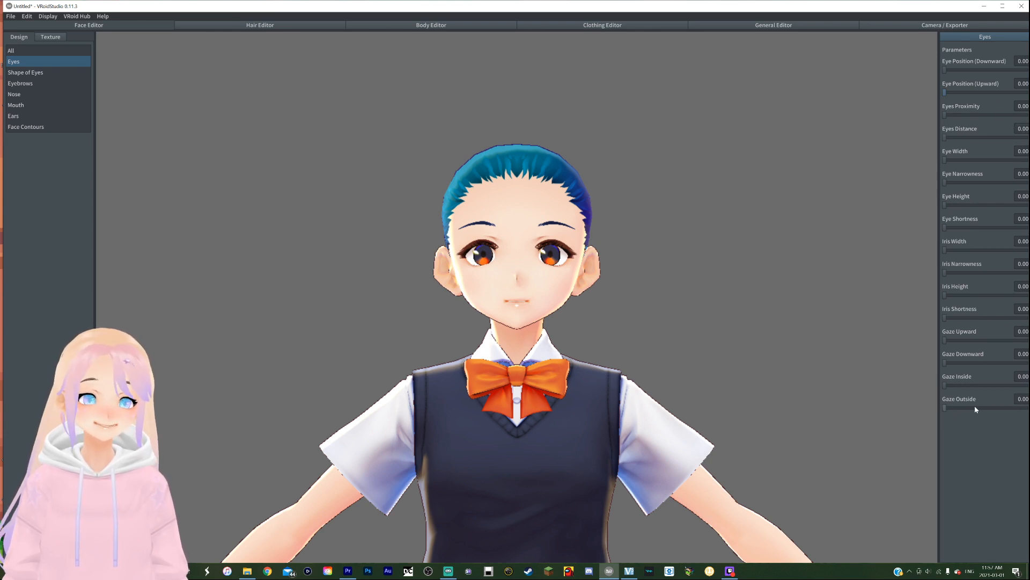
{"action": "left_click_drag", "start_coordinate": [959, 408], "coordinate": [927, 403]}
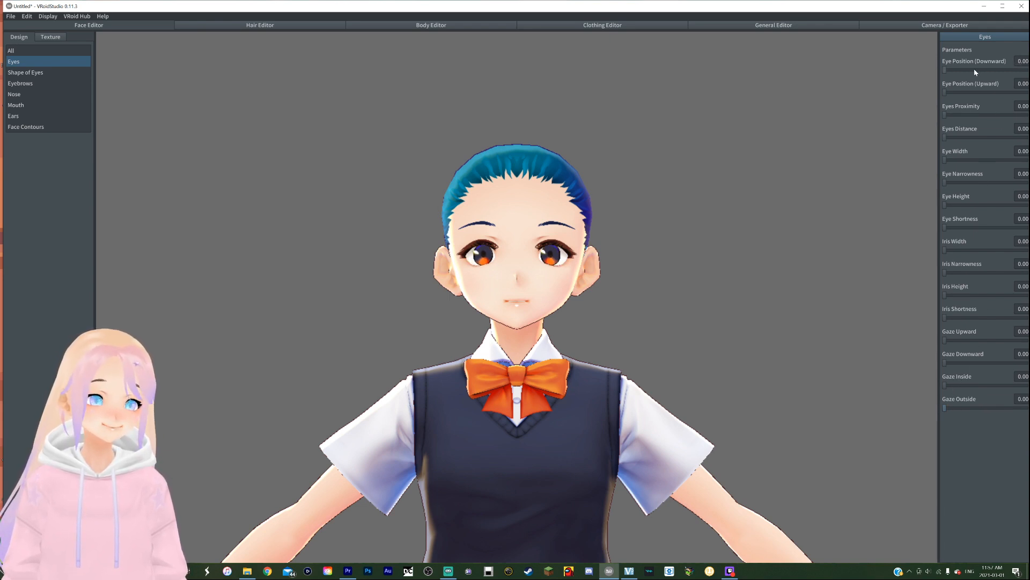
{"action": "left_click_drag", "start_coordinate": [973, 70], "coordinate": [944, 71]}
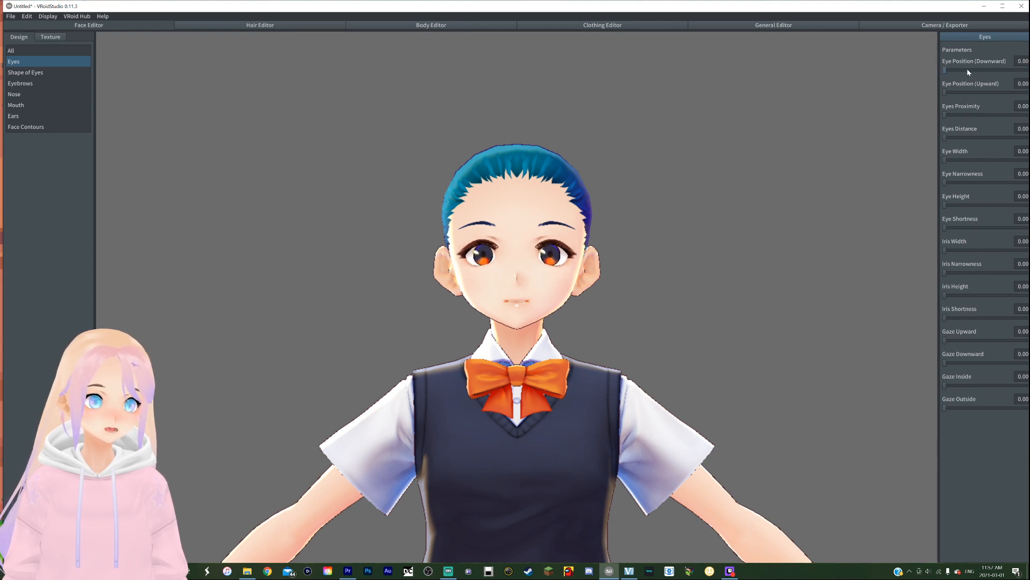
Try an Eye Position (Downward) value of 10, then reset it to 0.
{"action": "left_click", "coordinate": [1019, 62]}
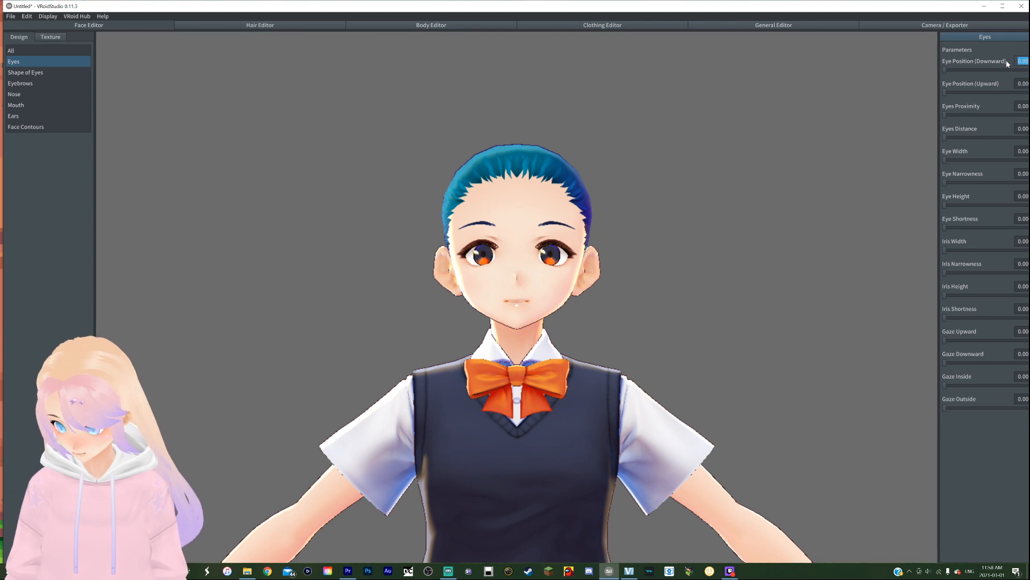
{"action": "type", "text": "10"}
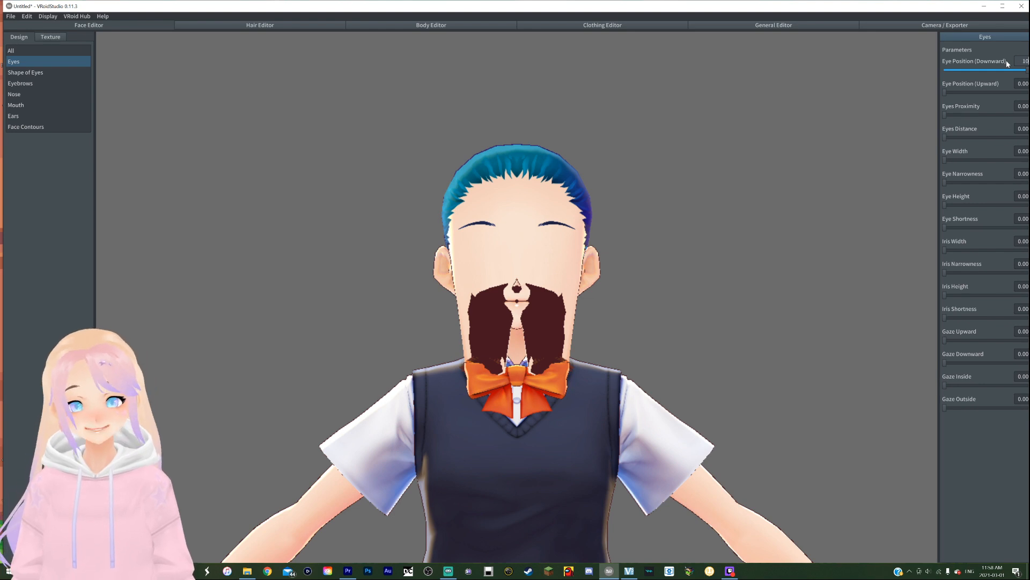
{"action": "key", "text": "BackSpace"}
{"action": "key", "text": "BackSpace"}
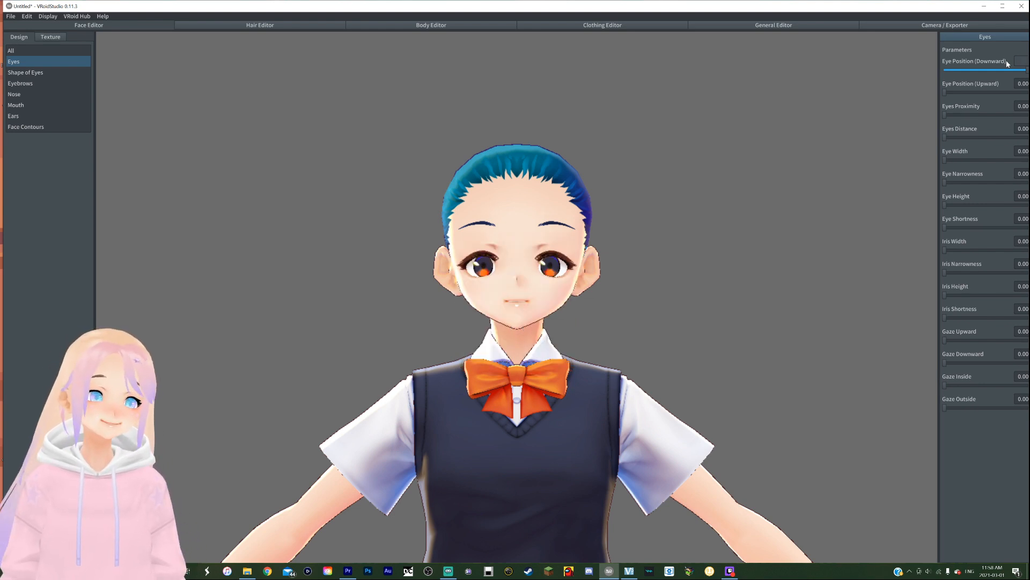
{"action": "left_click_drag", "start_coordinate": [1010, 69], "coordinate": [872, 67]}
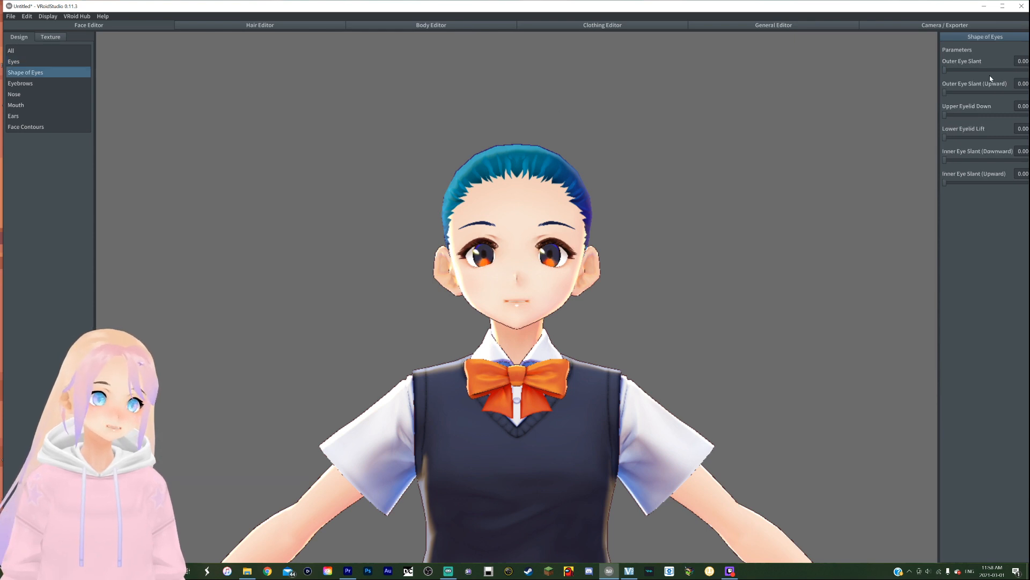
In the eye shape parameters, set Outer Eye Slant (Upward) to 0.40 and Inner Eye Slant (Upward) to -1.
{"action": "left_click_drag", "start_coordinate": [948, 94], "coordinate": [988, 94]}
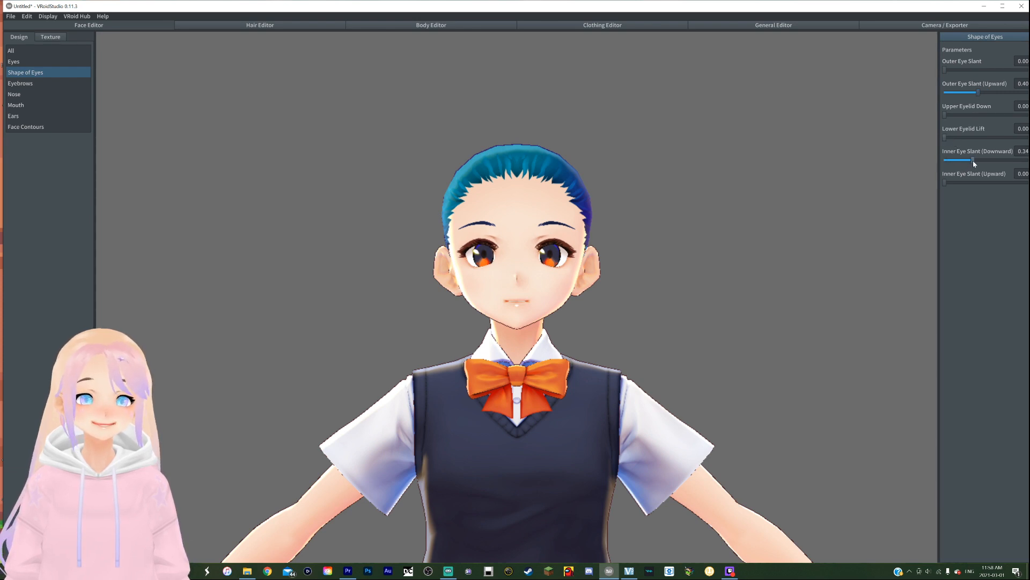
{"action": "left_click_drag", "start_coordinate": [954, 183], "coordinate": [921, 168]}
{"action": "left_click", "coordinate": [1023, 173]}
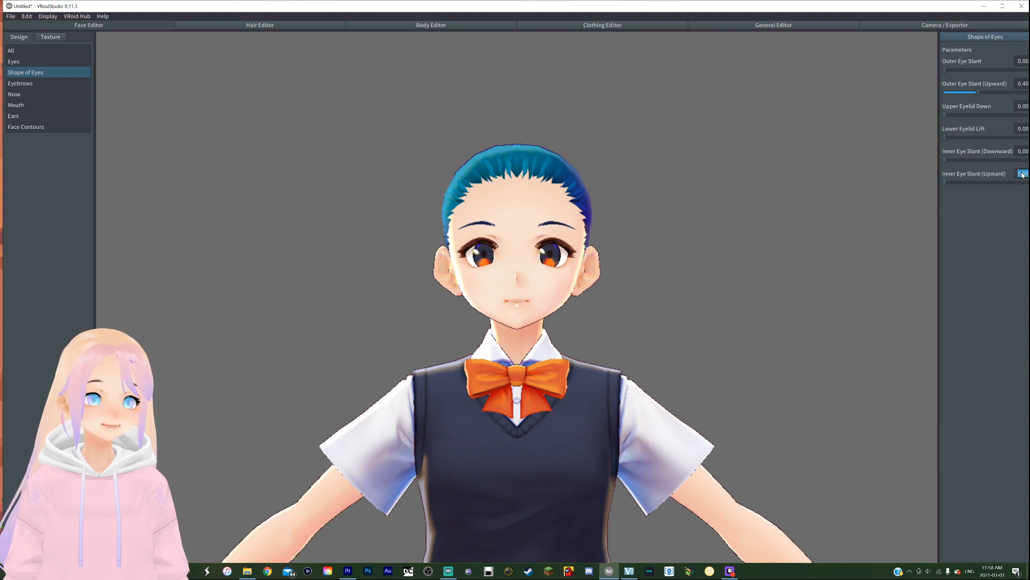
{"action": "type", "text": "-1"}
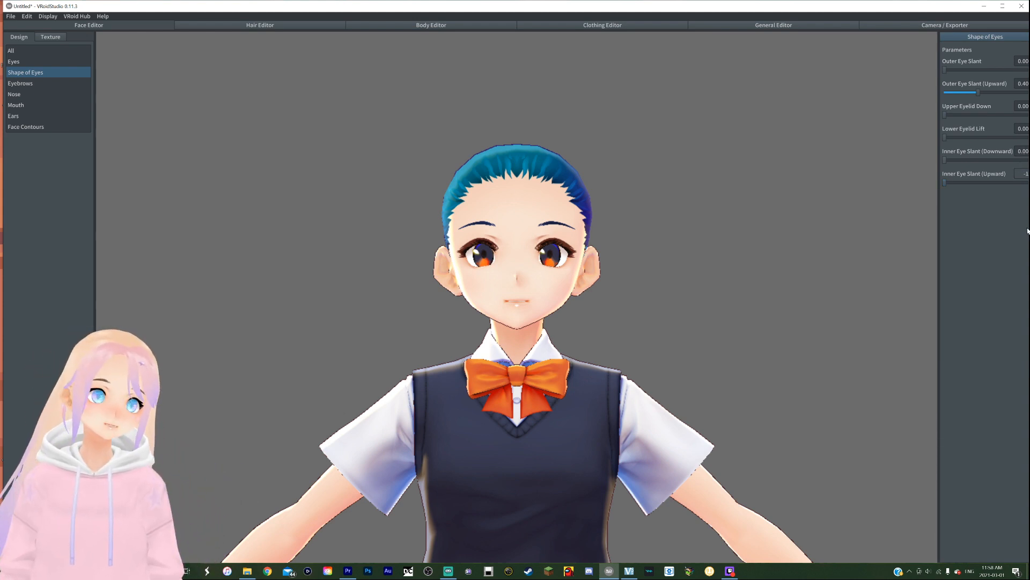
{"action": "key", "text": "Return"}
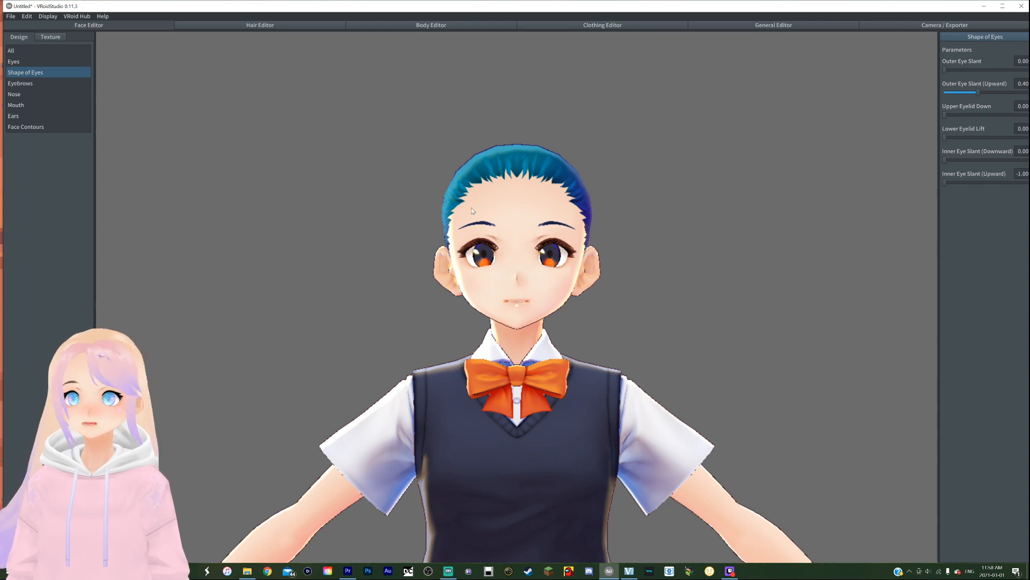
Try the Frowned Eyebrows and Eyebrow Position parameters of the eyebrows.
{"action": "left_click", "coordinate": [21, 83]}
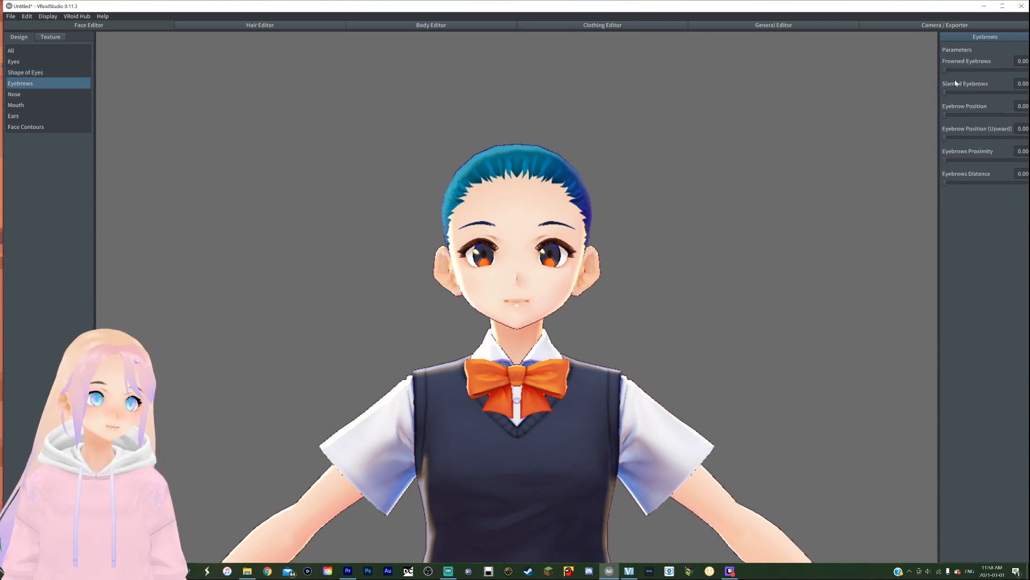
{"action": "mouse_move", "coordinate": [945, 70]}
{"action": "left_mouse_down"}
{"action": "mouse_move", "coordinate": [969, 70]}
{"action": "mouse_move", "coordinate": [945, 69]}
{"action": "left_mouse_up"}
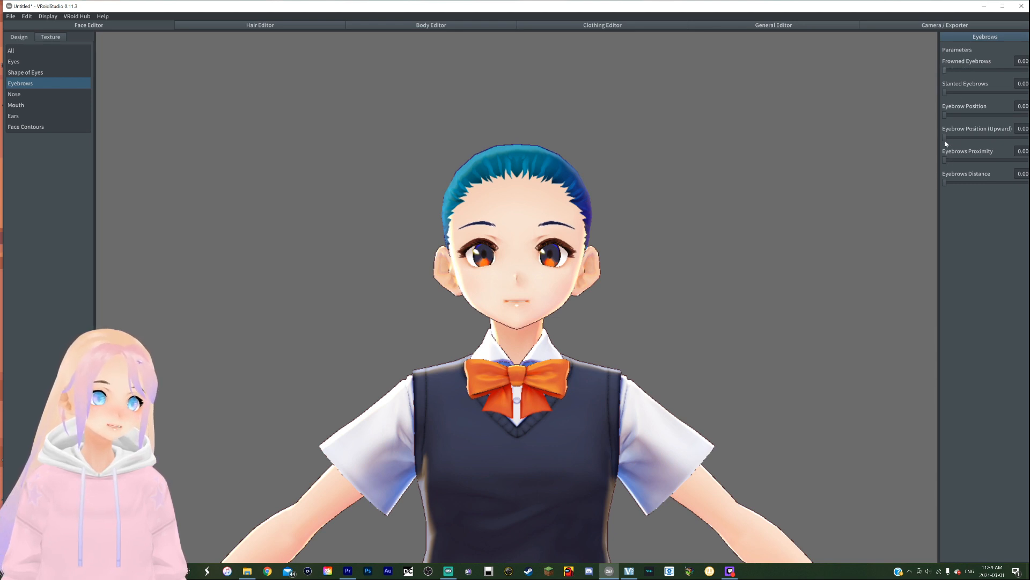
{"action": "left_click_drag", "start_coordinate": [945, 114], "coordinate": [959, 108]}
Examine the nose parameters with the head seen from the side, and the mouth parameters.
{"action": "left_click", "coordinate": [57, 95]}
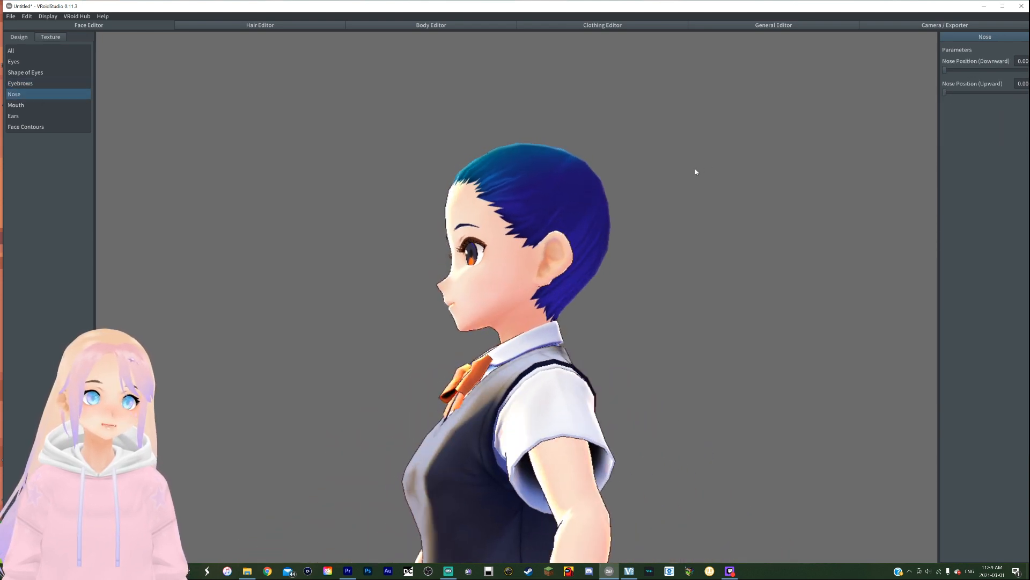
{"action": "right_click_drag", "start_coordinate": [695, 169], "coordinate": [716, 173]}
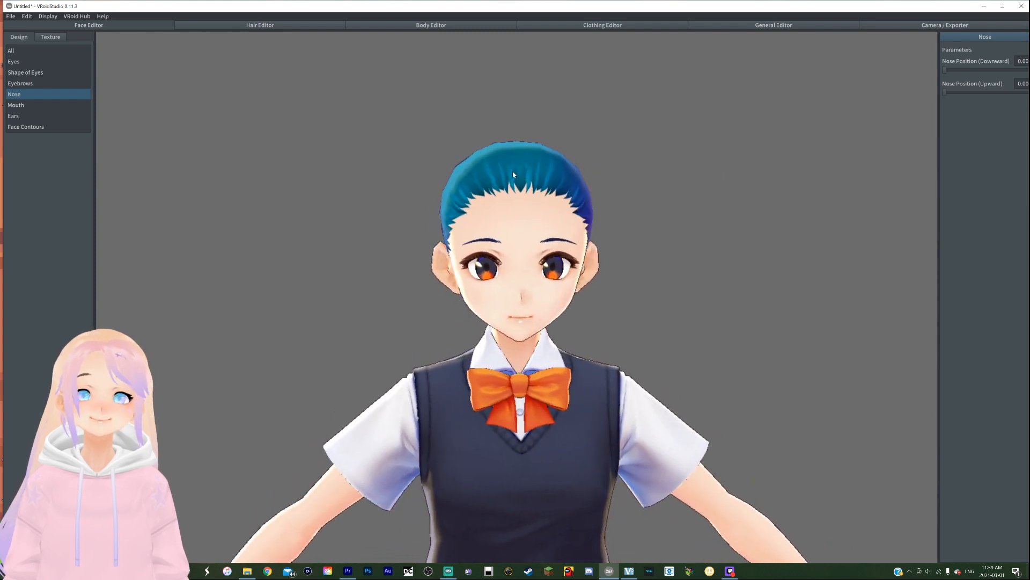
{"action": "left_click", "coordinate": [19, 106]}
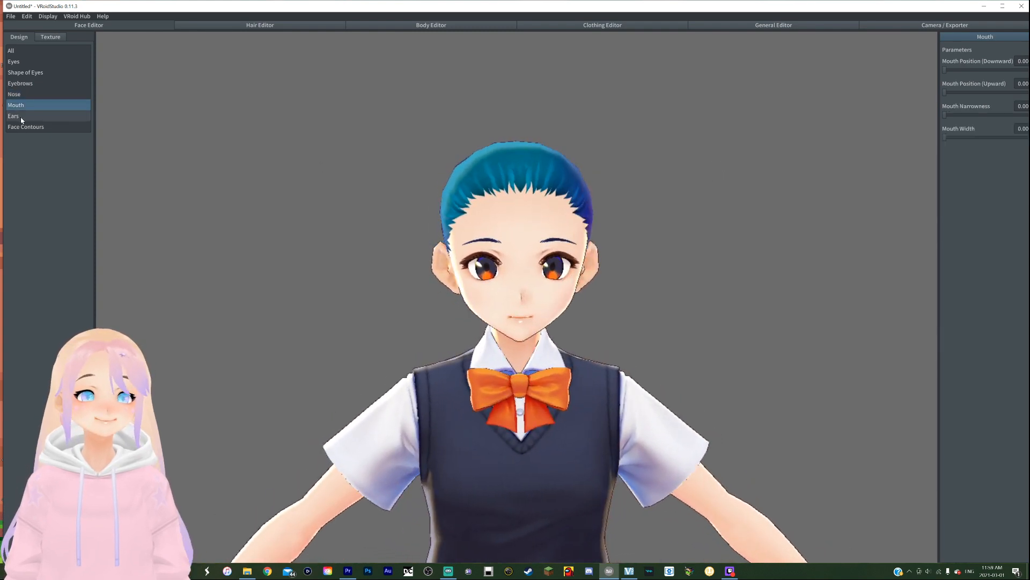
Set Ear Smallness to 0.23, and in the face contours set Chin Position (Downward) to 0.39 and Chin Roundness to 0.33.
{"action": "left_click", "coordinate": [19, 117]}
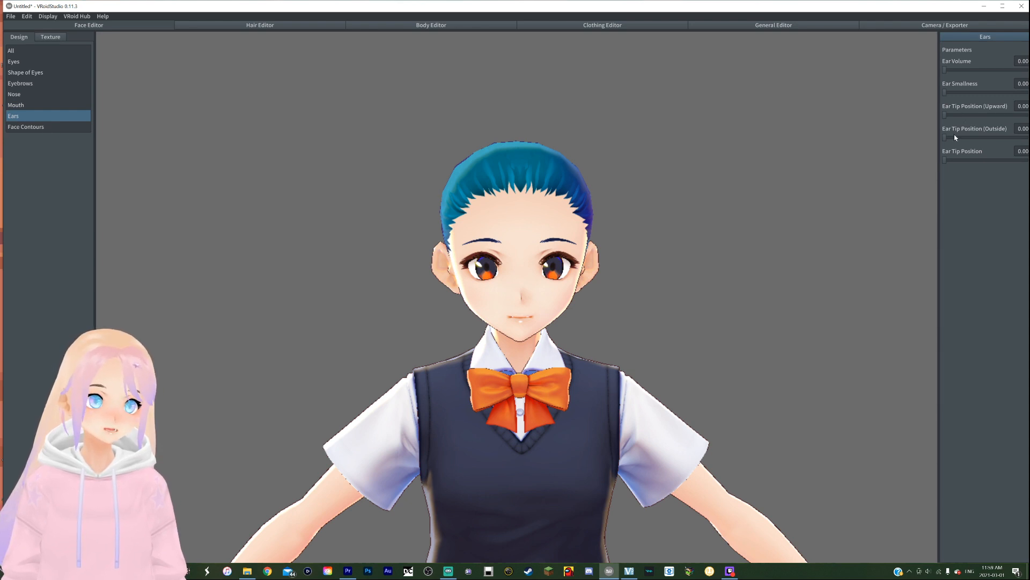
{"action": "left_click_drag", "start_coordinate": [954, 138], "coordinate": [965, 95]}
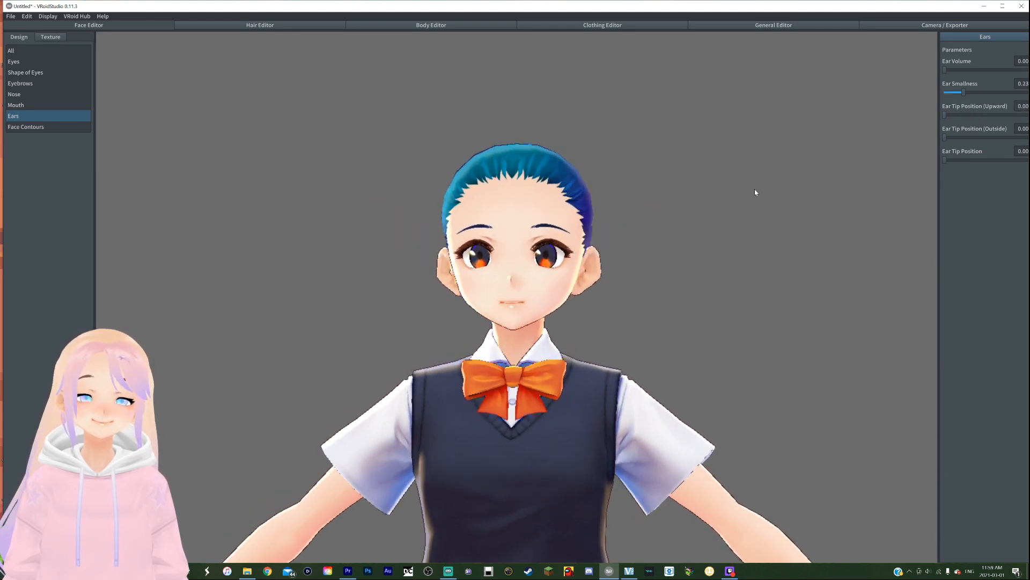
{"action": "left_click", "coordinate": [26, 127]}
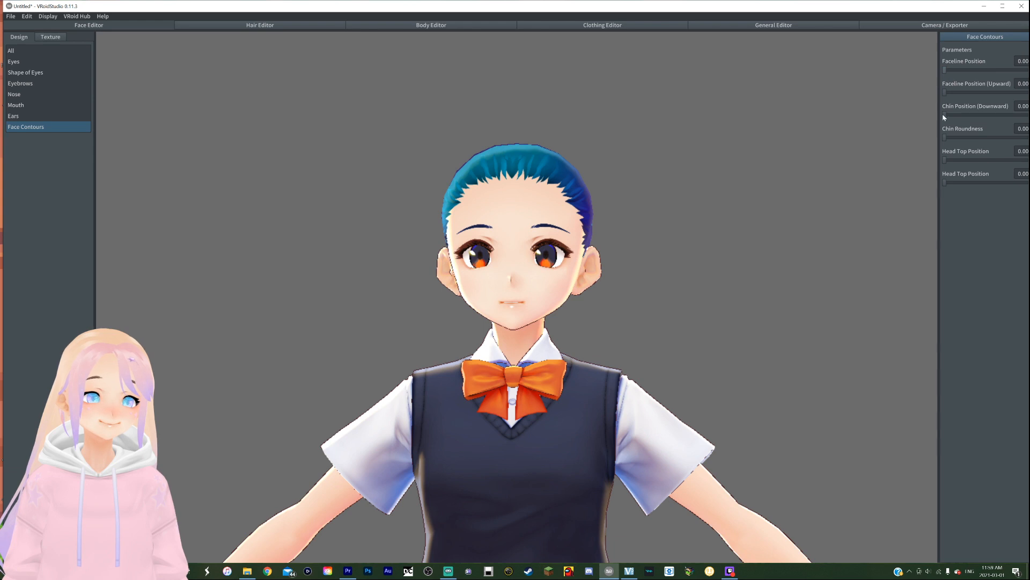
{"action": "left_click_drag", "start_coordinate": [945, 116], "coordinate": [973, 133]}
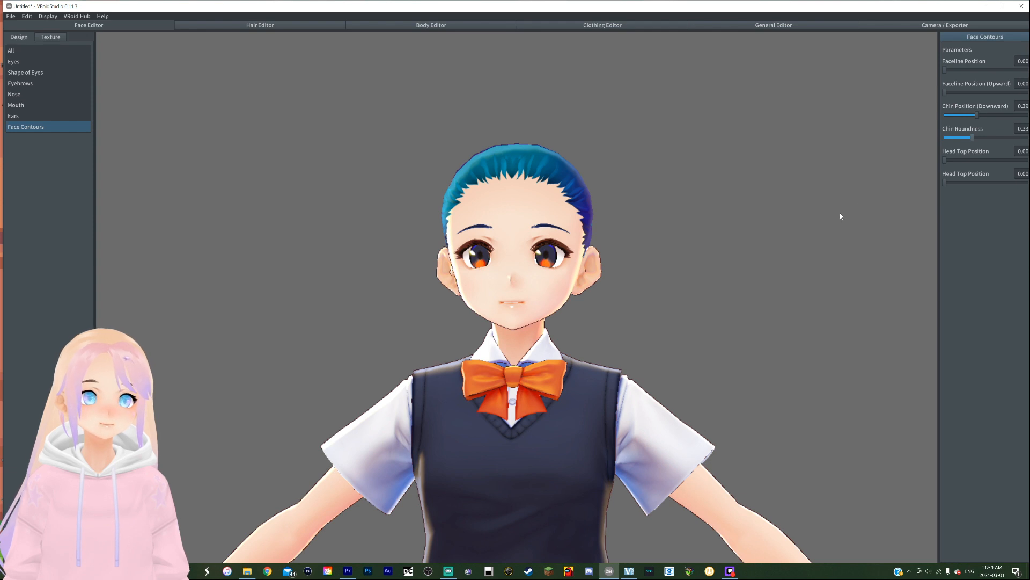
Add a procedural hair group to the avatar in the hair editor.
{"action": "left_click", "coordinate": [265, 26]}
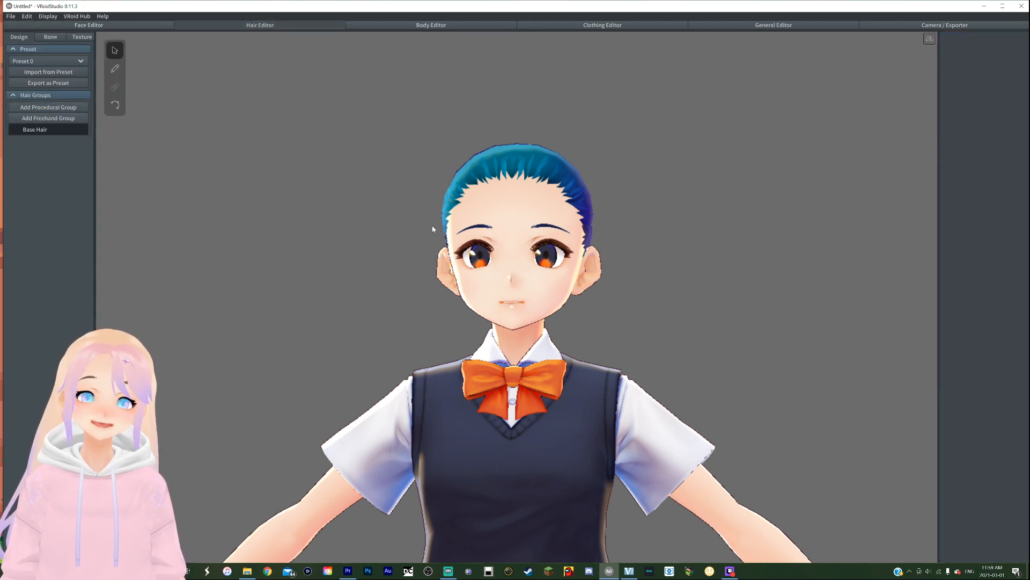
{"action": "mouse_move", "coordinate": [437, 237]}
{"action": "right_mouse_down"}
{"action": "mouse_move", "coordinate": [464, 234]}
{"action": "mouse_move", "coordinate": [435, 232]}
{"action": "right_mouse_up"}
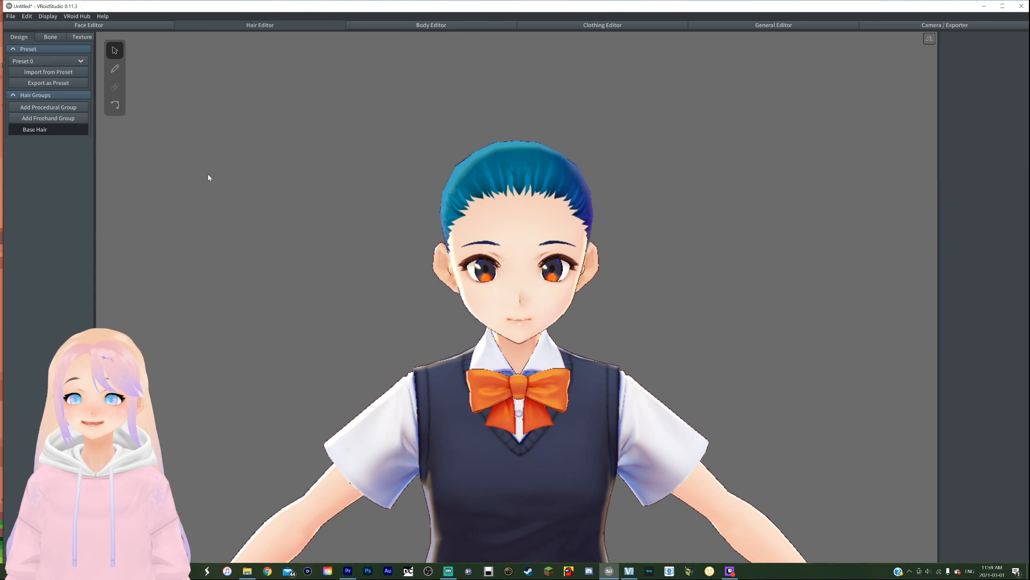
{"action": "left_click", "coordinate": [69, 109]}
Pull the lower front guide points of the procedural hair group back from the face towards the neck.
{"action": "right_click_drag", "start_coordinate": [394, 204], "coordinate": [379, 212]}
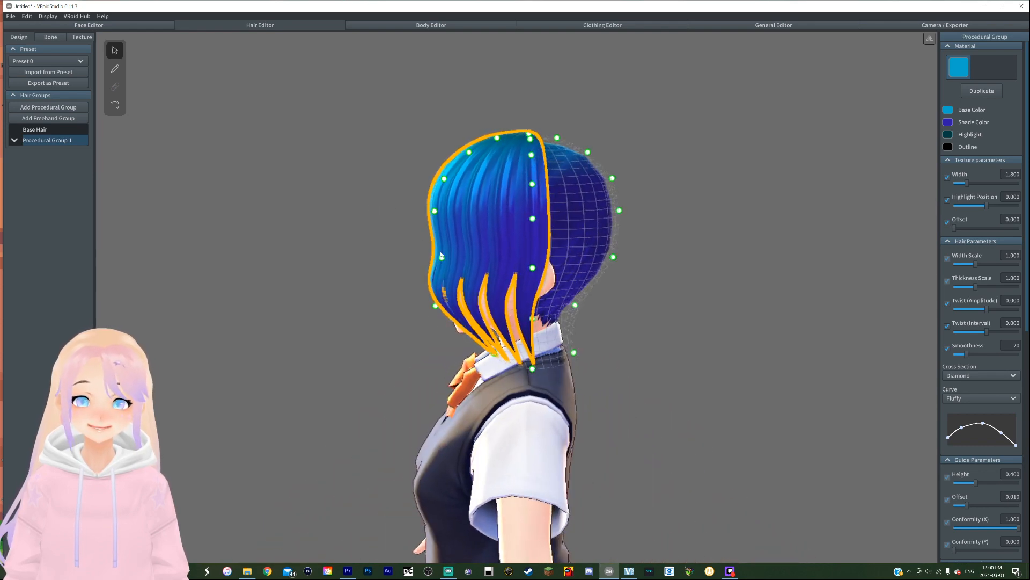
{"action": "left_click_drag", "start_coordinate": [441, 256], "coordinate": [530, 287]}
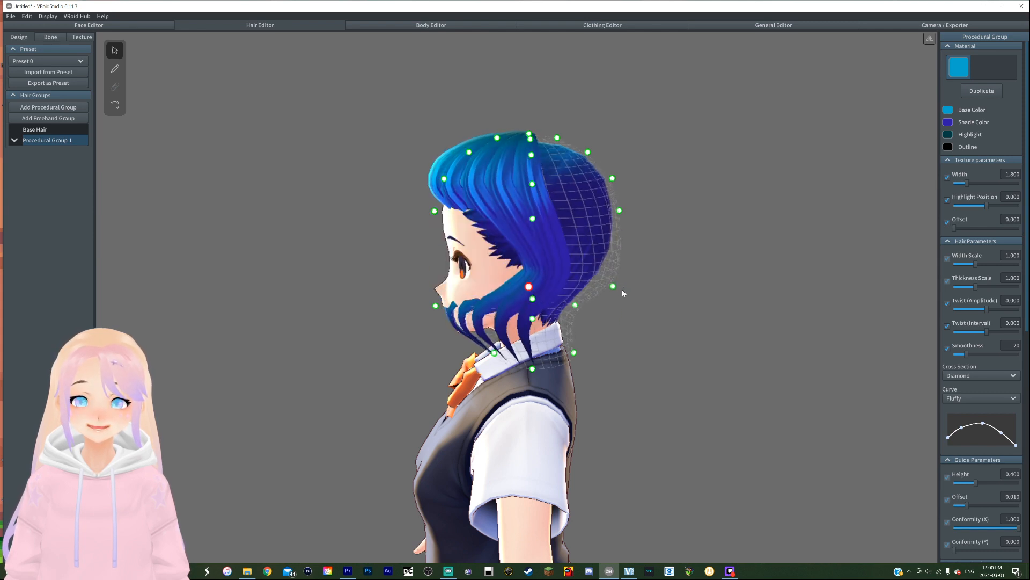
{"action": "left_click", "coordinate": [439, 308]}
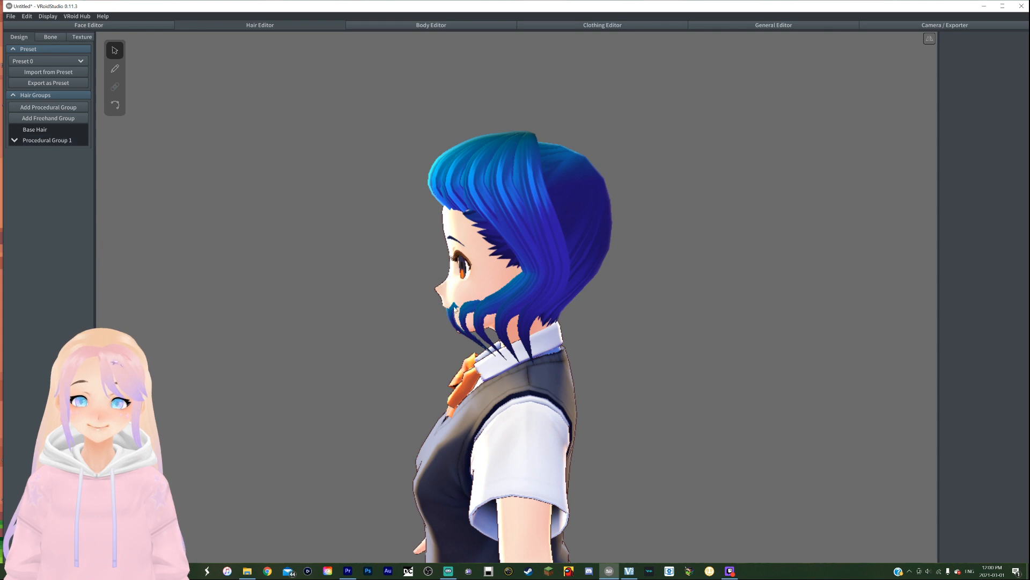
{"action": "left_click", "coordinate": [470, 308]}
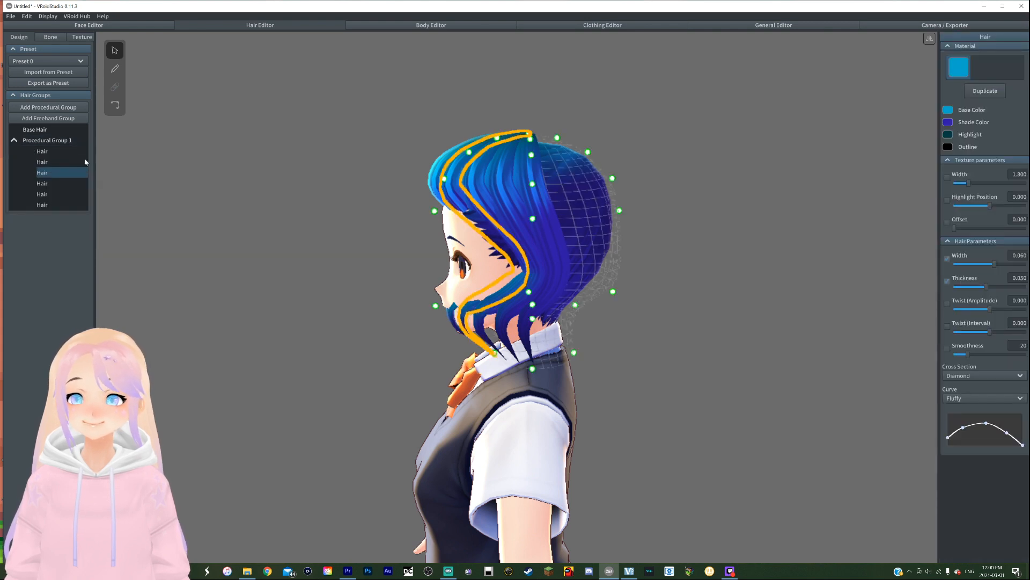
{"action": "left_click", "coordinate": [50, 141]}
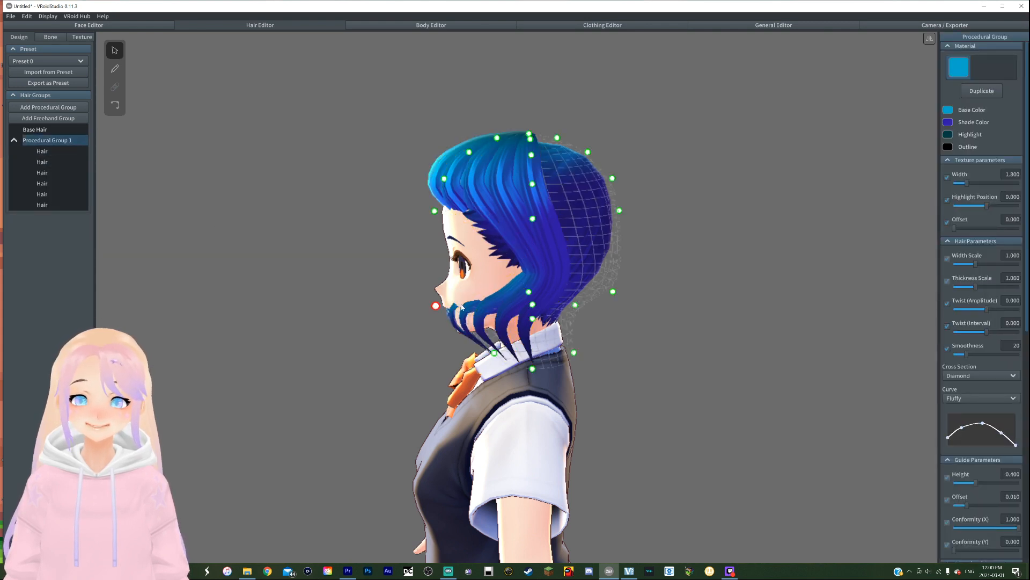
{"action": "left_click_drag", "start_coordinate": [462, 307], "coordinate": [554, 297]}
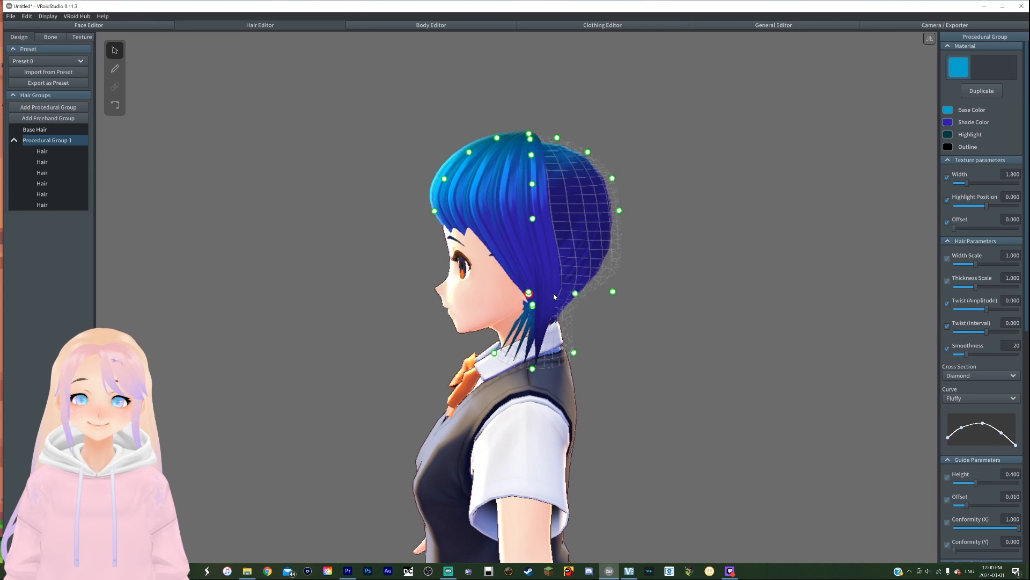
Move the forehead guide point of the procedural hair group inwards, closer to the head.
{"action": "right_click_drag", "start_coordinate": [516, 291], "coordinate": [465, 278]}
{"action": "left_click_drag", "start_coordinate": [438, 210], "coordinate": [449, 206]}
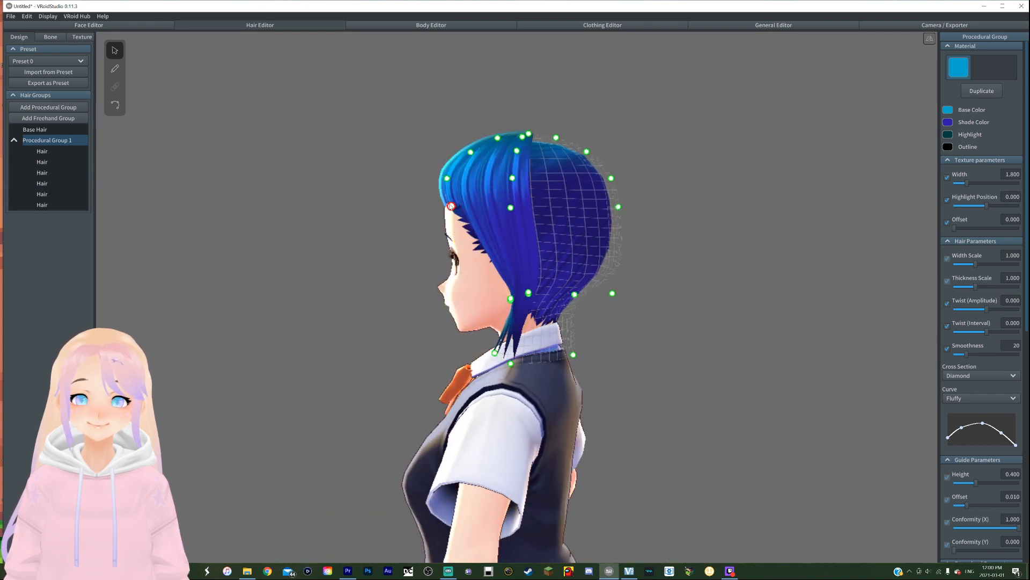
{"action": "left_click", "coordinate": [691, 227]}
{"action": "mouse_move", "coordinate": [638, 247]}
{"action": "right_mouse_down"}
{"action": "mouse_move", "coordinate": [691, 237]}
{"action": "mouse_move", "coordinate": [651, 255]}
{"action": "right_mouse_up"}
Set the procedural hair group's Position to 108.59 to rotate the strands to the back of the head.
{"action": "left_click", "coordinate": [75, 140]}
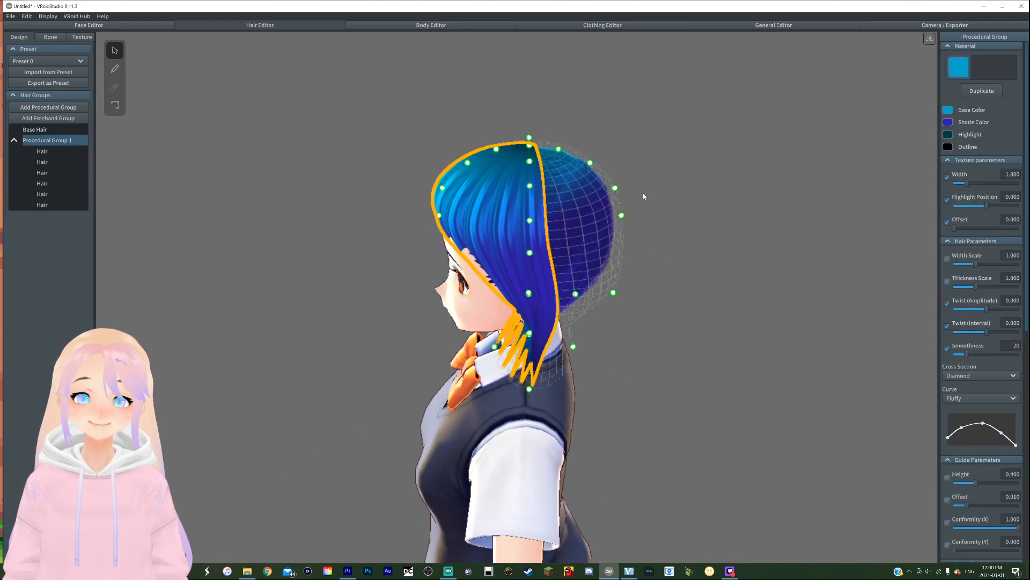
{"action": "scroll", "coordinate": [973, 390], "scroll_direction": "down", "scroll_amount": 3}
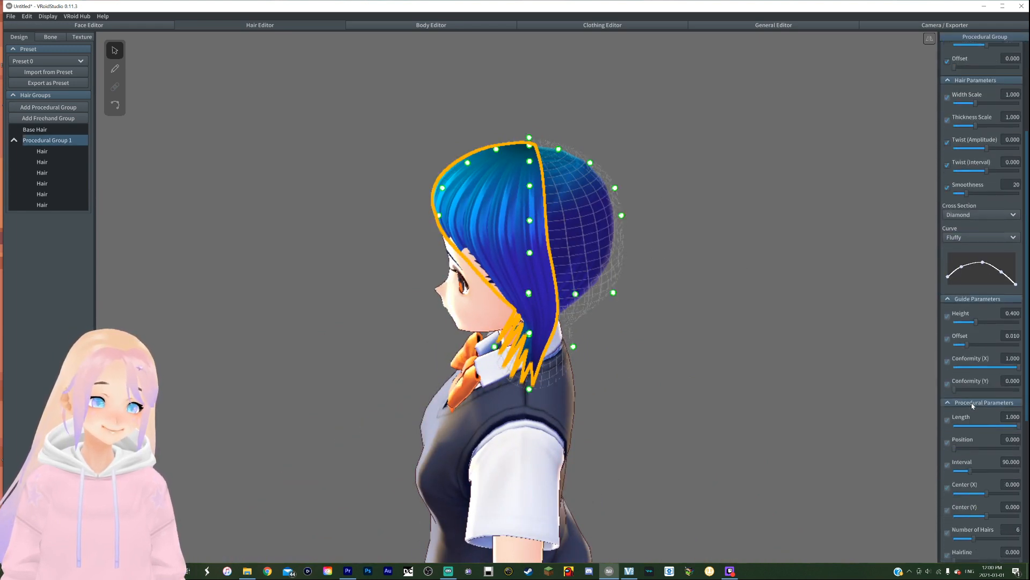
{"action": "left_click_drag", "start_coordinate": [958, 446], "coordinate": [975, 445]}
{"action": "left_click", "coordinate": [832, 390]}
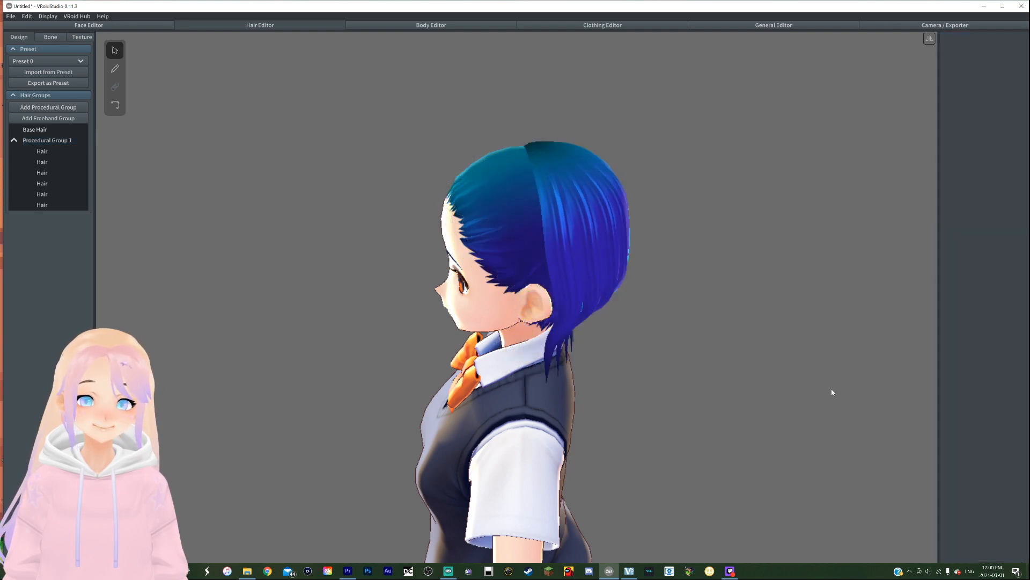
{"action": "right_click_drag", "start_coordinate": [832, 390], "coordinate": [789, 389]}
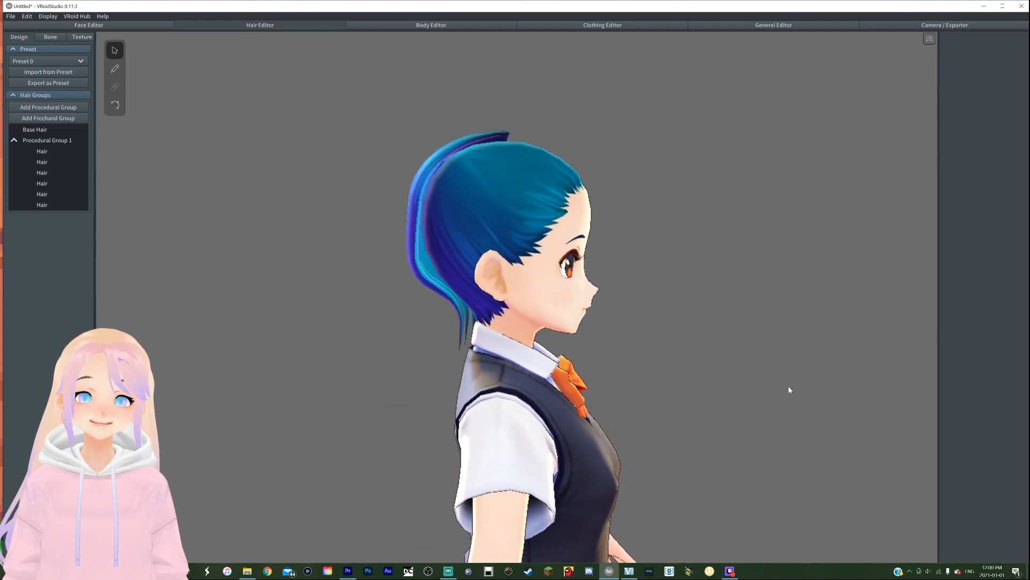
Set the procedural hair group's Conformity (X) to 0.062 and check the hair from the back and front.
{"action": "left_click", "coordinate": [48, 140]}
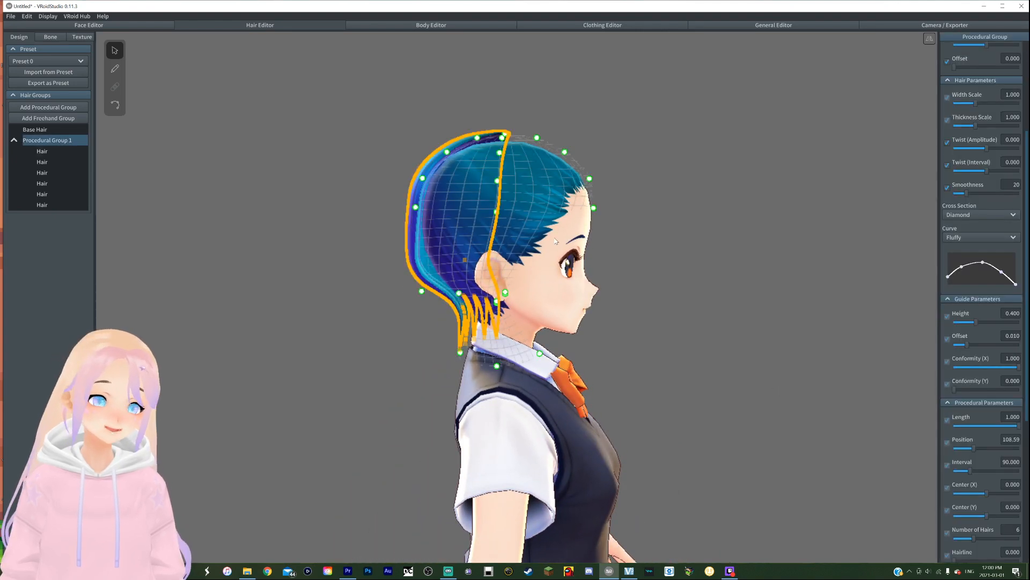
{"action": "left_click_drag", "start_coordinate": [1008, 372], "coordinate": [968, 369]}
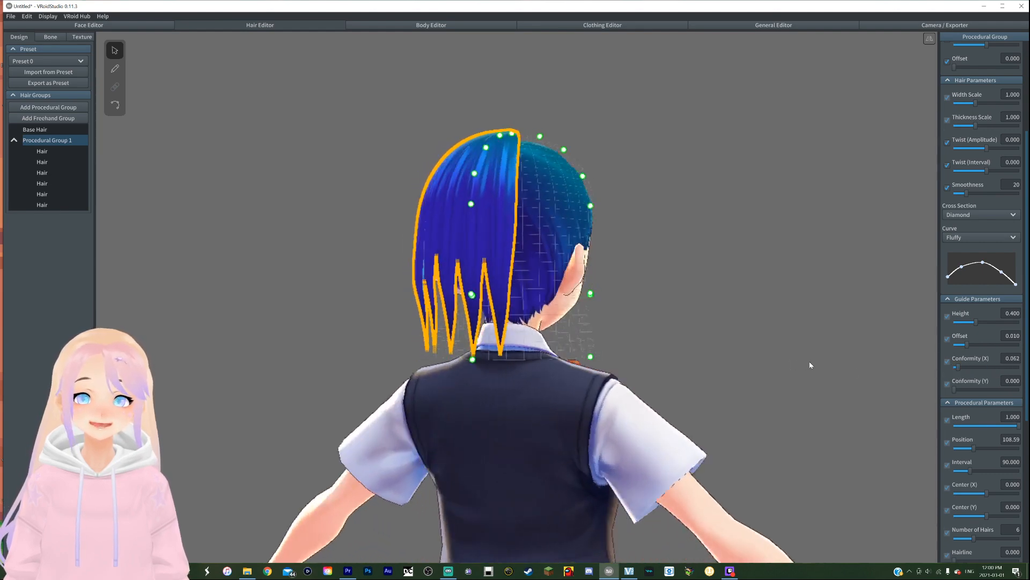
{"action": "left_click", "coordinate": [796, 361]}
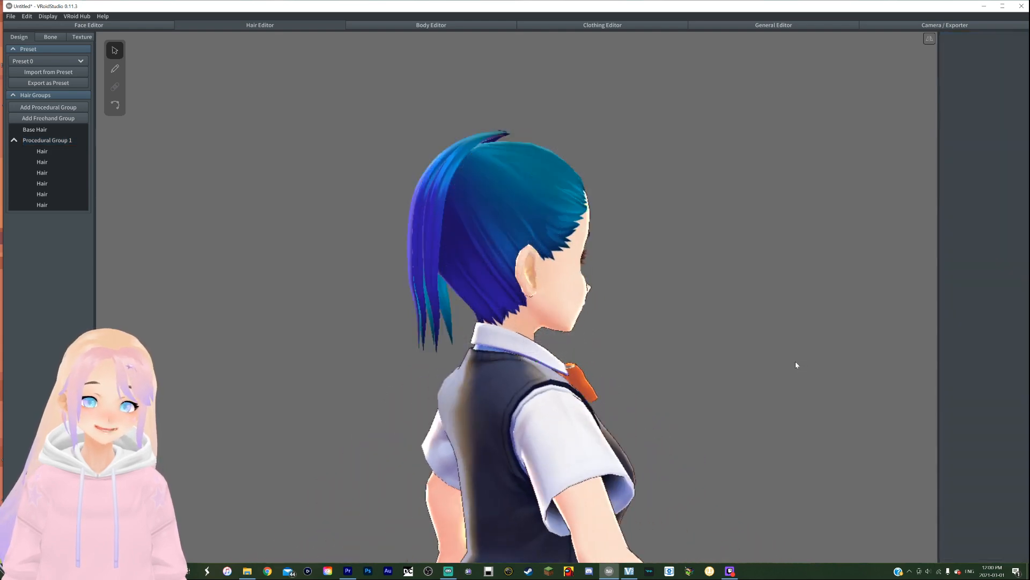
{"action": "right_click_drag", "start_coordinate": [796, 362], "coordinate": [862, 367]}
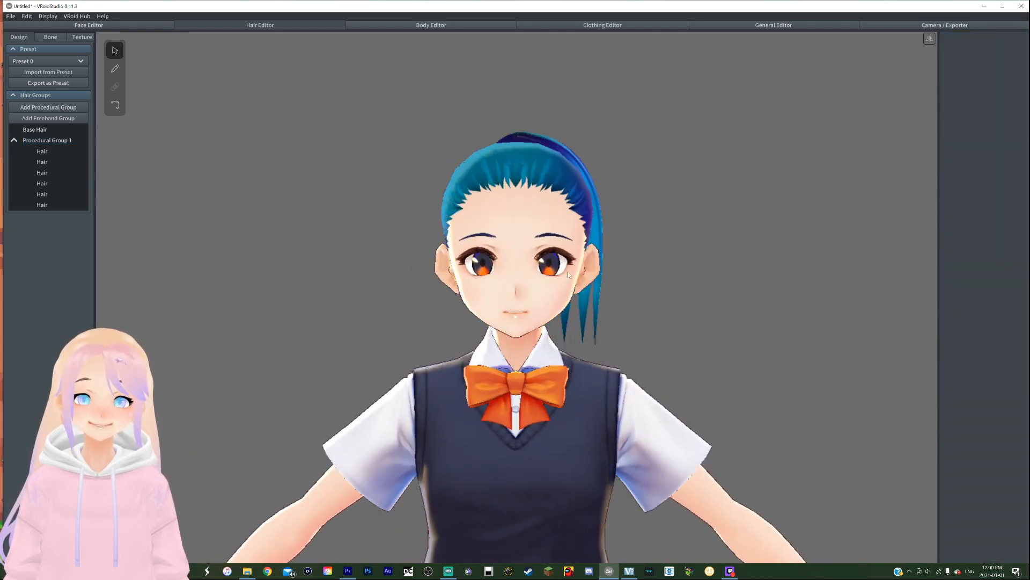
Try the Straight curve on the procedural hair group.
{"action": "left_click", "coordinate": [46, 140]}
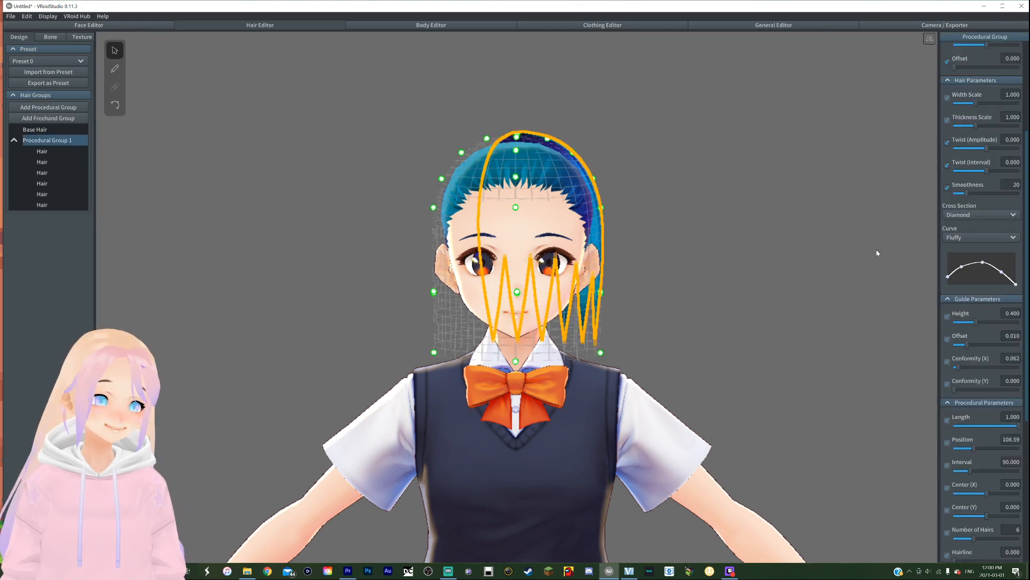
{"action": "left_click", "coordinate": [1006, 241]}
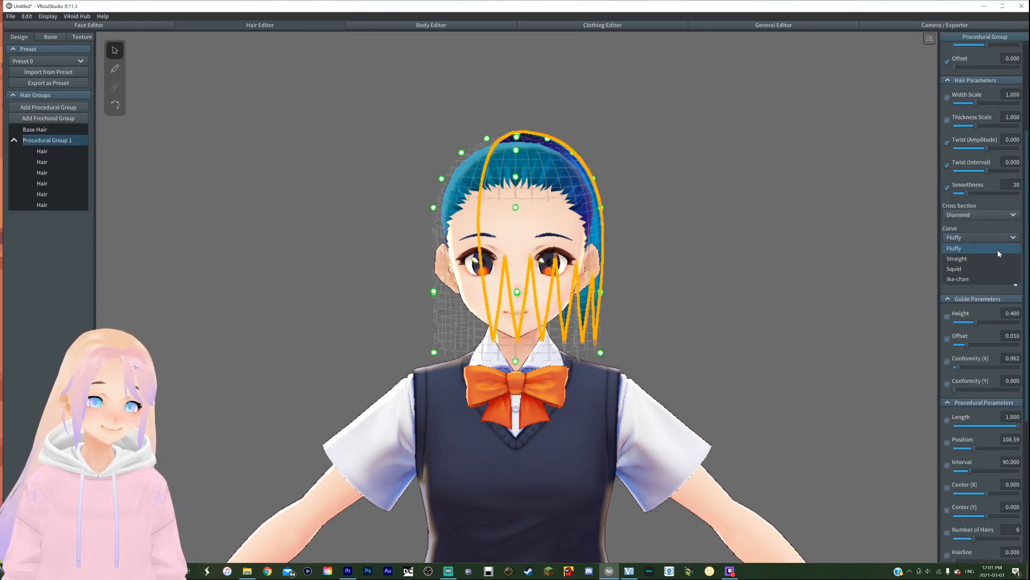
{"action": "left_click", "coordinate": [994, 259]}
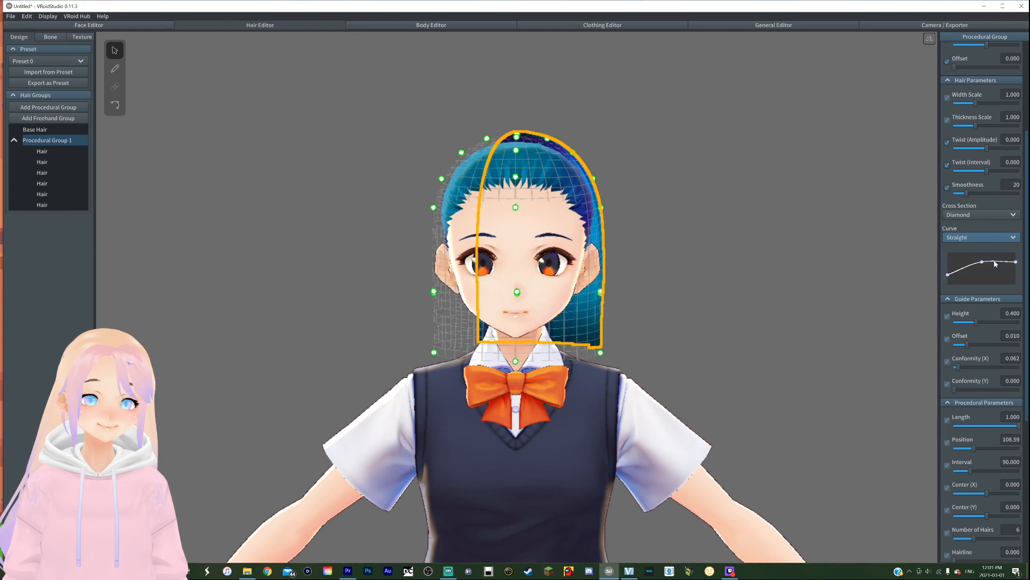
{"action": "left_click", "coordinate": [812, 312]}
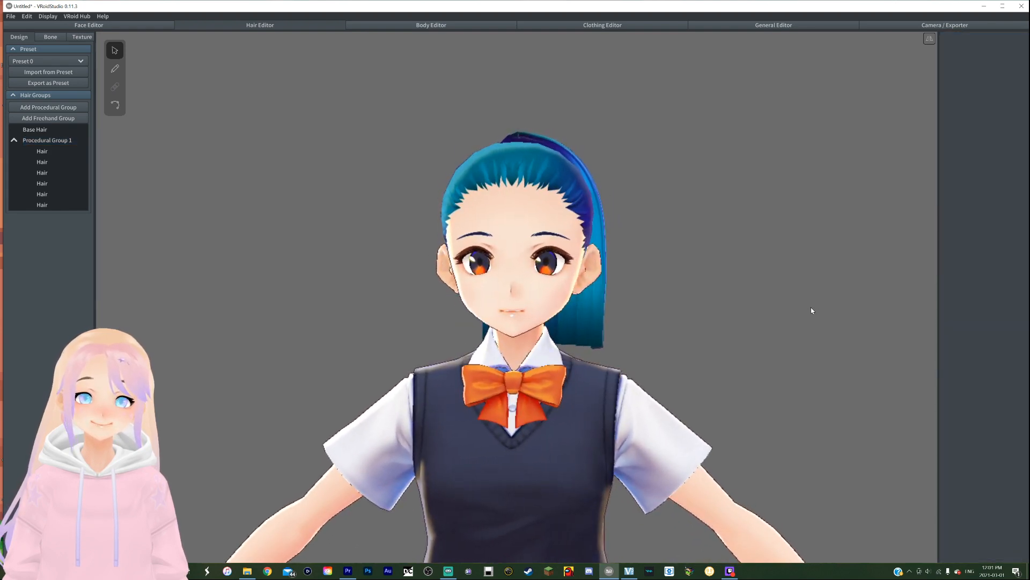
Try the Squid curve on the procedural hair group, and set its curve to Ika-chan.
{"action": "left_click", "coordinate": [73, 140]}
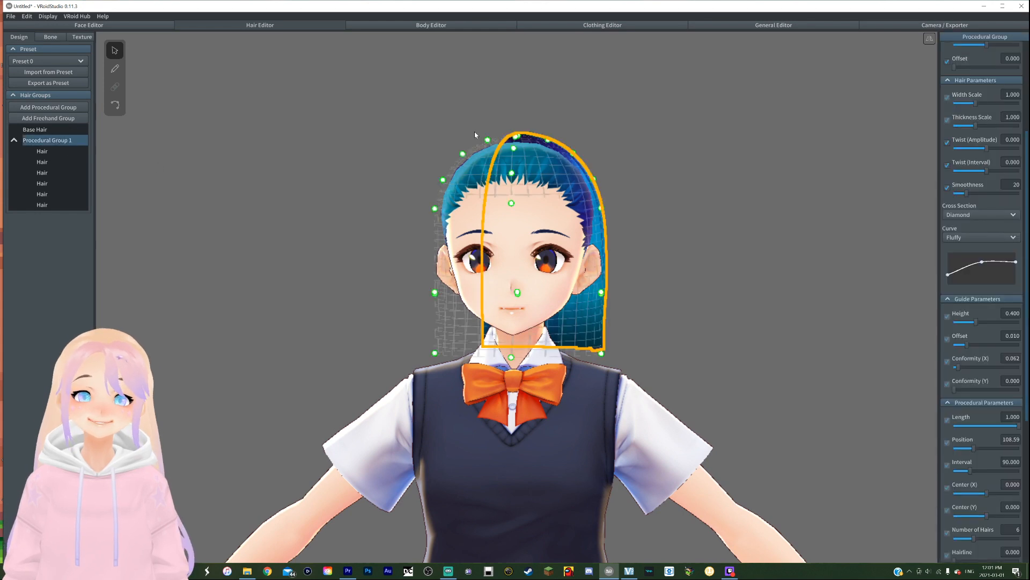
{"action": "left_click", "coordinate": [980, 238]}
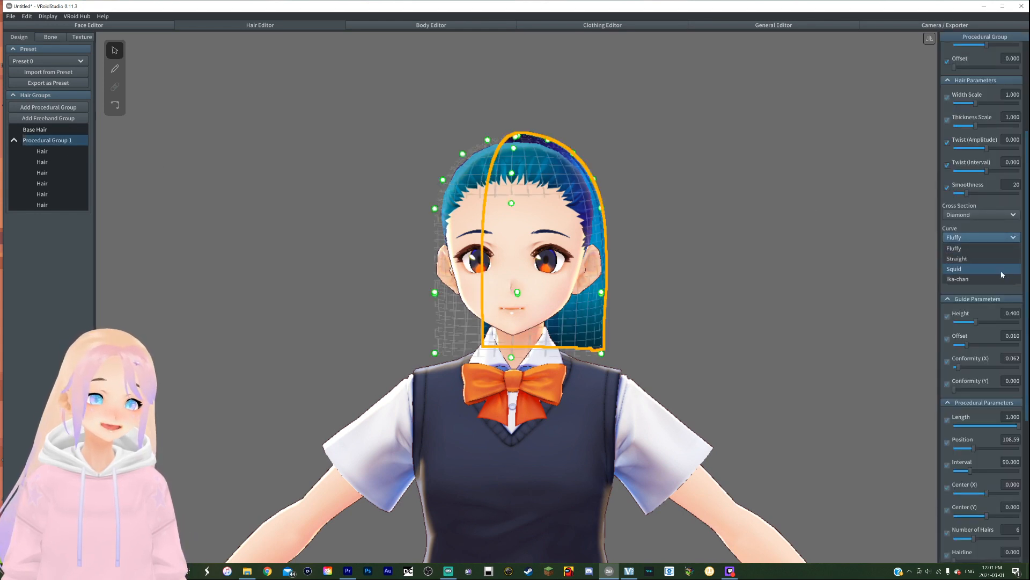
{"action": "left_click", "coordinate": [1000, 271]}
{"action": "left_click", "coordinate": [994, 239]}
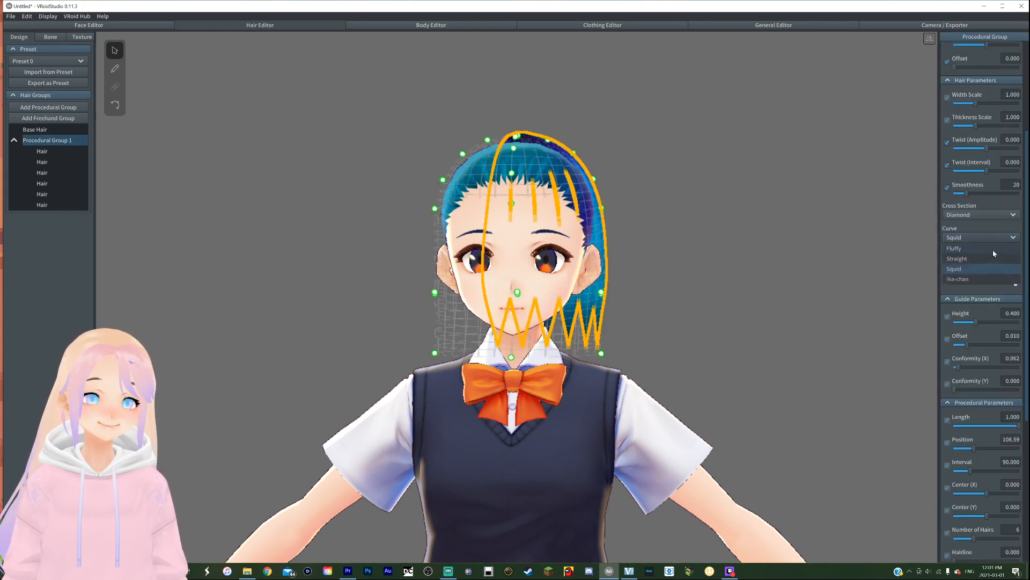
{"action": "left_click", "coordinate": [989, 278]}
{"action": "left_click", "coordinate": [776, 264]}
{"action": "right_click_drag", "start_coordinate": [776, 263], "coordinate": [737, 267]}
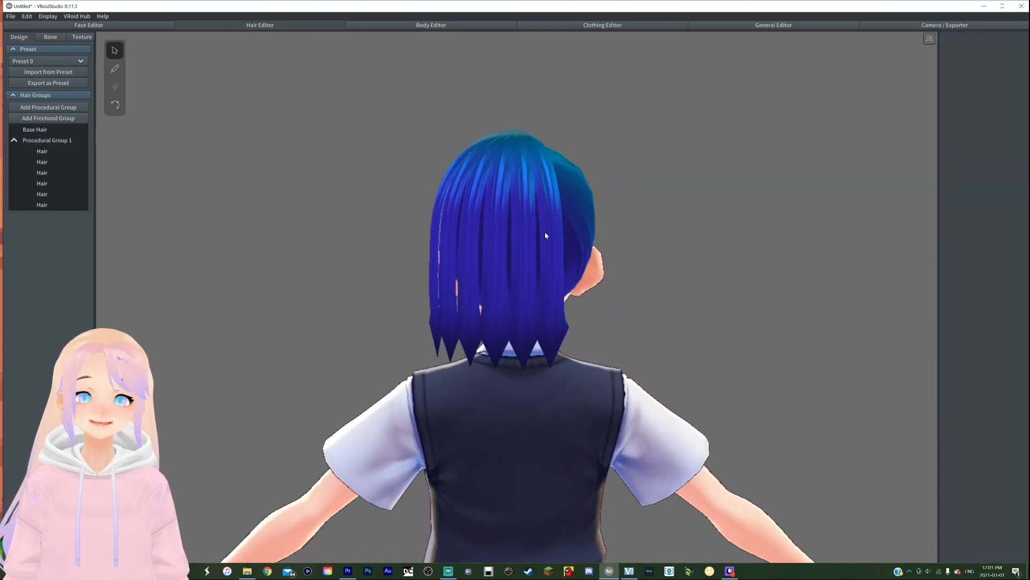
Set the procedural hair group's Width Scale to 1.235 and check the hair from above.
{"action": "left_click", "coordinate": [68, 143]}
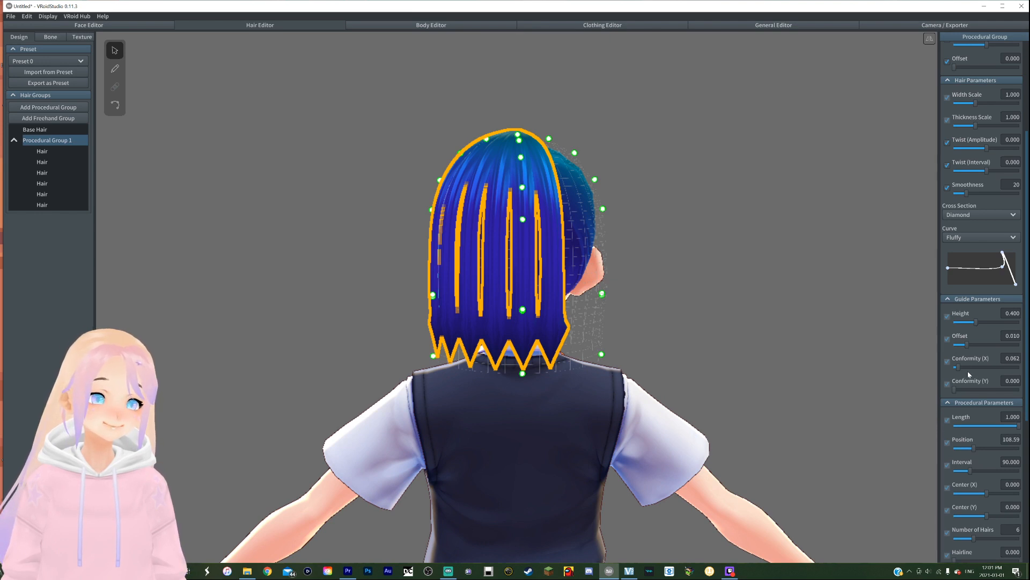
{"action": "left_click_drag", "start_coordinate": [976, 105], "coordinate": [982, 106]}
{"action": "left_click", "coordinate": [849, 181]}
{"action": "right_click_drag", "start_coordinate": [848, 182], "coordinate": [895, 210]}
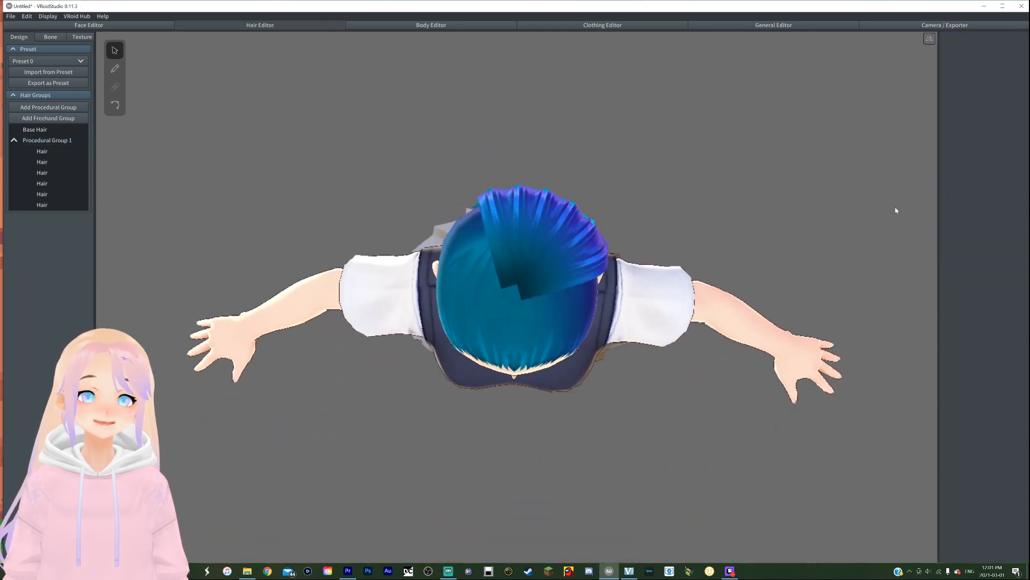
Set the procedural hair group's Position to 92.231 so its edge lines up with the middle of the head.
{"action": "left_click", "coordinate": [82, 140]}
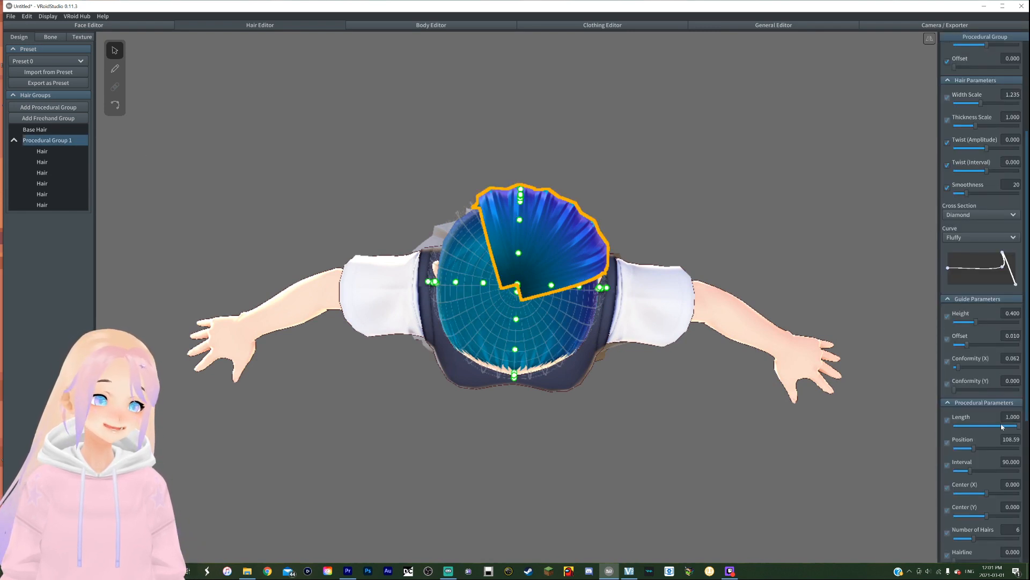
{"action": "left_click_drag", "start_coordinate": [978, 449], "coordinate": [972, 449]}
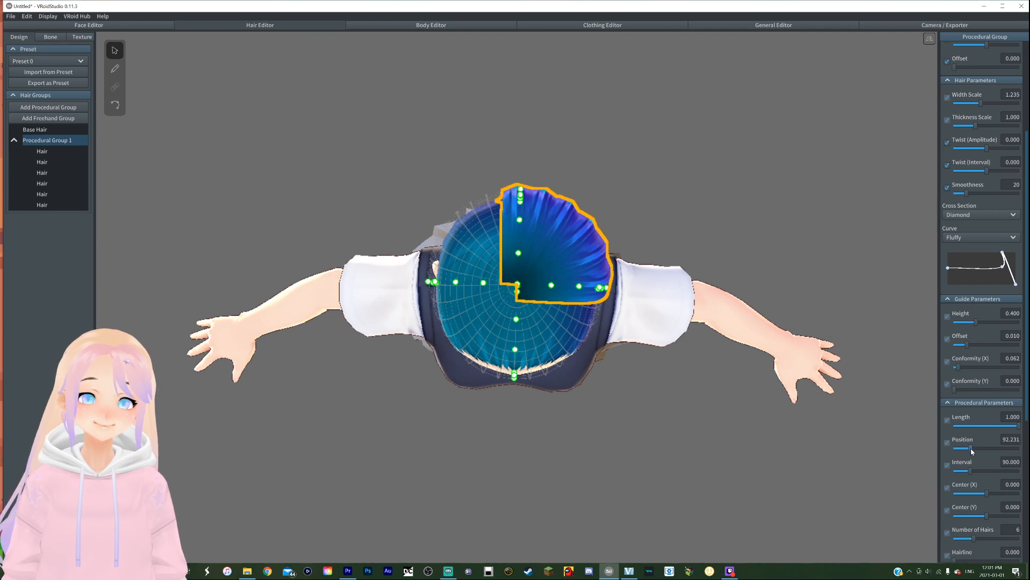
{"action": "left_click", "coordinate": [788, 221]}
{"action": "right_click_drag", "start_coordinate": [785, 221], "coordinate": [839, 218]}
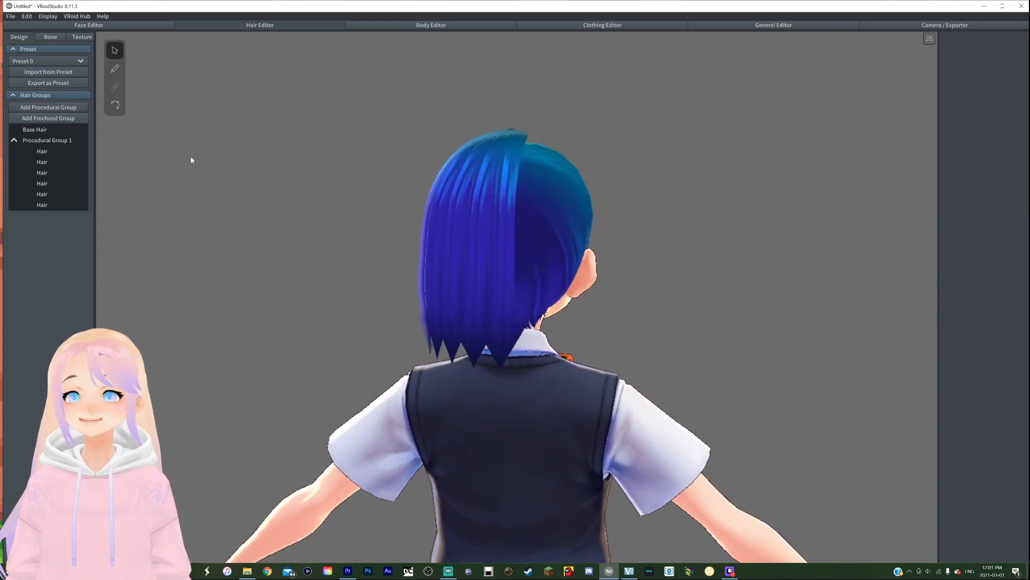
Collapse the procedural hair group's strand list and convert the group to brush hair.
{"action": "left_click", "coordinate": [15, 141]}
{"action": "left_click", "coordinate": [28, 138]}
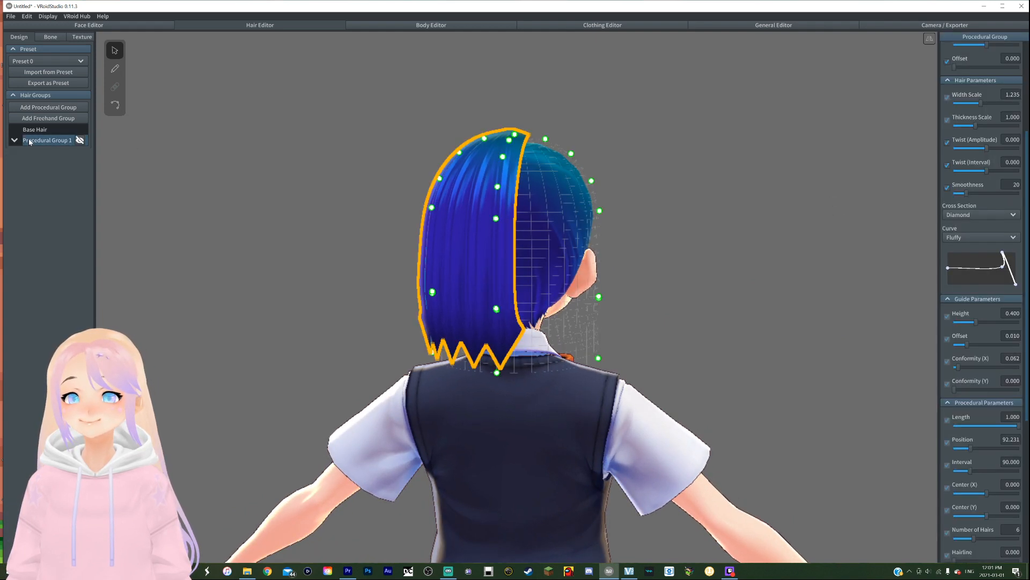
{"action": "right_click", "coordinate": [28, 138]}
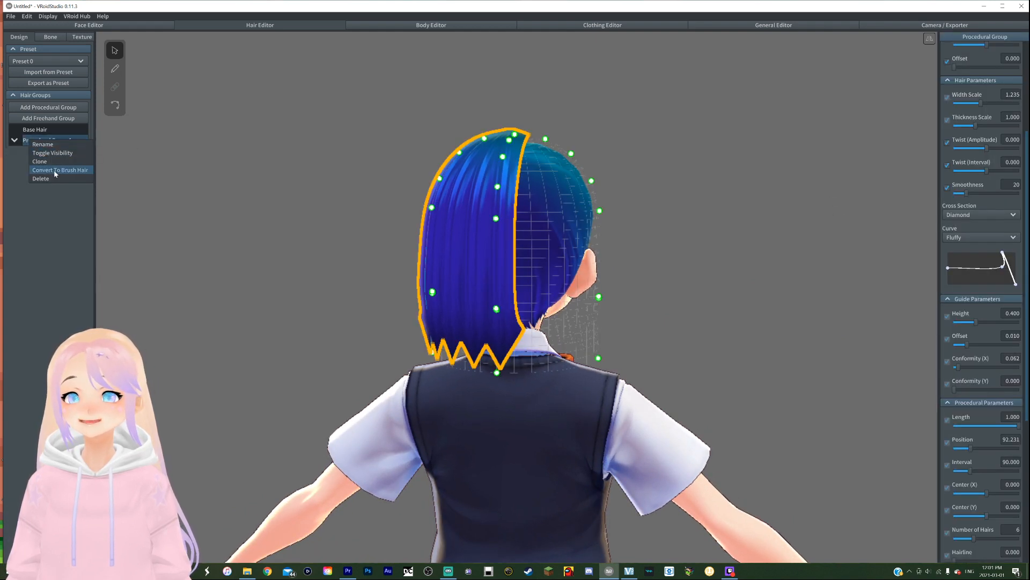
{"action": "left_click", "coordinate": [55, 170]}
Clone the converted freehand hair group and flip the copy to cover the other half of the head.
{"action": "right_click", "coordinate": [47, 140]}
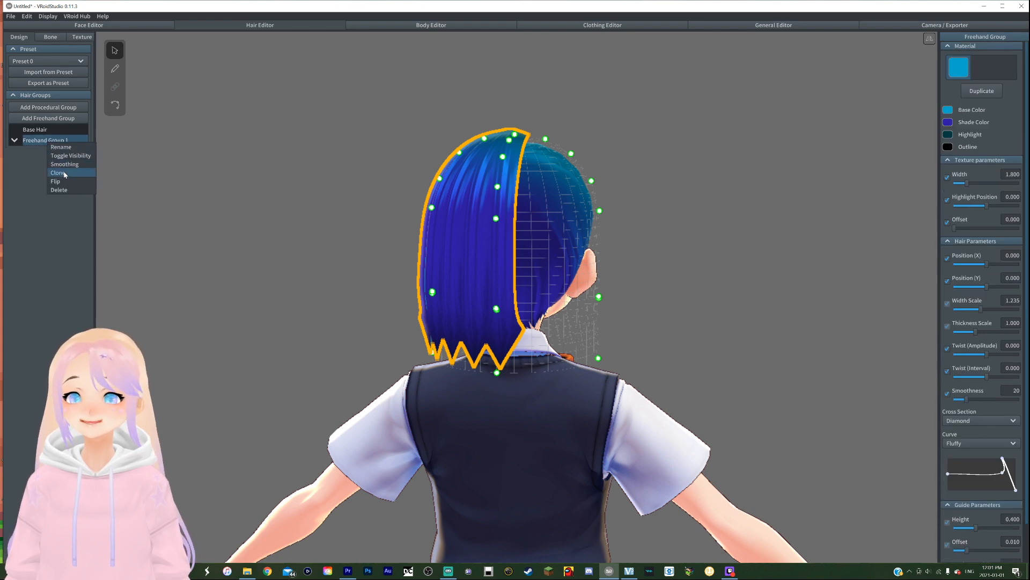
{"action": "left_click", "coordinate": [57, 172]}
{"action": "right_click", "coordinate": [55, 152]}
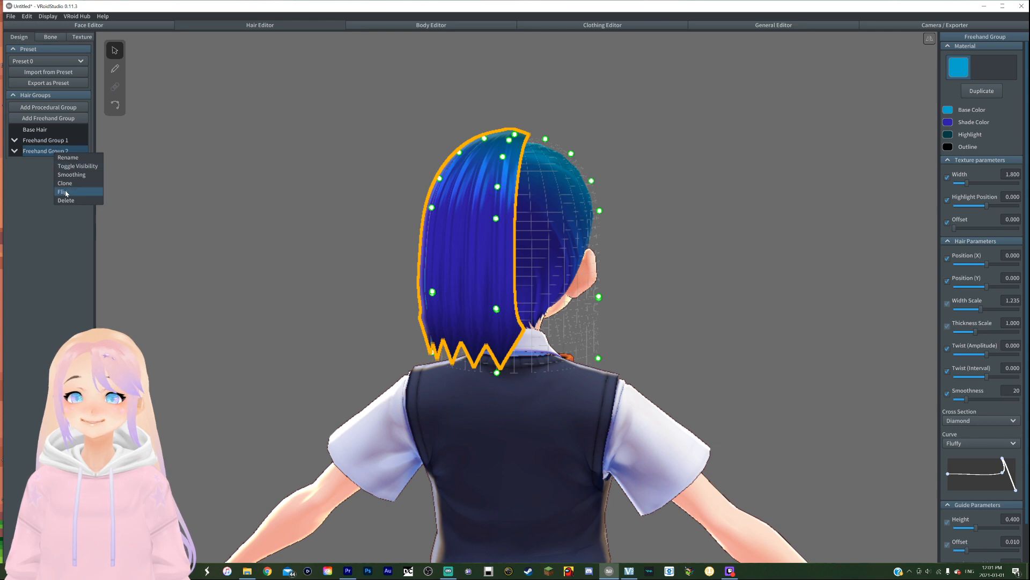
{"action": "left_click", "coordinate": [65, 193]}
{"action": "left_click", "coordinate": [255, 221]}
{"action": "mouse_move", "coordinate": [263, 227]}
{"action": "right_mouse_down"}
{"action": "mouse_move", "coordinate": [219, 225]}
{"action": "mouse_move", "coordinate": [216, 245]}
{"action": "mouse_move", "coordinate": [218, 223]}
{"action": "mouse_move", "coordinate": [248, 222]}
{"action": "right_mouse_up"}
{"action": "right_click_drag", "start_coordinate": [536, 202], "coordinate": [514, 201]}
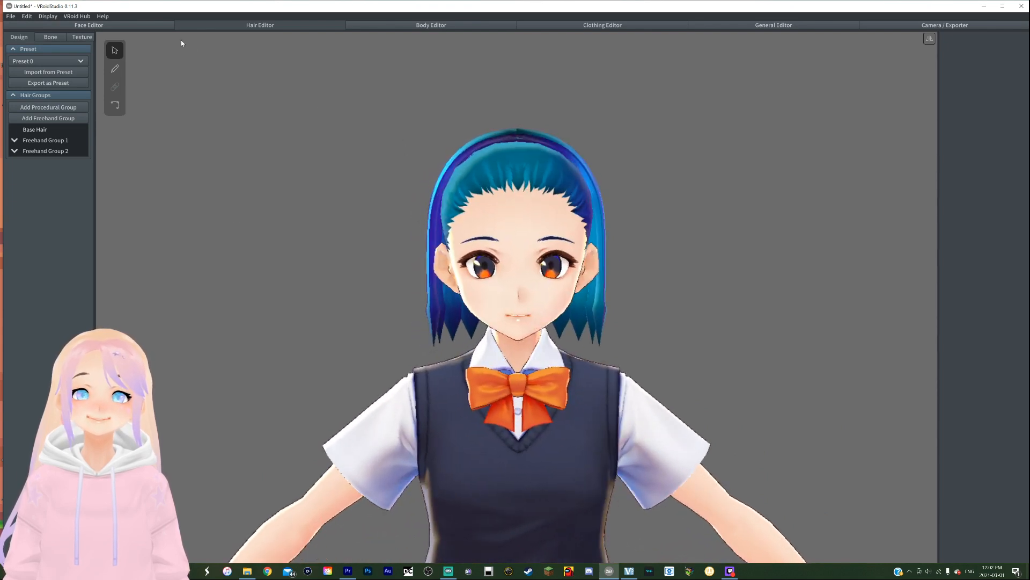
Activate the hair brush and add a new empty freehand hair group.
{"action": "left_click", "coordinate": [116, 69]}
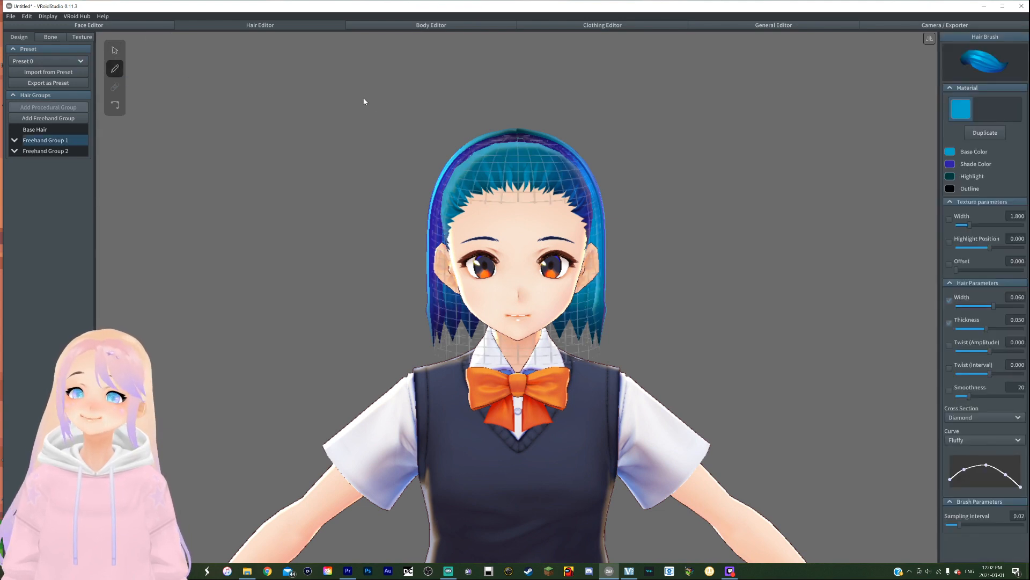
{"action": "left_click", "coordinate": [73, 119]}
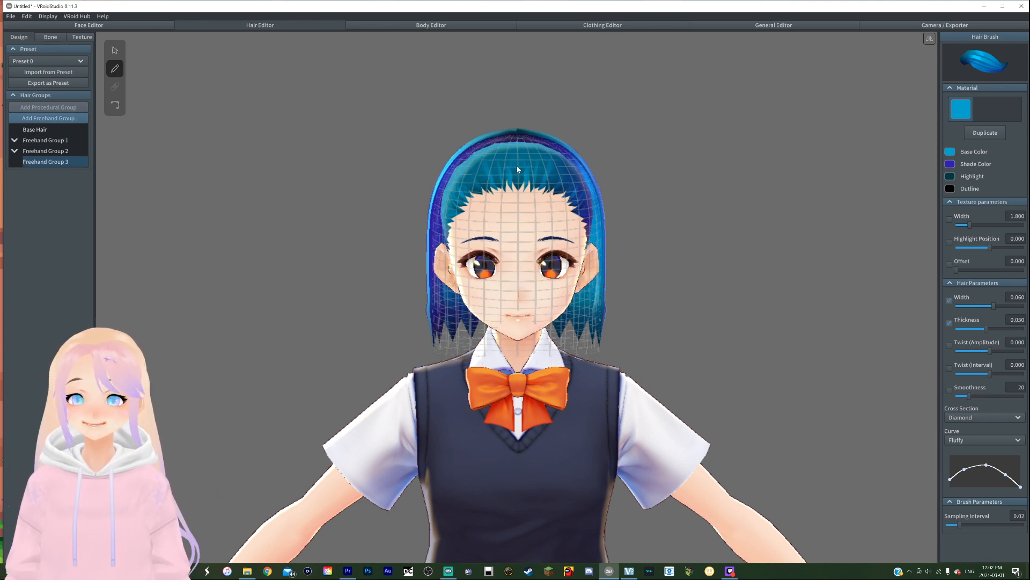
Try brushing fringe strands from the centre hairline across one side of the forehead with the Fluffy curve, and undo them.
{"action": "right_click_drag", "start_coordinate": [519, 168], "coordinate": [514, 168]}
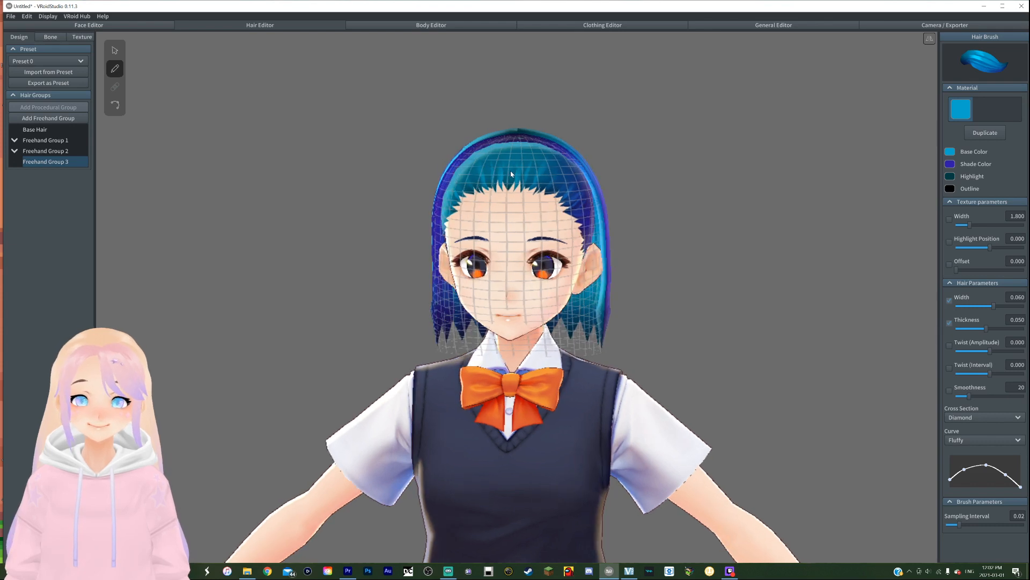
{"action": "left_click_drag", "start_coordinate": [511, 173], "coordinate": [593, 252]}
{"action": "mouse_move", "coordinate": [532, 168]}
{"action": "left_mouse_down"}
{"action": "mouse_move", "coordinate": [582, 242]}
{"action": "mouse_move", "coordinate": [604, 344]}
{"action": "left_mouse_up"}
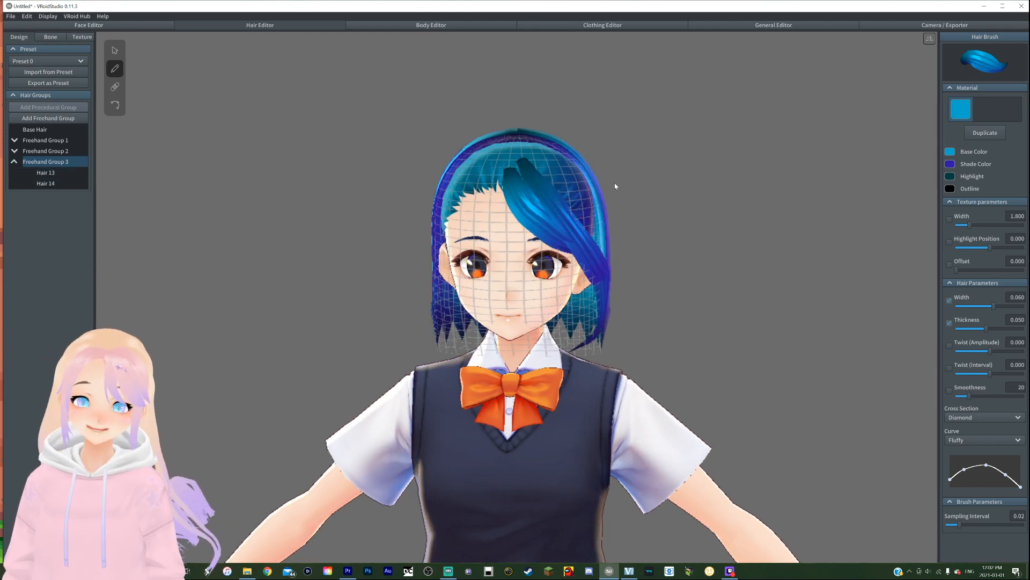
{"action": "key", "text": "ctrl+z"}
{"action": "key", "text": "ctrl+z"}
{"action": "right_click_drag", "start_coordinate": [562, 180], "coordinate": [539, 191]}
{"action": "scroll", "coordinate": [563, 185], "scroll_direction": "down", "scroll_amount": 2}
{"action": "mouse_move", "coordinate": [504, 201]}
{"action": "left_mouse_down"}
{"action": "mouse_move", "coordinate": [564, 281]}
{"action": "mouse_move", "coordinate": [562, 300]}
{"action": "left_mouse_up"}
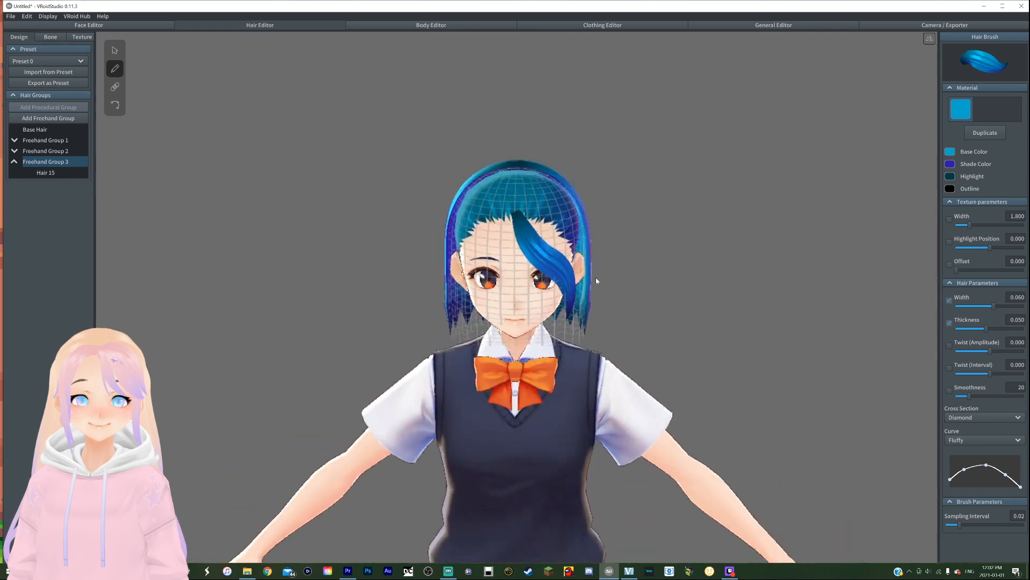
{"action": "key", "text": "ctrl+z"}
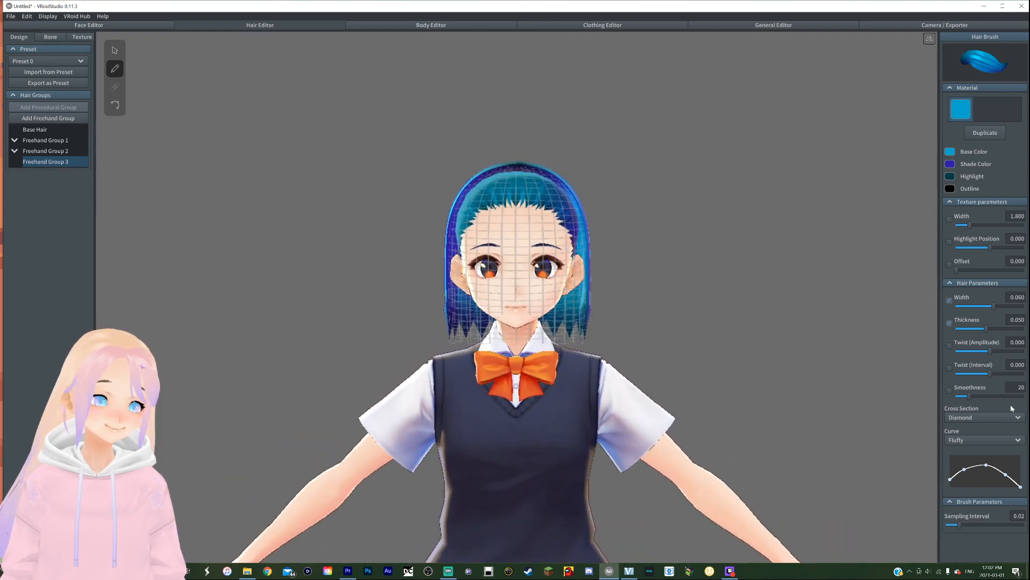
Try the Ika-chan curve on a fringe strand sweeping from the centre hairline to the ear, and undo the strand.
{"action": "left_click", "coordinate": [1004, 442]}
{"action": "left_click", "coordinate": [999, 476]}
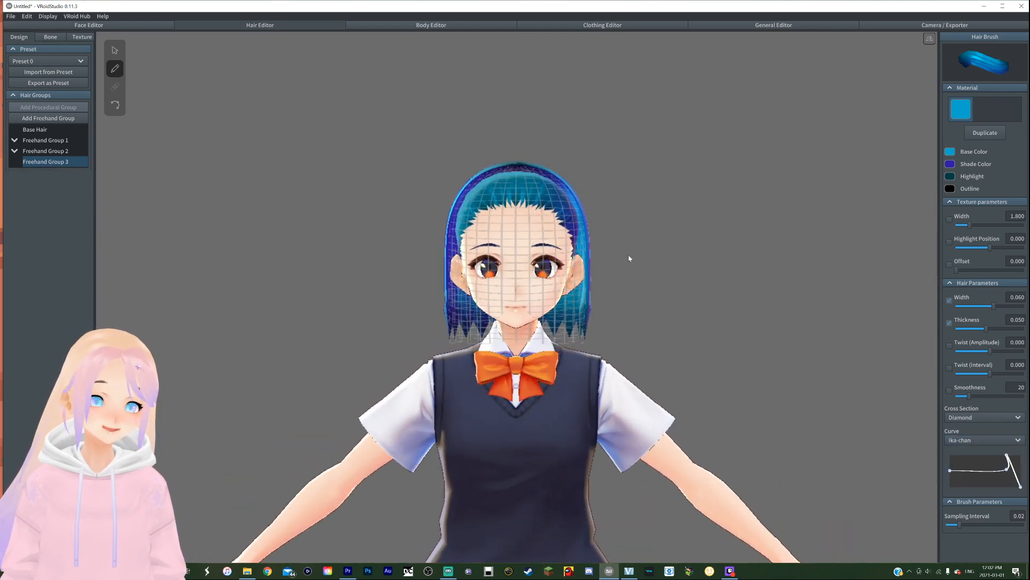
{"action": "mouse_move", "coordinate": [517, 184]}
{"action": "left_mouse_down"}
{"action": "mouse_move", "coordinate": [575, 239]}
{"action": "mouse_move", "coordinate": [580, 262]}
{"action": "left_mouse_up"}
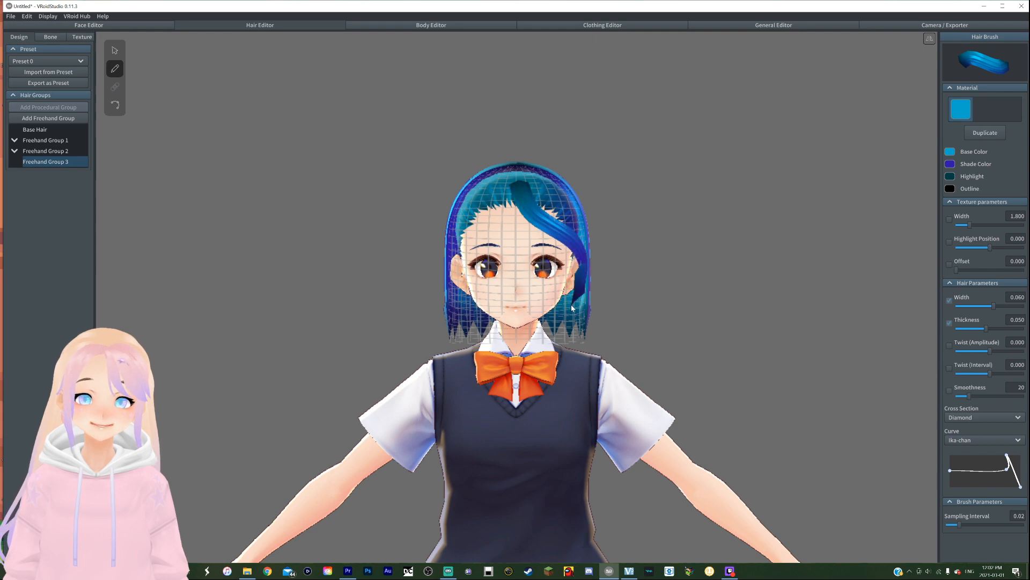
{"action": "mouse_move", "coordinate": [622, 262]}
{"action": "right_mouse_down"}
{"action": "mouse_move", "coordinate": [591, 260]}
{"action": "mouse_move", "coordinate": [609, 266]}
{"action": "right_mouse_up"}
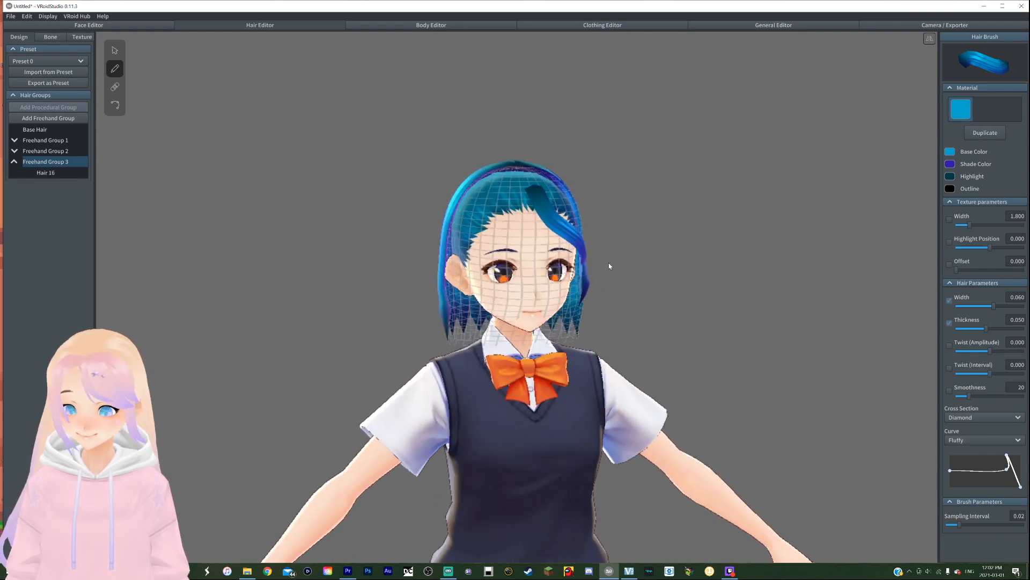
{"action": "key", "text": "ctrl+z"}
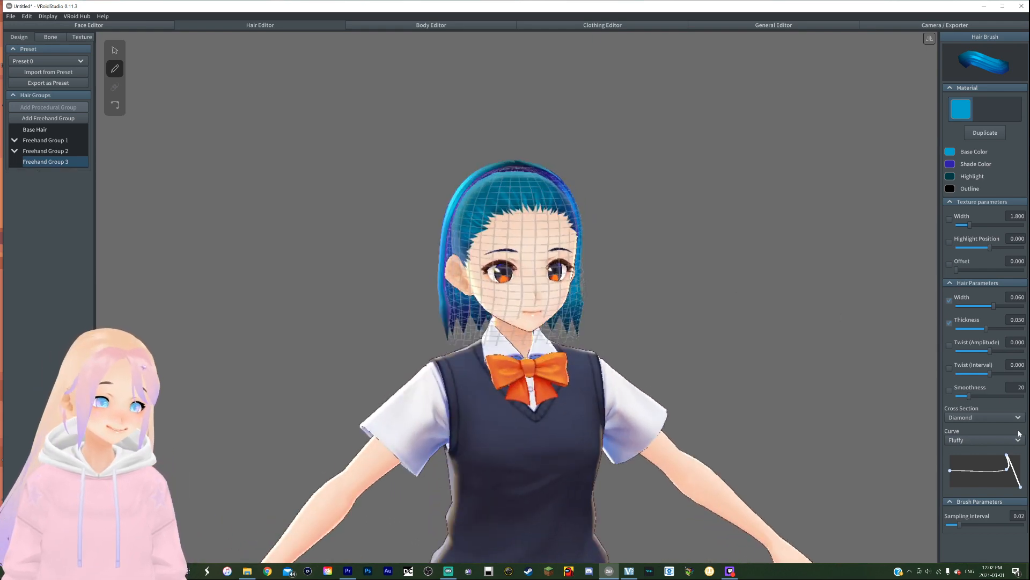
Reselect the Fluffy curve, try a test strand down one side of the forehead, and undo it.
{"action": "left_click", "coordinate": [1005, 441]}
{"action": "left_click", "coordinate": [1000, 451]}
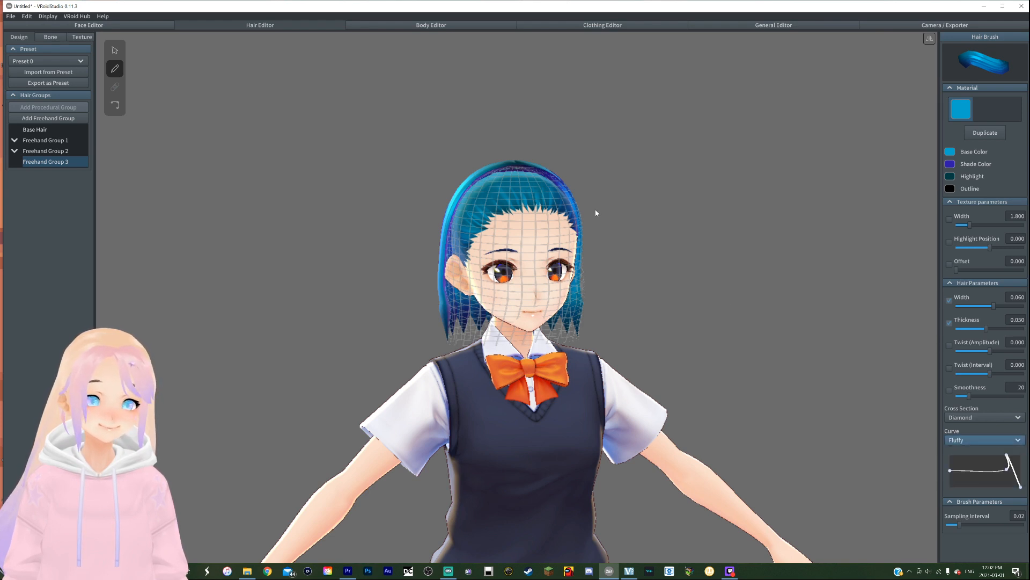
{"action": "left_click_drag", "start_coordinate": [544, 198], "coordinate": [559, 283]}
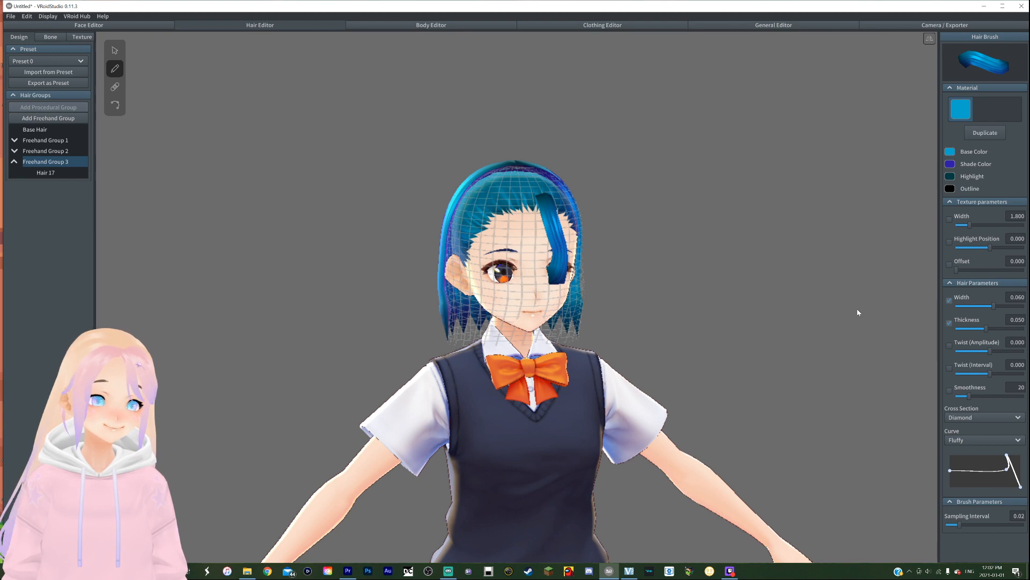
{"action": "key", "text": "ctrl+z"}
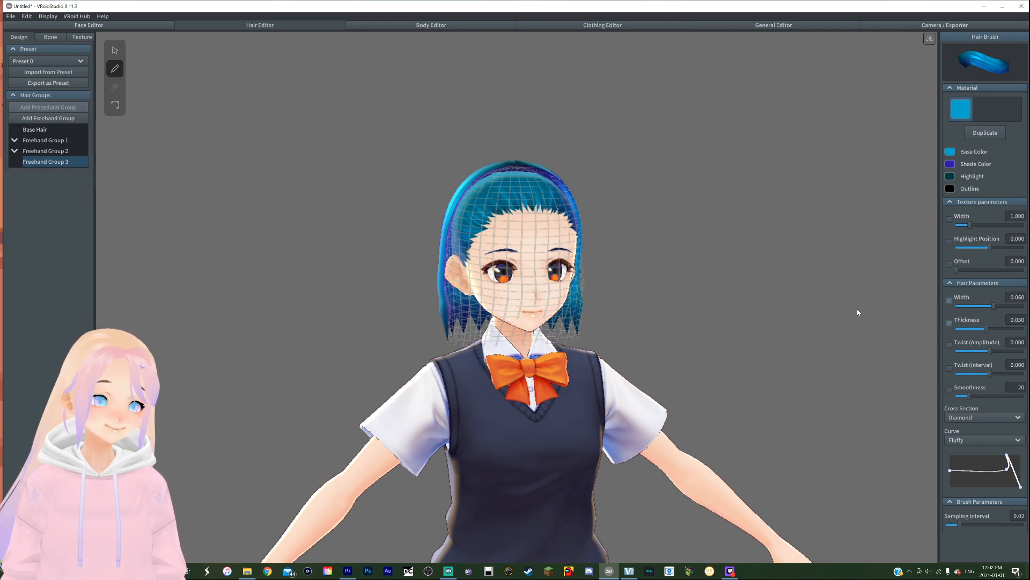
Reset the hair brush profile by switching the curve to Straight and back to Fluffy.
{"action": "left_click", "coordinate": [973, 440]}
{"action": "left_click", "coordinate": [973, 460]}
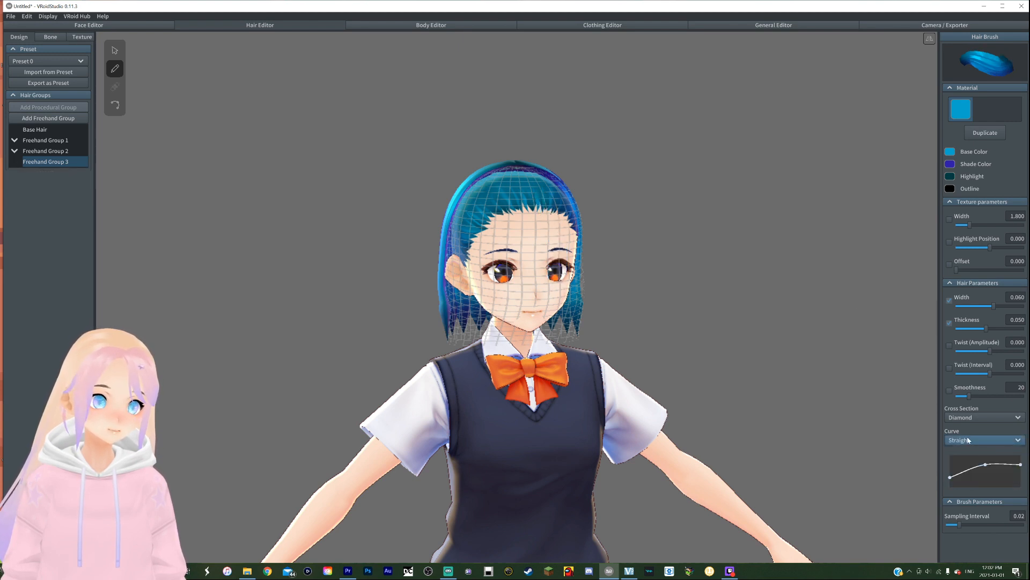
{"action": "left_click", "coordinate": [967, 440]}
{"action": "left_click", "coordinate": [968, 452]}
Try brushing centre-parted fringe strands down over both sides of the face, and undo them.
{"action": "mouse_move", "coordinate": [516, 198]}
{"action": "left_mouse_down"}
{"action": "mouse_move", "coordinate": [549, 244]}
{"action": "mouse_move", "coordinate": [561, 291]}
{"action": "left_mouse_up"}
{"action": "mouse_move", "coordinate": [602, 262]}
{"action": "right_mouse_down"}
{"action": "mouse_move", "coordinate": [589, 244]}
{"action": "mouse_move", "coordinate": [616, 249]}
{"action": "right_mouse_up"}
{"action": "key", "text": "ctrl+z"}
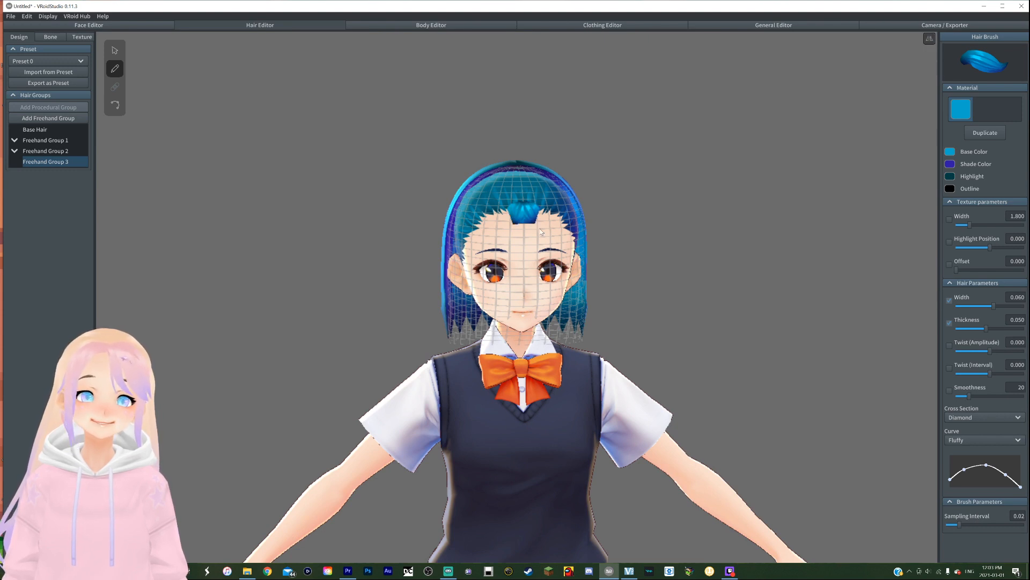
{"action": "mouse_move", "coordinate": [541, 231]}
{"action": "left_mouse_down"}
{"action": "mouse_move", "coordinate": [564, 278]}
{"action": "mouse_move", "coordinate": [558, 309]}
{"action": "left_mouse_up"}
{"action": "mouse_move", "coordinate": [578, 281]}
{"action": "right_mouse_down"}
{"action": "mouse_move", "coordinate": [574, 263]}
{"action": "mouse_move", "coordinate": [575, 279]}
{"action": "right_mouse_up"}
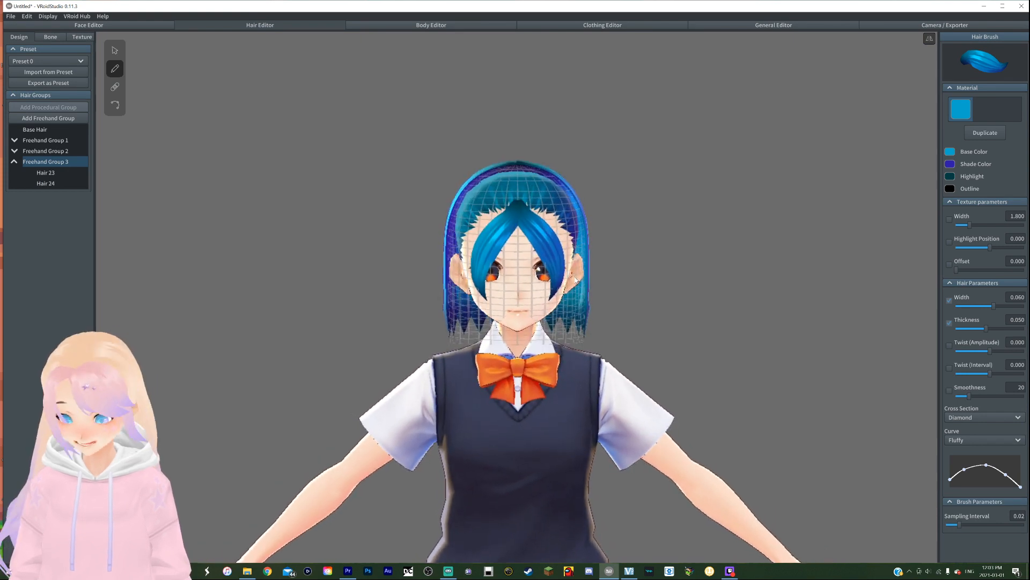
{"action": "key", "text": "ctrl+z"}
{"action": "key", "text": "ctrl+z"}
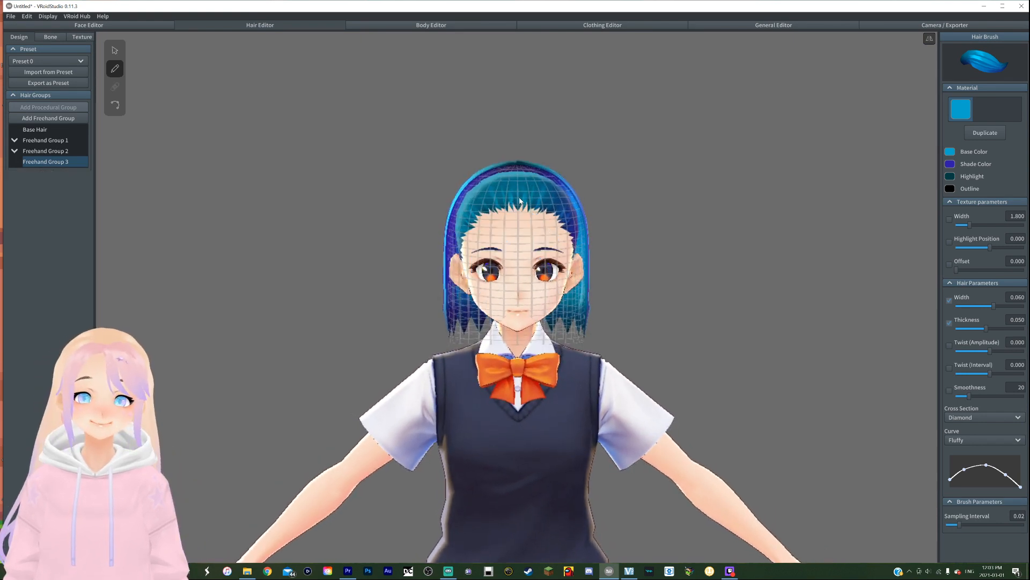
Brush three mirrored pairs of centre-parted fringe strands from the middle of the hairline, curving outward along the sides of the face.
{"action": "left_click_drag", "start_coordinate": [555, 228], "coordinate": [559, 286]}
{"action": "mouse_move", "coordinate": [573, 266]}
{"action": "right_mouse_down"}
{"action": "mouse_move", "coordinate": [559, 242]}
{"action": "mouse_move", "coordinate": [575, 264]}
{"action": "right_mouse_up"}
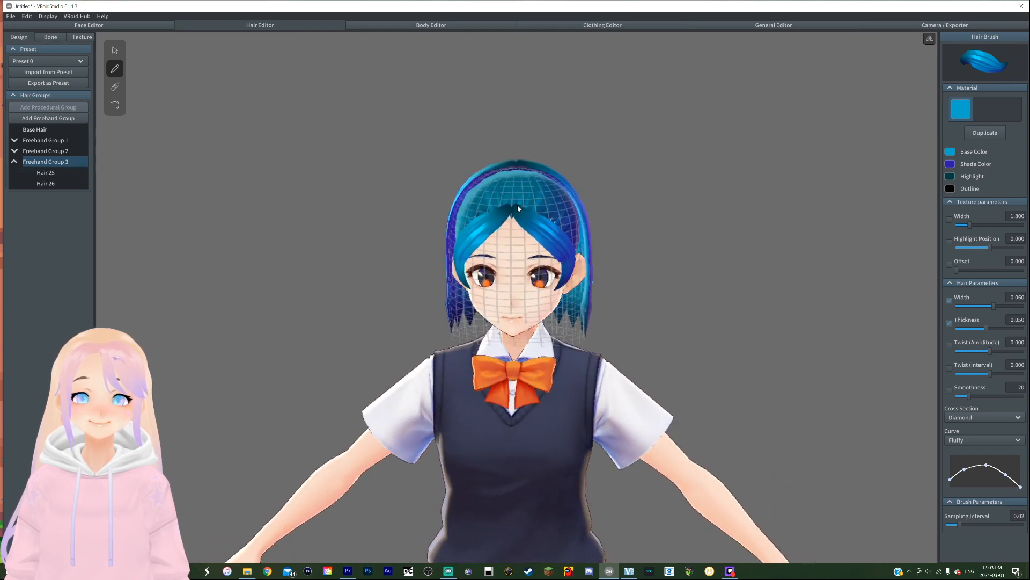
{"action": "left_click_drag", "start_coordinate": [512, 202], "coordinate": [549, 316]}
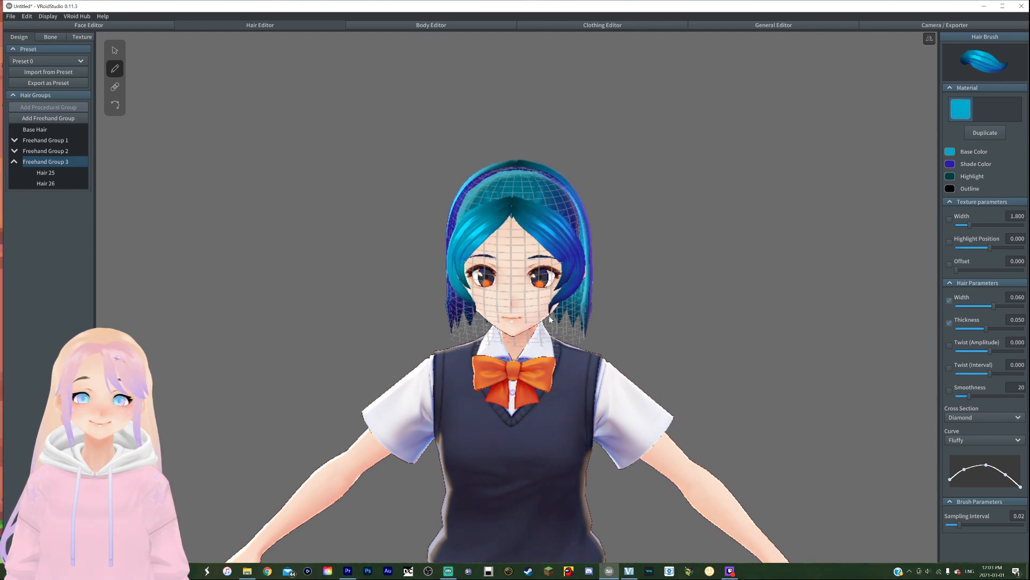
{"action": "mouse_move", "coordinate": [549, 316]}
{"action": "right_mouse_down"}
{"action": "mouse_move", "coordinate": [557, 301]}
{"action": "mouse_move", "coordinate": [543, 302]}
{"action": "mouse_move", "coordinate": [466, 232]}
{"action": "right_mouse_up"}
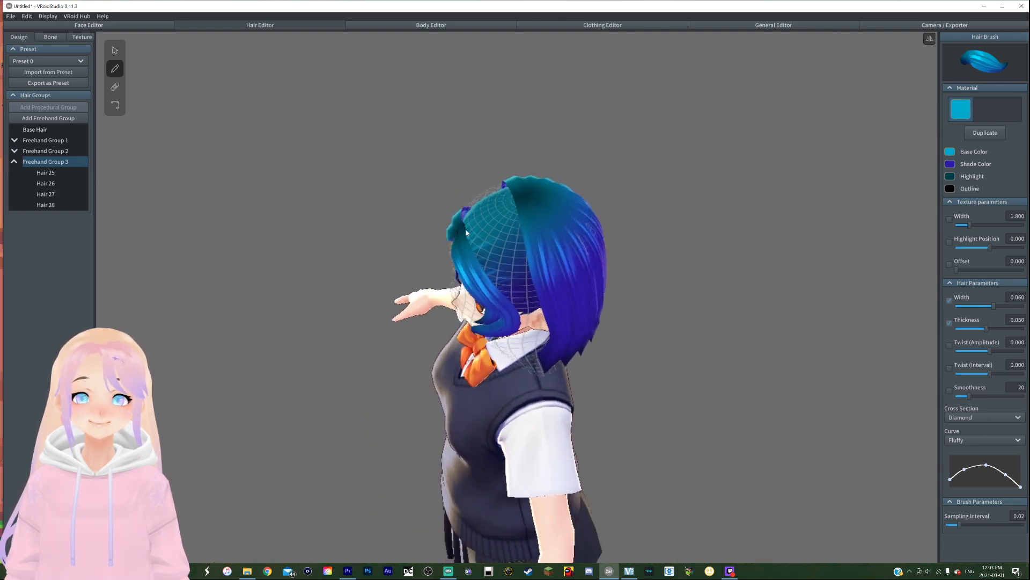
{"action": "left_click_drag", "start_coordinate": [492, 268], "coordinate": [501, 286]}
{"action": "mouse_move", "coordinate": [501, 288]}
{"action": "right_mouse_down"}
{"action": "mouse_move", "coordinate": [525, 316]}
{"action": "mouse_move", "coordinate": [587, 320]}
{"action": "mouse_move", "coordinate": [532, 321]}
{"action": "mouse_move", "coordinate": [574, 321]}
{"action": "mouse_move", "coordinate": [555, 325]}
{"action": "mouse_move", "coordinate": [571, 330]}
{"action": "mouse_move", "coordinate": [513, 322]}
{"action": "right_mouse_up"}
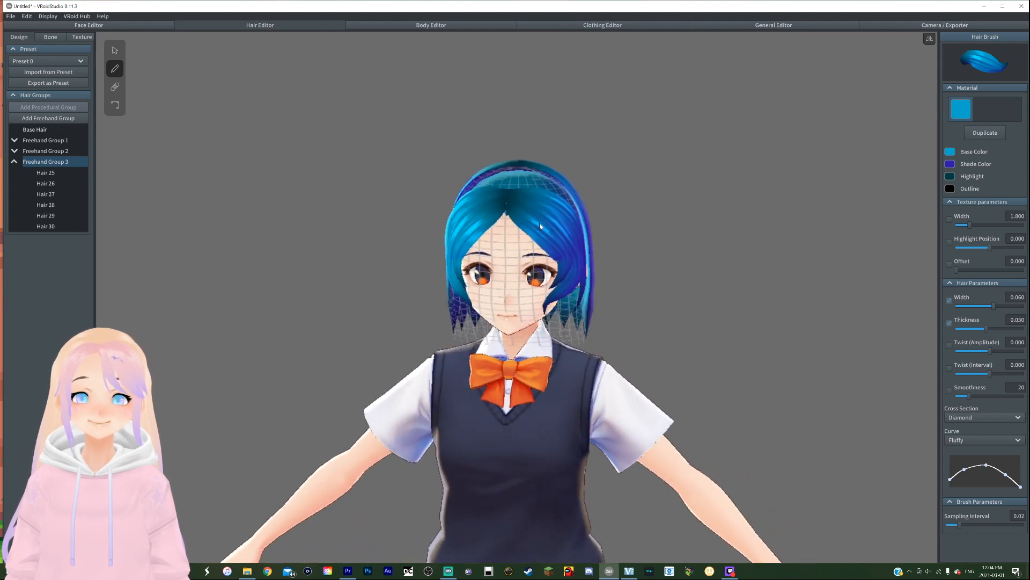
Add another freehand hair group and set the brush curve to Ika-chan for the gap behind the fringe.
{"action": "right_click_drag", "start_coordinate": [539, 223], "coordinate": [289, 113]}
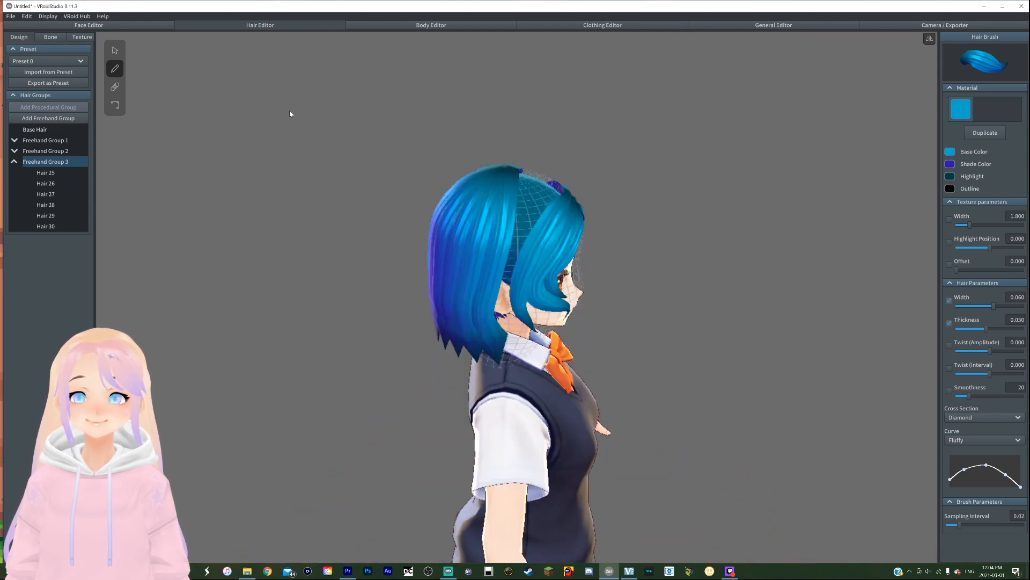
{"action": "left_click", "coordinate": [47, 119]}
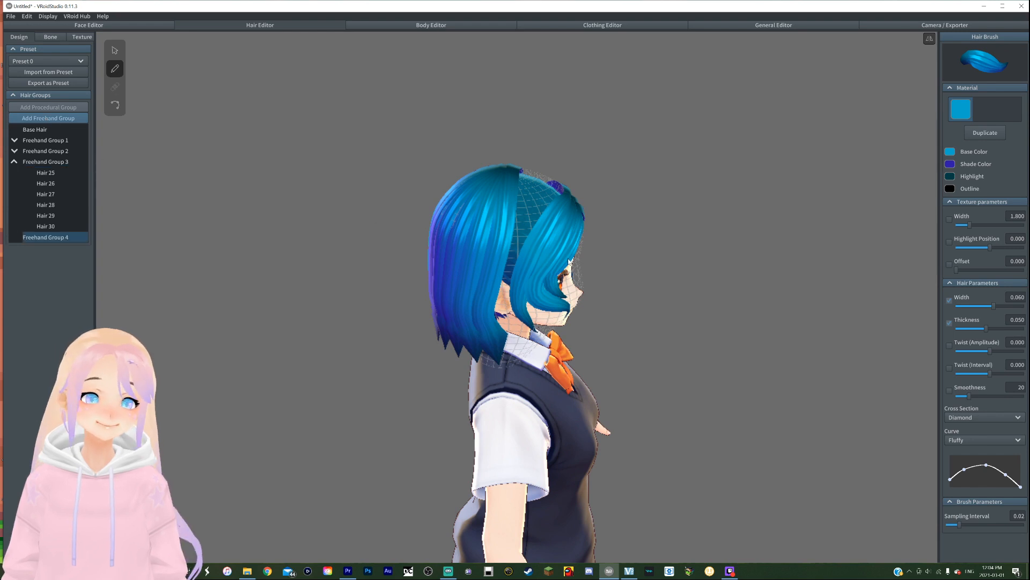
{"action": "left_click", "coordinate": [990, 442]}
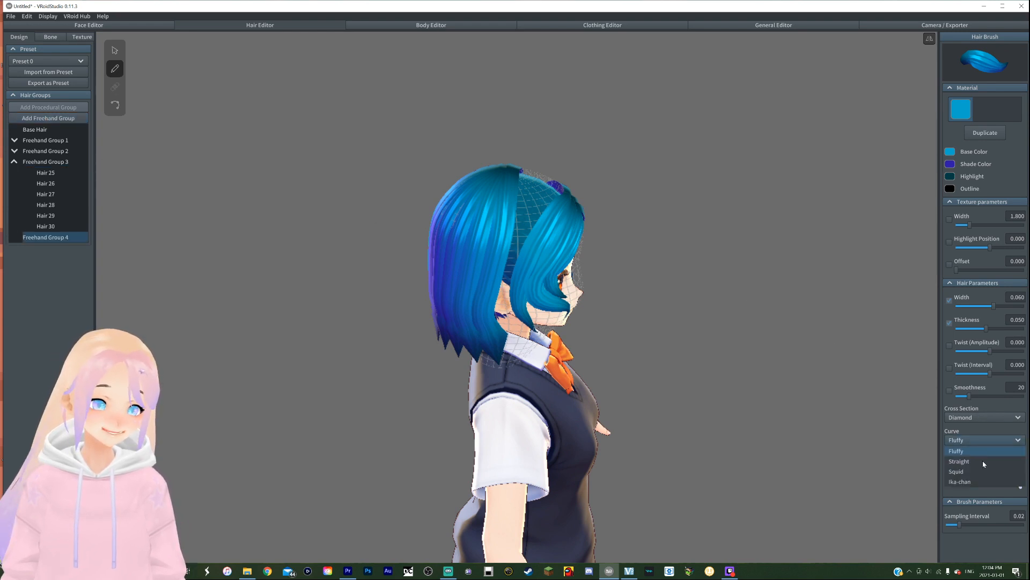
{"action": "left_click", "coordinate": [971, 476]}
Try brushing a strand from the top of the head down along the front edge of the back hair, and undo it.
{"action": "right_click_drag", "start_coordinate": [644, 322], "coordinate": [505, 231]}
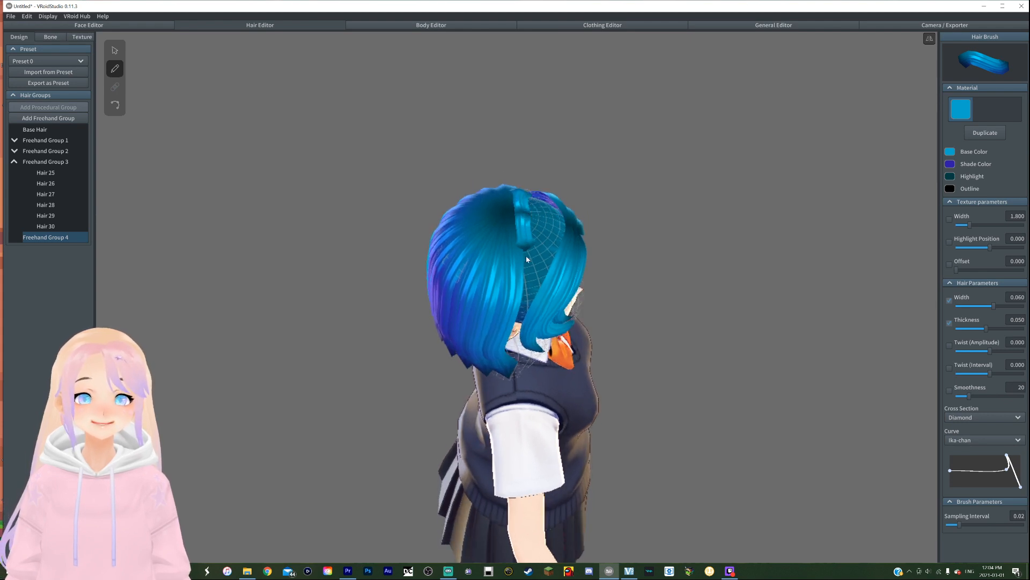
{"action": "left_click_drag", "start_coordinate": [526, 259], "coordinate": [518, 375]}
{"action": "mouse_move", "coordinate": [519, 375]}
{"action": "right_mouse_down"}
{"action": "mouse_move", "coordinate": [530, 325]}
{"action": "mouse_move", "coordinate": [525, 226]}
{"action": "right_mouse_up"}
{"action": "key", "text": "ctrl+z"}
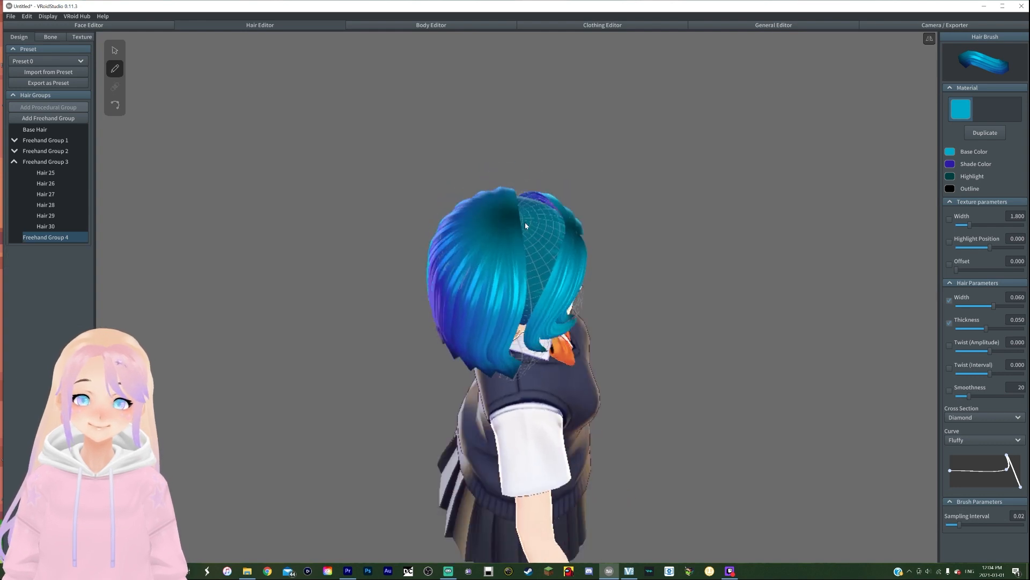
Brush one mirrored pair of strands from the top of the head down the front edge of the back hair.
{"action": "left_click_drag", "start_coordinate": [525, 251], "coordinate": [529, 327]}
{"action": "right_click_drag", "start_coordinate": [529, 328], "coordinate": [552, 285]}
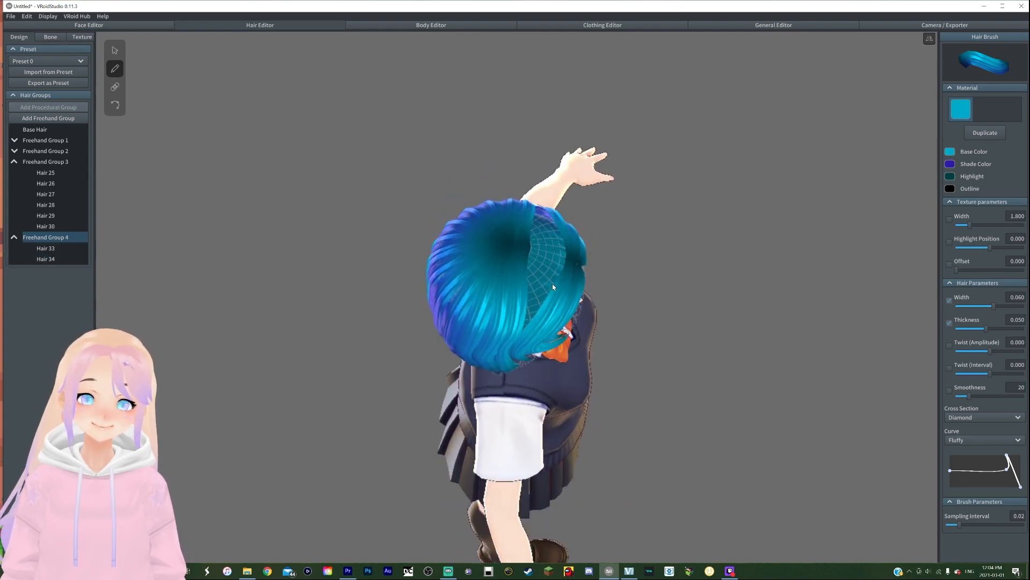
Try filling the remaining gap between the back hair and the fringe with more mirrored strands in the same group.
{"action": "left_click_drag", "start_coordinate": [529, 286], "coordinate": [517, 361]}
{"action": "mouse_move", "coordinate": [540, 251]}
{"action": "left_mouse_down"}
{"action": "mouse_move", "coordinate": [545, 290]}
{"action": "mouse_move", "coordinate": [528, 366]}
{"action": "left_mouse_up"}
{"action": "mouse_move", "coordinate": [528, 366]}
{"action": "right_mouse_down"}
{"action": "mouse_move", "coordinate": [525, 318]}
{"action": "mouse_move", "coordinate": [515, 320]}
{"action": "mouse_move", "coordinate": [525, 324]}
{"action": "right_mouse_up"}
{"action": "right_click_drag", "start_coordinate": [536, 333], "coordinate": [558, 243]}
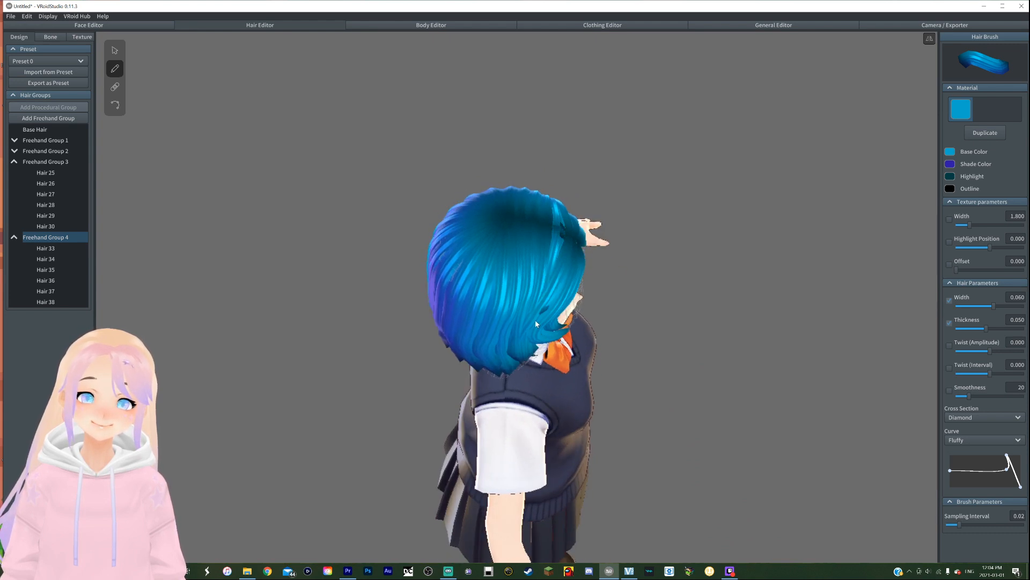
{"action": "left_click_drag", "start_coordinate": [540, 361], "coordinate": [540, 365]}
{"action": "mouse_move", "coordinate": [540, 365]}
{"action": "right_mouse_down"}
{"action": "mouse_move", "coordinate": [552, 321]}
{"action": "mouse_move", "coordinate": [532, 324]}
{"action": "mouse_move", "coordinate": [550, 323]}
{"action": "right_mouse_up"}
{"action": "key", "text": "ctrl+z"}
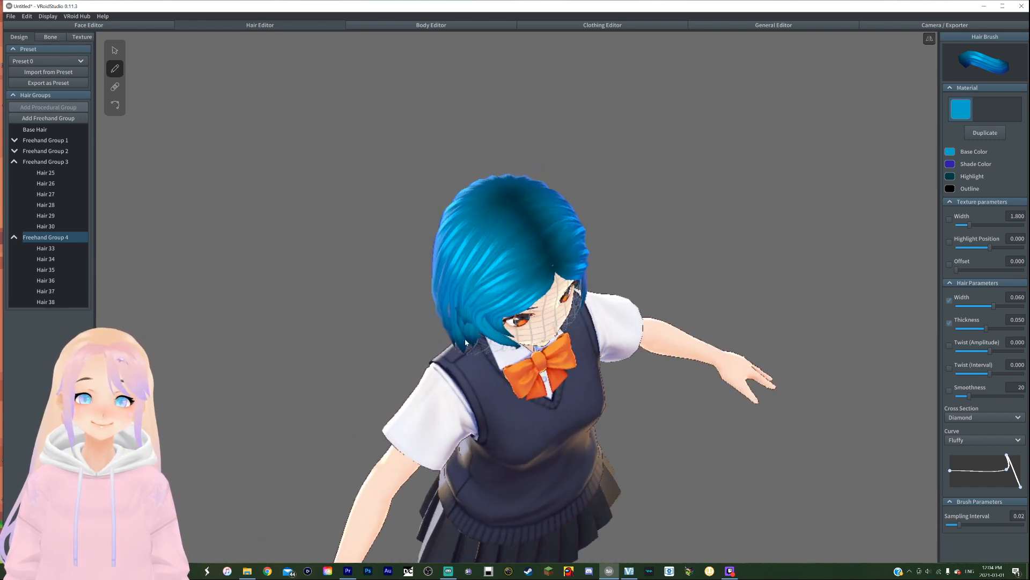
{"action": "left_click_drag", "start_coordinate": [463, 367], "coordinate": [463, 367]}
{"action": "mouse_move", "coordinate": [502, 315]}
{"action": "right_mouse_down"}
{"action": "mouse_move", "coordinate": [497, 304]}
{"action": "mouse_move", "coordinate": [510, 306]}
{"action": "mouse_move", "coordinate": [492, 304]}
{"action": "right_mouse_up"}
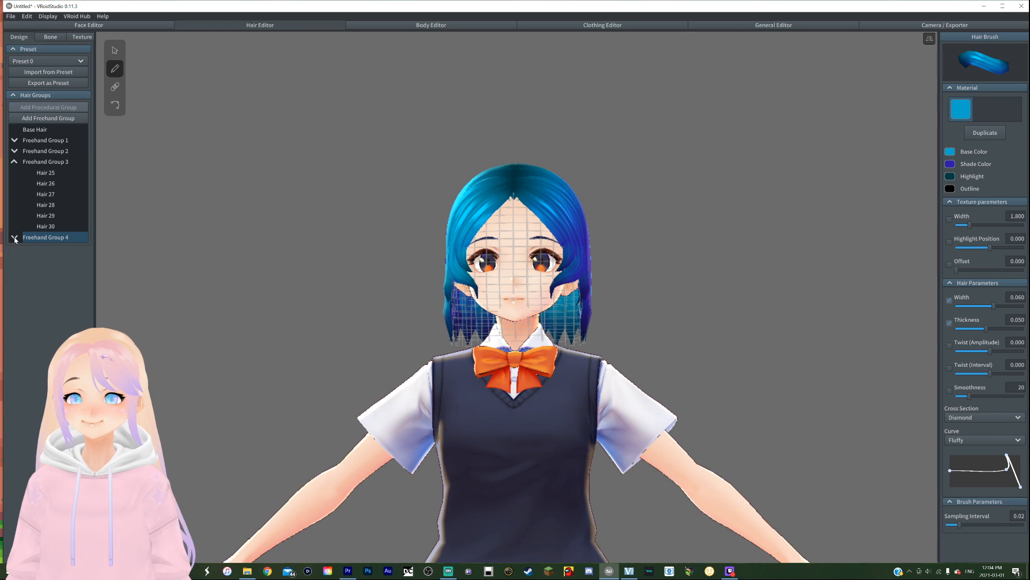
Undo the added gap-filling strands until only the first mirrored pair remains in Freehand Group 4.
{"action": "mouse_move", "coordinate": [37, 249]}
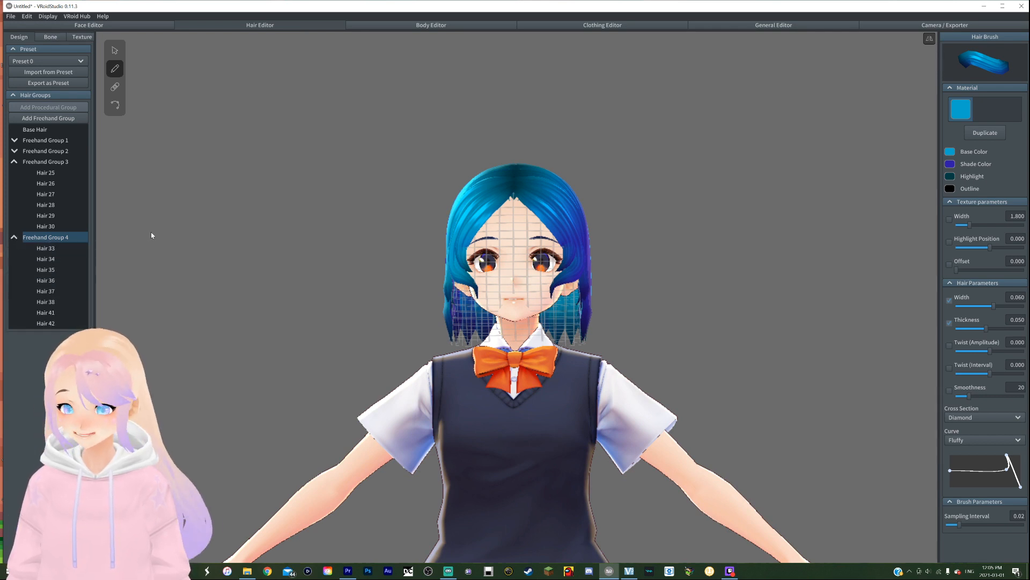
{"action": "key", "text": "ctrl+z"}
{"action": "mouse_move", "coordinate": [165, 238]}
{"action": "right_mouse_down"}
{"action": "mouse_move", "coordinate": [190, 244]}
{"action": "mouse_move", "coordinate": [193, 258]}
{"action": "right_mouse_up"}
{"action": "key", "text": "ctrl+z"}
{"action": "key", "text": "ctrl+z"}
{"action": "key", "text": "ctrl+z"}
{"action": "key", "text": "ctrl+z"}
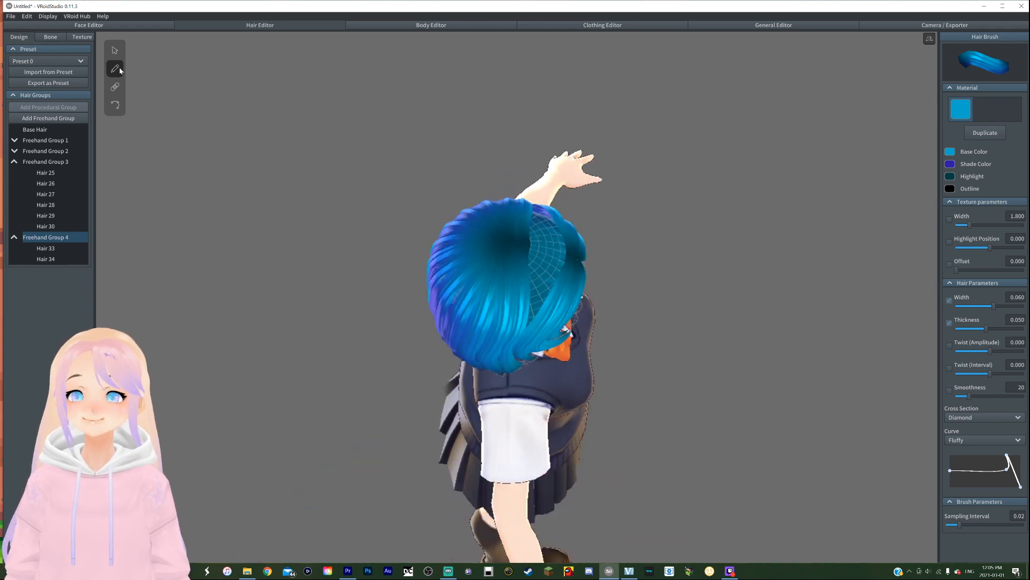
Add a separate freehand group and brush two mirrored pairs of strands over the gap between the back hair and the fringe.
{"action": "left_click", "coordinate": [58, 118]}
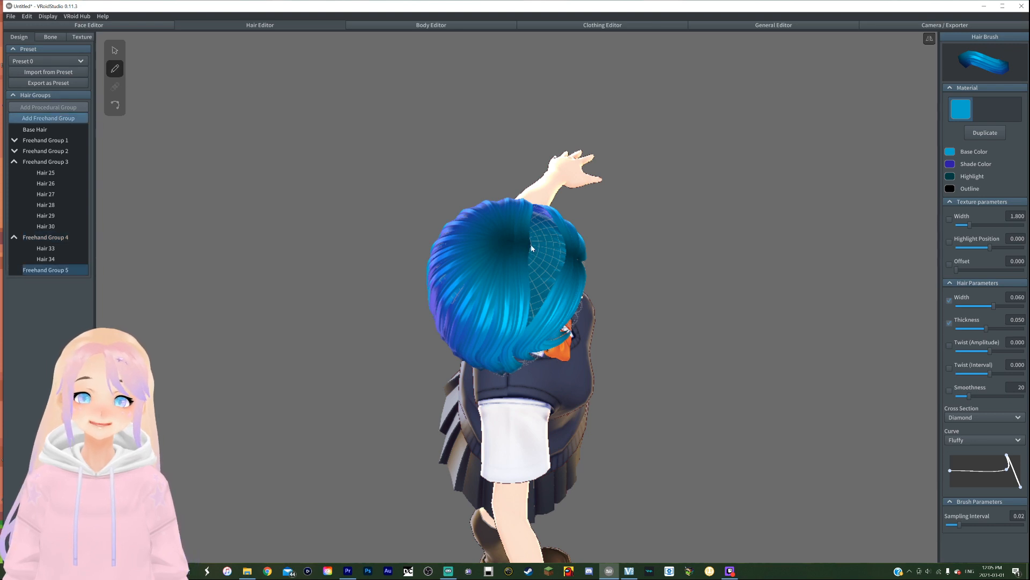
{"action": "left_click_drag", "start_coordinate": [531, 246], "coordinate": [522, 390]}
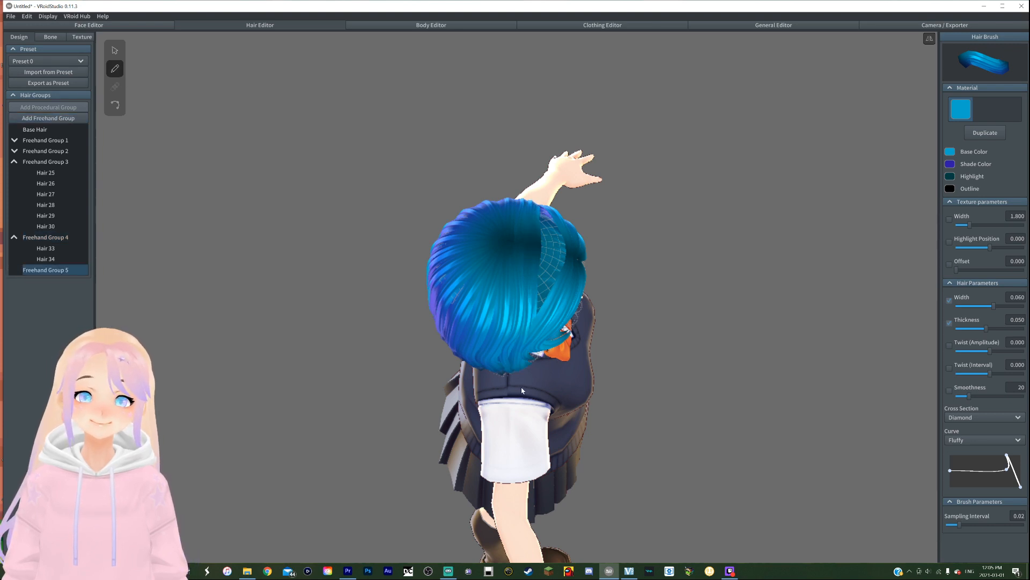
{"action": "left_click_drag", "start_coordinate": [544, 247], "coordinate": [526, 369]}
{"action": "mouse_move", "coordinate": [562, 309]}
{"action": "right_mouse_down"}
{"action": "mouse_move", "coordinate": [540, 291]}
{"action": "mouse_move", "coordinate": [552, 291]}
{"action": "right_mouse_up"}
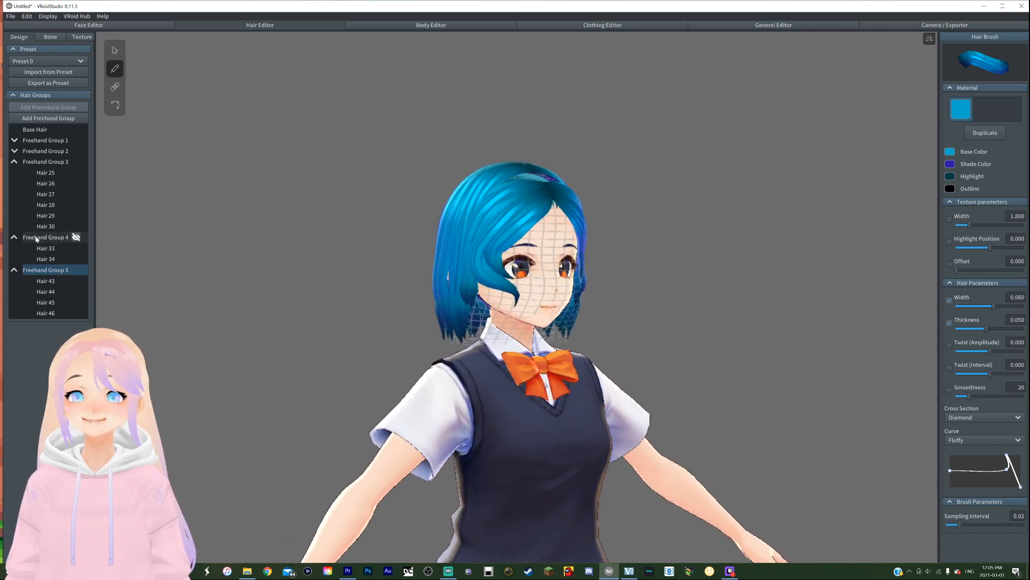
Move the guide points of Freehand Group 3 slightly outward at the side of the head to widen the fringe.
{"action": "left_click", "coordinate": [67, 238]}
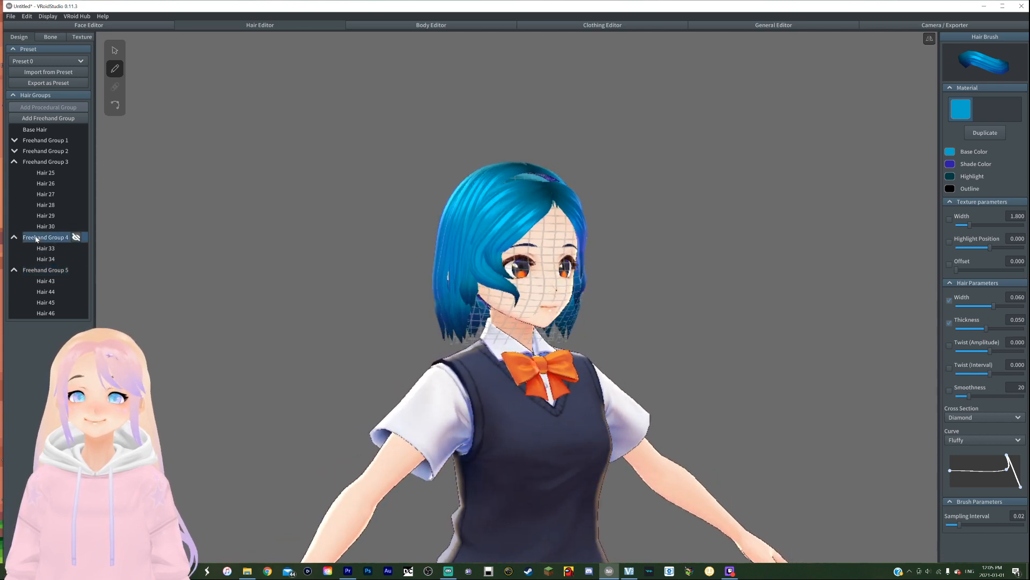
{"action": "left_click", "coordinate": [56, 162]}
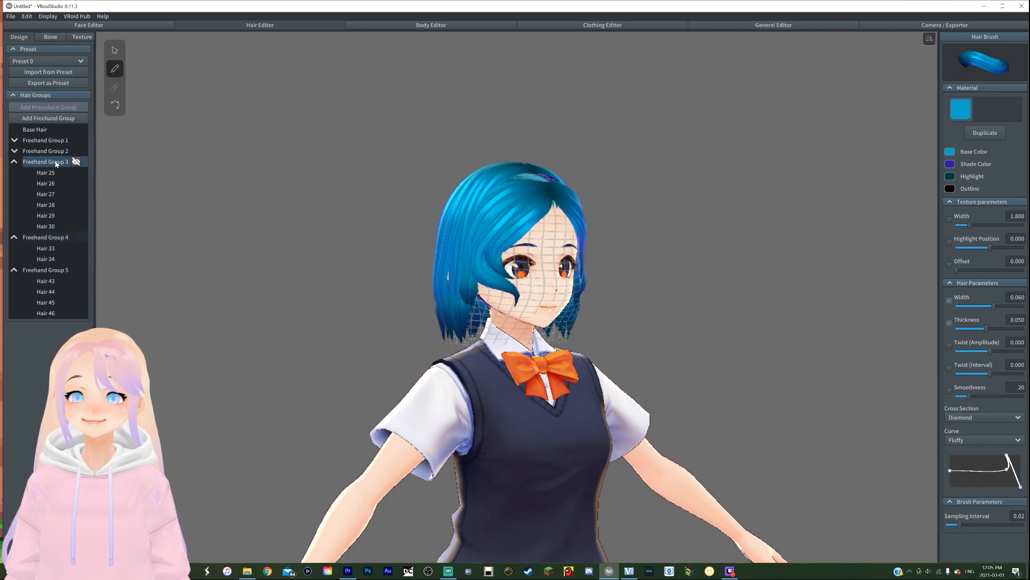
{"action": "left_click", "coordinate": [109, 50]}
{"action": "right_click_drag", "start_coordinate": [176, 88], "coordinate": [339, 166]}
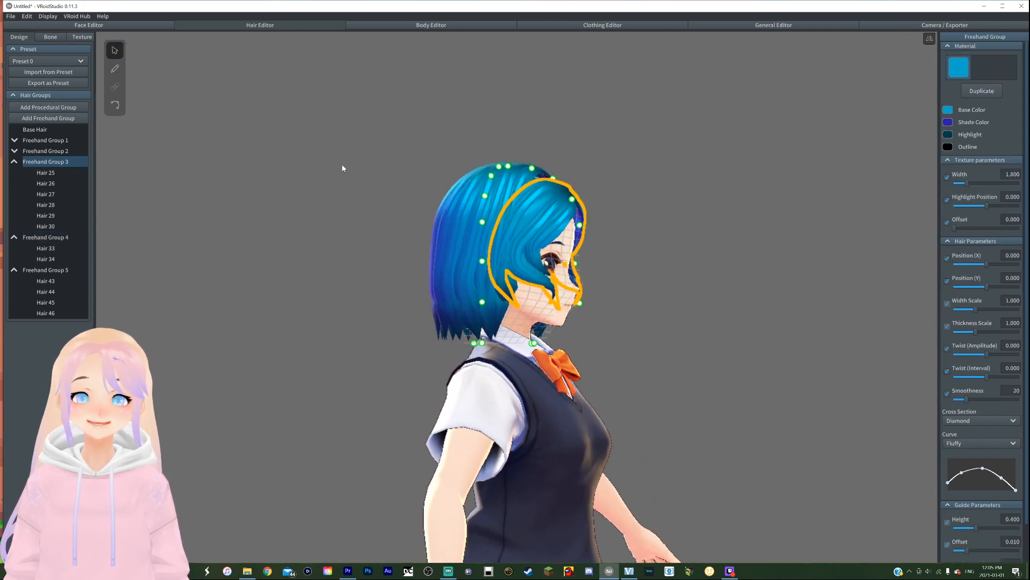
{"action": "mouse_move", "coordinate": [426, 237]}
{"action": "right_mouse_down"}
{"action": "mouse_move", "coordinate": [414, 236]}
{"action": "mouse_move", "coordinate": [424, 242]}
{"action": "right_mouse_up"}
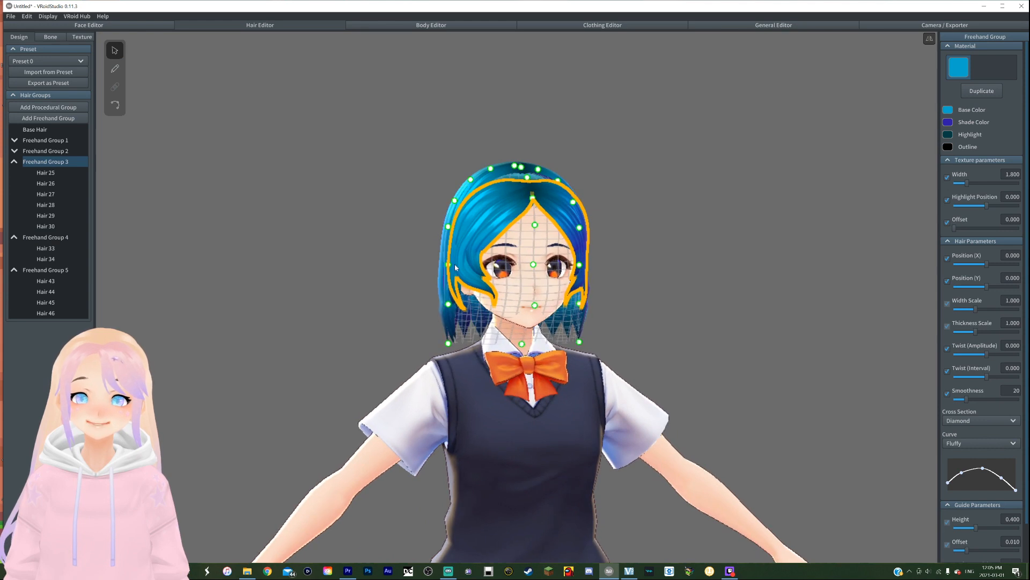
{"action": "left_click_drag", "start_coordinate": [449, 264], "coordinate": [445, 264]}
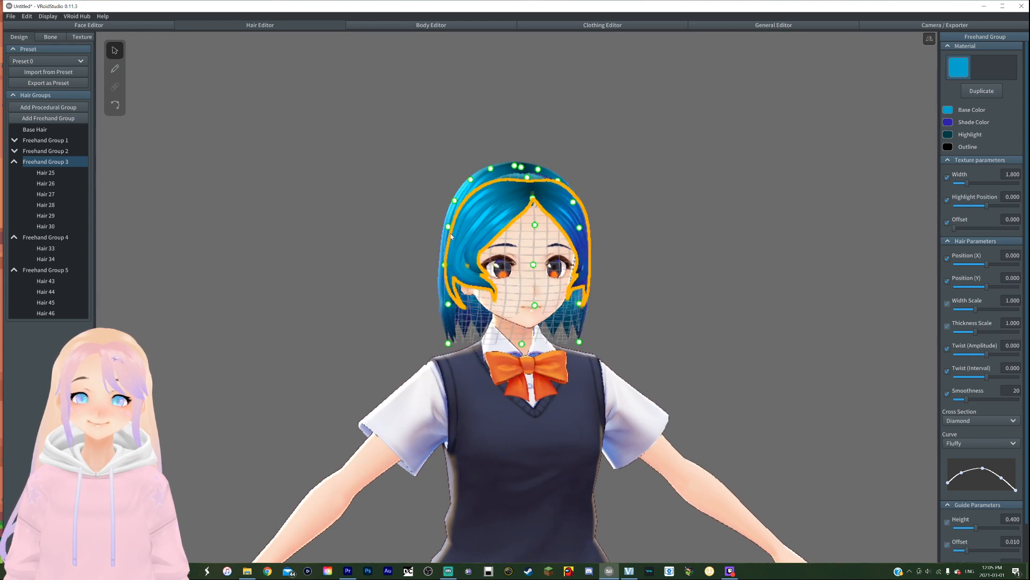
{"action": "left_click_drag", "start_coordinate": [447, 228], "coordinate": [444, 228]}
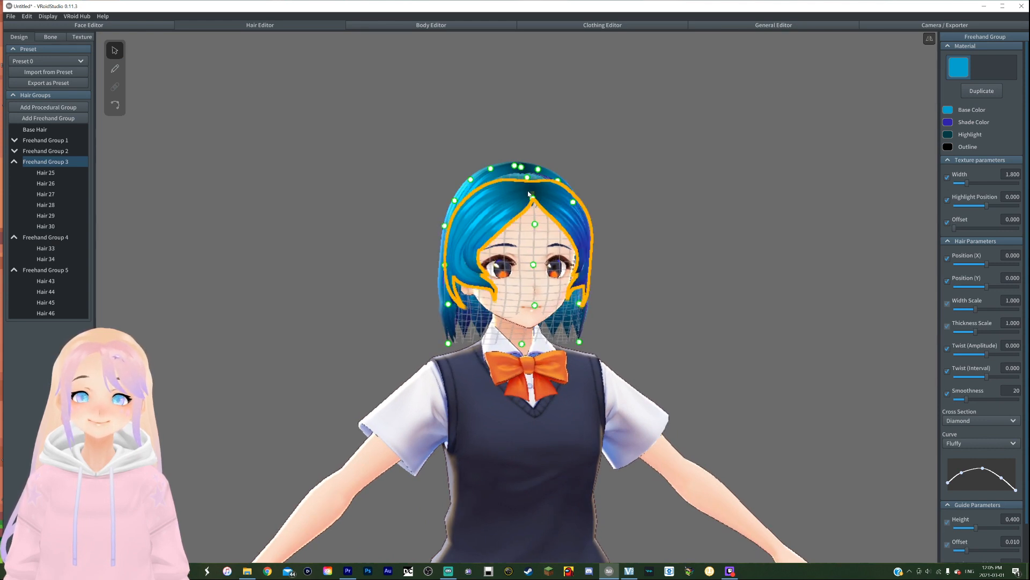
{"action": "right_click_drag", "start_coordinate": [550, 201], "coordinate": [562, 199]}
{"action": "left_click_drag", "start_coordinate": [568, 197], "coordinate": [570, 199]}
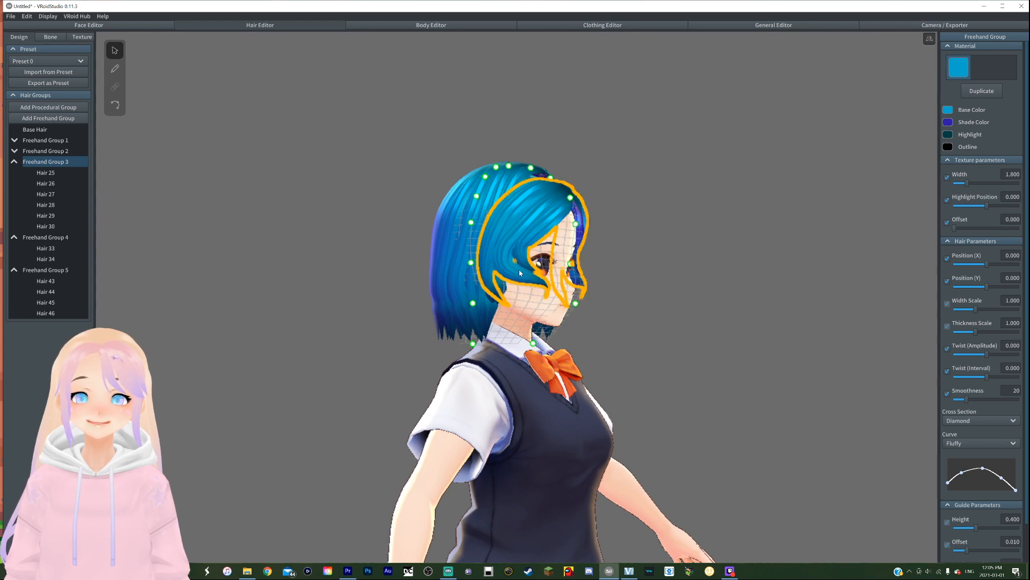
Shift the control points in the lower half of strand Hair 45 backward so it covers the back hair's edge down to its tip.
{"action": "right_click_drag", "start_coordinate": [518, 270], "coordinate": [484, 275]}
{"action": "left_click", "coordinate": [484, 276]}
{"action": "right_click_drag", "start_coordinate": [484, 275], "coordinate": [542, 287]}
{"action": "left_click", "coordinate": [115, 104]}
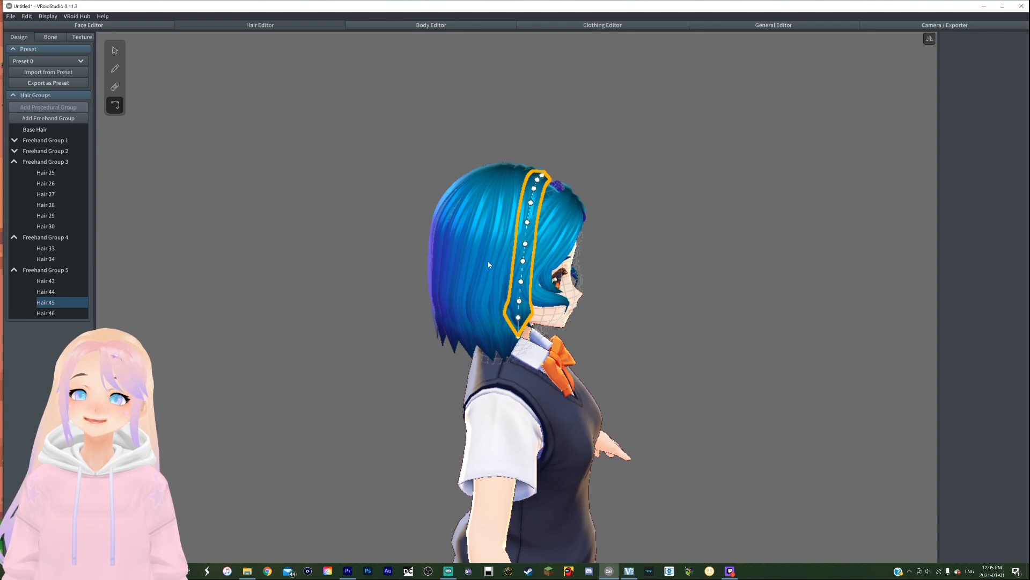
{"action": "left_click", "coordinate": [525, 245]}
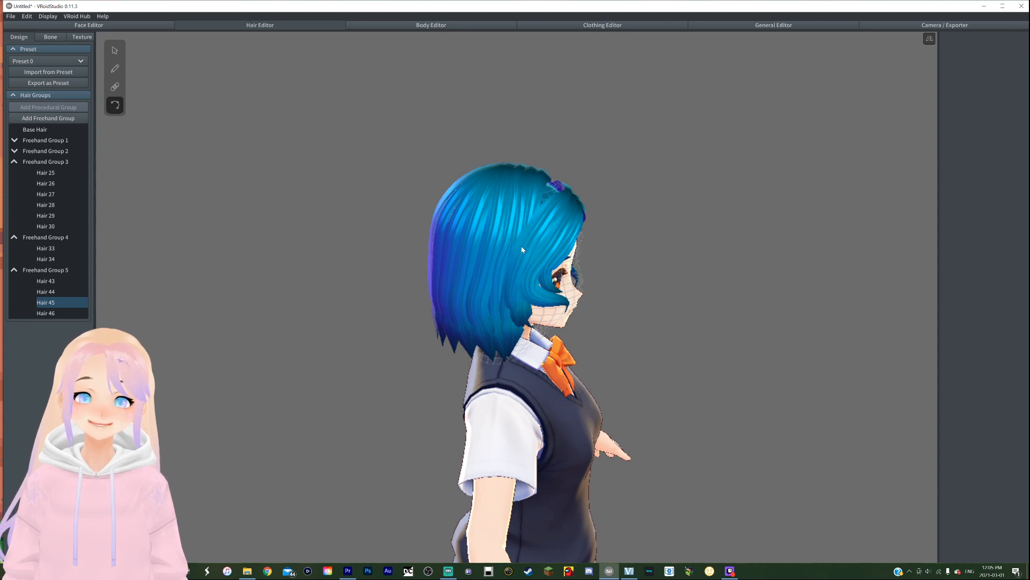
{"action": "left_click_drag", "start_coordinate": [518, 246], "coordinate": [500, 345]}
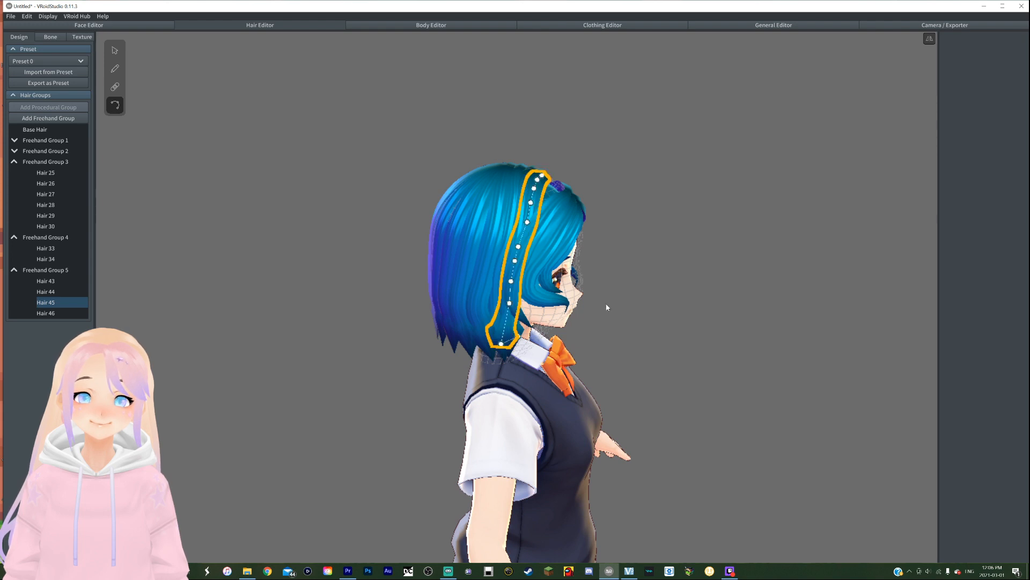
{"action": "left_click", "coordinate": [625, 298]}
{"action": "right_click_drag", "start_coordinate": [625, 299], "coordinate": [579, 283]}
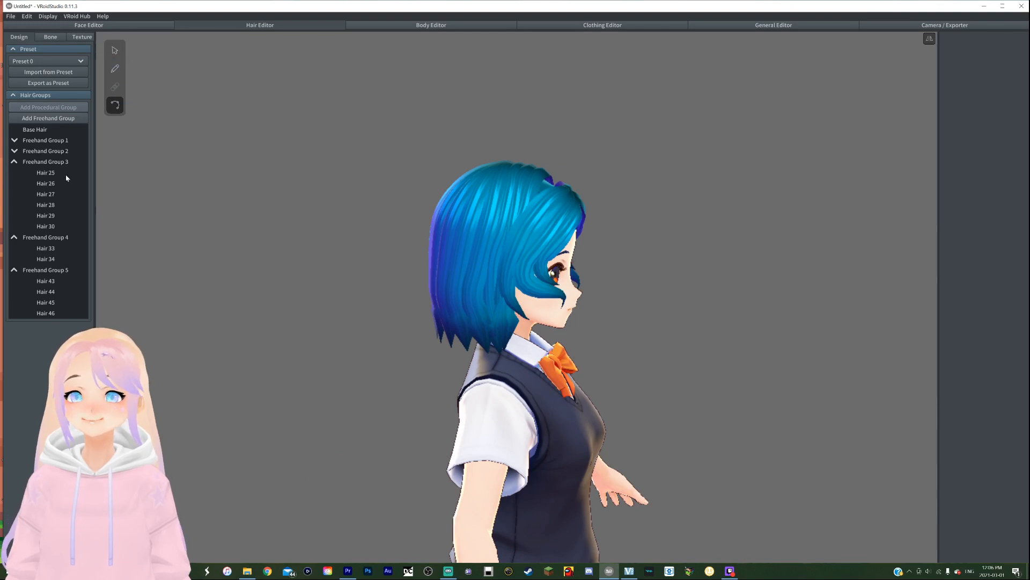
Pull the side guide points of Freehand Group 5 slightly inward so its strands sit closer to the head.
{"action": "left_click", "coordinate": [75, 237]}
{"action": "left_click", "coordinate": [73, 270]}
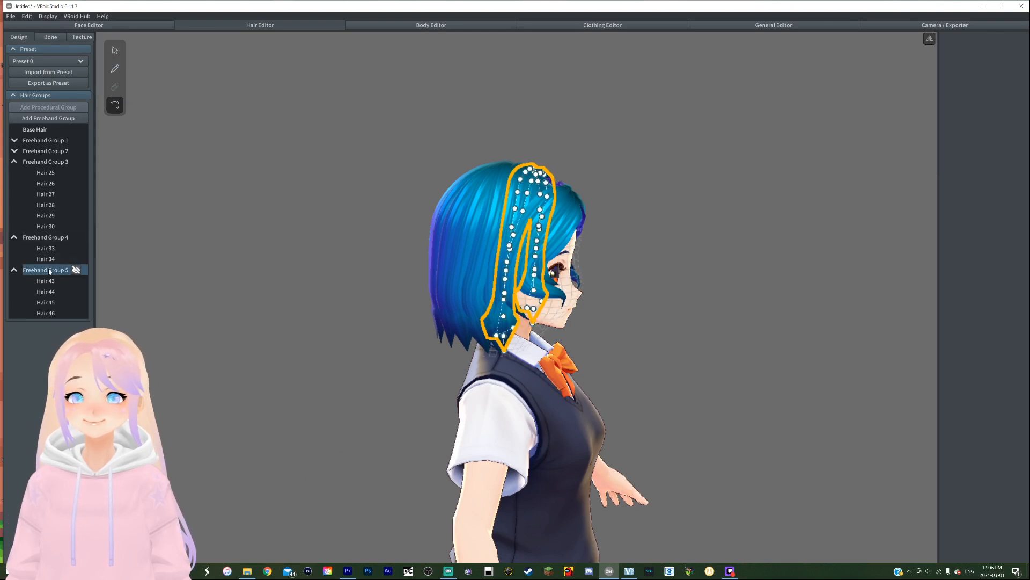
{"action": "right_click_drag", "start_coordinate": [255, 151], "coordinate": [170, 107]}
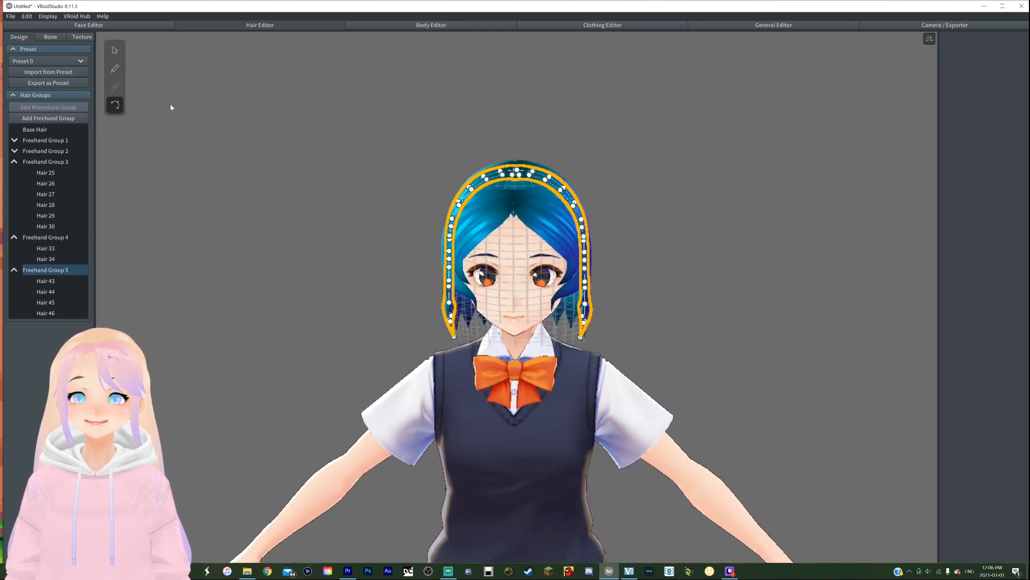
{"action": "left_click", "coordinate": [114, 50]}
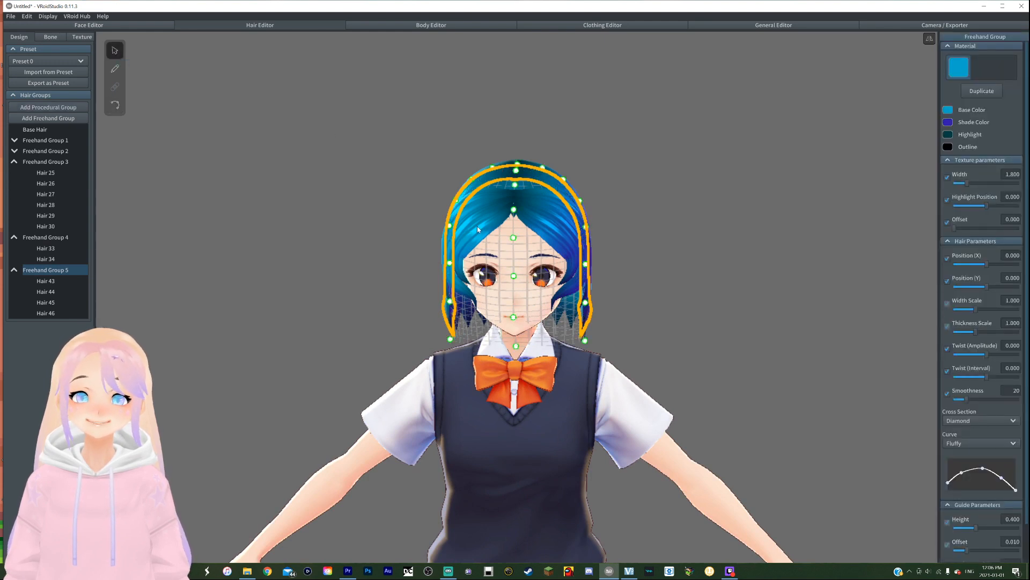
{"action": "mouse_move", "coordinate": [477, 227]}
{"action": "right_mouse_down"}
{"action": "mouse_move", "coordinate": [486, 224]}
{"action": "mouse_move", "coordinate": [472, 228]}
{"action": "right_mouse_up"}
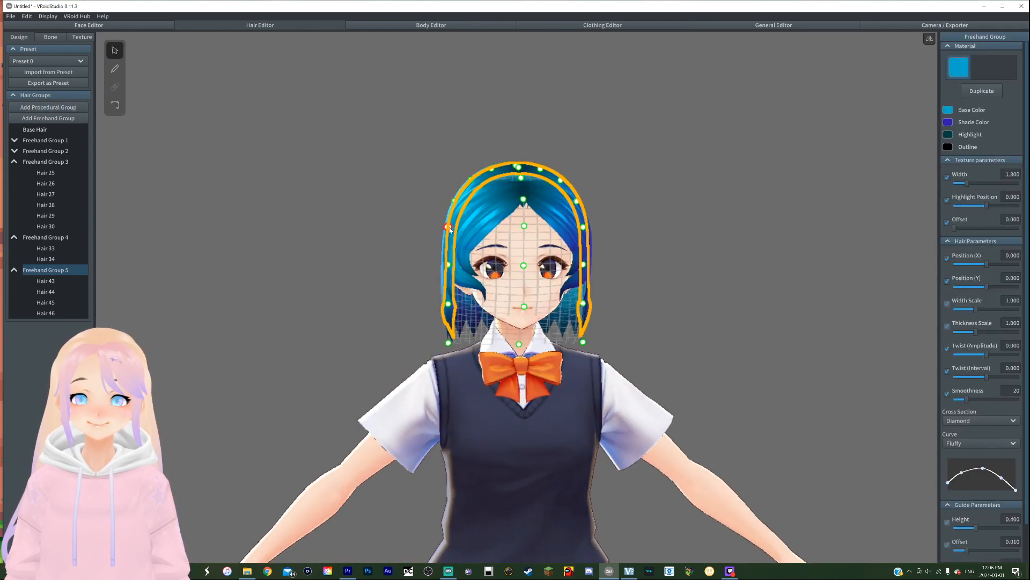
{"action": "left_click_drag", "start_coordinate": [450, 229], "coordinate": [453, 230]}
{"action": "left_click_drag", "start_coordinate": [446, 266], "coordinate": [449, 266]}
{"action": "left_click_drag", "start_coordinate": [447, 307], "coordinate": [452, 306]}
{"action": "left_click", "coordinate": [677, 290]}
{"action": "mouse_move", "coordinate": [698, 283]}
{"action": "right_mouse_down"}
{"action": "mouse_move", "coordinate": [717, 278]}
{"action": "mouse_move", "coordinate": [700, 274]}
{"action": "mouse_move", "coordinate": [720, 278]}
{"action": "mouse_move", "coordinate": [565, 238]}
{"action": "right_mouse_up"}
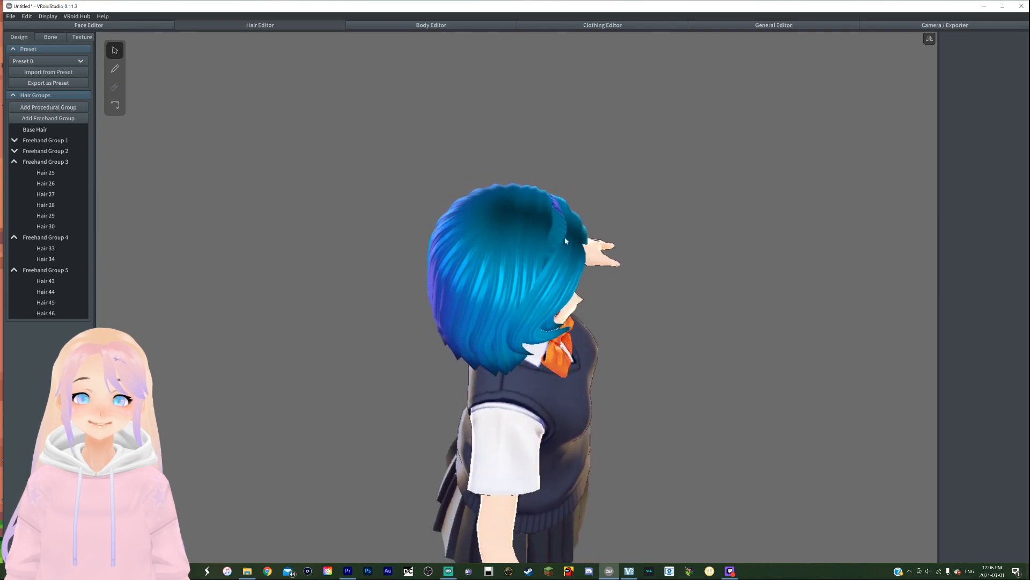
Add another freehand group and brush two mirrored pairs of strands from the crown down over the gap behind the fringe.
{"action": "left_click", "coordinate": [60, 119]}
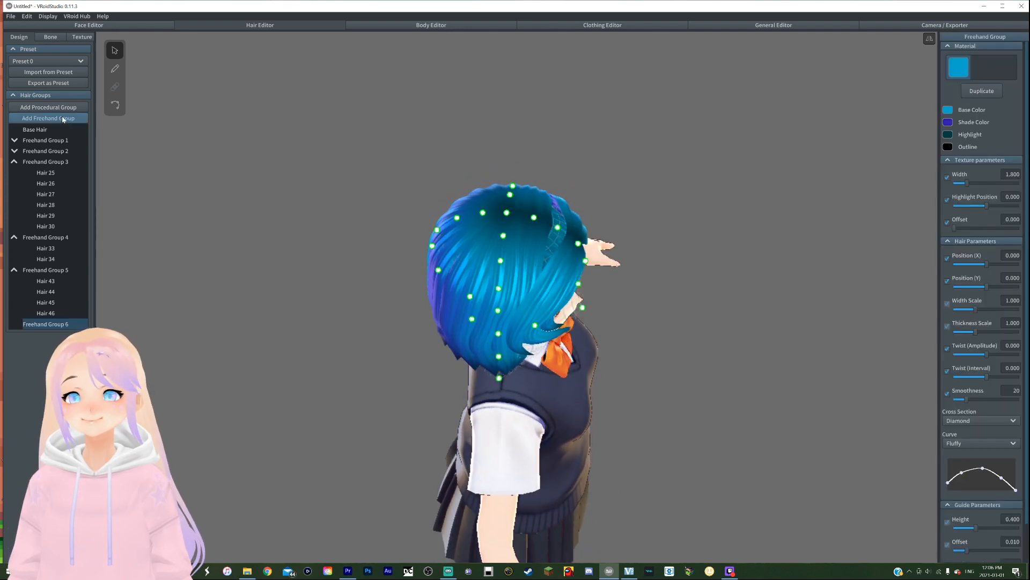
{"action": "left_click", "coordinate": [114, 69]}
{"action": "right_click_drag", "start_coordinate": [748, 288], "coordinate": [561, 263]}
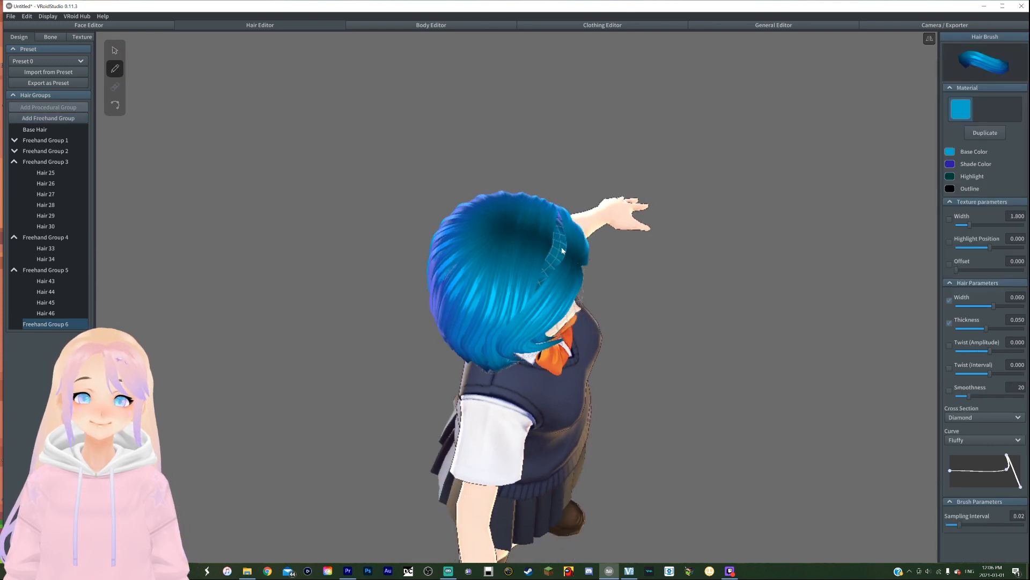
{"action": "mouse_move", "coordinate": [556, 245]}
{"action": "left_mouse_down"}
{"action": "mouse_move", "coordinate": [518, 317]}
{"action": "mouse_move", "coordinate": [513, 361]}
{"action": "left_mouse_up"}
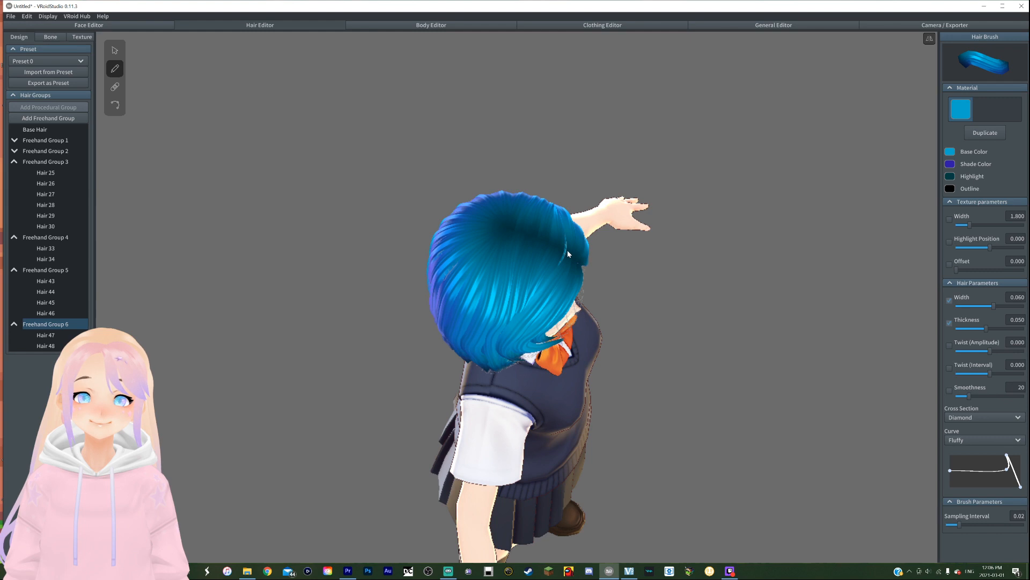
{"action": "left_click_drag", "start_coordinate": [566, 249], "coordinate": [524, 361]}
{"action": "right_click_drag", "start_coordinate": [606, 365], "coordinate": [561, 295]}
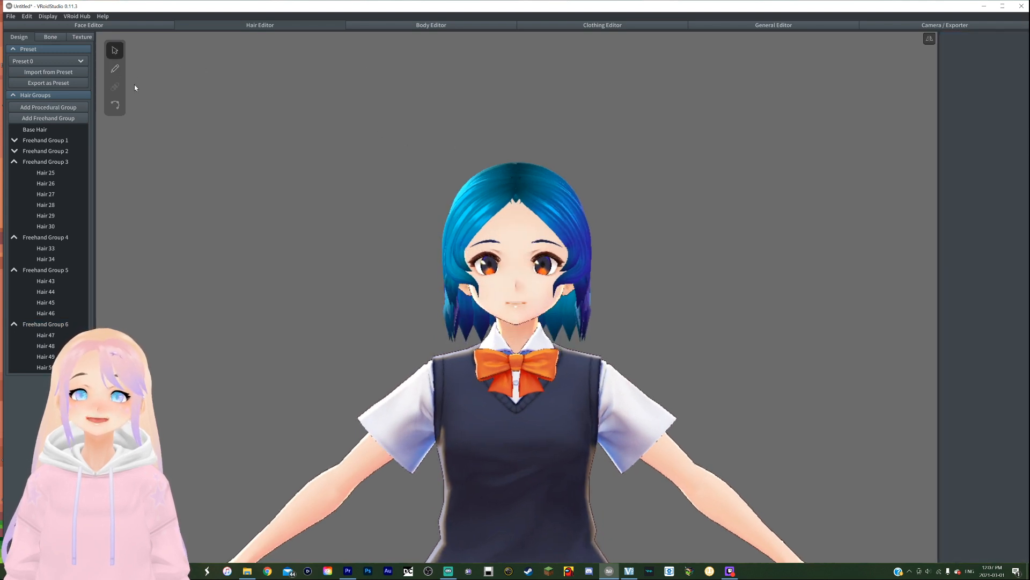
Turn off mirroring, add a freehand group for the bangs, and try brushing a strand from the centre parting.
{"action": "left_click", "coordinate": [115, 67]}
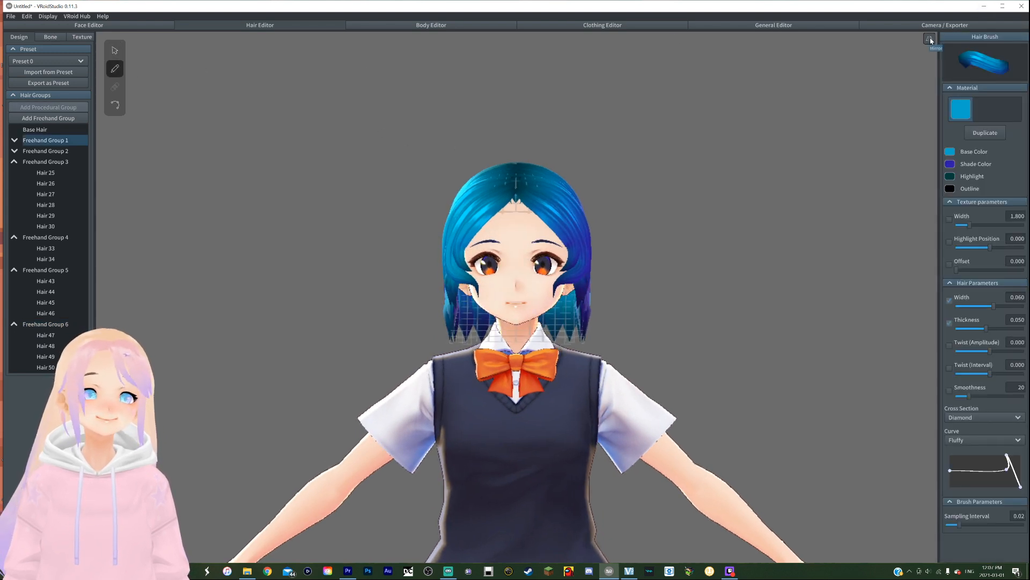
{"action": "left_click", "coordinate": [73, 118]}
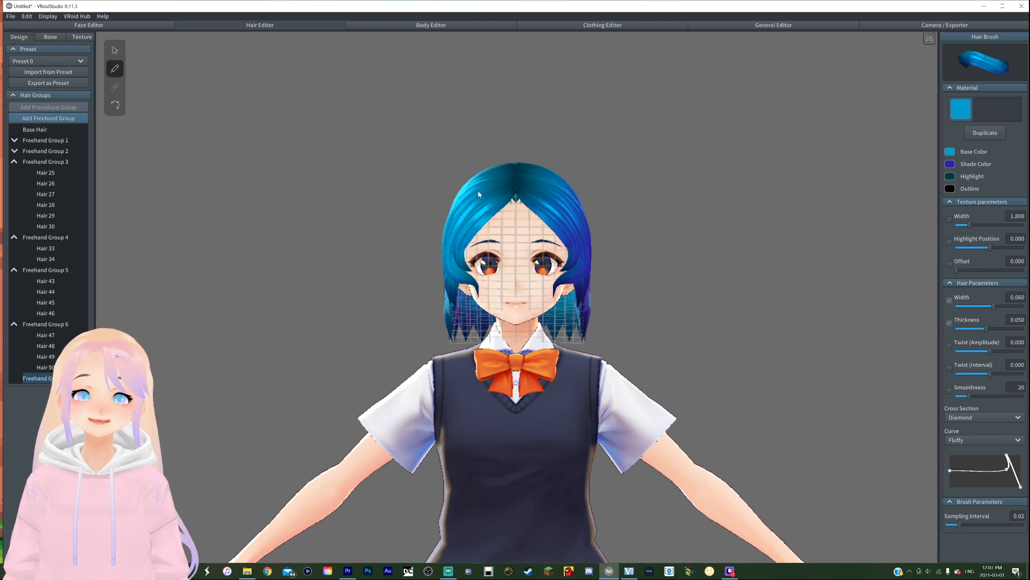
{"action": "left_click_drag", "start_coordinate": [516, 191], "coordinate": [515, 201]}
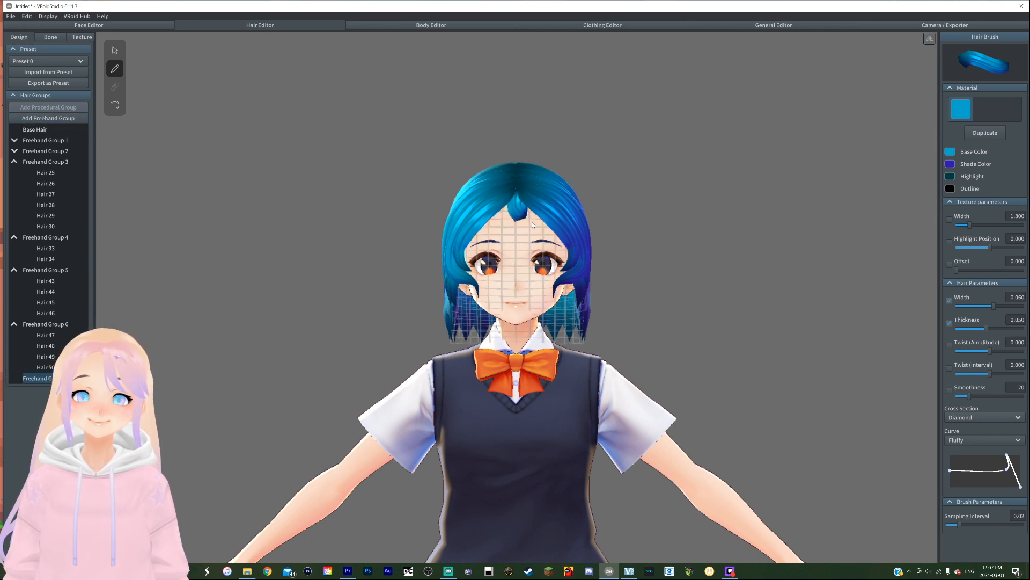
{"action": "left_click_drag", "start_coordinate": [538, 244], "coordinate": [537, 247]}
{"action": "key", "text": "ctrl+z"}
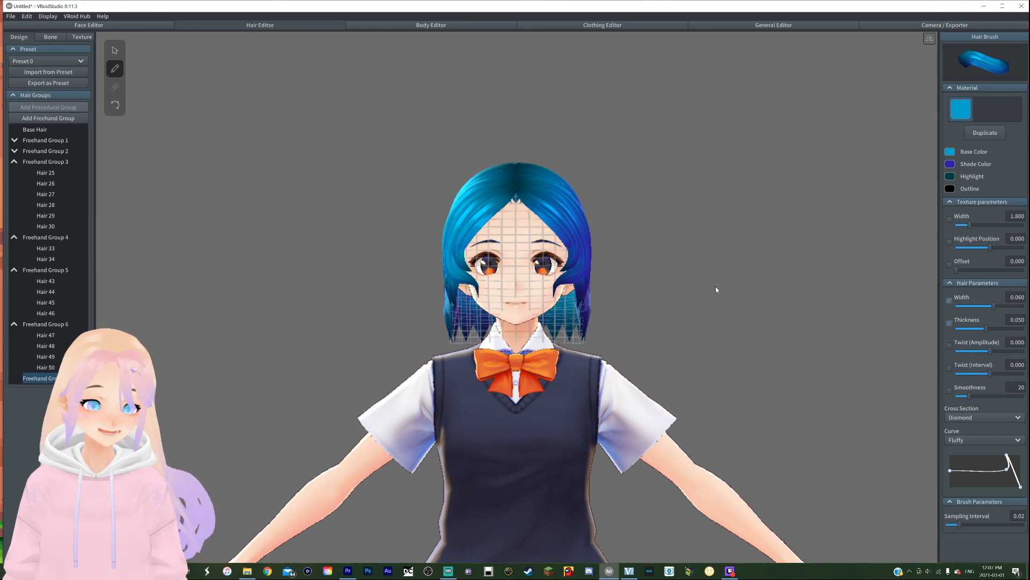
Reset the brush curve to the default Fluffy profile and try one 0.060-wide strand from the parting toward the eye.
{"action": "left_click", "coordinate": [1005, 442]}
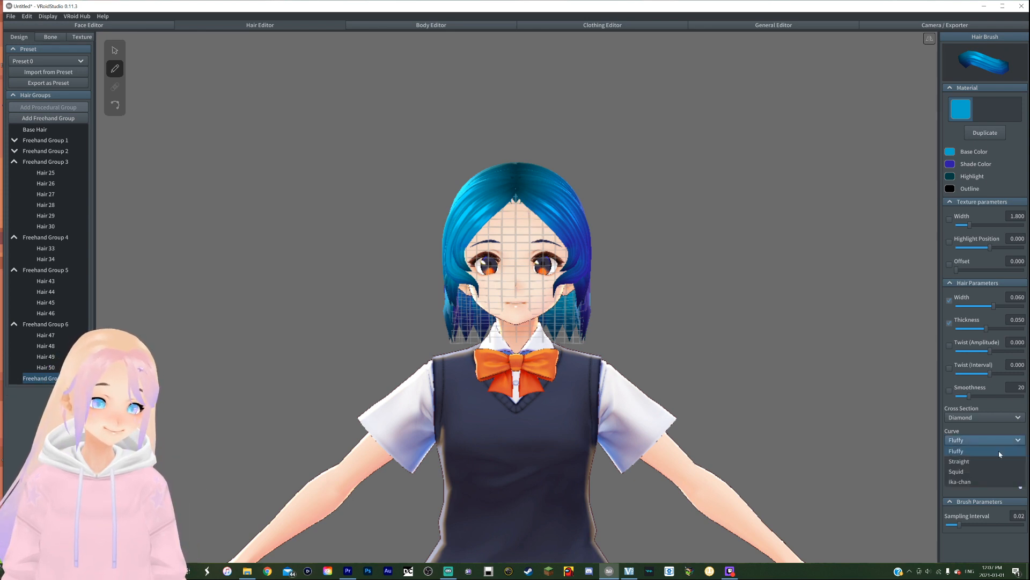
{"action": "left_click", "coordinate": [998, 451]}
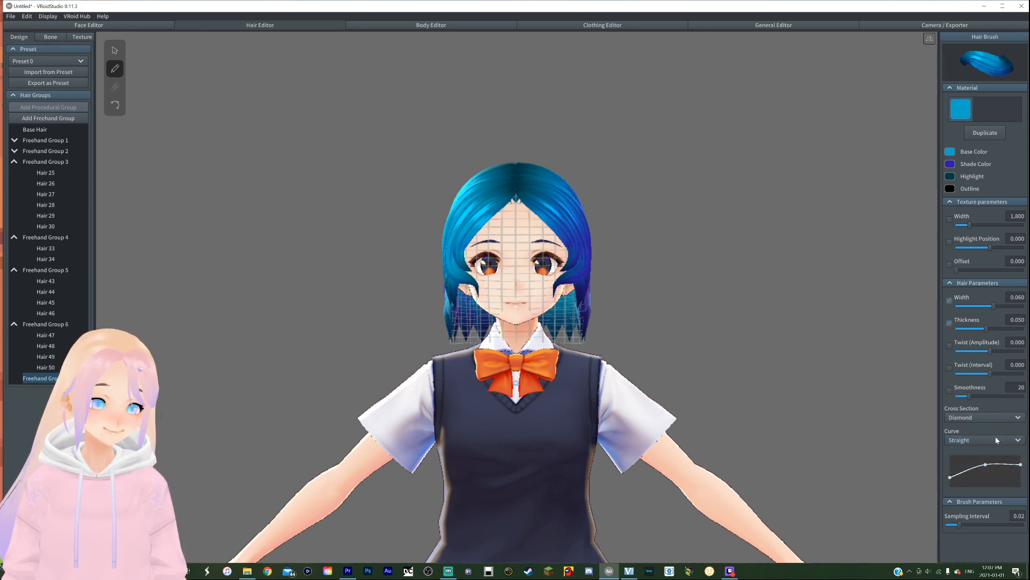
{"action": "left_click", "coordinate": [997, 443]}
{"action": "left_click", "coordinate": [999, 451]}
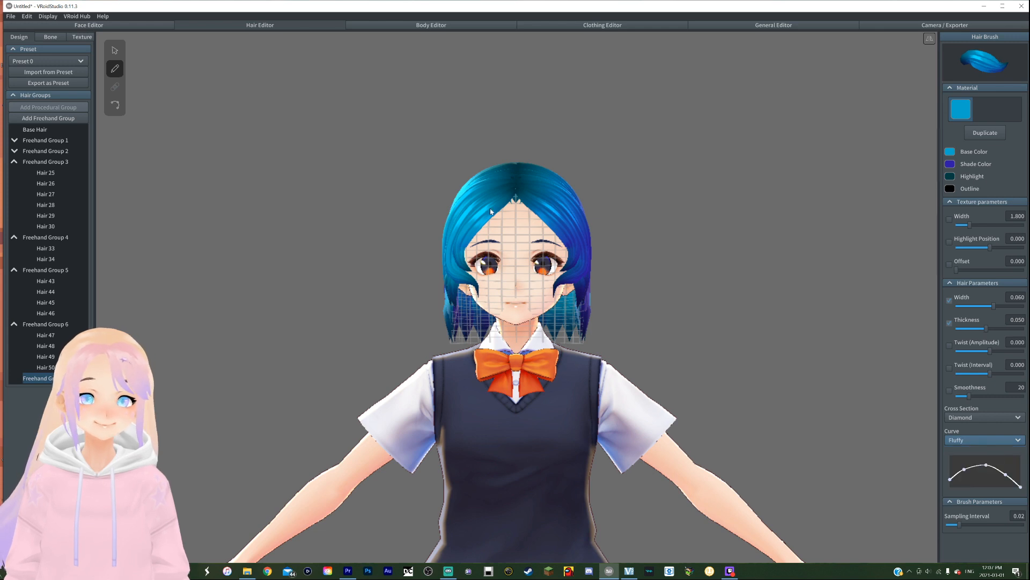
{"action": "left_click_drag", "start_coordinate": [514, 195], "coordinate": [546, 268]}
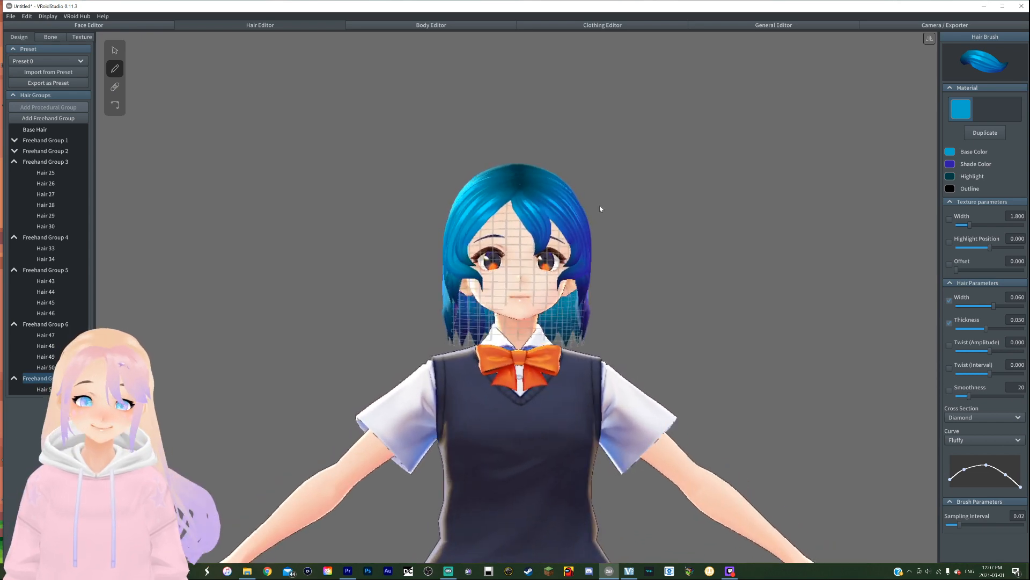
{"action": "key", "text": "ctrl+z"}
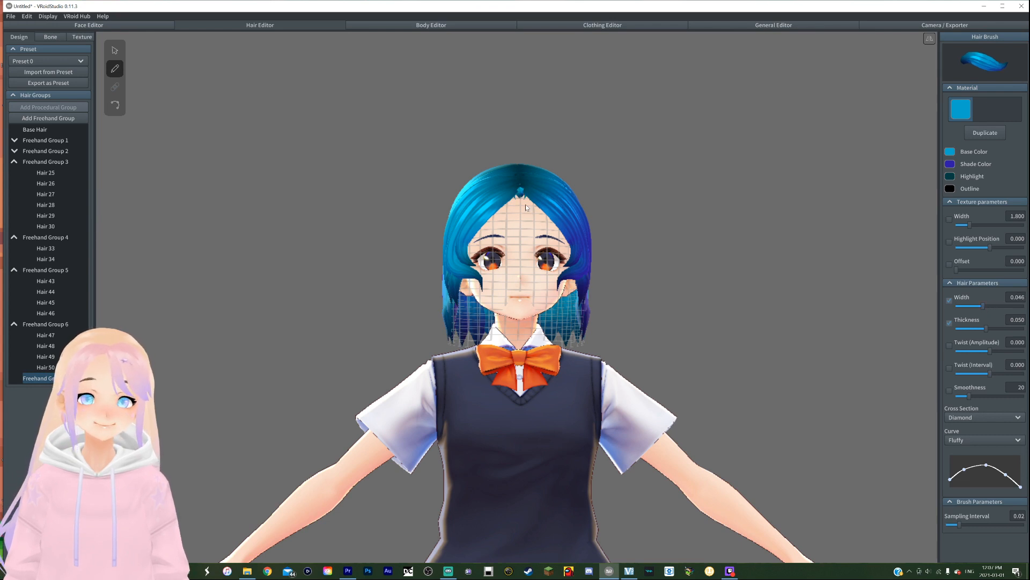
Brush a bang strand from the parting at width 0.046, then add thinner curved strands at width 0.017.
{"action": "left_click_drag", "start_coordinate": [526, 207], "coordinate": [531, 261]}
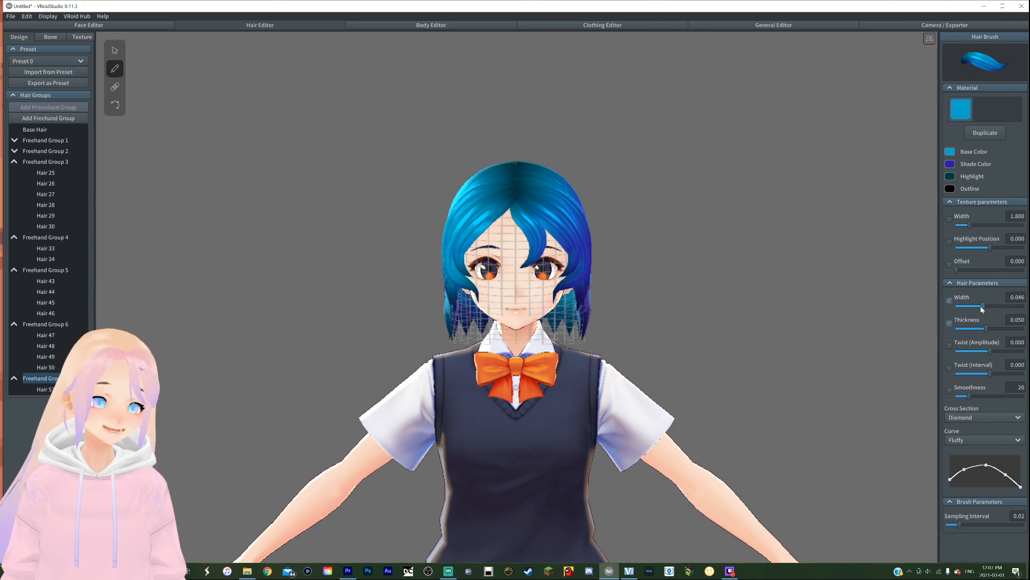
{"action": "left_click_drag", "start_coordinate": [982, 309], "coordinate": [970, 309]}
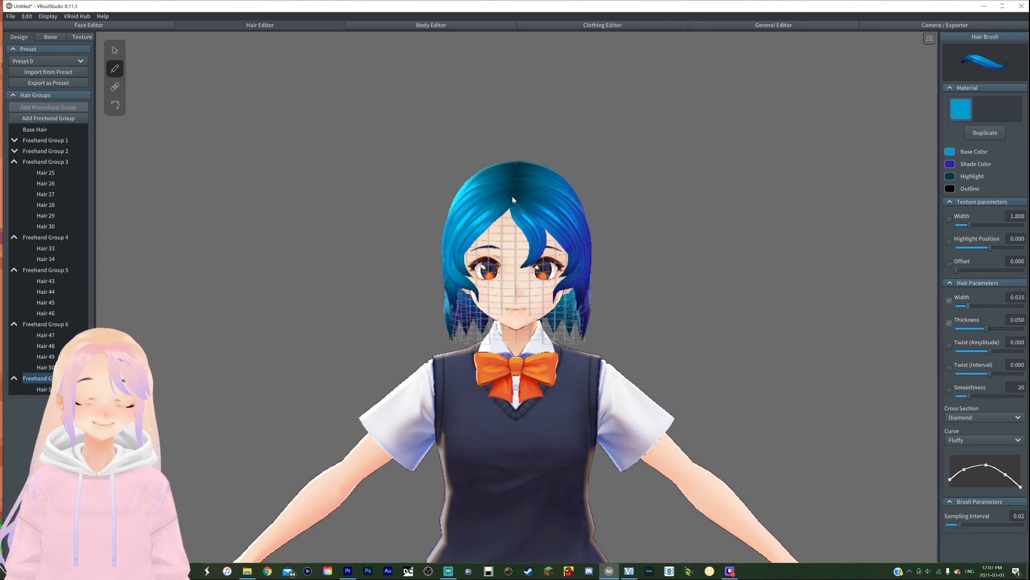
{"action": "left_click_drag", "start_coordinate": [512, 199], "coordinate": [521, 241]}
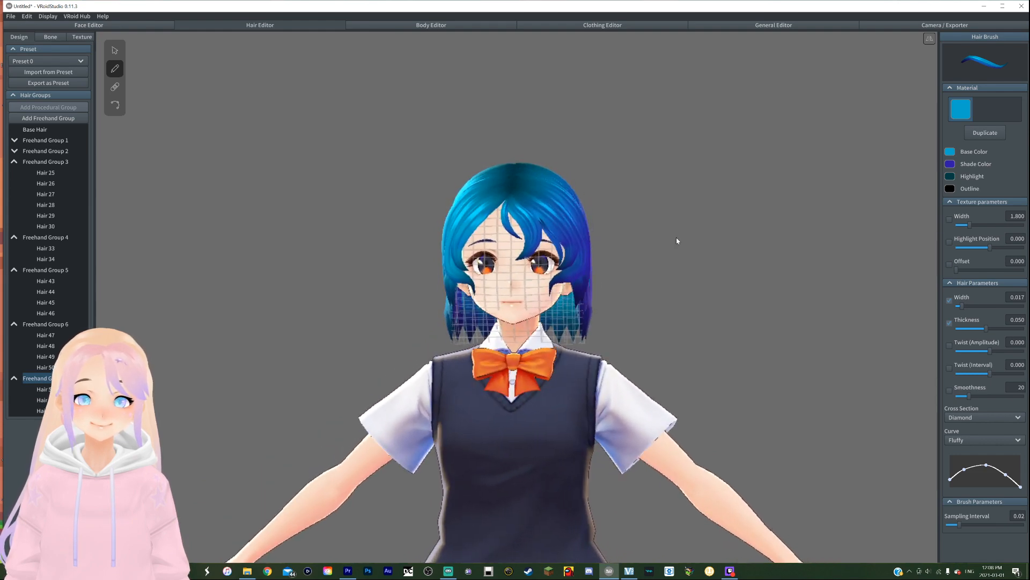
Delete the thin strand on the side of the fringe, keep the thin centre strand, and check the bangs.
{"action": "left_click", "coordinate": [115, 51]}
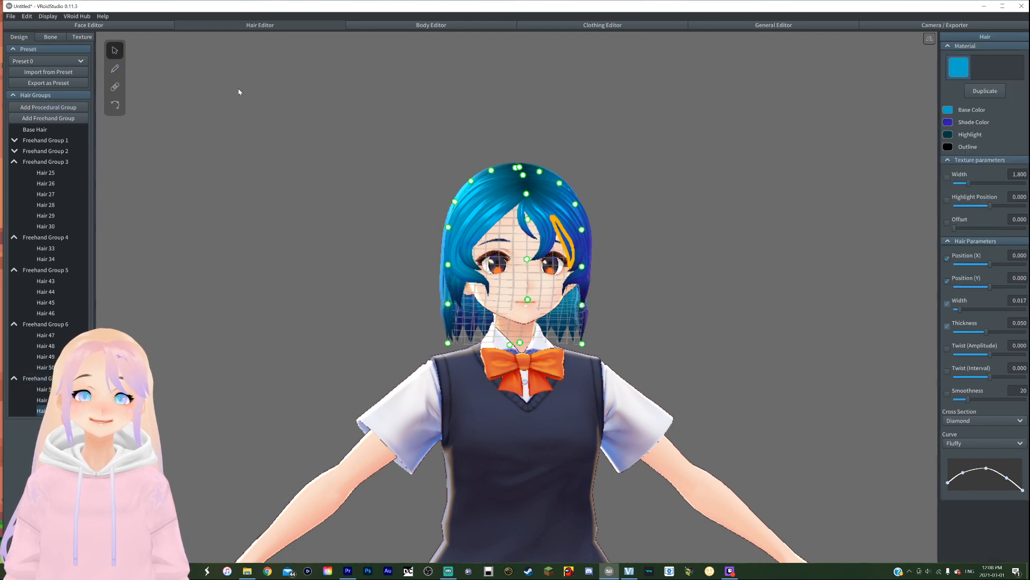
{"action": "left_click", "coordinate": [284, 125]}
{"action": "right_click_drag", "start_coordinate": [285, 125], "coordinate": [348, 150]}
{"action": "left_click", "coordinate": [545, 237]}
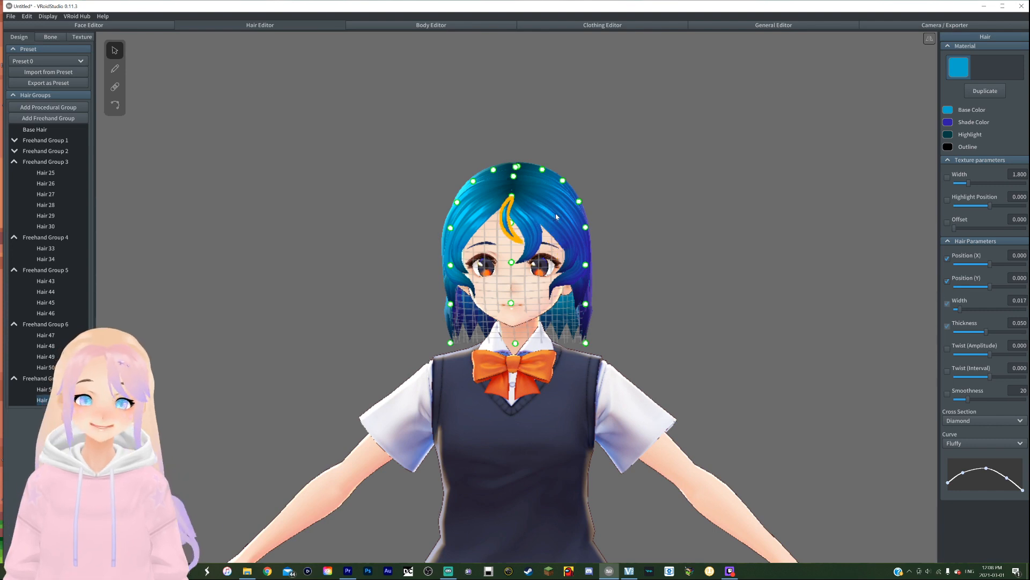
{"action": "left_click", "coordinate": [655, 156]}
{"action": "mouse_move", "coordinate": [656, 156]}
{"action": "right_mouse_down"}
{"action": "mouse_move", "coordinate": [676, 159]}
{"action": "mouse_move", "coordinate": [657, 155]}
{"action": "right_mouse_up"}
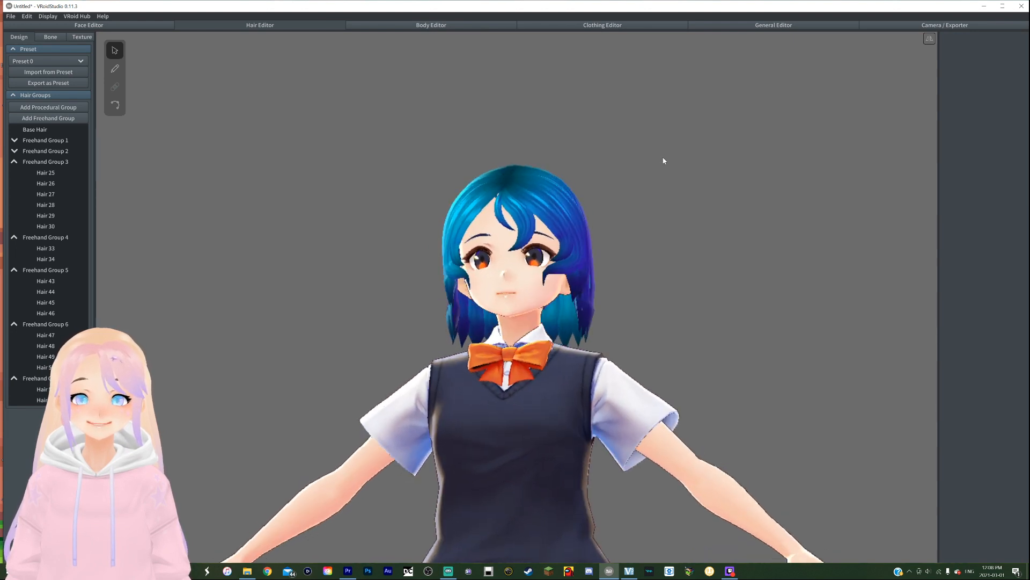
Reshape the side bang strand beside the cheek with its control points so its tip leaves the face clearer.
{"action": "left_click", "coordinate": [471, 279]}
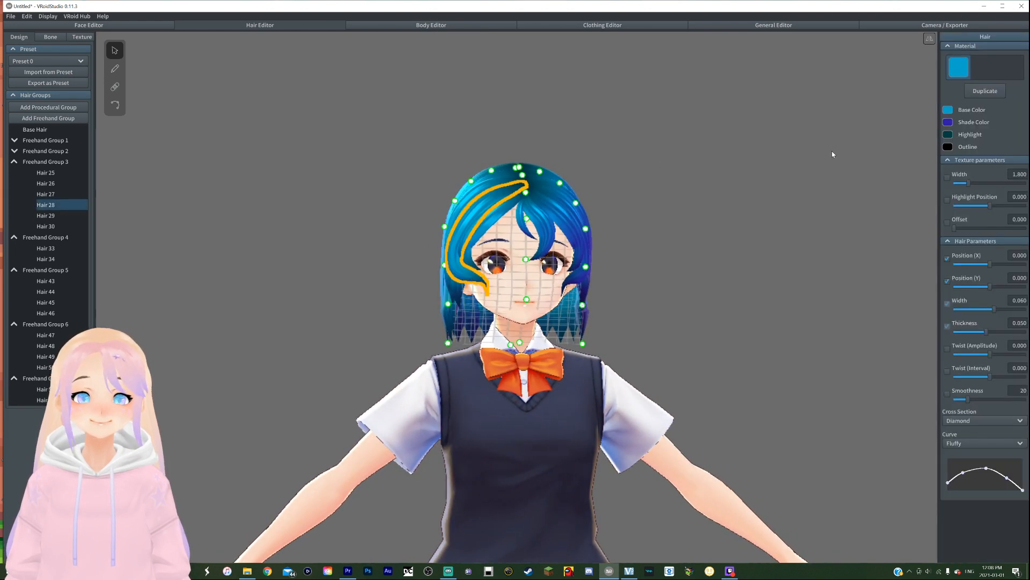
{"action": "left_click", "coordinate": [759, 238]}
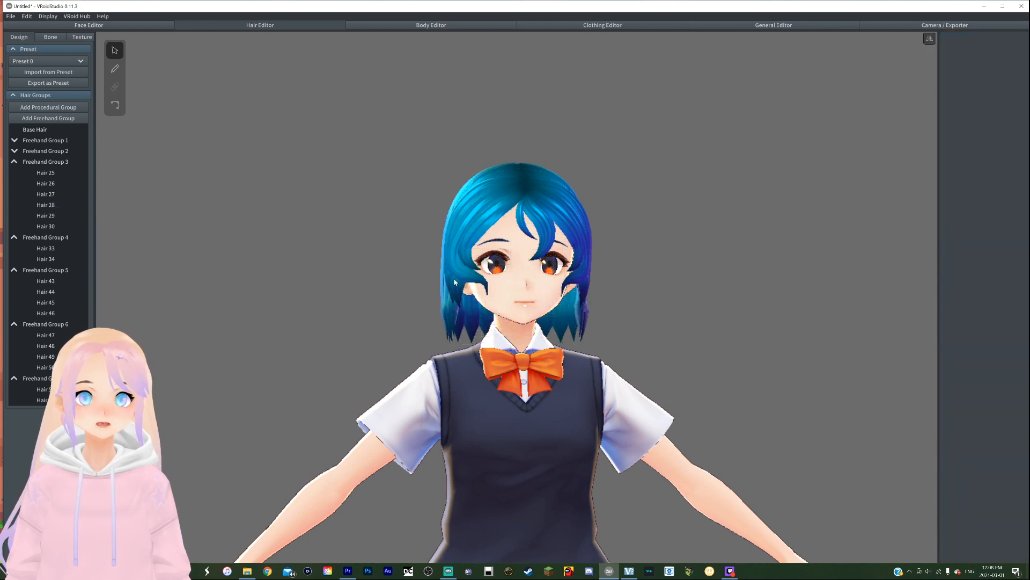
{"action": "left_click", "coordinate": [481, 284]}
{"action": "left_click", "coordinate": [114, 105]}
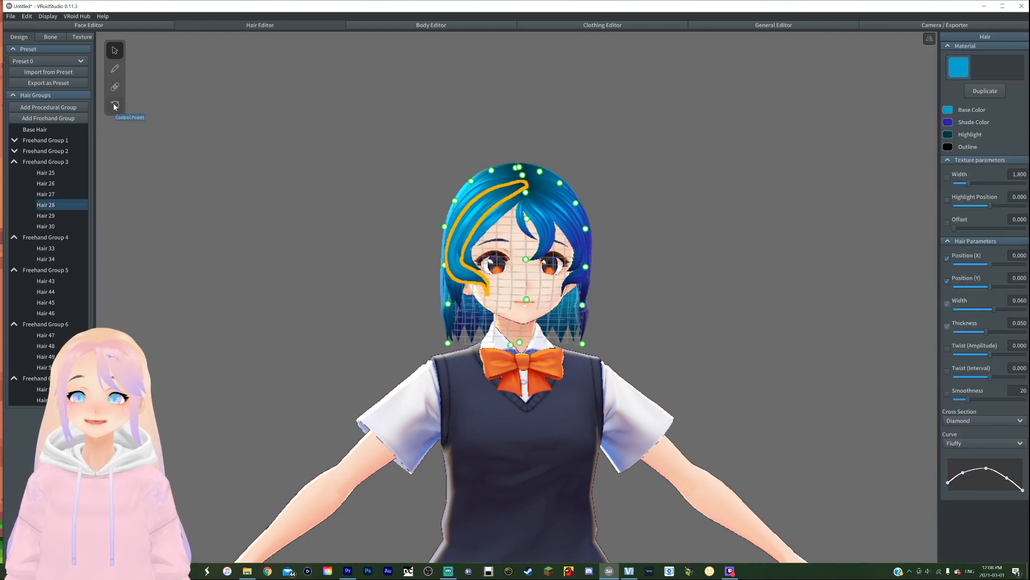
{"action": "left_click", "coordinate": [702, 249]}
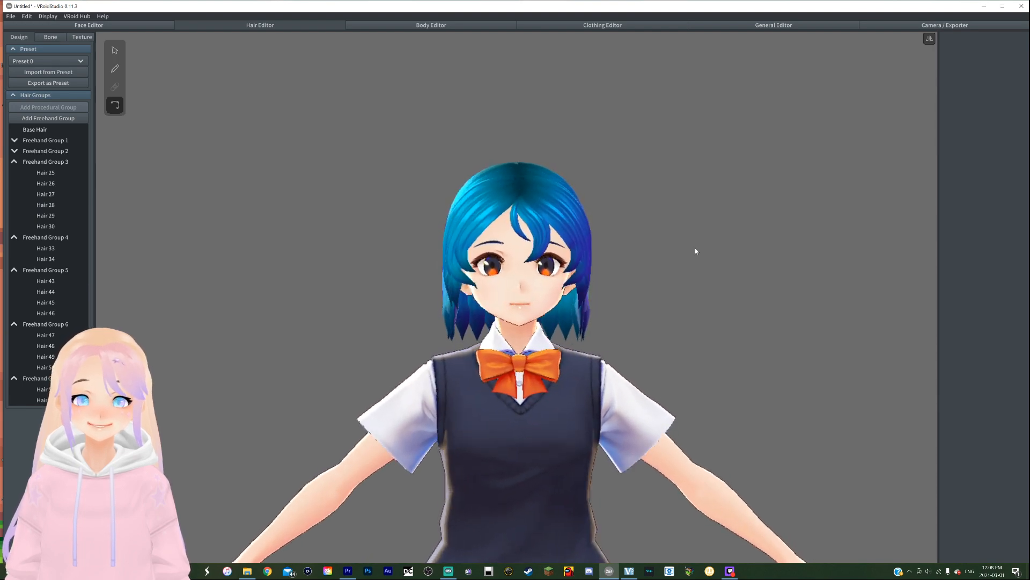
Edit the curve profile of Freehand Group 1 at the back so its strands stay wide until a short pointed tip.
{"action": "right_click_drag", "start_coordinate": [389, 168], "coordinate": [698, 171]}
{"action": "left_click", "coordinate": [115, 51]}
{"action": "left_click", "coordinate": [46, 140]}
{"action": "right_click_drag", "start_coordinate": [332, 215], "coordinate": [440, 218]}
{"action": "left_click", "coordinate": [981, 443]}
{"action": "left_click", "coordinate": [960, 464]}
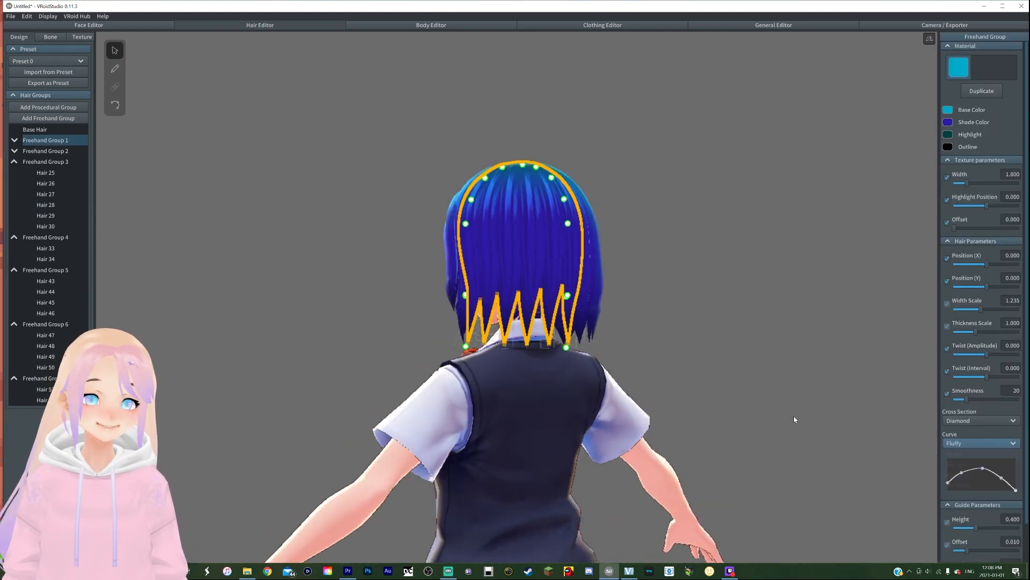
{"action": "left_click", "coordinate": [793, 416]}
Give Freehand Group 2 the same wide curve profile with short pointed ends and check the back hair.
{"action": "mouse_move", "coordinate": [408, 413]}
{"action": "right_mouse_down"}
{"action": "mouse_move", "coordinate": [807, 411]}
{"action": "mouse_move", "coordinate": [358, 331]}
{"action": "right_mouse_up"}
{"action": "left_click", "coordinate": [46, 151]}
{"action": "left_click", "coordinate": [981, 420]}
{"action": "mouse_move", "coordinate": [932, 436]}
{"action": "right_mouse_down"}
{"action": "mouse_move", "coordinate": [896, 438]}
{"action": "mouse_move", "coordinate": [956, 430]}
{"action": "right_mouse_up"}
{"action": "left_click", "coordinate": [971, 440]}
{"action": "left_click", "coordinate": [832, 413]}
{"action": "mouse_move", "coordinate": [832, 413]}
{"action": "right_mouse_down"}
{"action": "mouse_move", "coordinate": [880, 402]}
{"action": "mouse_move", "coordinate": [784, 426]}
{"action": "mouse_move", "coordinate": [849, 432]}
{"action": "mouse_move", "coordinate": [471, 287]}
{"action": "right_mouse_up"}
Lengthen the back strands of Freehand Groups 1 and 2 with their control points, and hide the Hair 6 strand.
{"action": "left_click", "coordinate": [45, 151]}
{"action": "left_click", "coordinate": [848, 430]}
{"action": "left_click", "coordinate": [520, 349]}
{"action": "left_click", "coordinate": [115, 105]}
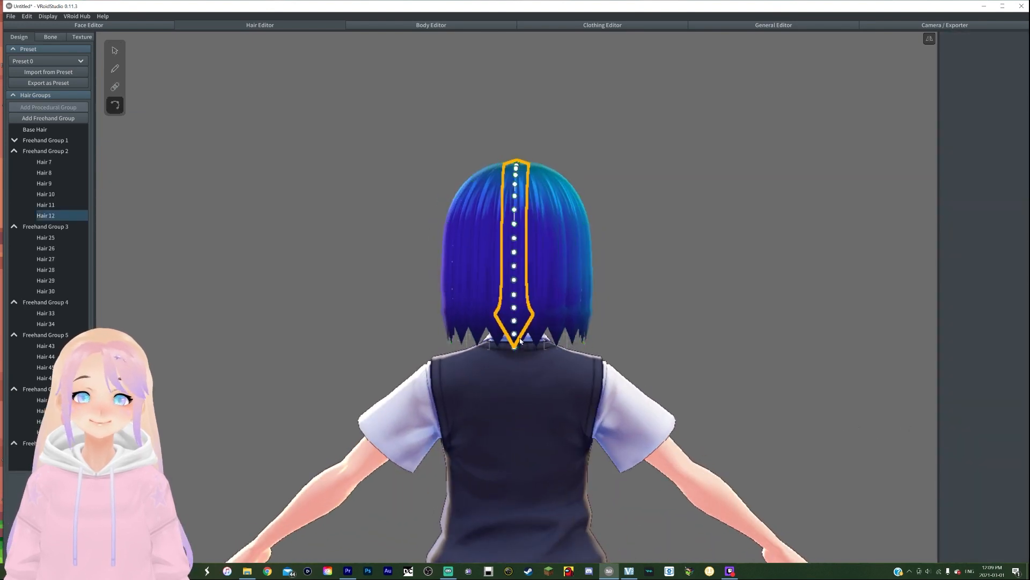
{"action": "left_click", "coordinate": [498, 350]}
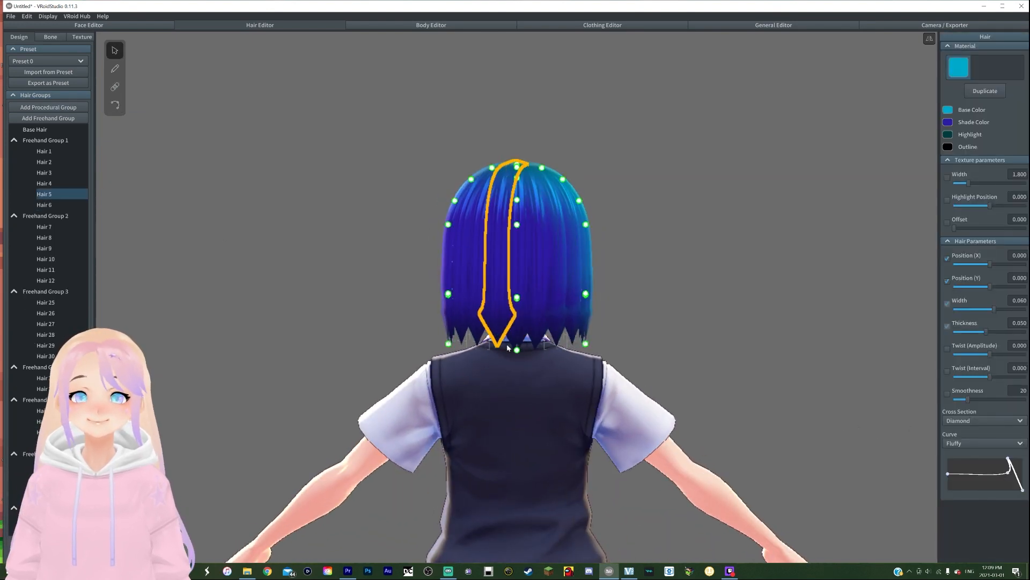
{"action": "right_click_drag", "start_coordinate": [498, 349], "coordinate": [594, 346]}
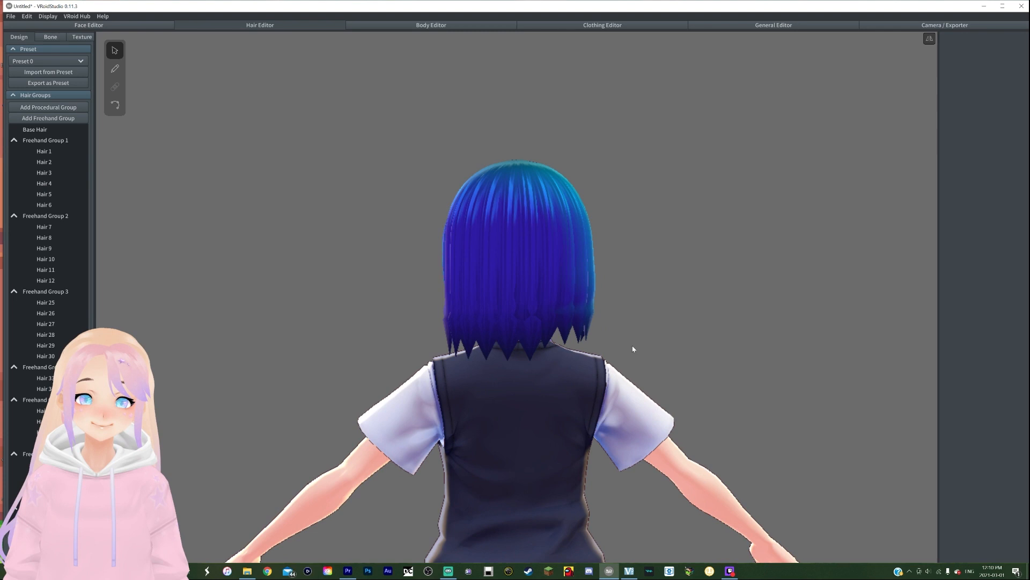
{"action": "left_click", "coordinate": [531, 321]}
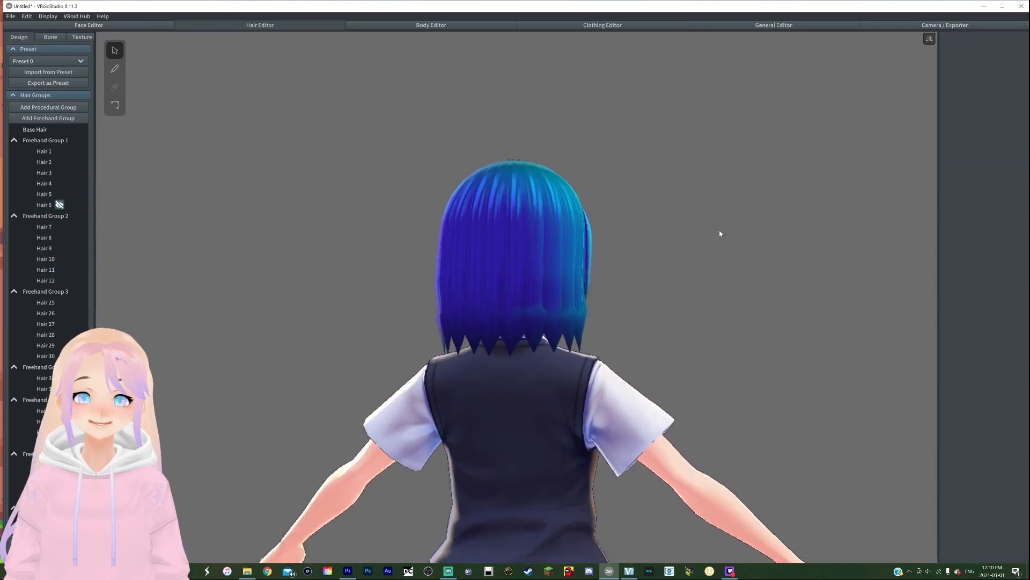
{"action": "right_click_drag", "start_coordinate": [719, 230], "coordinate": [693, 238]}
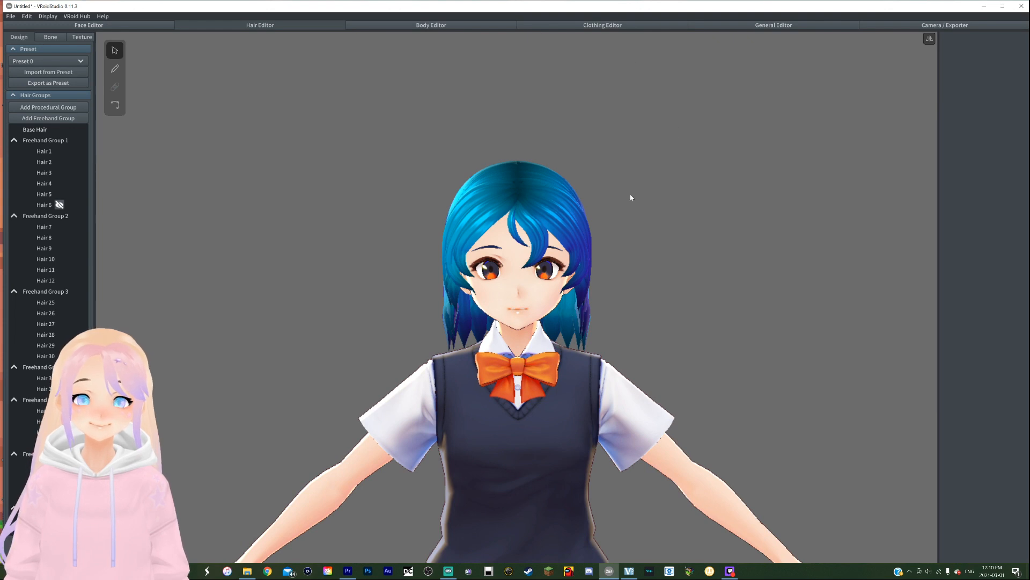
Adjust the body by setting Shortness to 0.09 and the second Breasts Smallness parameter to 0.55.
{"action": "scroll", "coordinate": [609, 198], "scroll_direction": "down", "scroll_amount": 5}
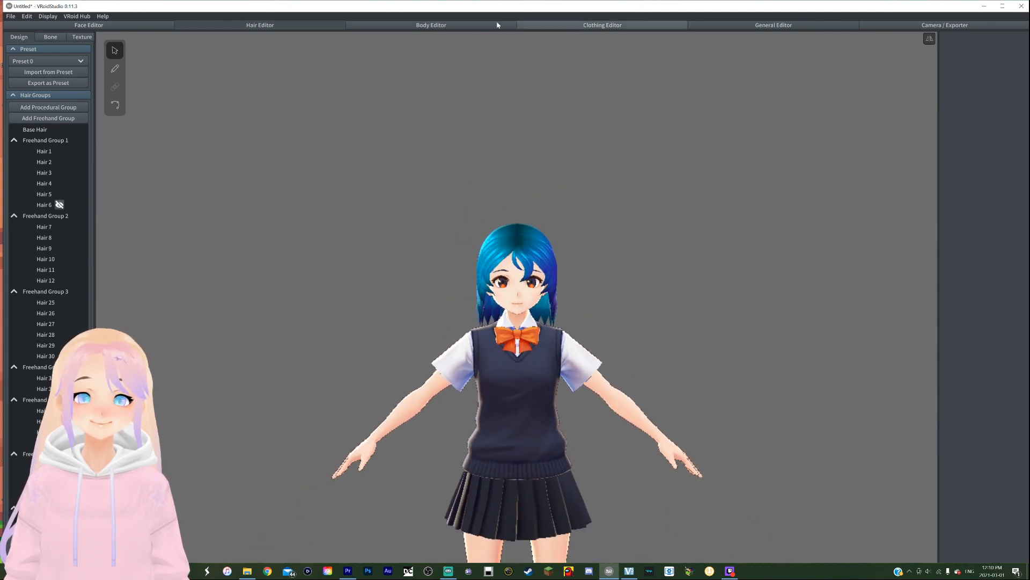
{"action": "left_click", "coordinate": [475, 25]}
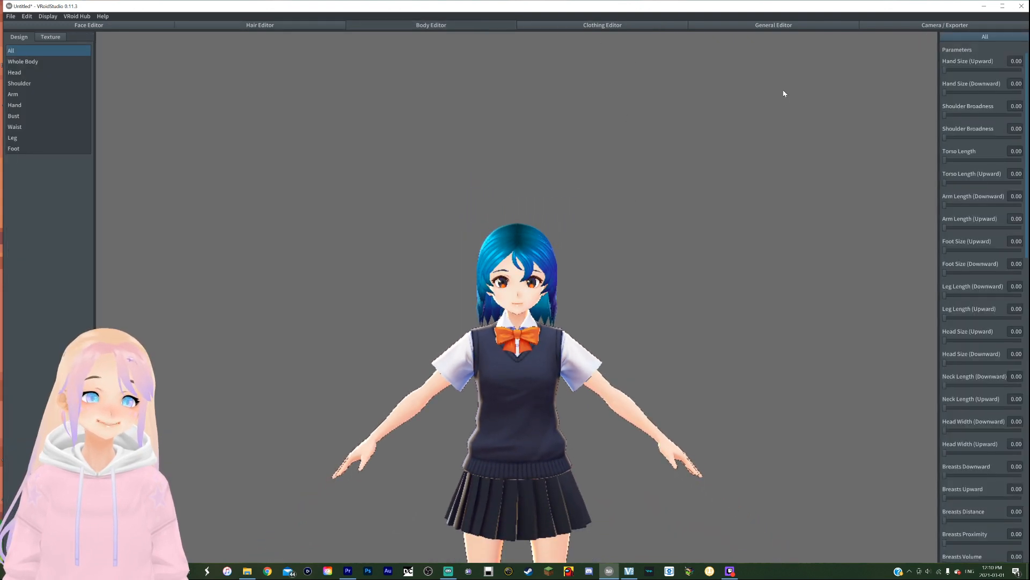
{"action": "scroll", "coordinate": [990, 241], "scroll_direction": "down", "scroll_amount": 8}
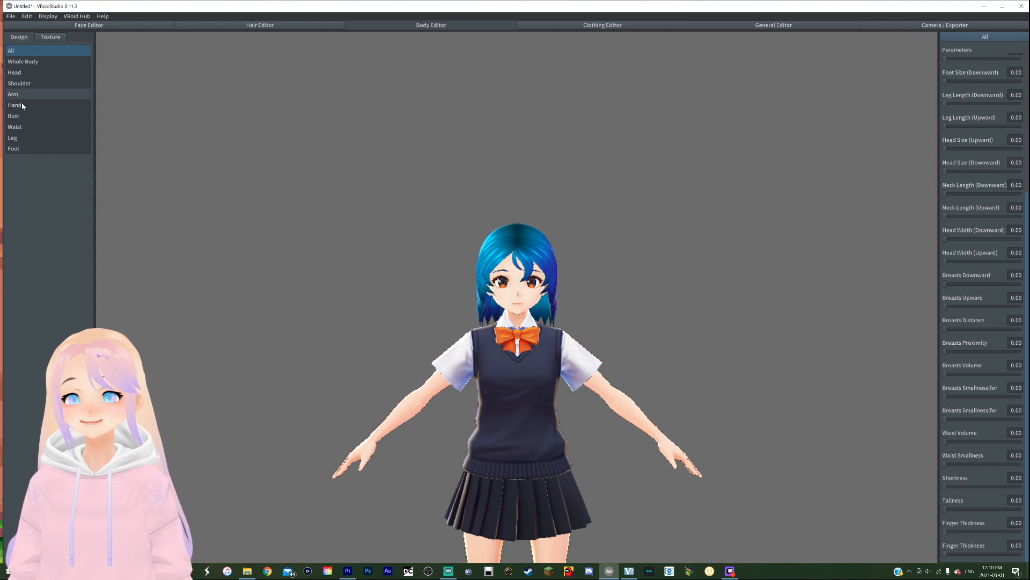
{"action": "left_click", "coordinate": [22, 61]}
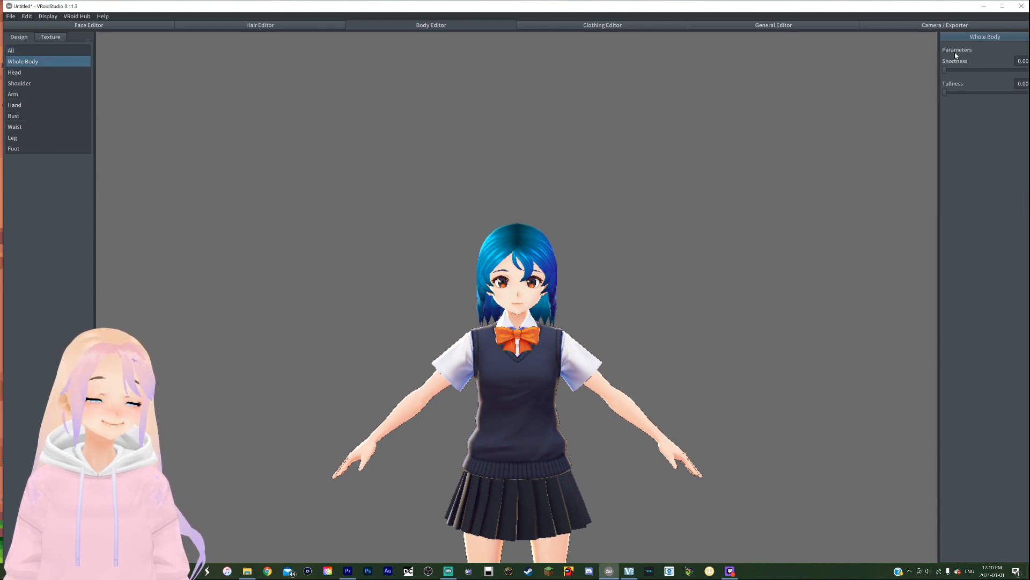
{"action": "left_click", "coordinate": [952, 70]}
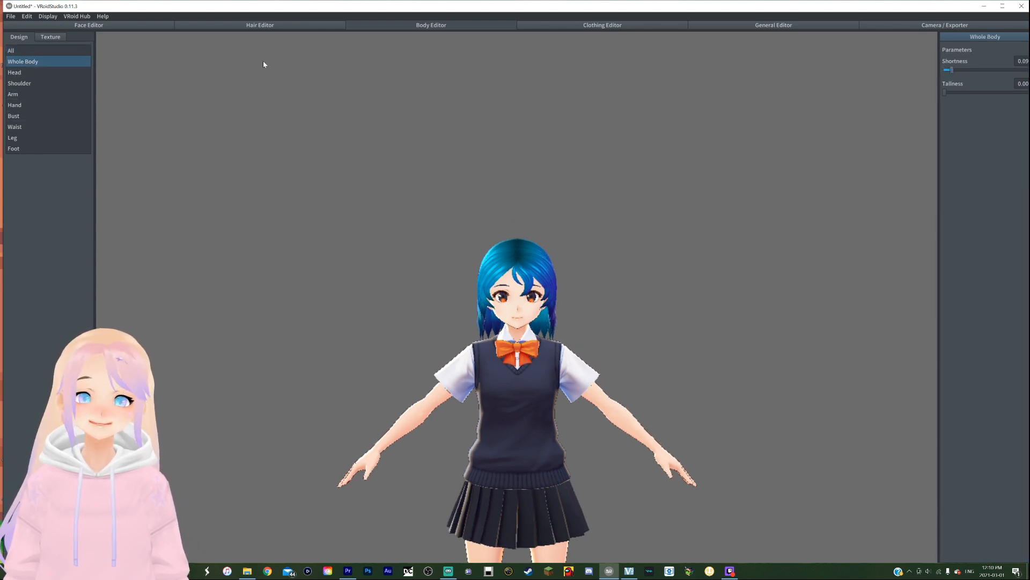
{"action": "left_click", "coordinate": [14, 116]}
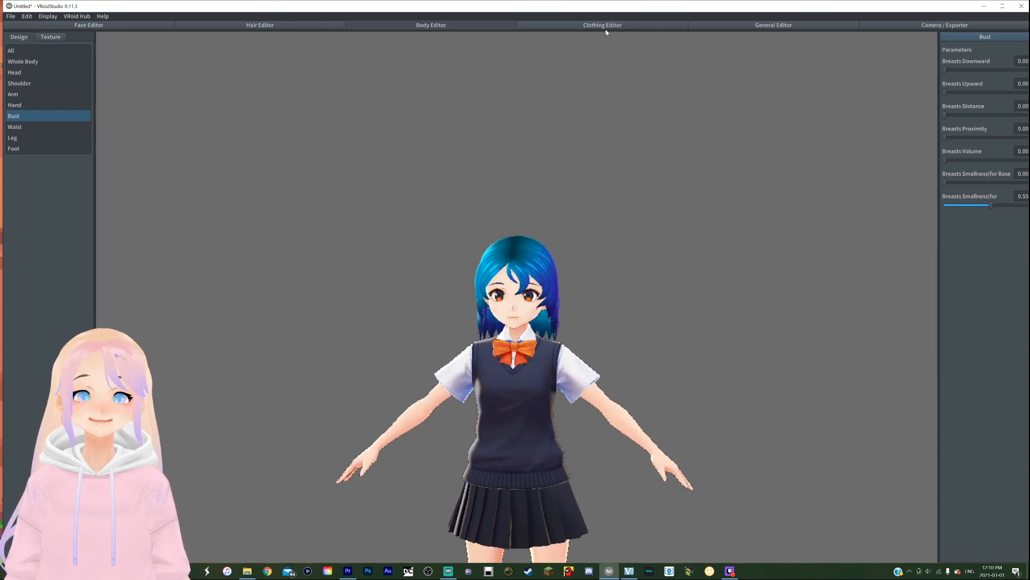
Replace the uniform vest with the Mini T-Shirt as the avatar's top.
{"action": "left_click", "coordinate": [589, 26]}
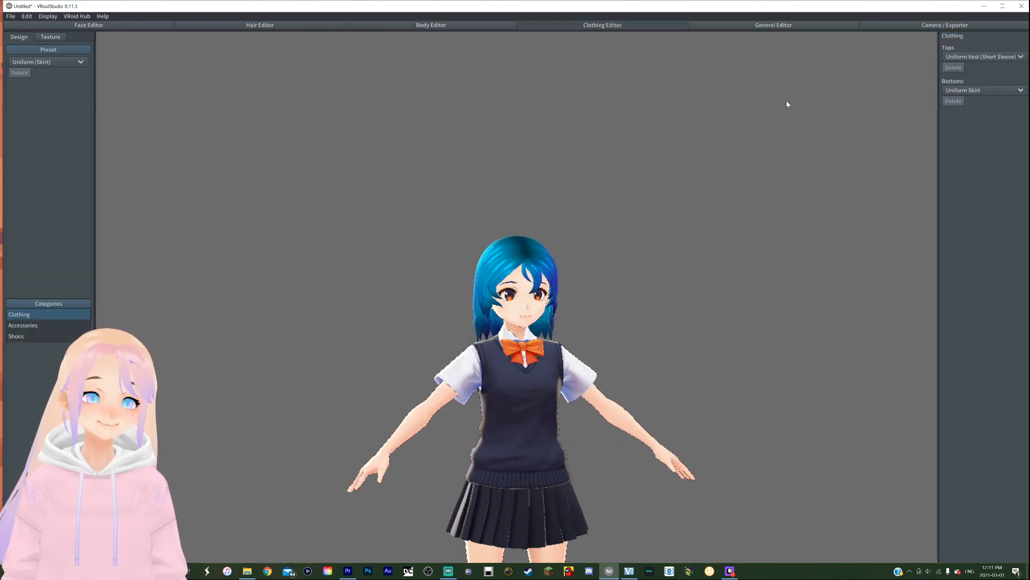
{"action": "left_click", "coordinate": [1001, 55]}
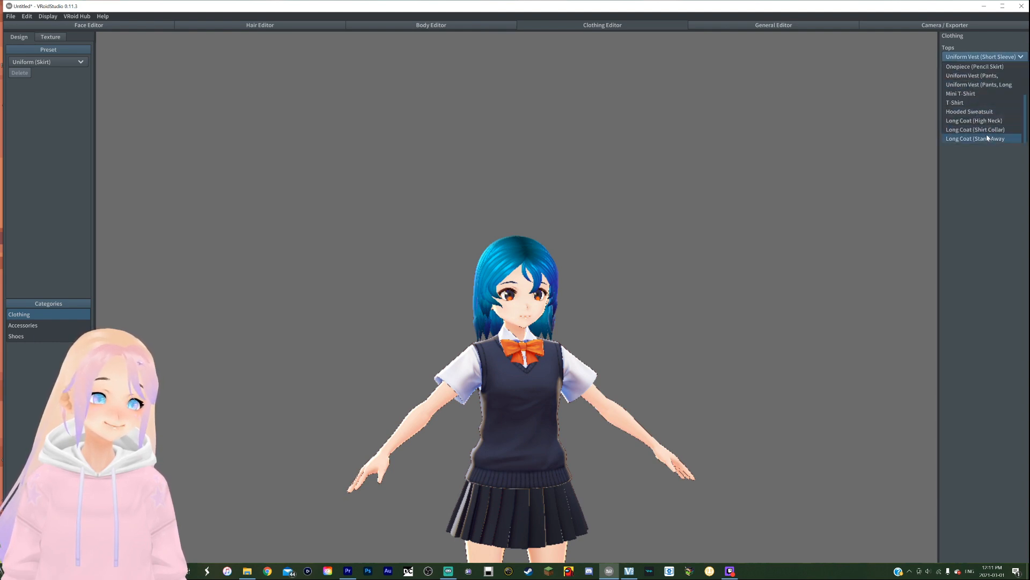
{"action": "left_click", "coordinate": [977, 94]}
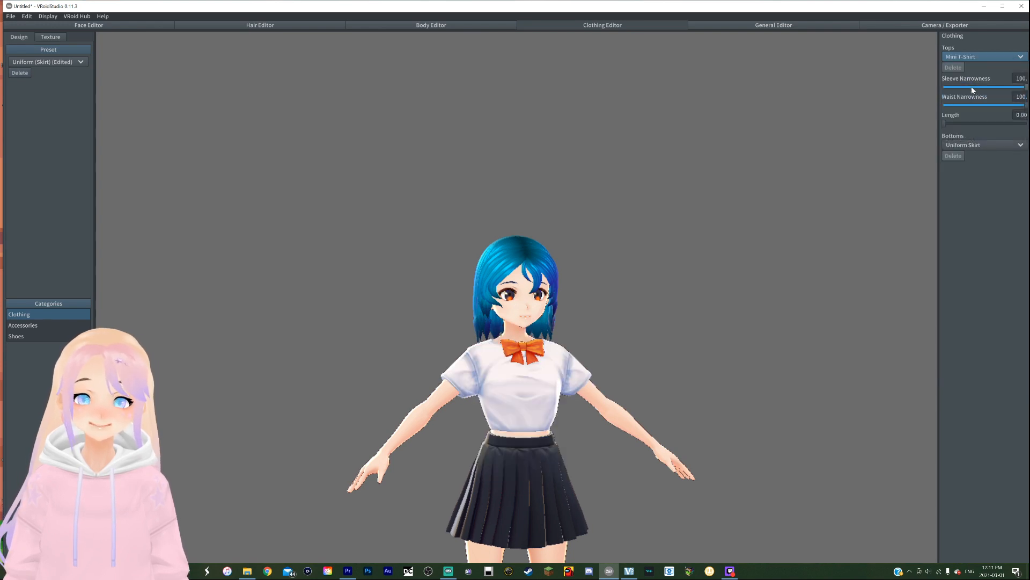
Remove the neck ribbon accessory and open the Mini T-Shirt's texture for editing.
{"action": "left_click", "coordinate": [48, 327]}
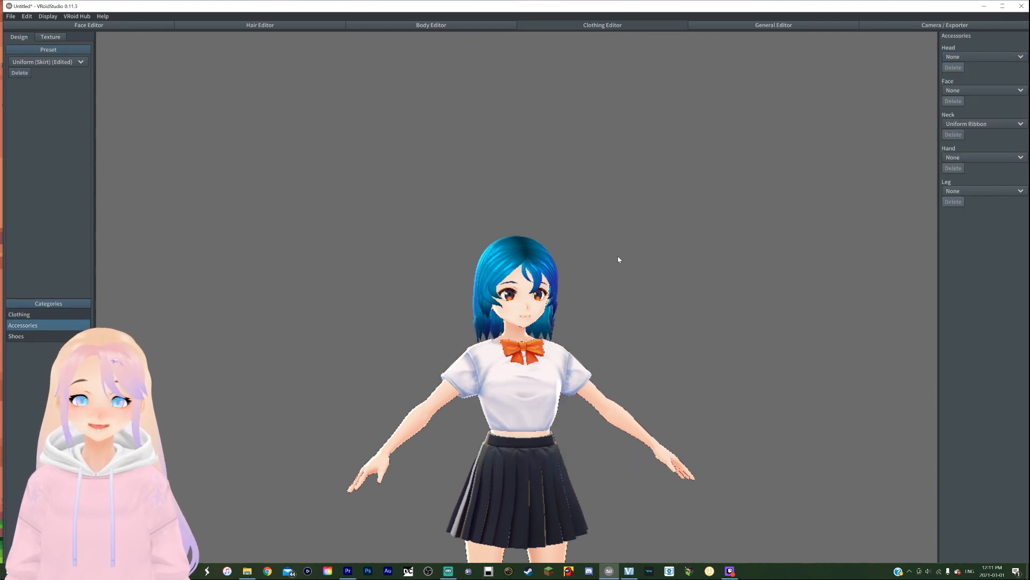
{"action": "left_click", "coordinate": [990, 125]}
{"action": "left_click", "coordinate": [990, 133]}
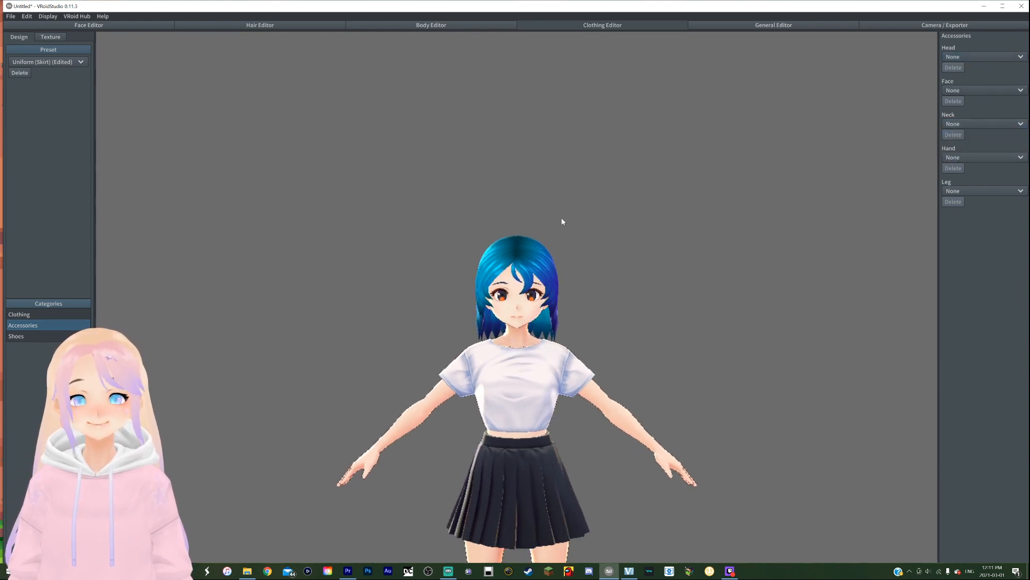
{"action": "left_click", "coordinate": [25, 317]}
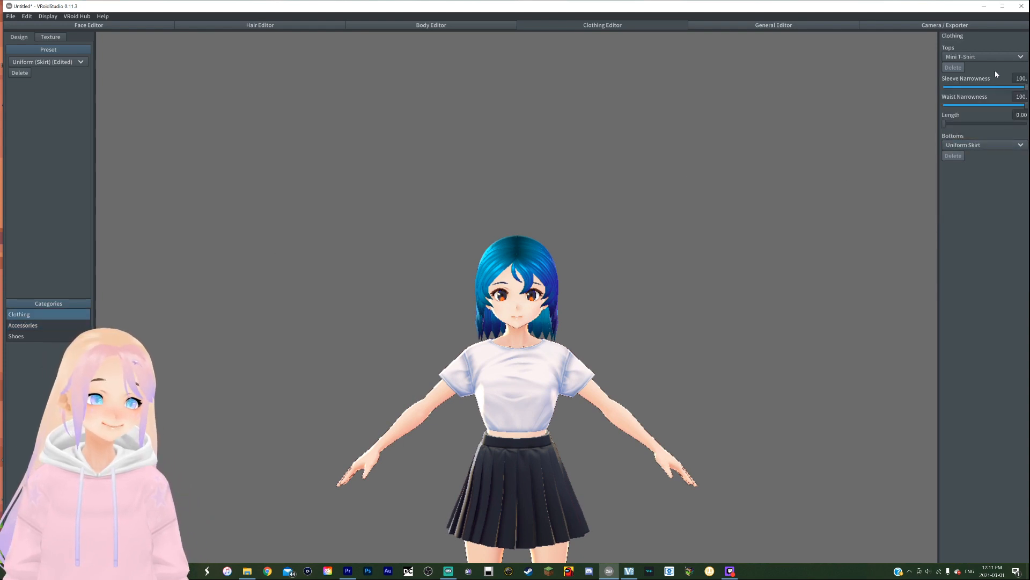
{"action": "left_click", "coordinate": [52, 36]}
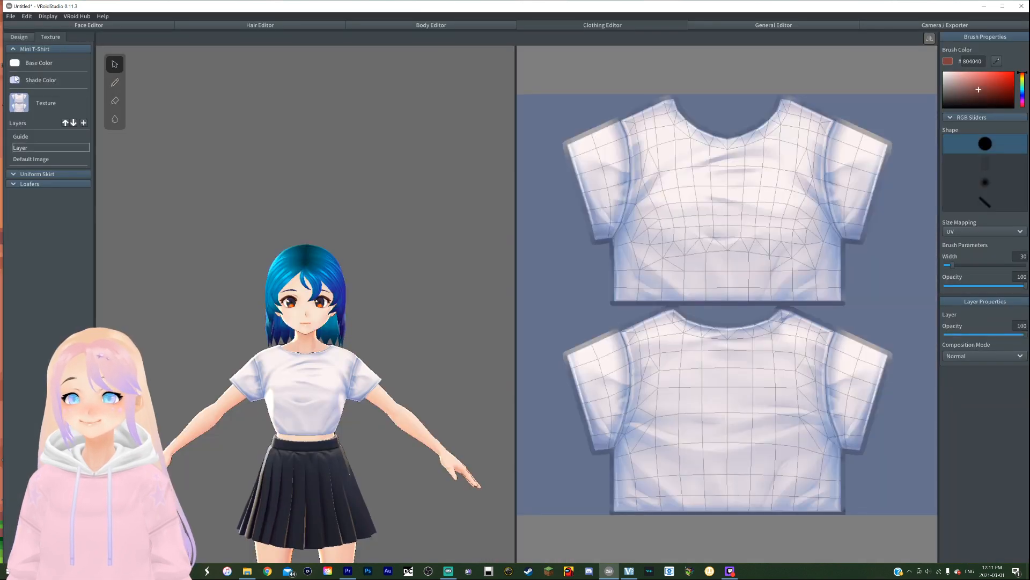
Try painting a #804040 scribble on the T-shirt front and erasing a band across its default image, undoing both.
{"action": "mouse_move", "coordinate": [683, 183]}
{"action": "left_mouse_down"}
{"action": "mouse_move", "coordinate": [748, 185]}
{"action": "mouse_move", "coordinate": [813, 232]}
{"action": "left_mouse_up"}
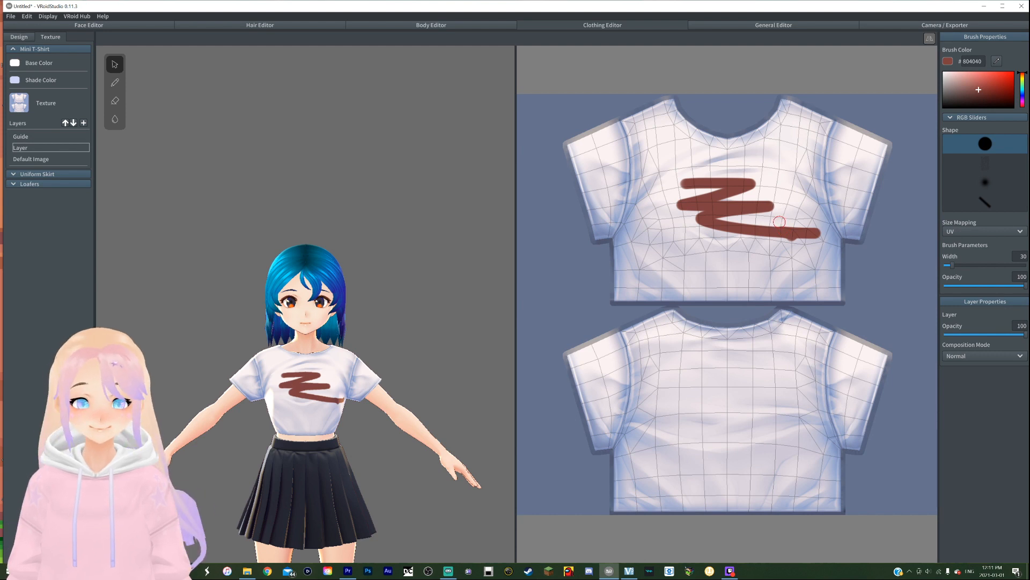
{"action": "key", "text": "ctrl+z"}
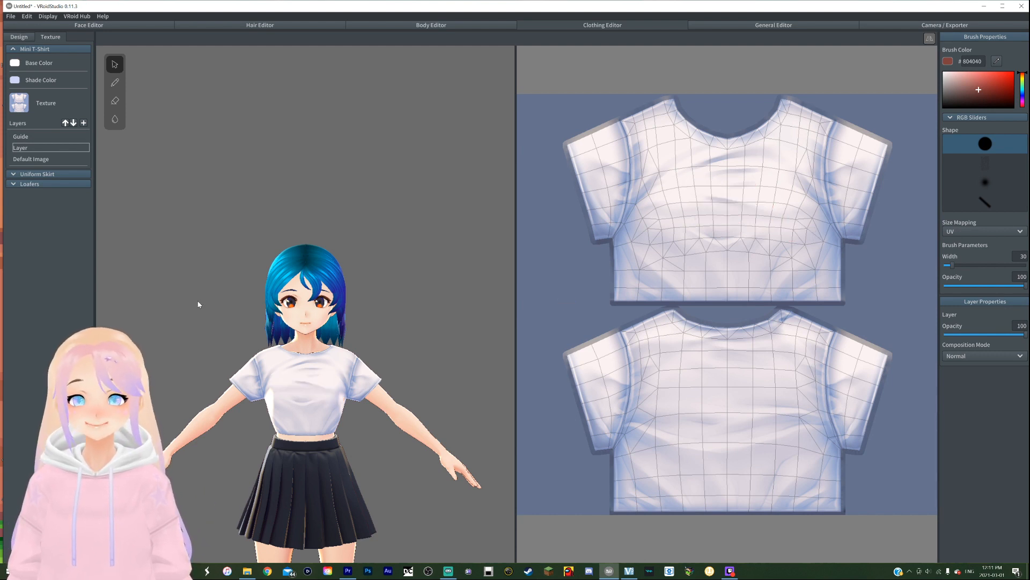
{"action": "left_click", "coordinate": [31, 159]}
{"action": "left_click", "coordinate": [115, 100]}
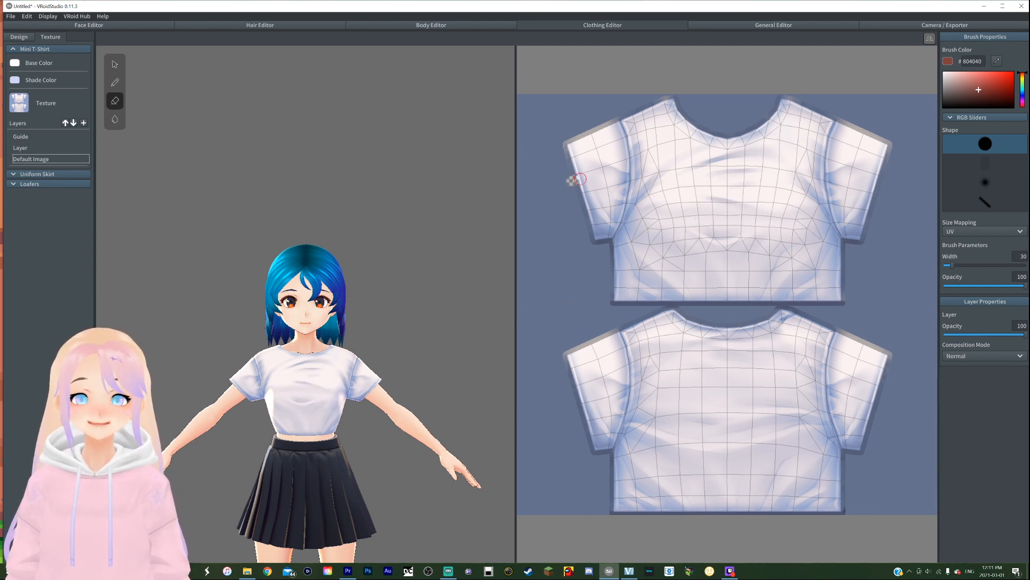
{"action": "mouse_move", "coordinate": [569, 179]}
{"action": "left_mouse_down"}
{"action": "mouse_move", "coordinate": [730, 135]}
{"action": "mouse_move", "coordinate": [920, 189]}
{"action": "mouse_move", "coordinate": [876, 143]}
{"action": "mouse_move", "coordinate": [882, 155]}
{"action": "left_mouse_up"}
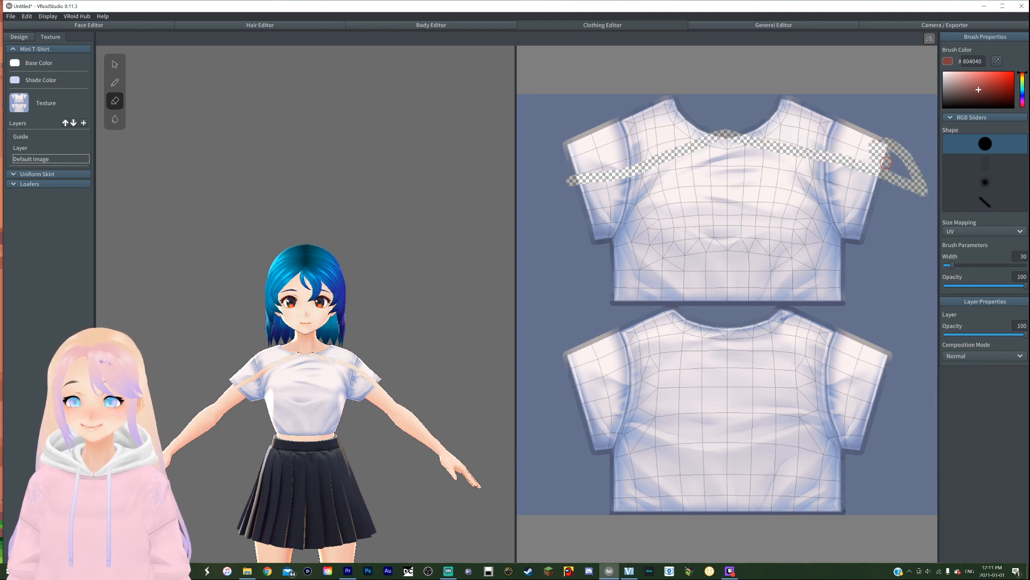
{"action": "key", "text": "ctrl+z"}
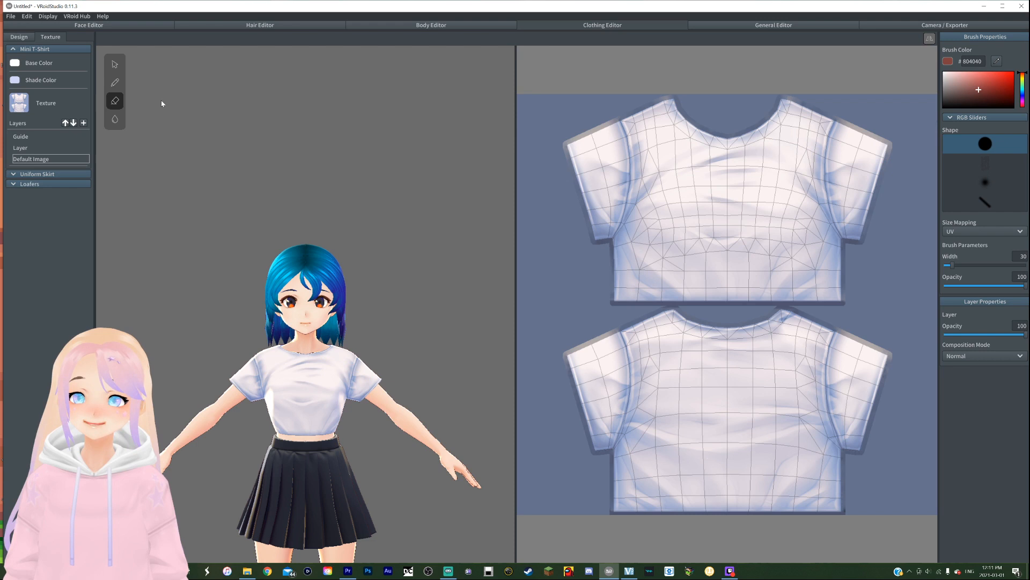
{"action": "left_click", "coordinate": [120, 60]}
Recolor the Mini T-Shirt with a medium blue base color and a darker blue shade color around #414E87.
{"action": "left_click", "coordinate": [15, 63]}
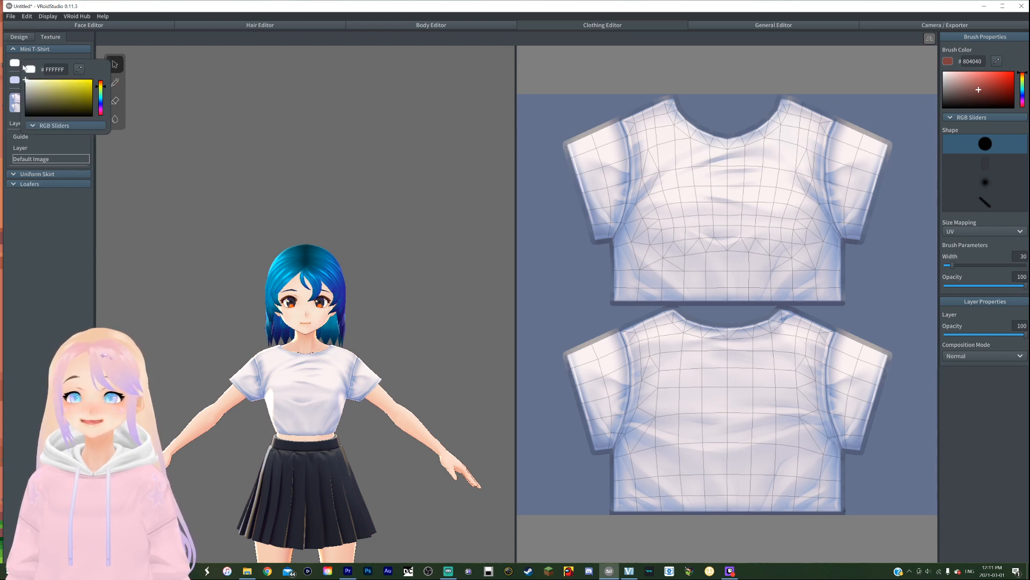
{"action": "left_click", "coordinate": [53, 85]}
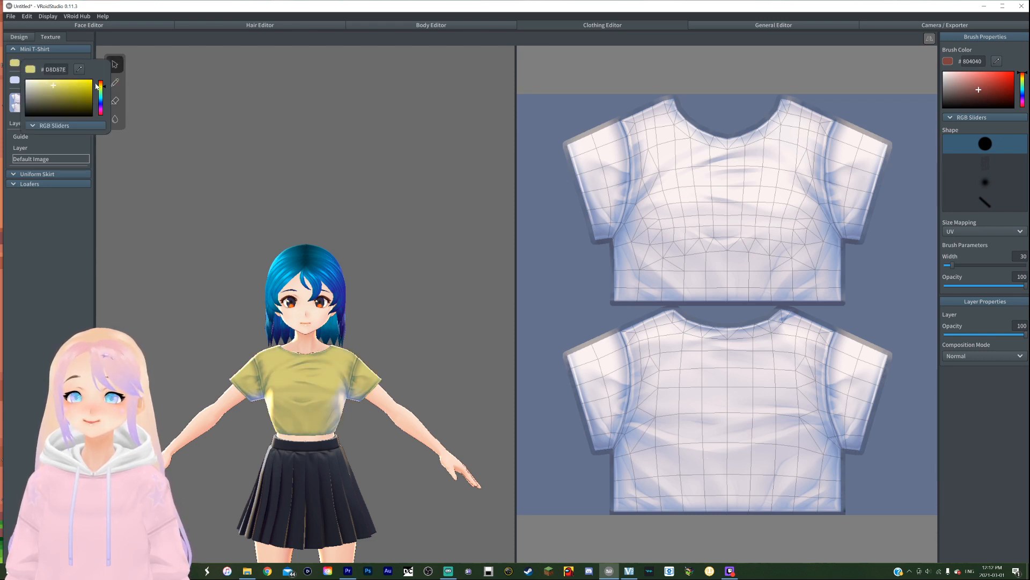
{"action": "left_click_drag", "start_coordinate": [101, 87], "coordinate": [104, 105]}
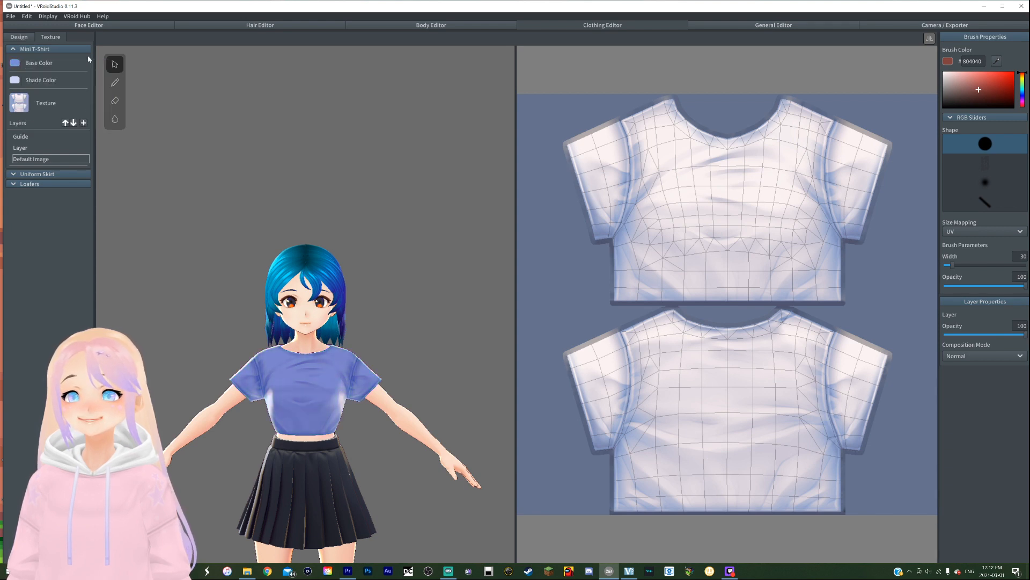
{"action": "left_click", "coordinate": [13, 81]}
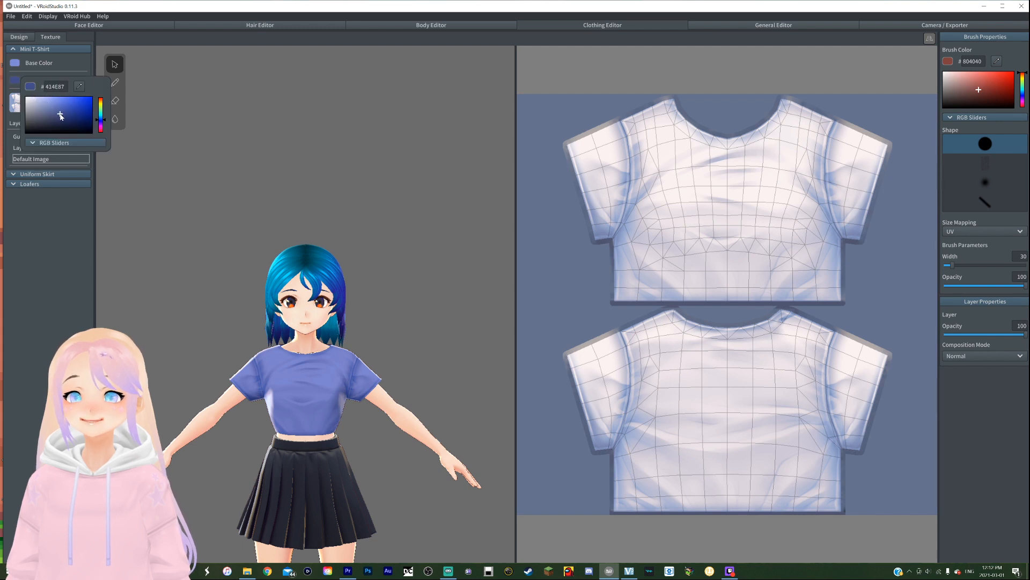
{"action": "left_click", "coordinate": [63, 118]}
Replace the uniform skirt with Pants (Long Coat) in the clothing design and check the full-body outfit.
{"action": "right_click_drag", "start_coordinate": [310, 192], "coordinate": [303, 192]}
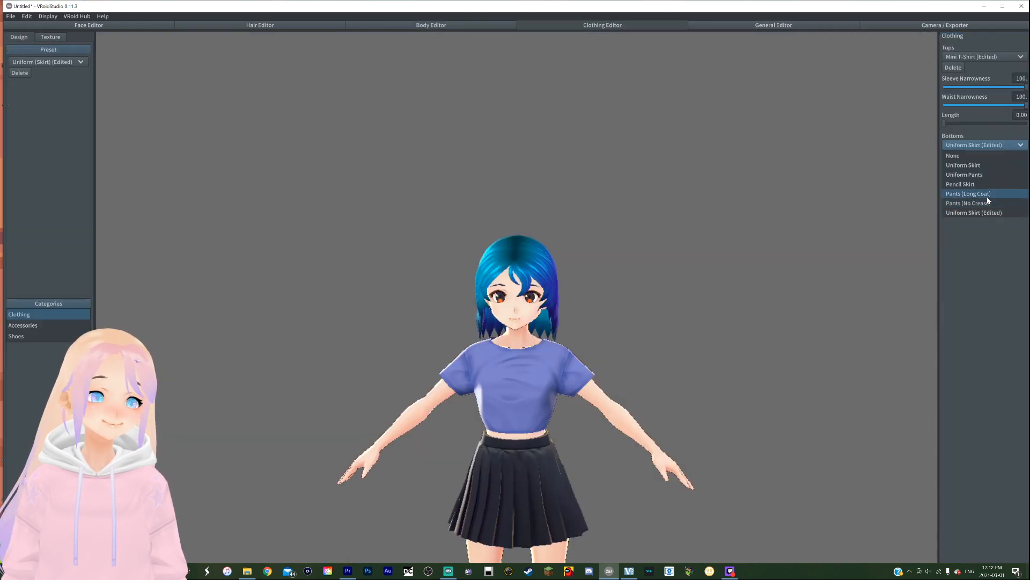
{"action": "left_click", "coordinate": [987, 197]}
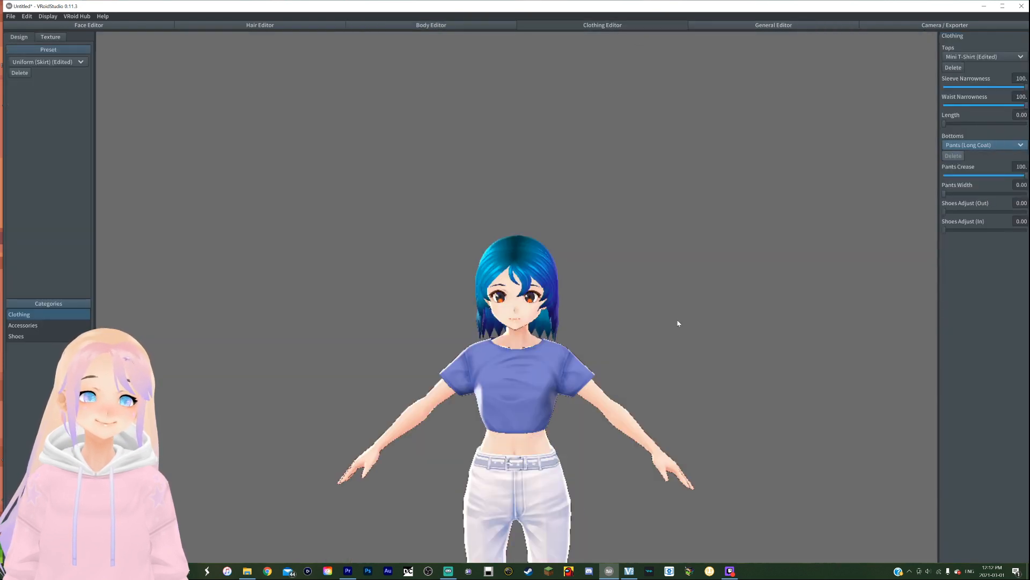
{"action": "scroll", "coordinate": [661, 343], "scroll_direction": "down", "scroll_amount": 5}
{"action": "mouse_move", "coordinate": [661, 344]}
{"action": "right_mouse_down"}
{"action": "mouse_move", "coordinate": [674, 342]}
{"action": "mouse_move", "coordinate": [663, 349]}
{"action": "right_mouse_up"}
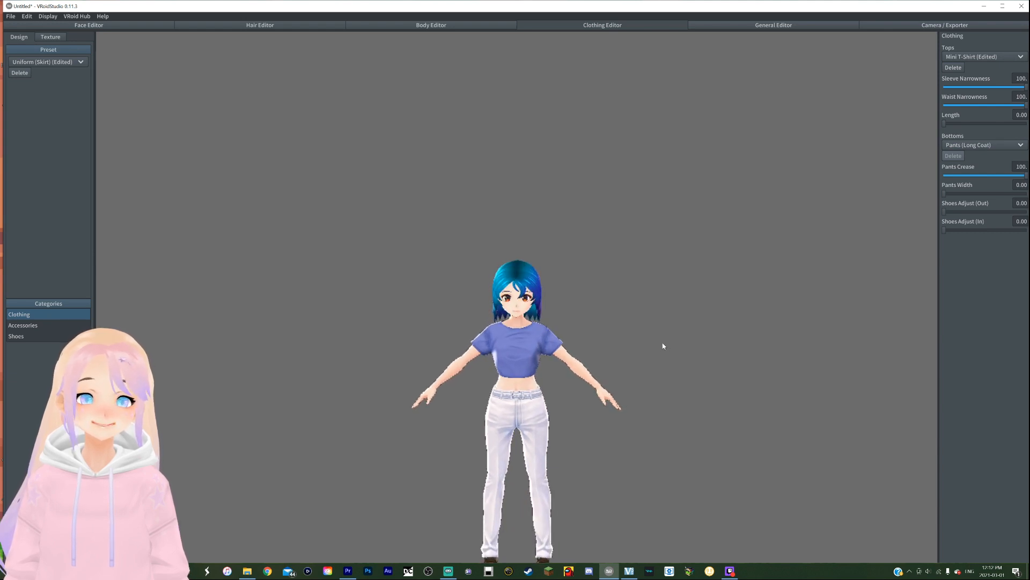
Set the face and body outline widths to 0.00 in the general settings and check the avatar's edges.
{"action": "right_click_drag", "start_coordinate": [687, 287], "coordinate": [730, 293]}
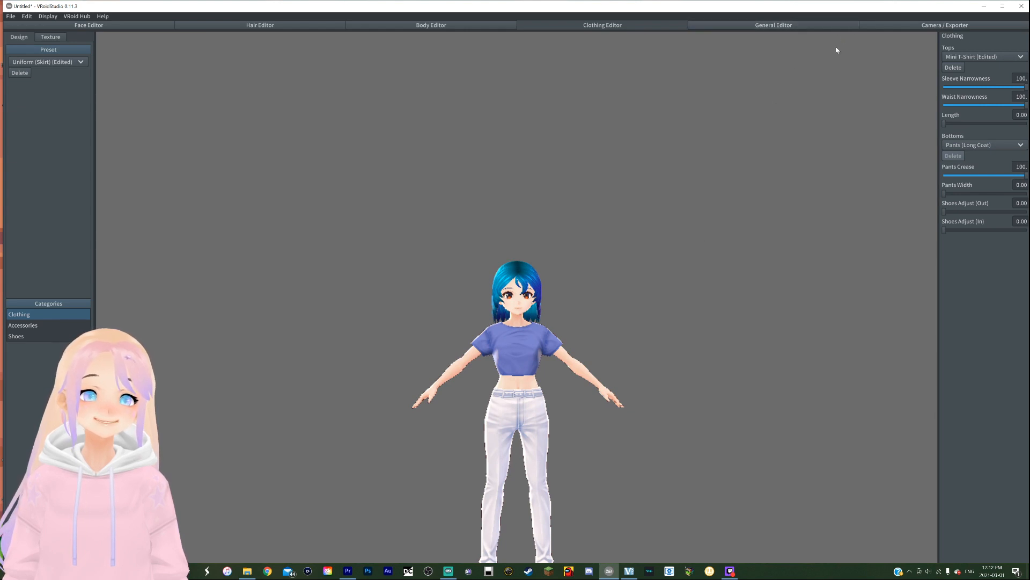
{"action": "left_click", "coordinate": [810, 24]}
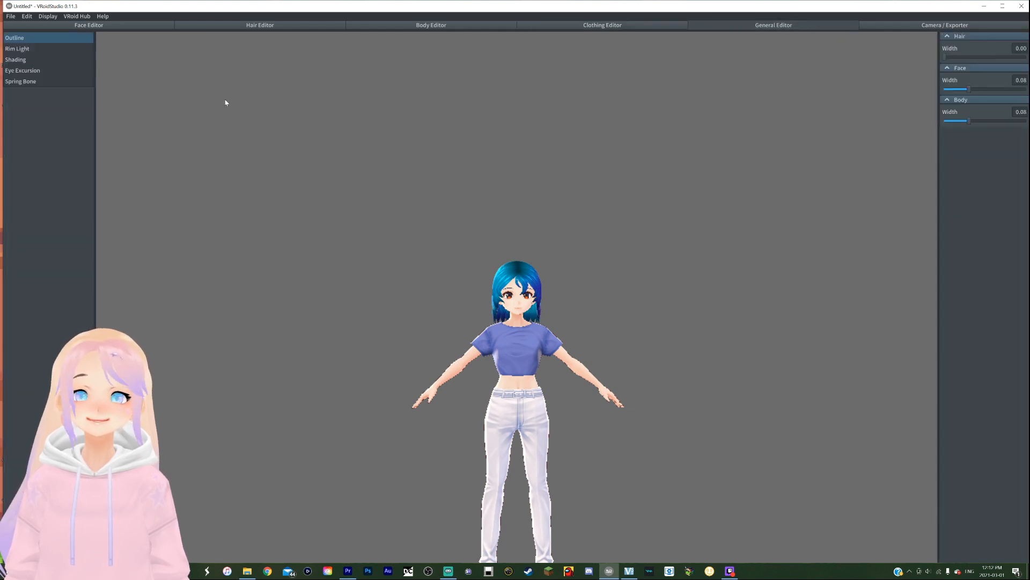
{"action": "left_click", "coordinate": [37, 48]}
{"action": "scroll", "coordinate": [503, 353], "scroll_direction": "up", "scroll_amount": 5}
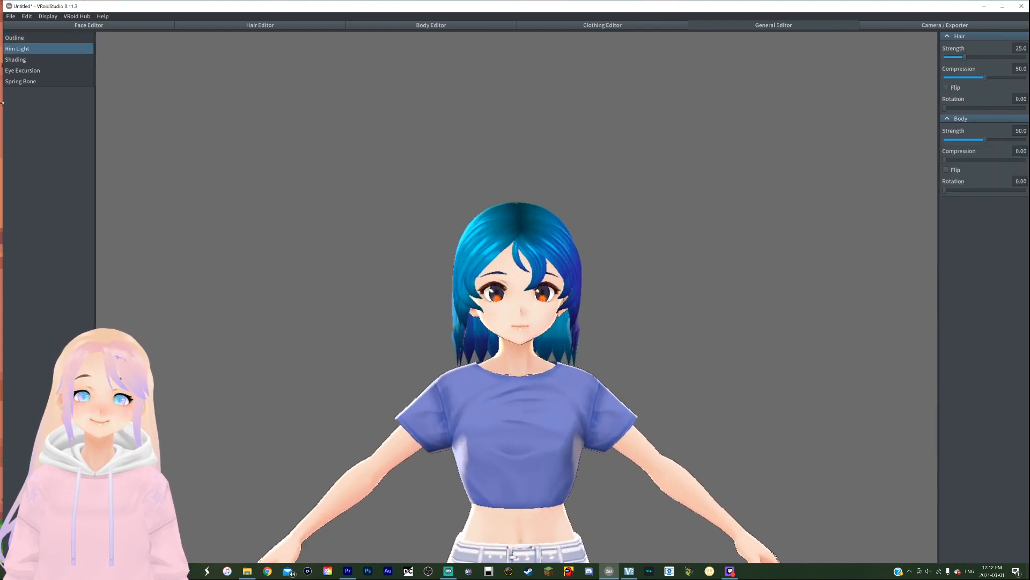
{"action": "left_click", "coordinate": [32, 37]}
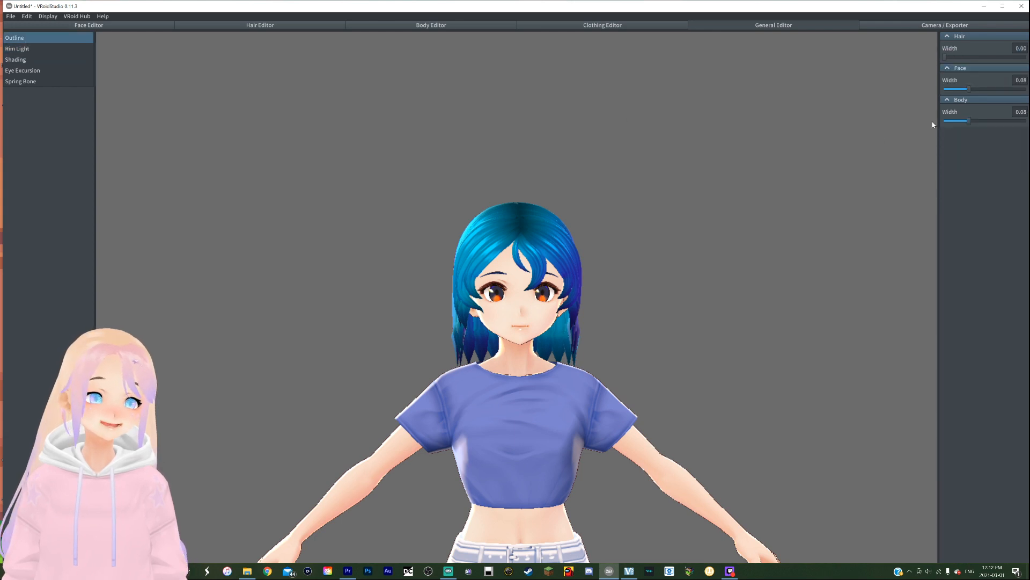
{"action": "left_click_drag", "start_coordinate": [969, 89], "coordinate": [944, 89]}
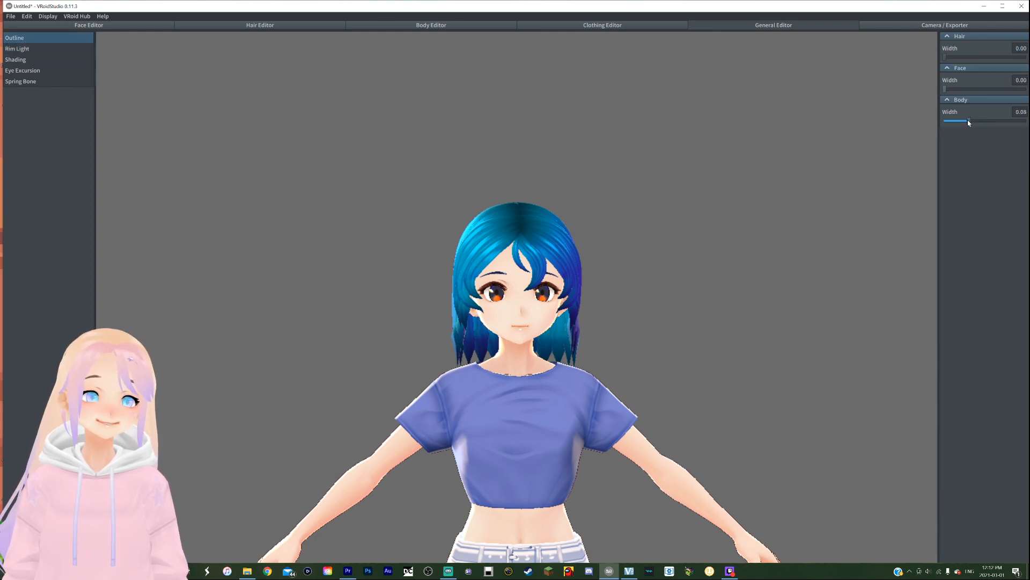
{"action": "left_click_drag", "start_coordinate": [969, 121], "coordinate": [943, 121]}
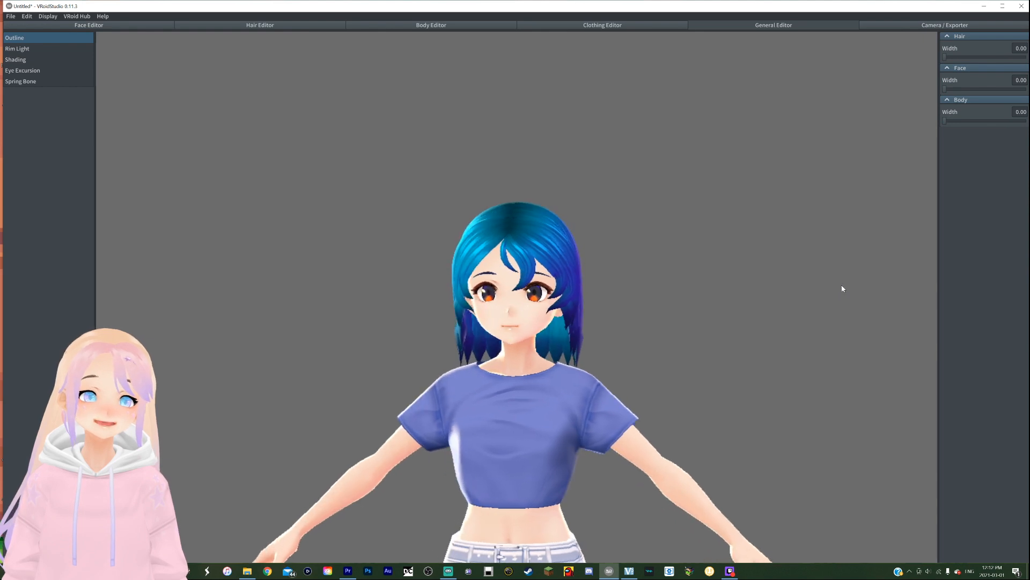
{"action": "scroll", "coordinate": [842, 288], "scroll_direction": "down", "scroll_amount": 3}
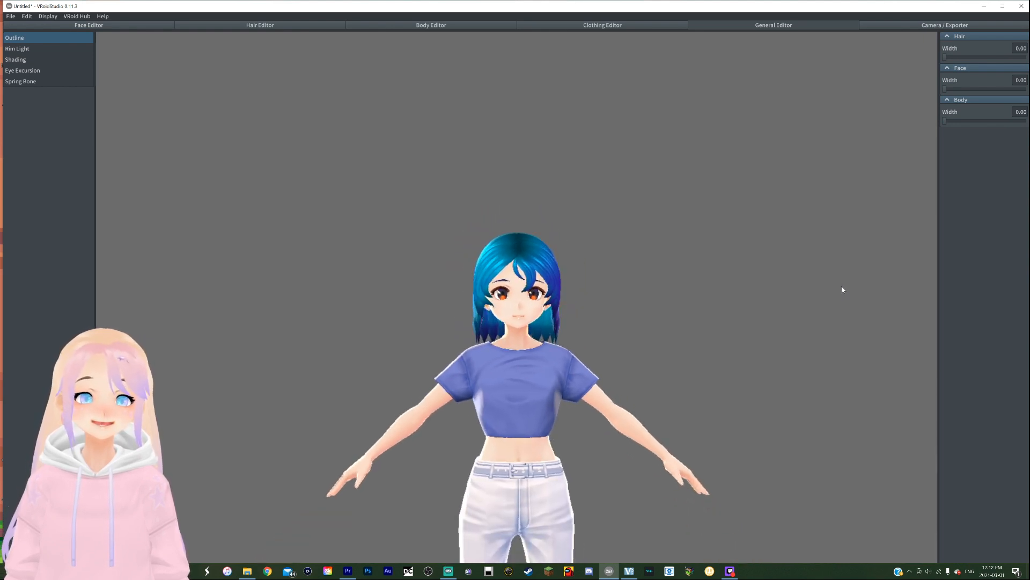
{"action": "scroll", "coordinate": [835, 314], "scroll_direction": "up", "scroll_amount": 4}
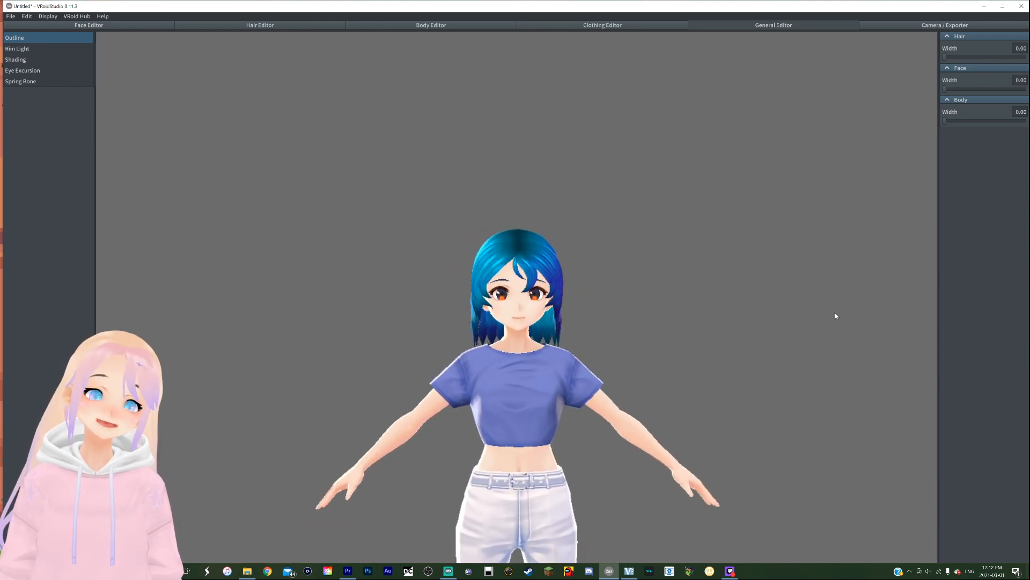
{"action": "right_click_drag", "start_coordinate": [828, 311], "coordinate": [736, 316]}
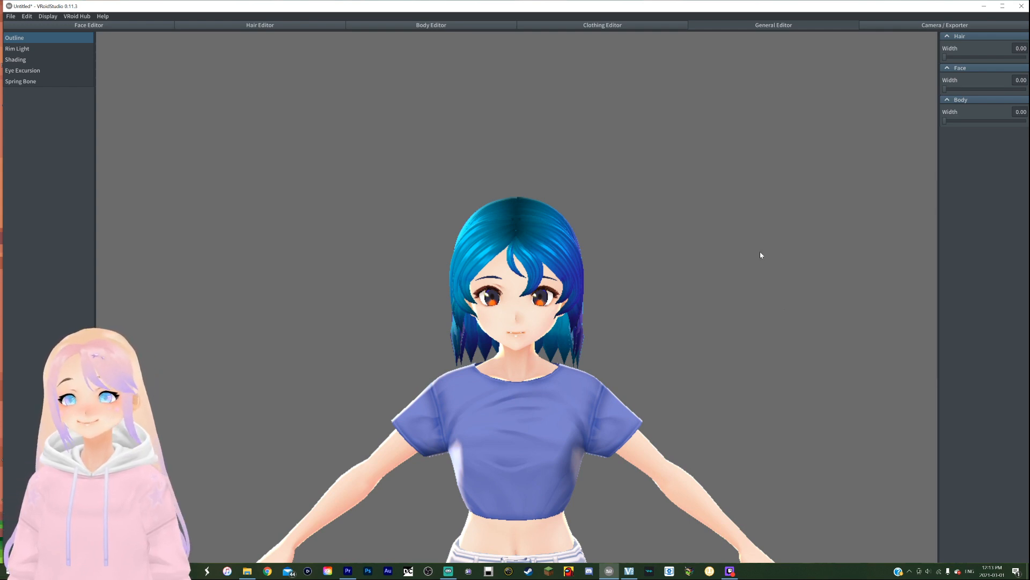
Select the front bang strand on the forehead in the hair editor and duplicate its material.
{"action": "left_click", "coordinate": [303, 27]}
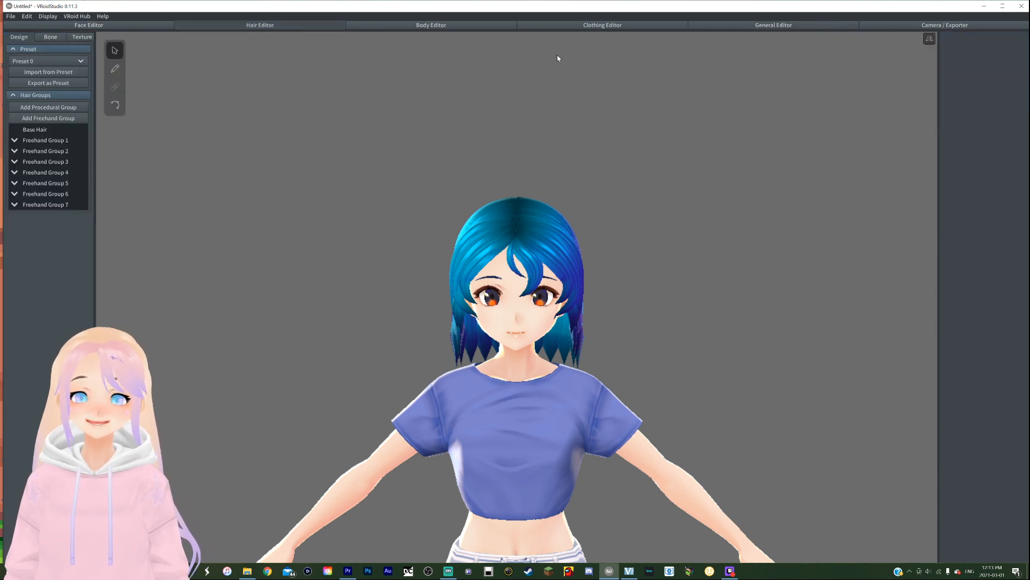
{"action": "left_click", "coordinate": [510, 240]}
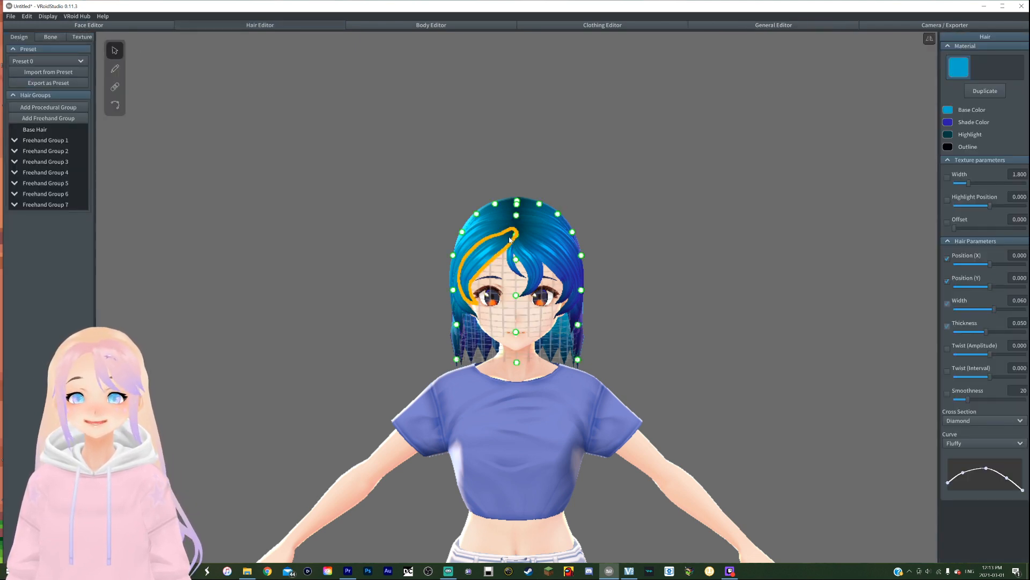
{"action": "left_click", "coordinate": [987, 92]}
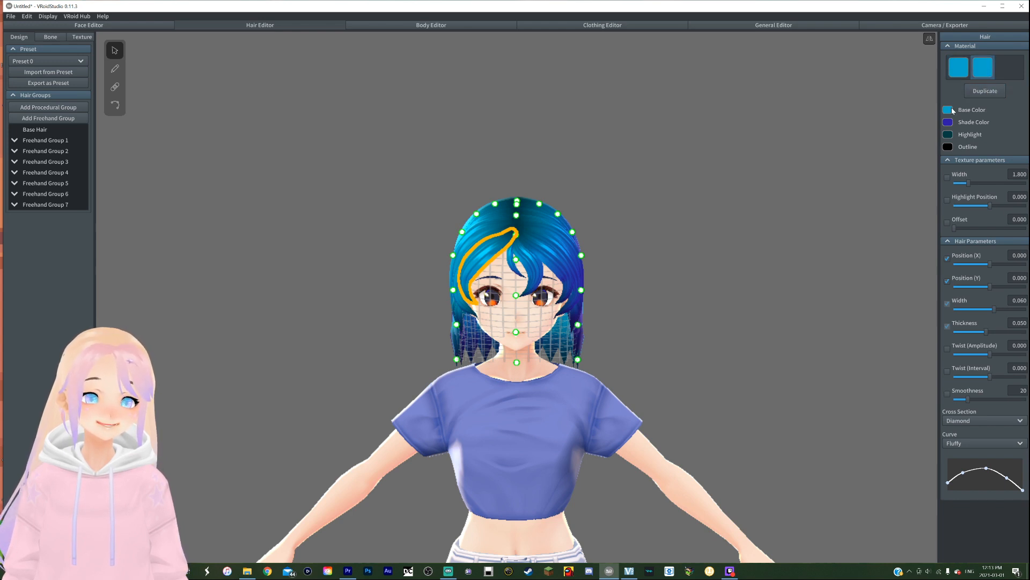
Try recoloring the bang strand's duplicated material black (#000000) for base, shade and highlight, and undo the recoloring.
{"action": "left_click", "coordinate": [951, 110]}
{"action": "mouse_move", "coordinate": [915, 136]}
{"action": "left_mouse_down"}
{"action": "mouse_move", "coordinate": [872, 152]}
{"action": "mouse_move", "coordinate": [849, 181]}
{"action": "left_mouse_up"}
{"action": "left_click", "coordinate": [930, 131]}
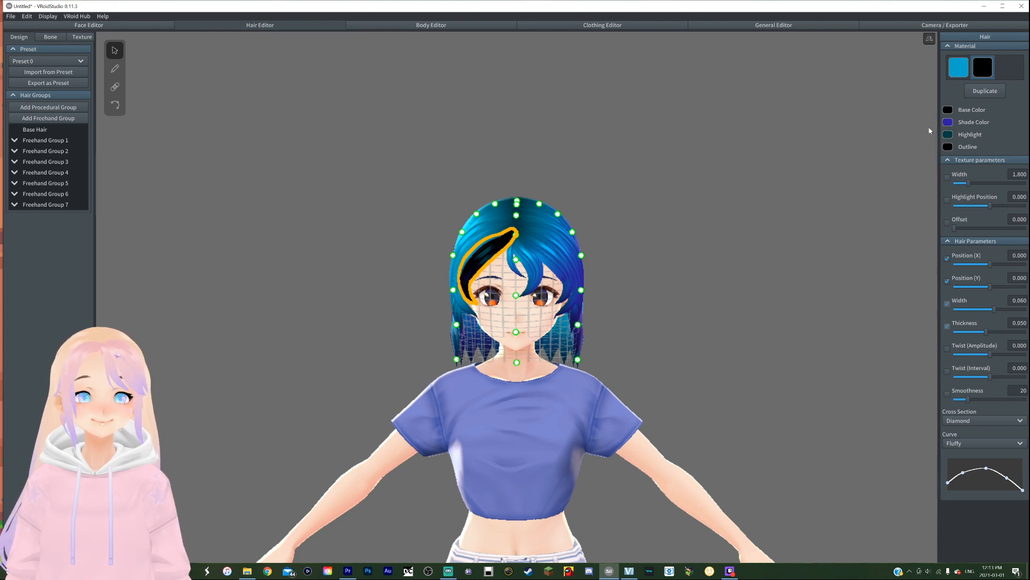
{"action": "left_click", "coordinate": [947, 124]}
{"action": "left_click_drag", "start_coordinate": [913, 137], "coordinate": [807, 212]}
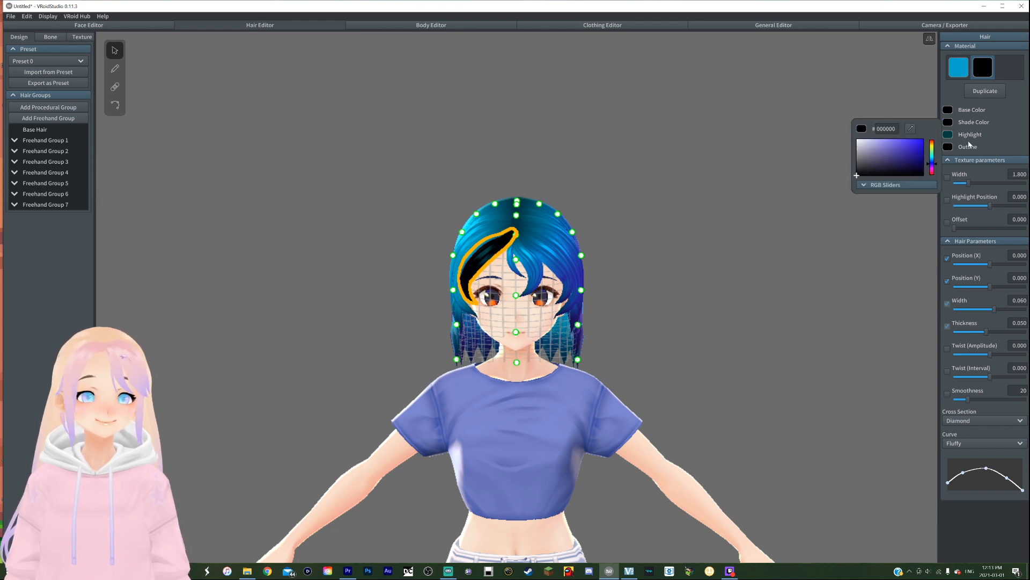
{"action": "left_click", "coordinate": [953, 136]}
{"action": "left_click", "coordinate": [952, 136]}
{"action": "left_click_drag", "start_coordinate": [919, 171], "coordinate": [817, 213]}
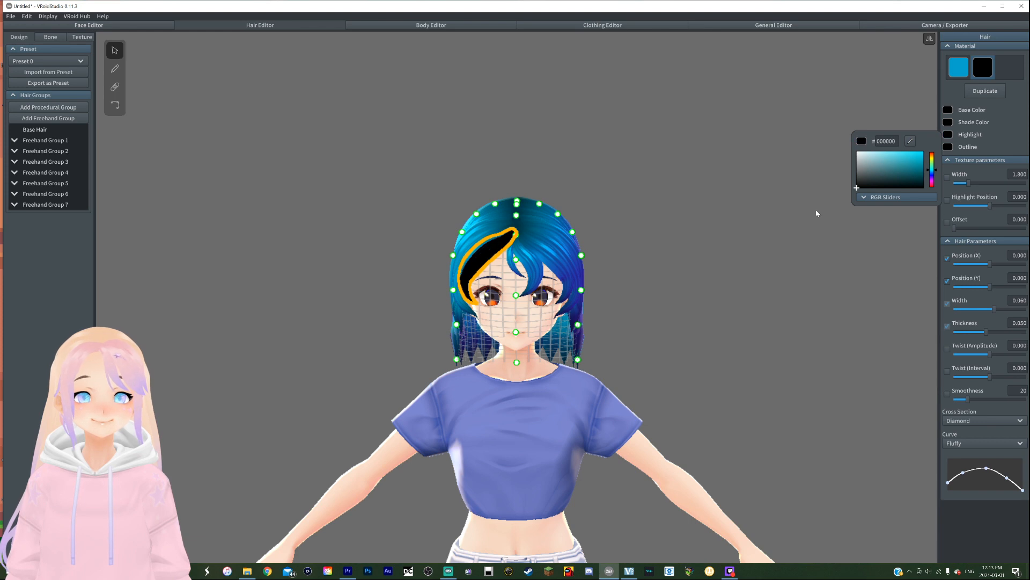
{"action": "left_click", "coordinate": [998, 122]}
{"action": "left_click", "coordinate": [809, 170]}
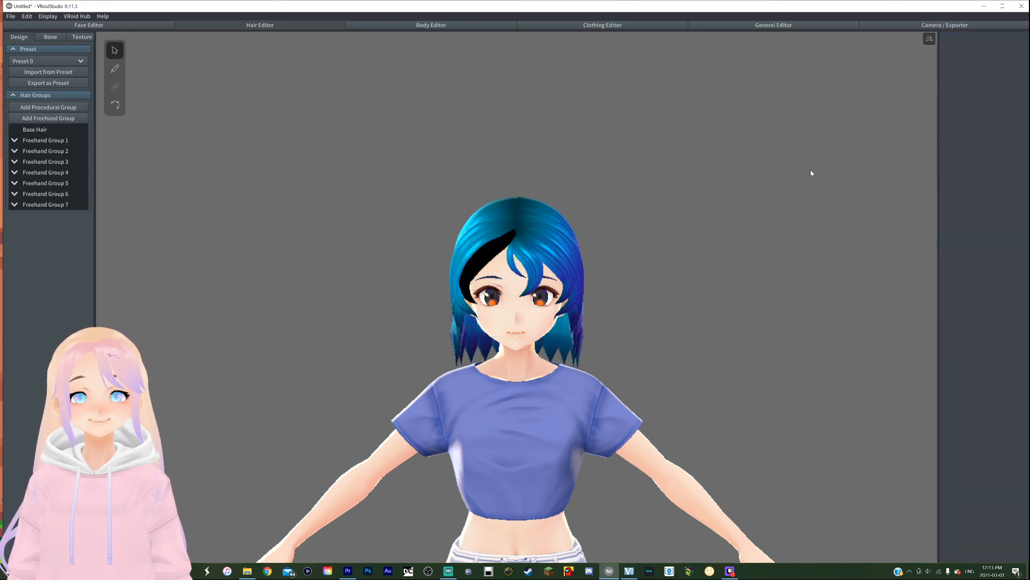
{"action": "mouse_move", "coordinate": [810, 169]}
{"action": "right_mouse_down"}
{"action": "mouse_move", "coordinate": [823, 165]}
{"action": "mouse_move", "coordinate": [809, 172]}
{"action": "right_mouse_up"}
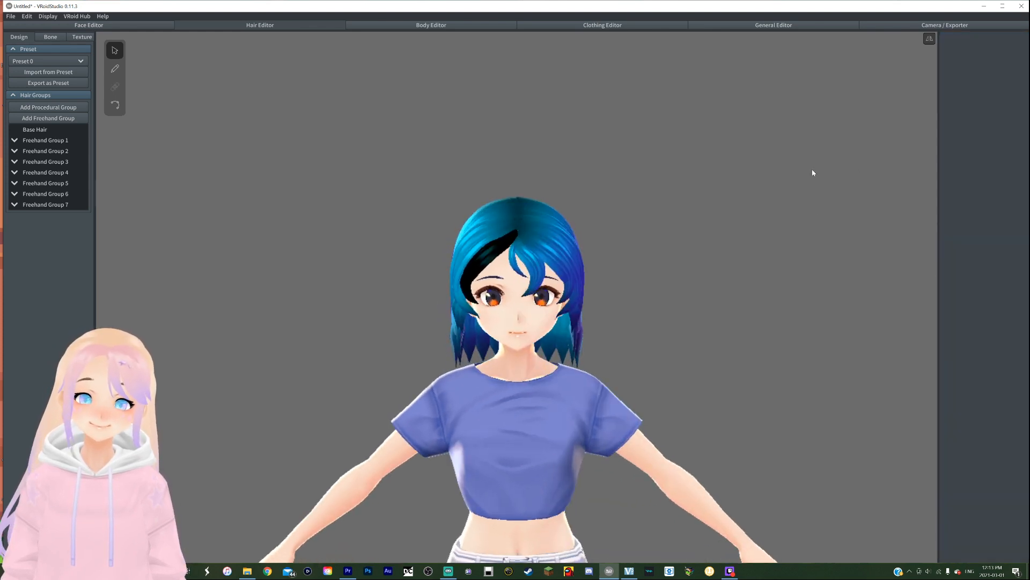
{"action": "key", "text": "ctrl+z"}
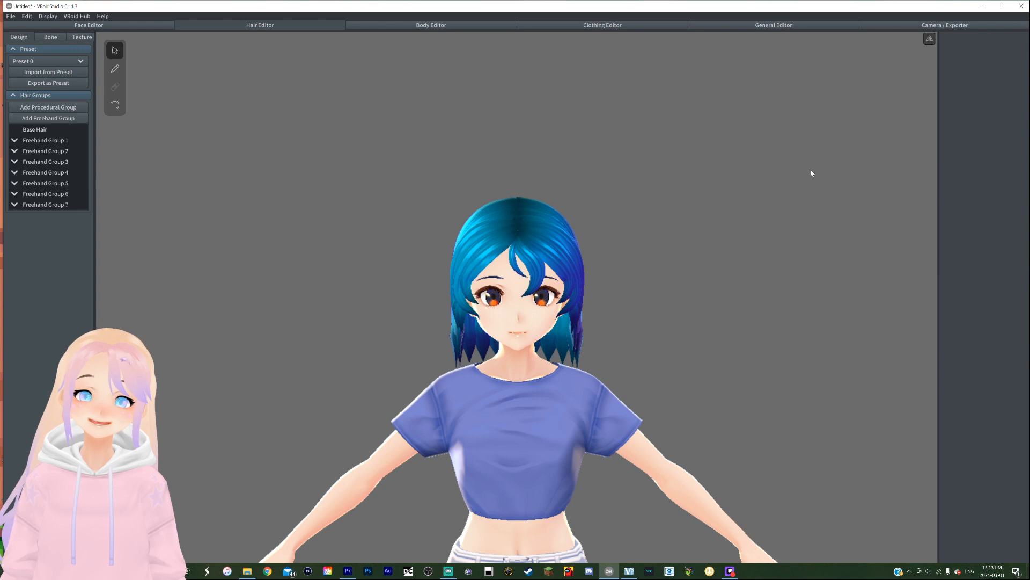
Try a light pink base, orchid shade and magenta highlight on the bang strand's duplicated material, and undo these colors.
{"action": "left_click", "coordinate": [505, 244]}
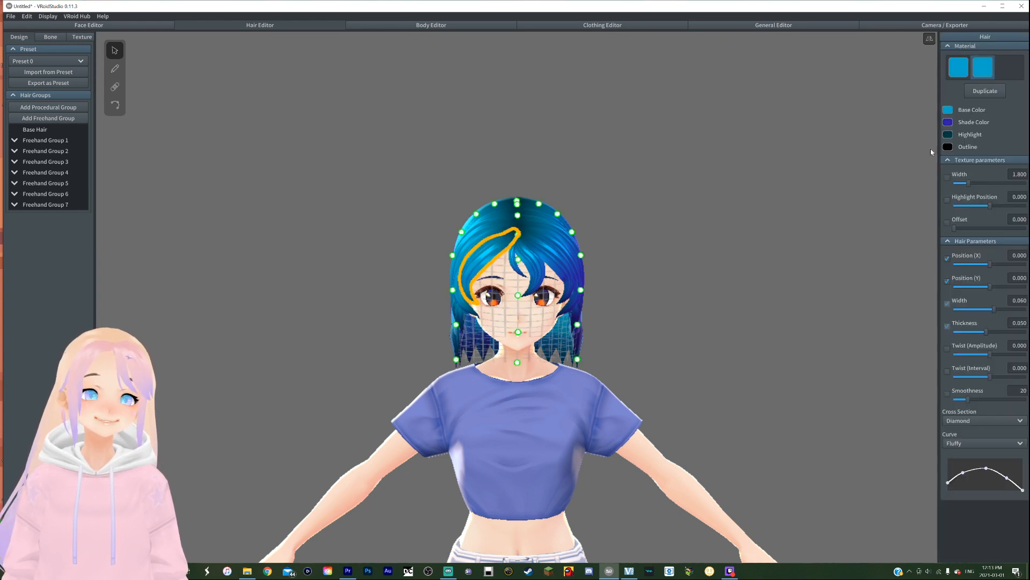
{"action": "left_click", "coordinate": [949, 111]}
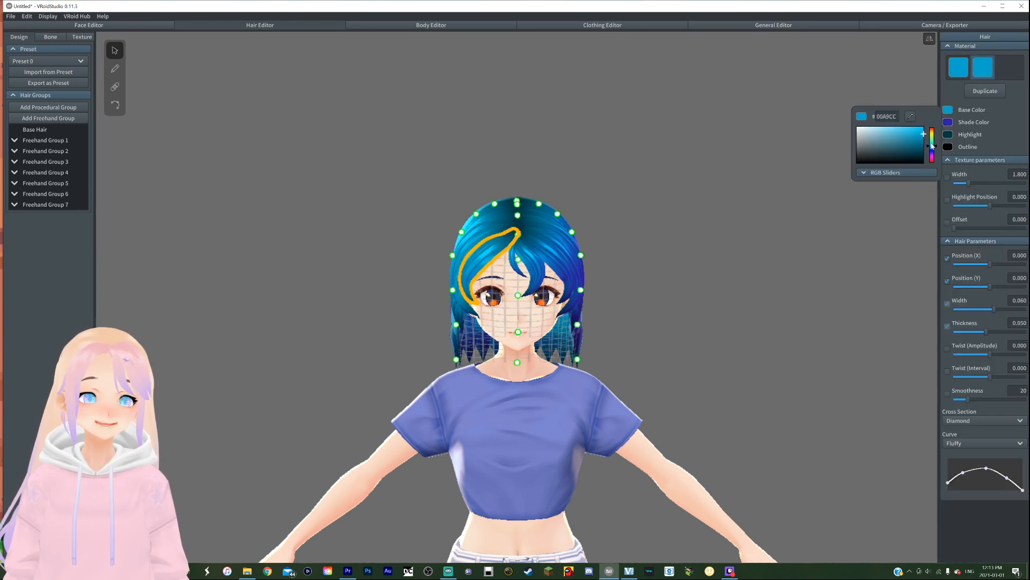
{"action": "mouse_move", "coordinate": [932, 145]}
{"action": "left_mouse_down"}
{"action": "mouse_move", "coordinate": [935, 157]}
{"action": "mouse_move", "coordinate": [894, 125]}
{"action": "left_mouse_up"}
{"action": "left_click", "coordinate": [950, 123]}
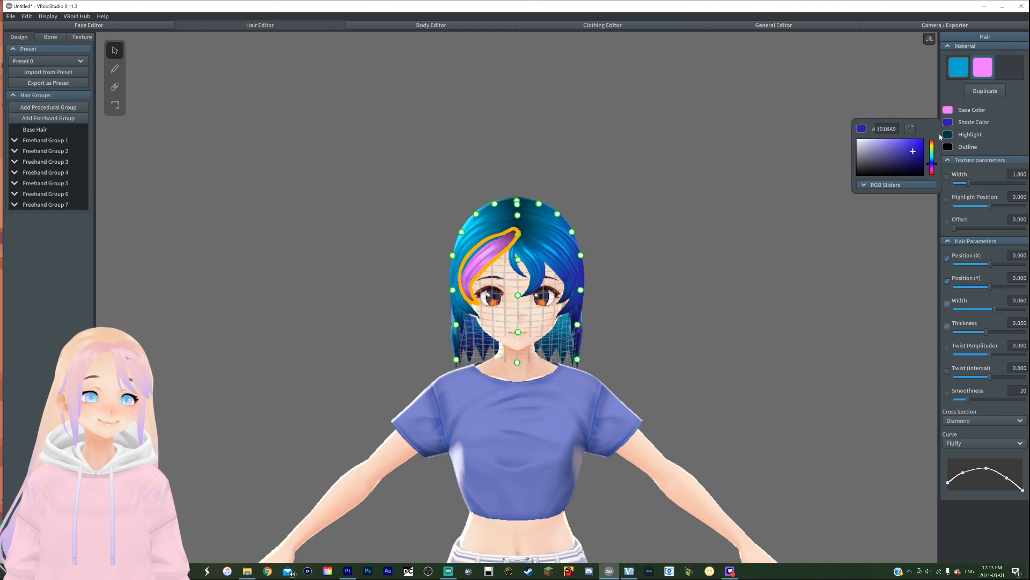
{"action": "left_click_drag", "start_coordinate": [932, 160], "coordinate": [905, 129]}
{"action": "left_click", "coordinate": [952, 138]}
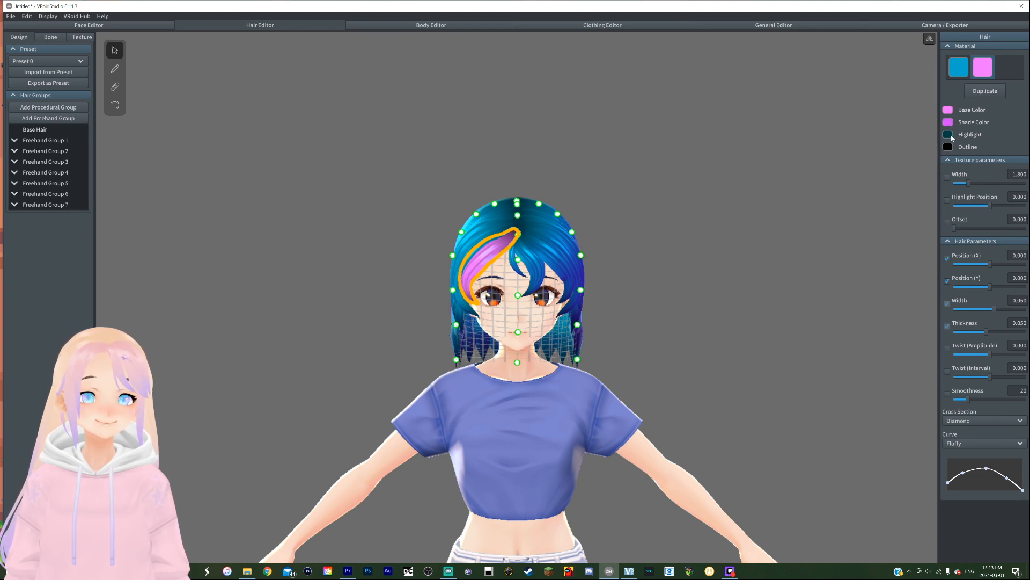
{"action": "left_click", "coordinate": [948, 136]}
{"action": "left_click_drag", "start_coordinate": [932, 175], "coordinate": [924, 154]}
{"action": "left_click", "coordinate": [793, 154]}
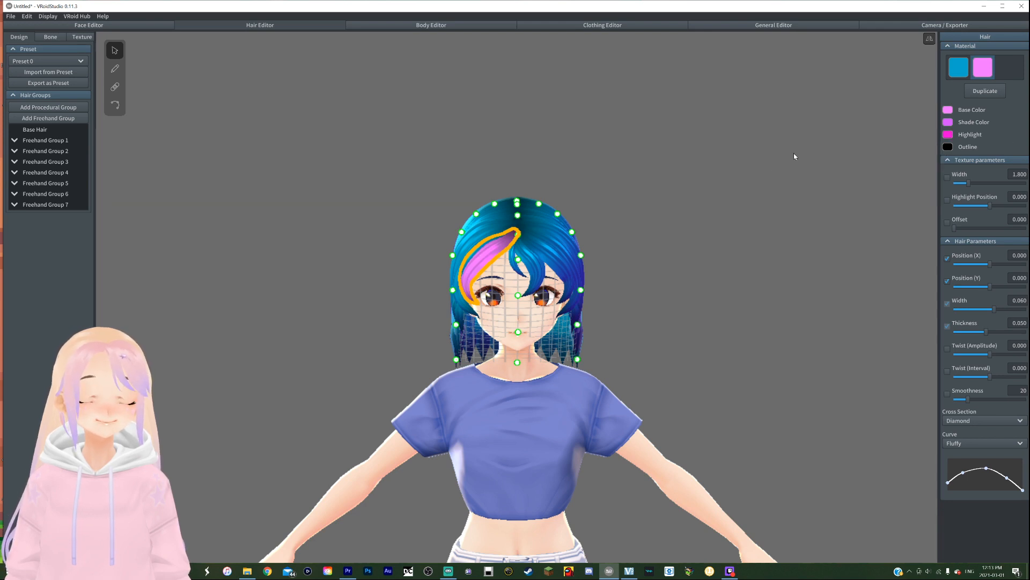
{"action": "mouse_move", "coordinate": [779, 165]}
{"action": "right_mouse_down"}
{"action": "mouse_move", "coordinate": [797, 165]}
{"action": "mouse_move", "coordinate": [781, 166]}
{"action": "right_mouse_up"}
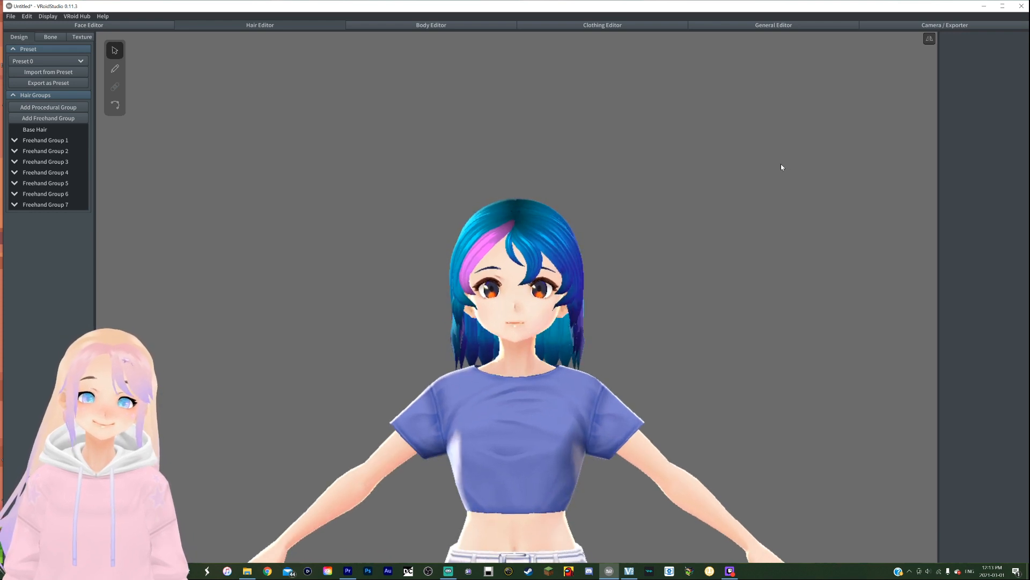
{"action": "key", "text": "ctrl+z"}
{"action": "key", "text": "ctrl+z"}
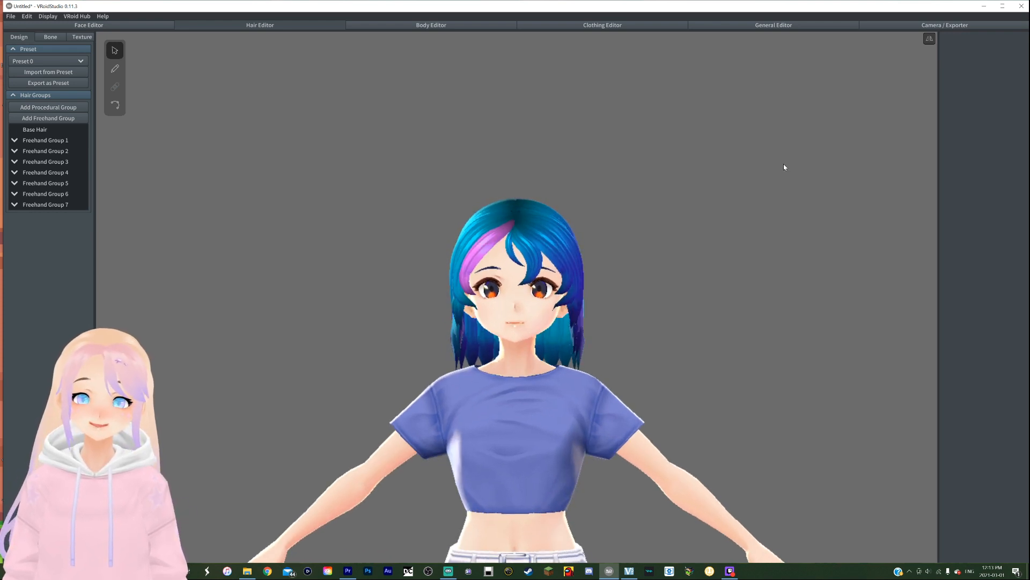
{"action": "right_click_drag", "start_coordinate": [799, 222], "coordinate": [773, 239]}
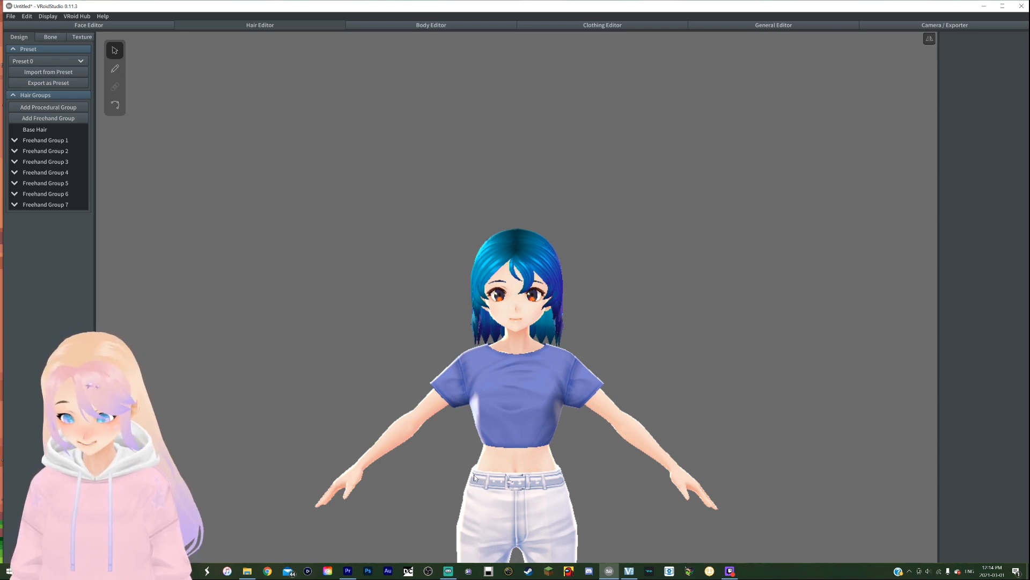
Switch to Chrome, search for "booth vroid" and open the BOOTH listing of VRoid items.
{"action": "left_click", "coordinate": [273, 572]}
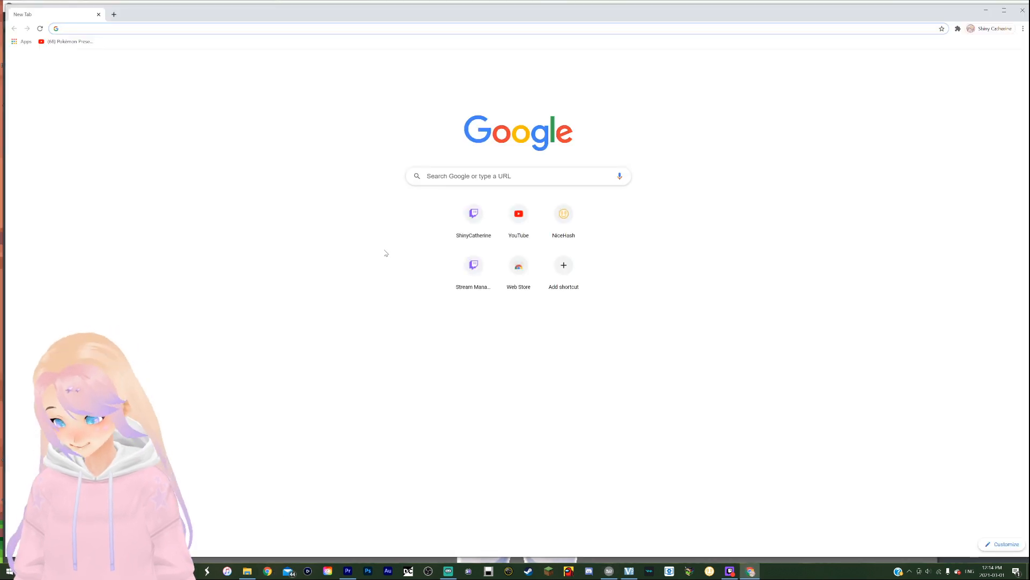
{"action": "type", "text": "booth vroid"}
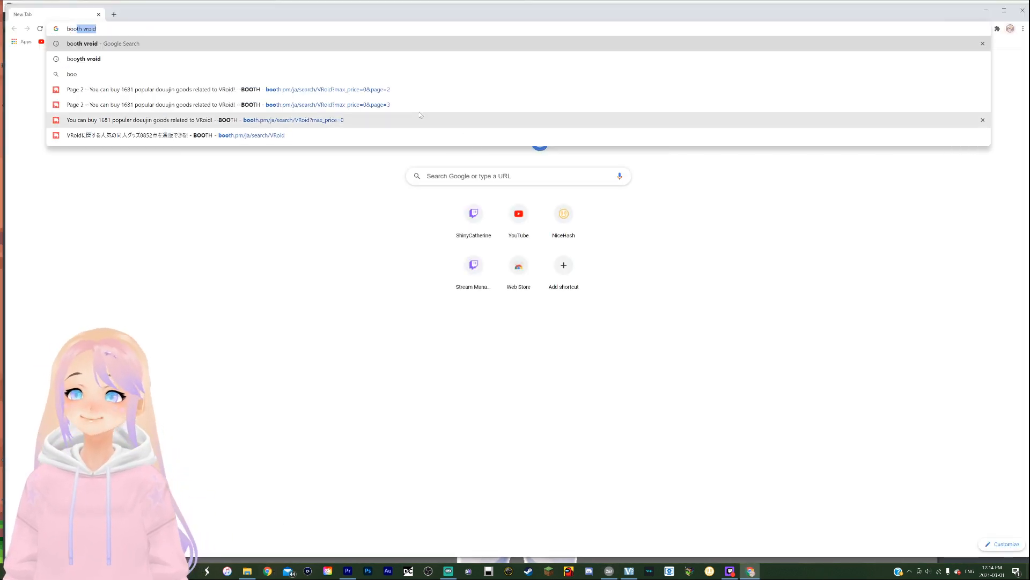
{"action": "left_click", "coordinate": [394, 58]}
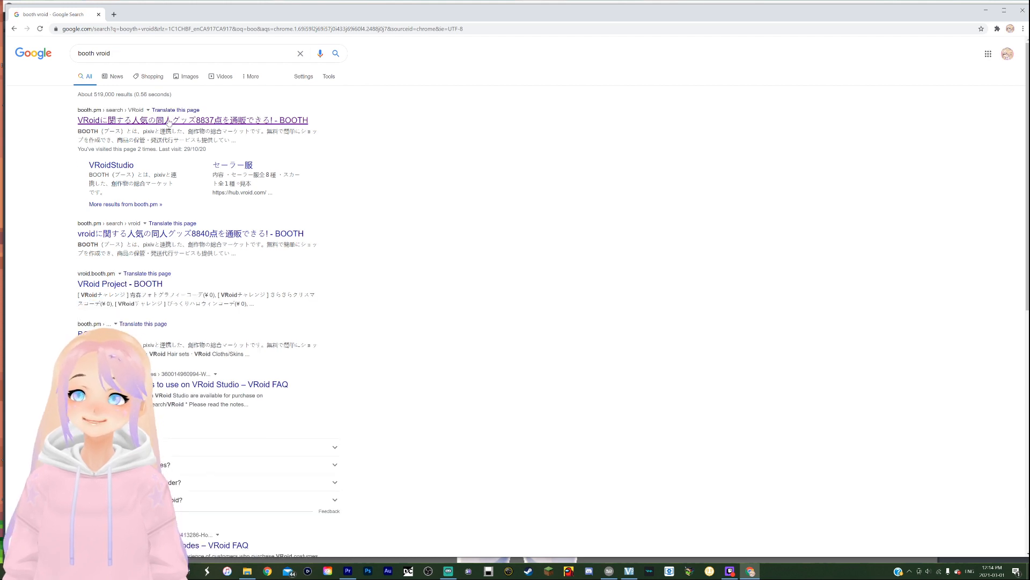
{"action": "left_click", "coordinate": [169, 122]}
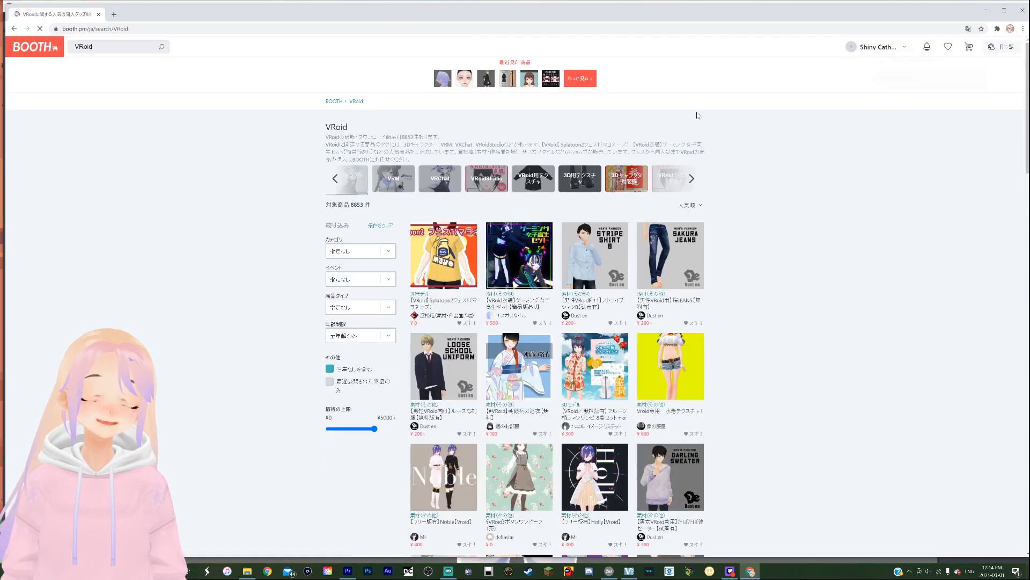
Translate the BOOTH VRoid listing into English and set its price limit to ¥0.
{"action": "left_click", "coordinate": [932, 49]}
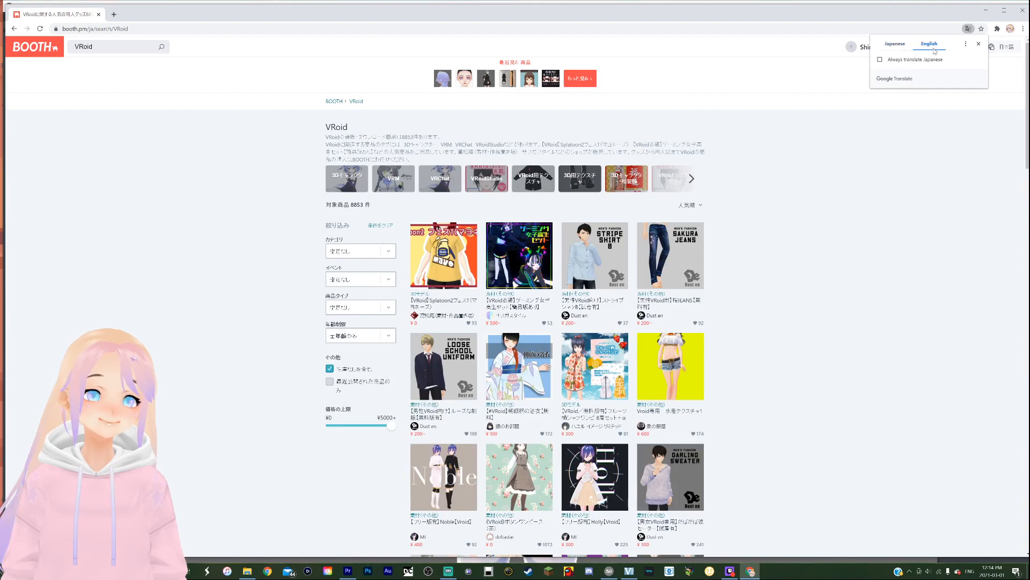
{"action": "left_click", "coordinate": [841, 318]}
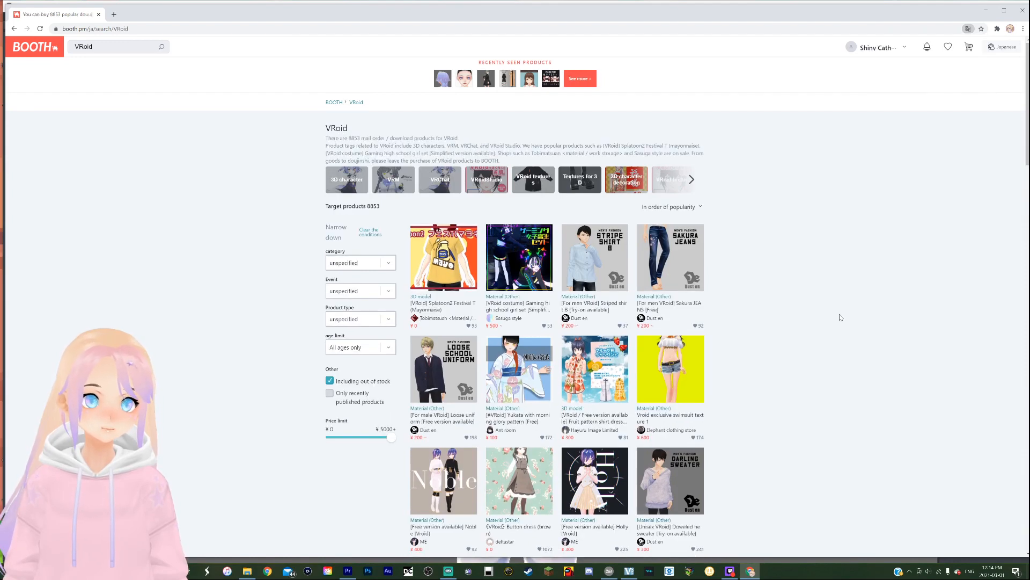
{"action": "scroll", "coordinate": [841, 318], "scroll_direction": "down", "scroll_amount": 3}
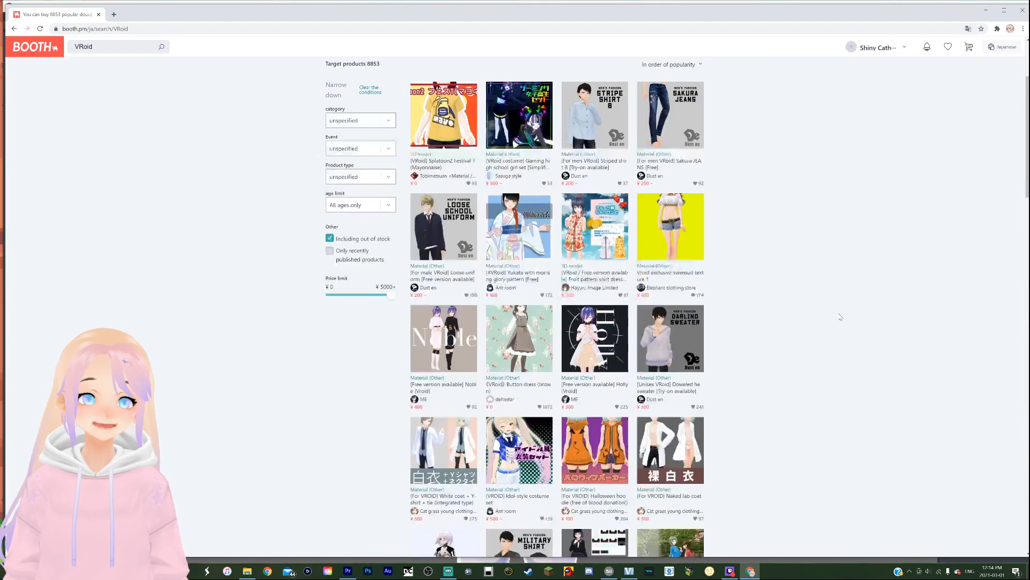
{"action": "scroll", "coordinate": [549, 263], "scroll_direction": "up", "scroll_amount": 2}
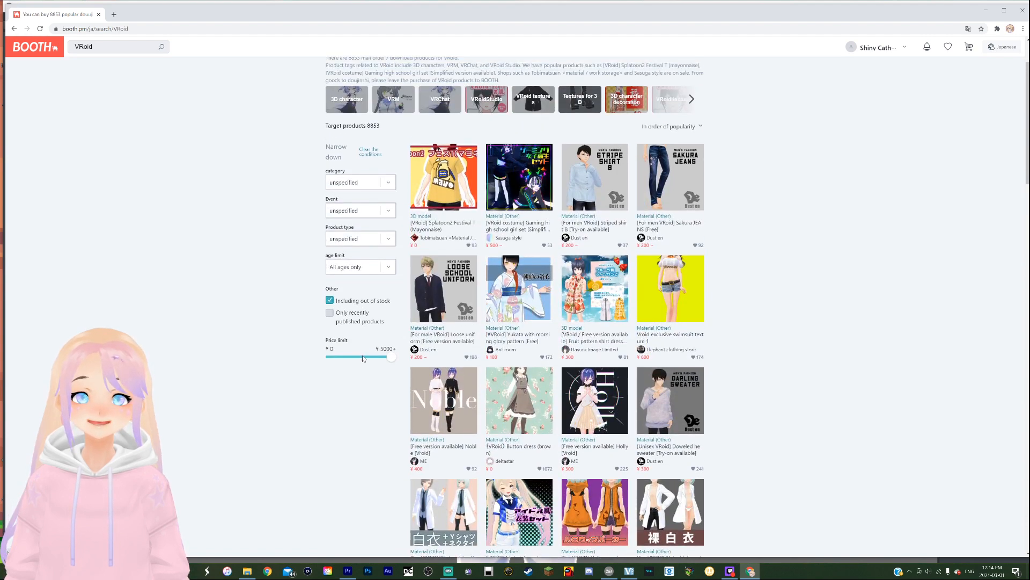
{"action": "left_click_drag", "start_coordinate": [390, 357], "coordinate": [286, 351]}
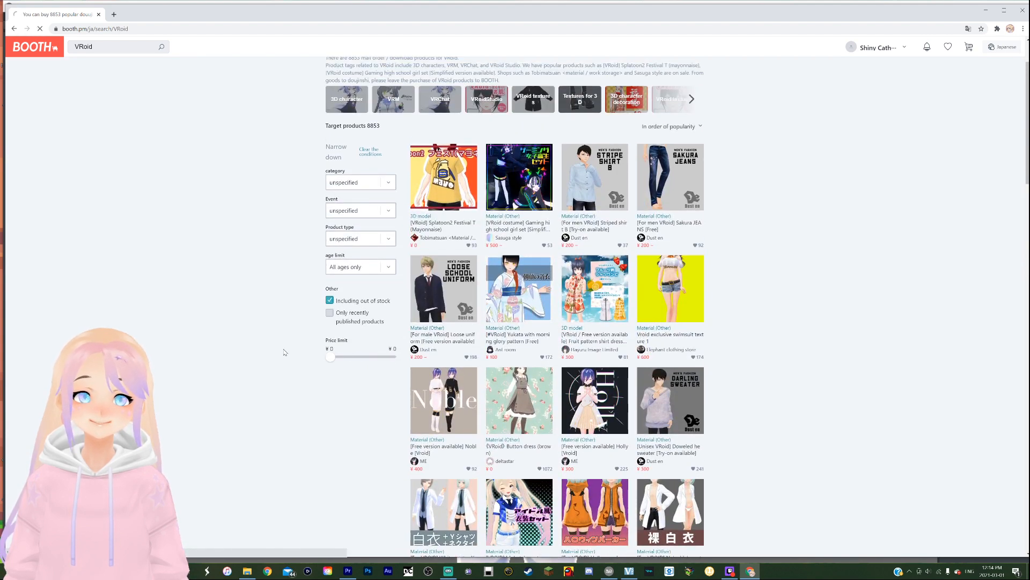
Browse the free VRoid items in the BOOTH results and close the browser to return to VRoid Studio.
{"action": "scroll", "coordinate": [757, 312], "scroll_direction": "down", "scroll_amount": 4}
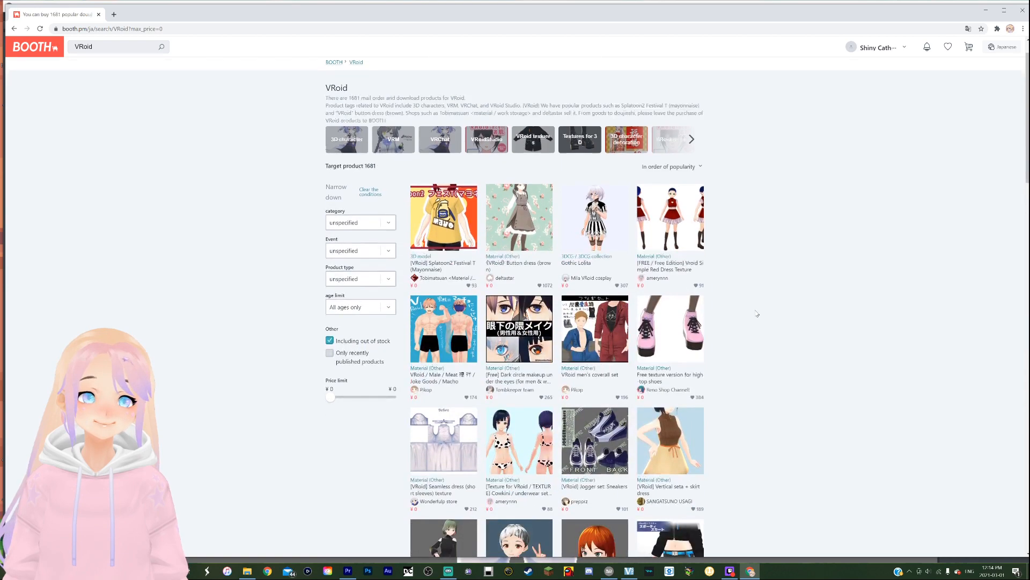
{"action": "scroll", "coordinate": [753, 314], "scroll_direction": "down", "scroll_amount": 9}
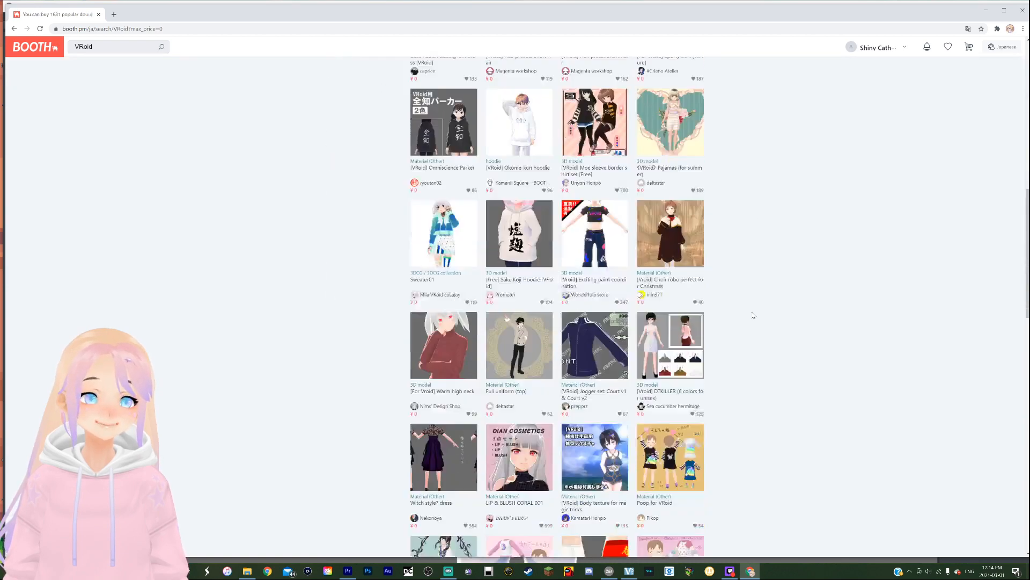
{"action": "scroll", "coordinate": [751, 315], "scroll_direction": "down", "scroll_amount": 10}
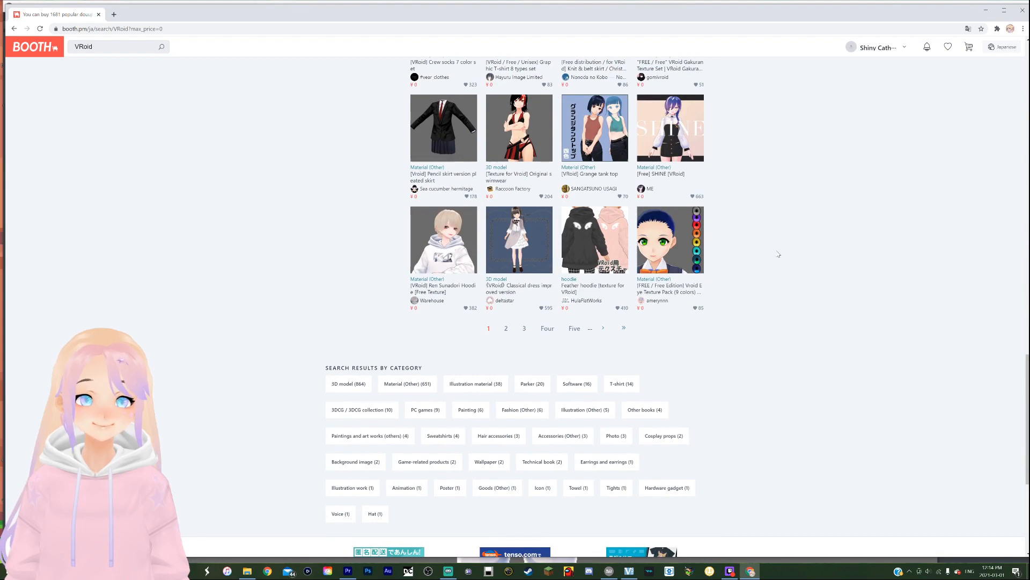
{"action": "left_click", "coordinate": [1022, 11]}
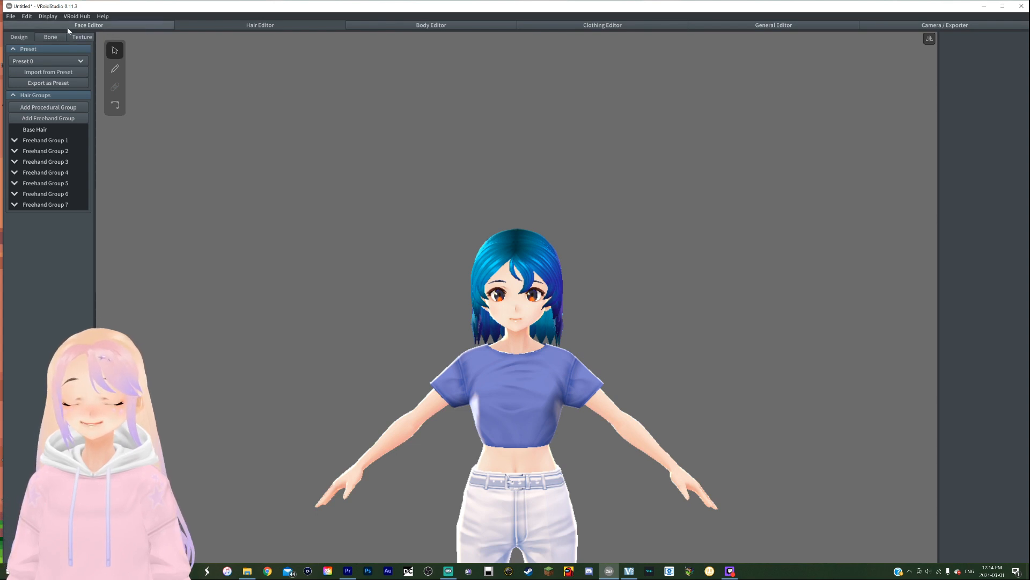
Open the hair textures and turn the Default Image layer's visibility off and back on in the first hair material.
{"action": "left_click", "coordinate": [78, 38]}
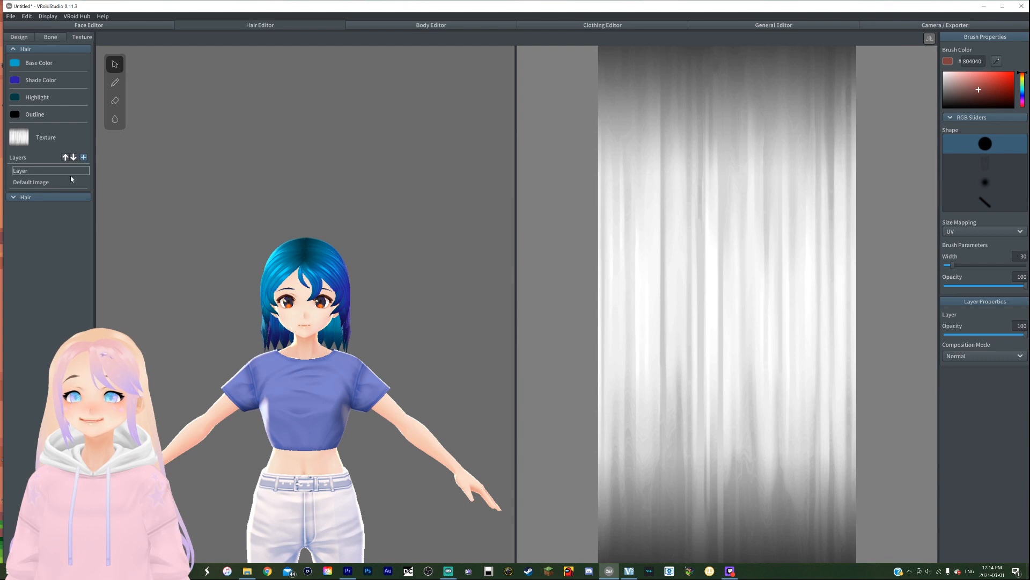
{"action": "left_click", "coordinate": [44, 183]}
{"action": "right_click", "coordinate": [42, 185]}
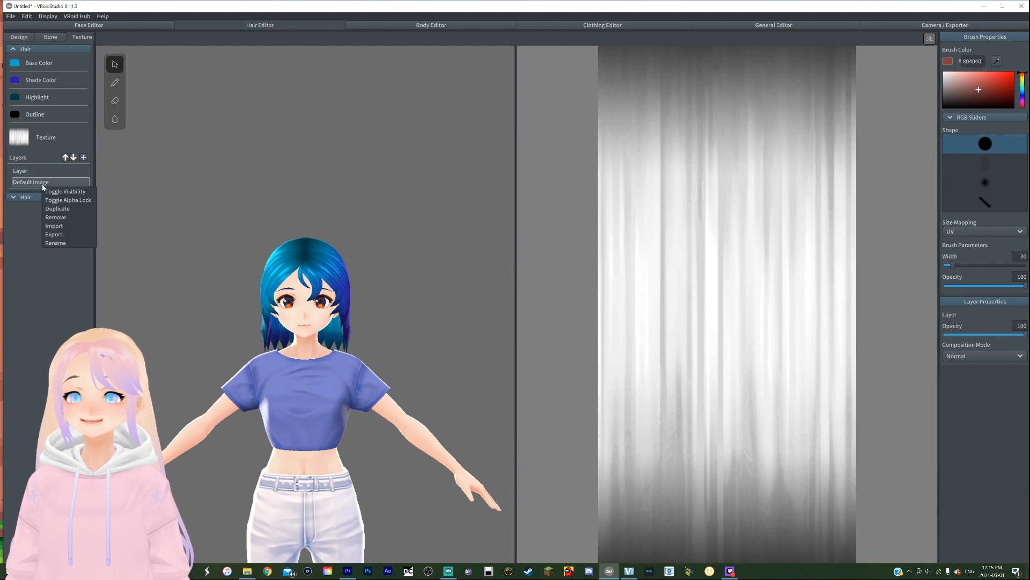
{"action": "left_click", "coordinate": [58, 192]}
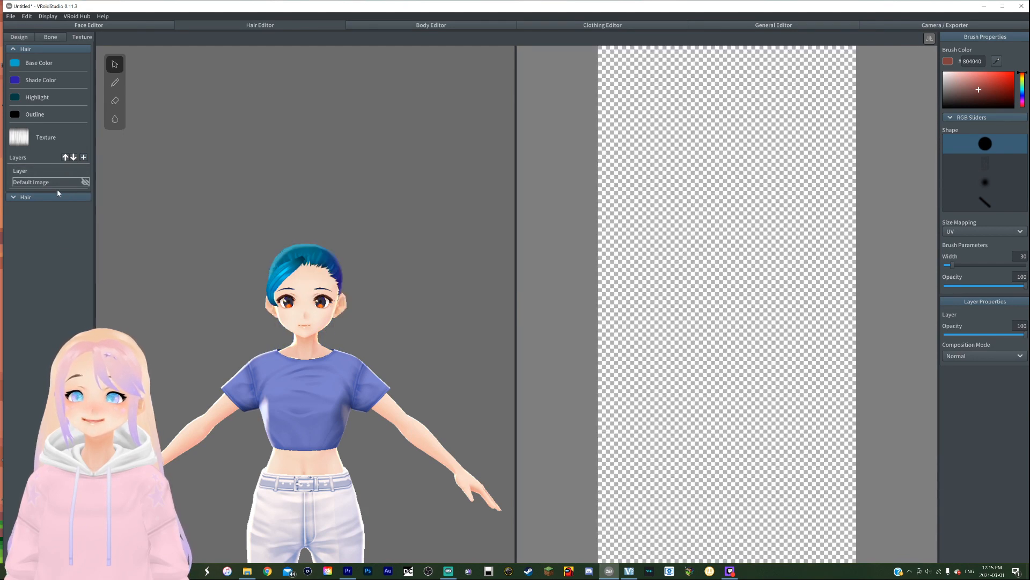
{"action": "right_click", "coordinate": [56, 186]}
{"action": "left_click", "coordinate": [63, 189]}
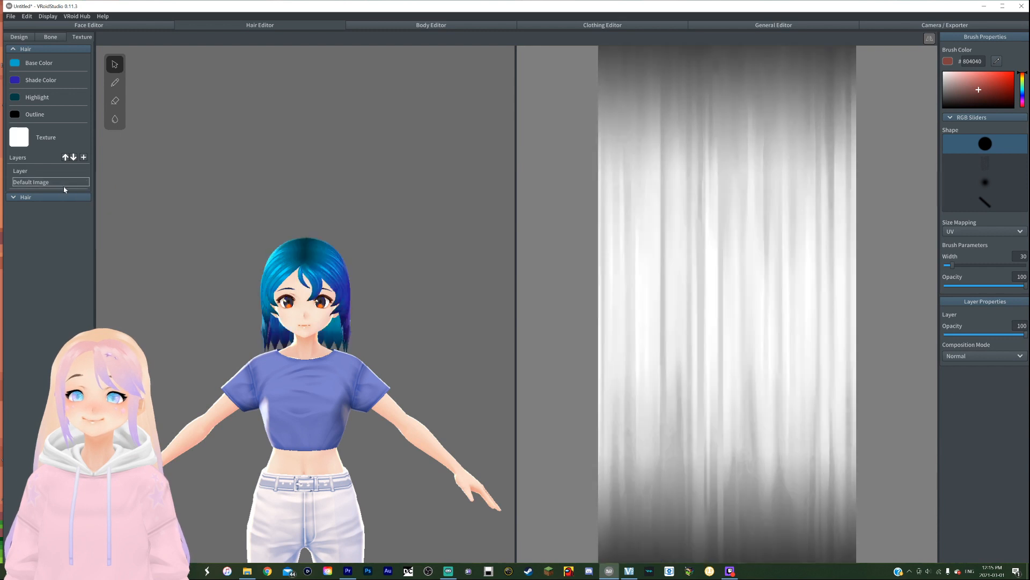
Check the second hair material's settings and add a new texture layer to the first hair material.
{"action": "left_click", "coordinate": [58, 197]}
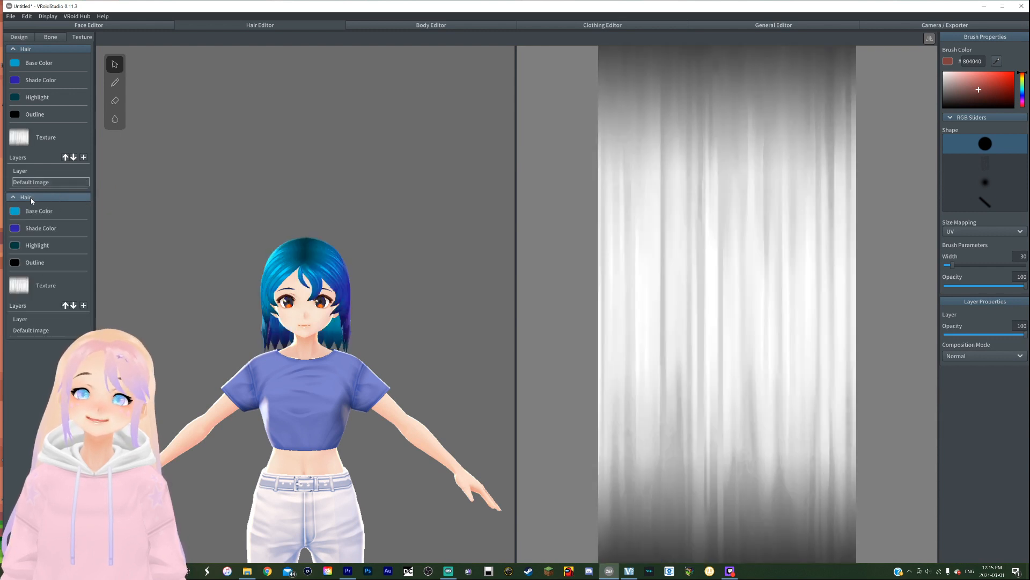
{"action": "left_click", "coordinate": [31, 198]}
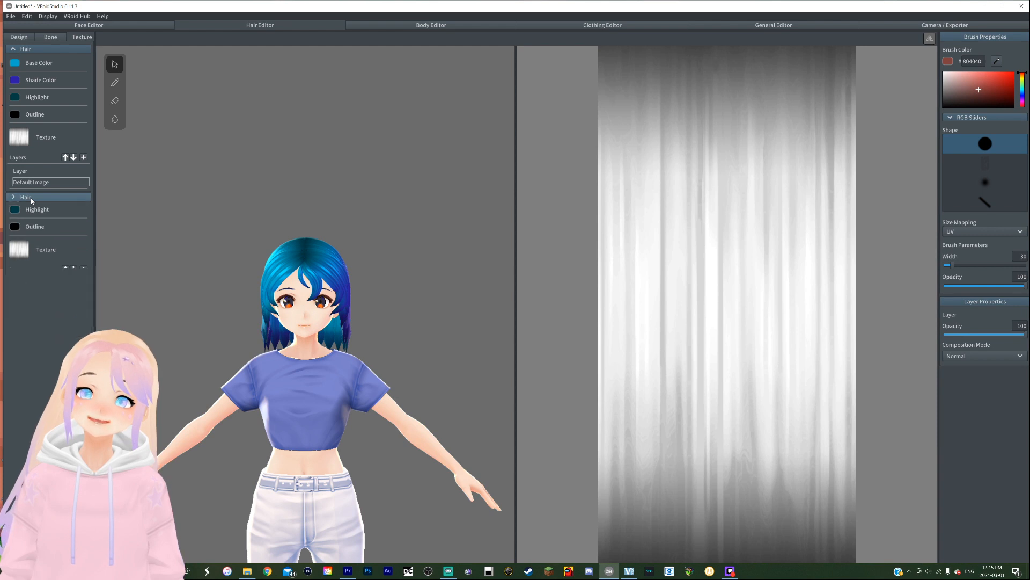
{"action": "left_click", "coordinate": [75, 167]}
{"action": "left_click", "coordinate": [83, 157]}
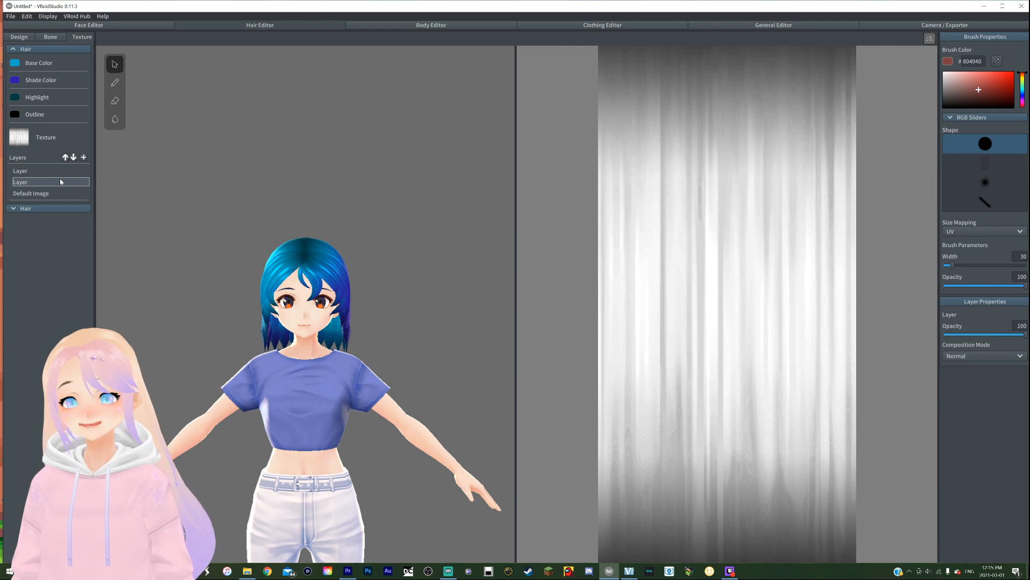
Start importing an image into the topmost hair texture layer and browse to the Downloads folder.
{"action": "left_click", "coordinate": [61, 172]}
{"action": "right_click", "coordinate": [60, 173]}
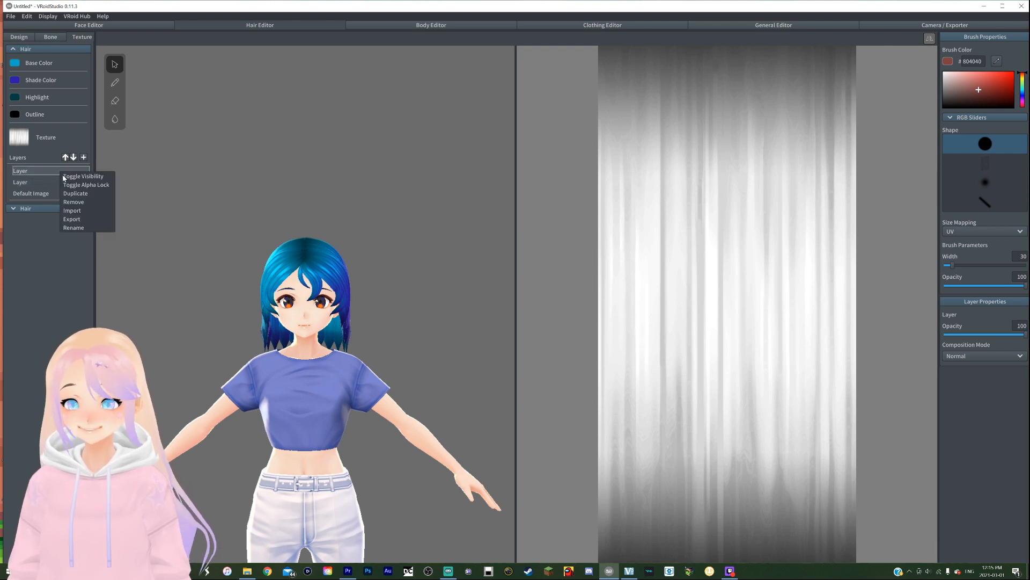
{"action": "left_click", "coordinate": [78, 211]}
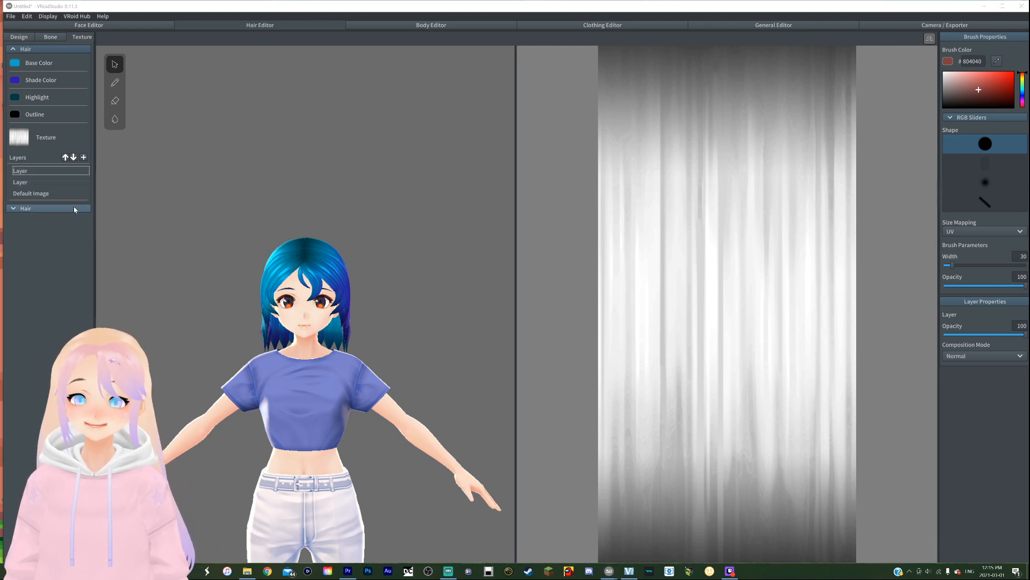
{"action": "scroll", "coordinate": [271, 310], "scroll_direction": "down", "scroll_amount": 2}
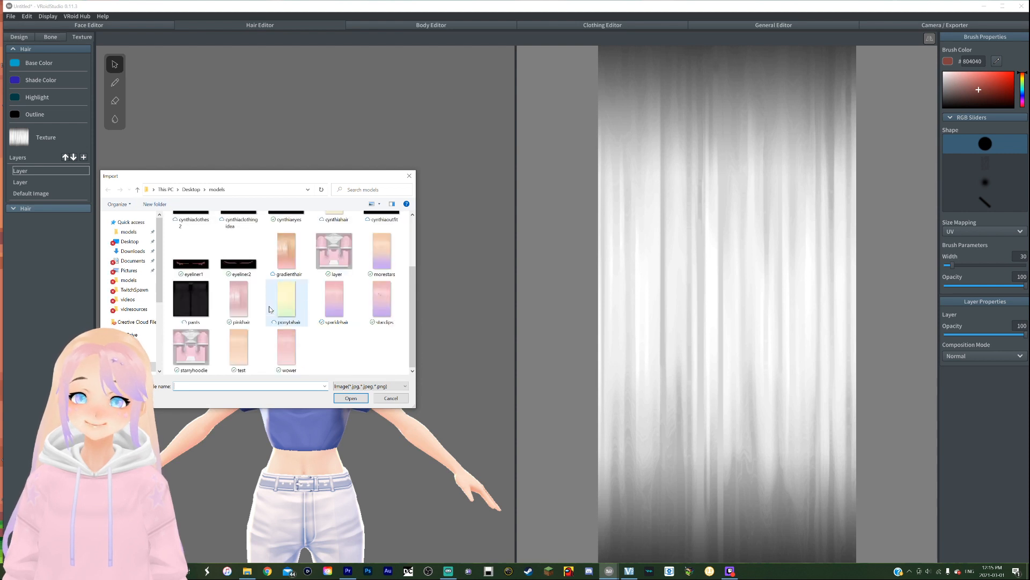
{"action": "scroll", "coordinate": [272, 310], "scroll_direction": "up", "scroll_amount": 2}
{"action": "scroll", "coordinate": [273, 310], "scroll_direction": "down", "scroll_amount": 2}
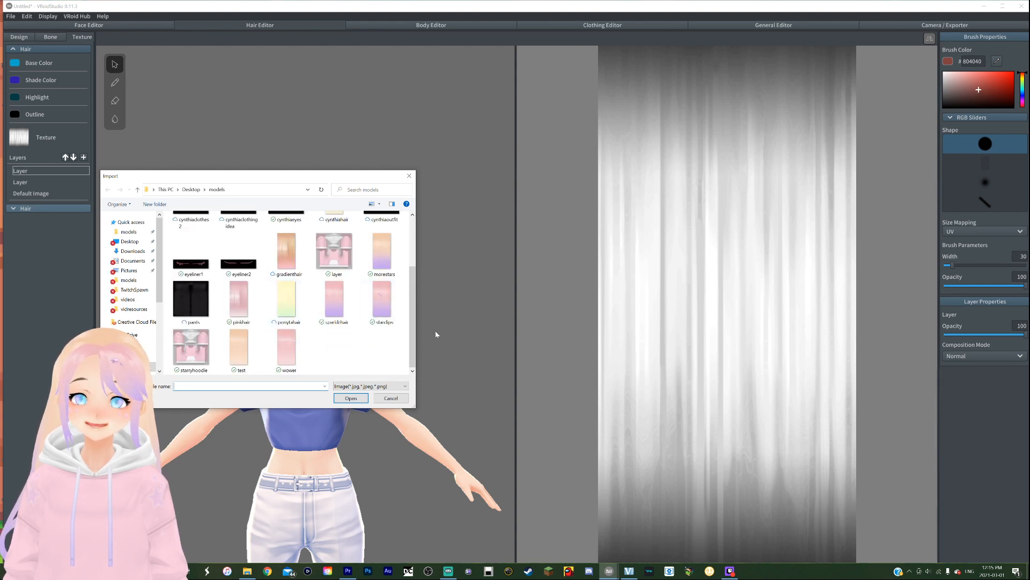
{"action": "left_click_drag", "start_coordinate": [410, 336], "coordinate": [395, 350]}
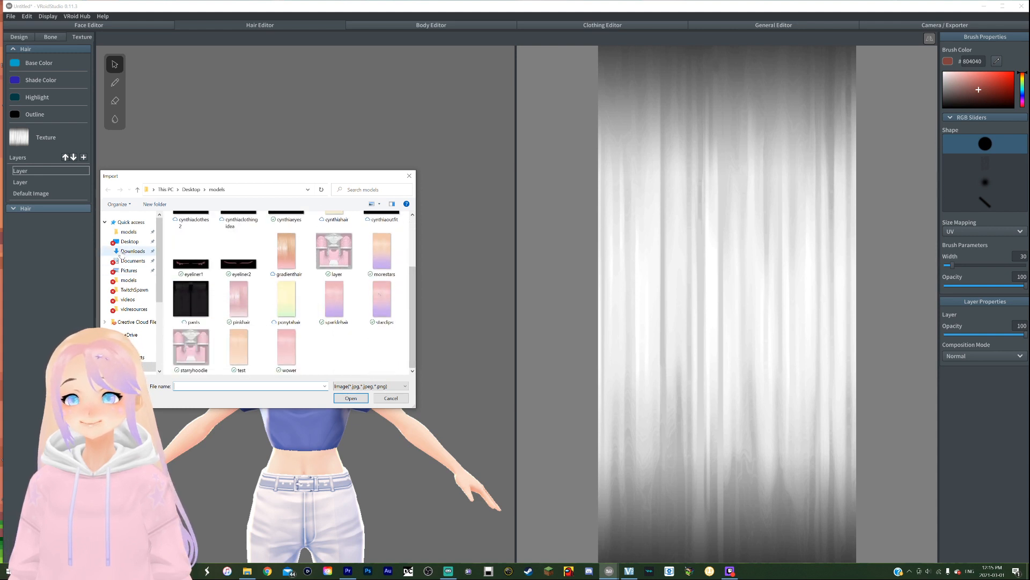
{"action": "left_click", "coordinate": [129, 251]}
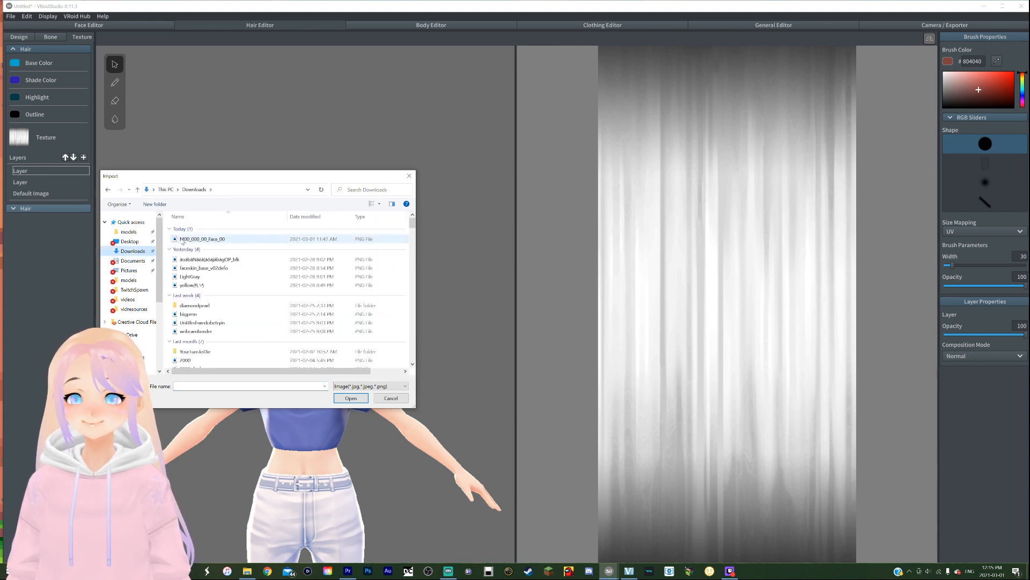
Open the HairTex_InPlanaria (1) archive from Downloads in File Explorer and preview the first PNG in its ColorChange folder.
{"action": "left_click", "coordinate": [248, 571]}
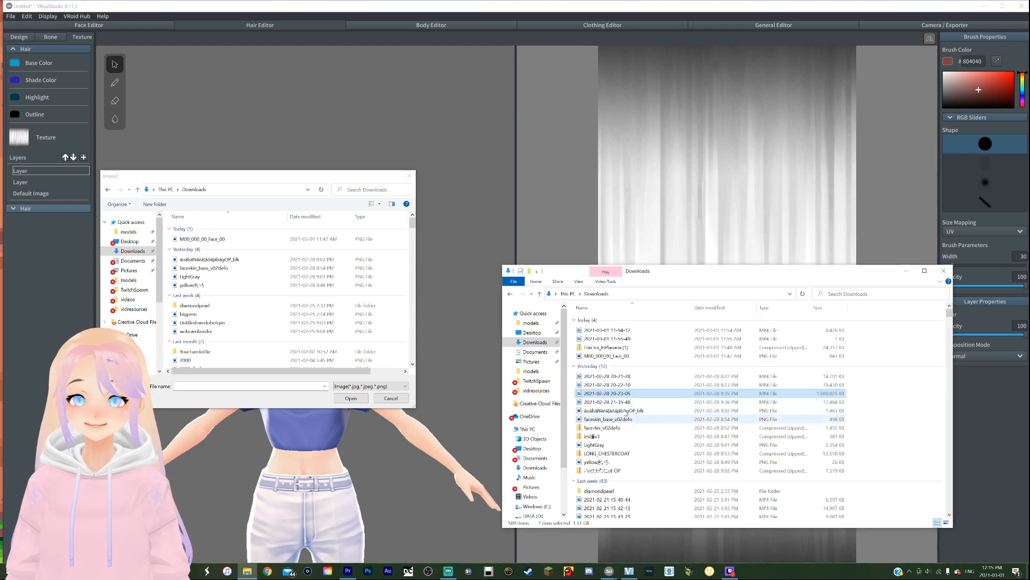
{"action": "double_click", "coordinate": [648, 349]}
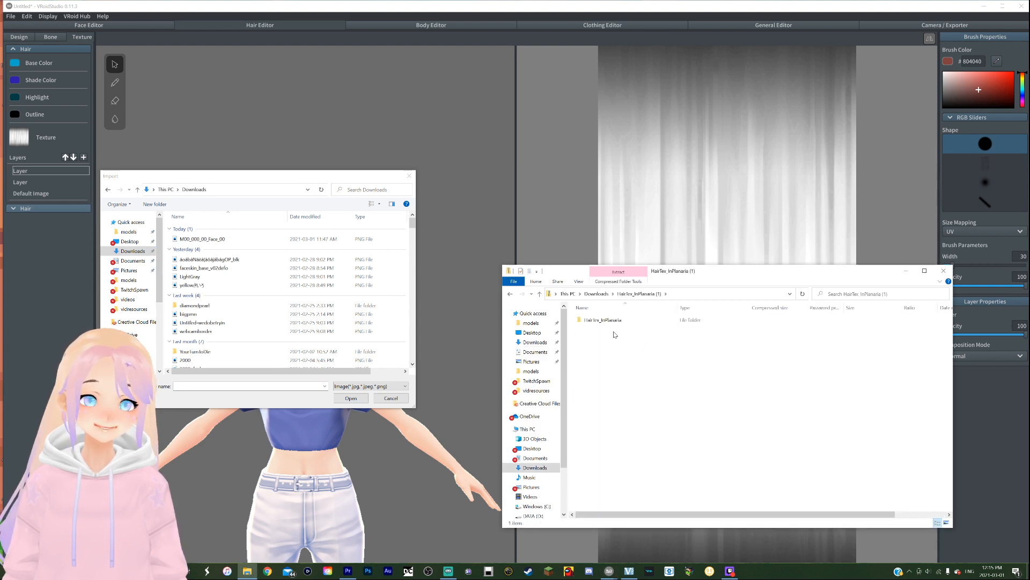
{"action": "double_click", "coordinate": [612, 320]}
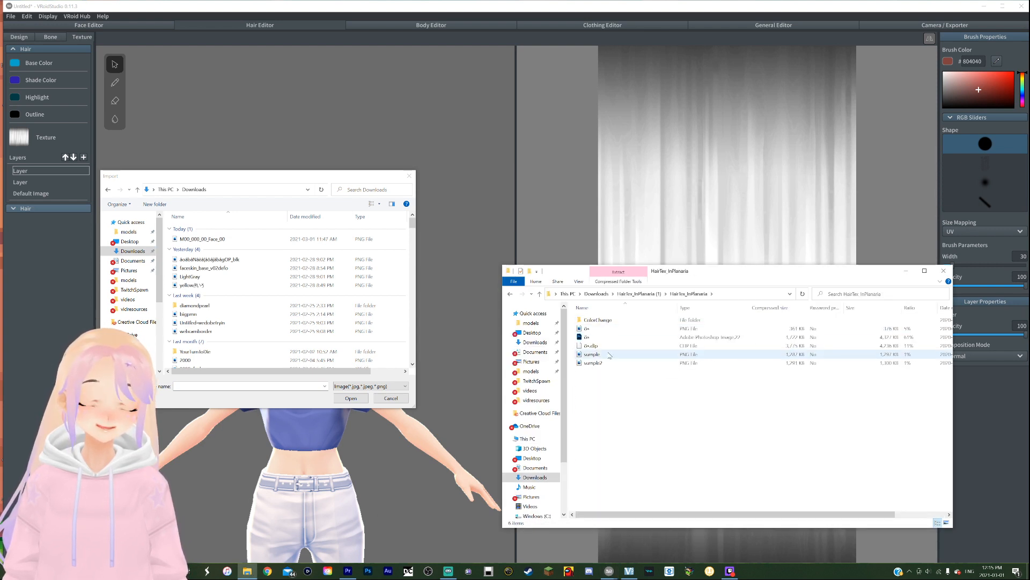
{"action": "left_click", "coordinate": [607, 320]}
{"action": "double_click", "coordinate": [606, 321]}
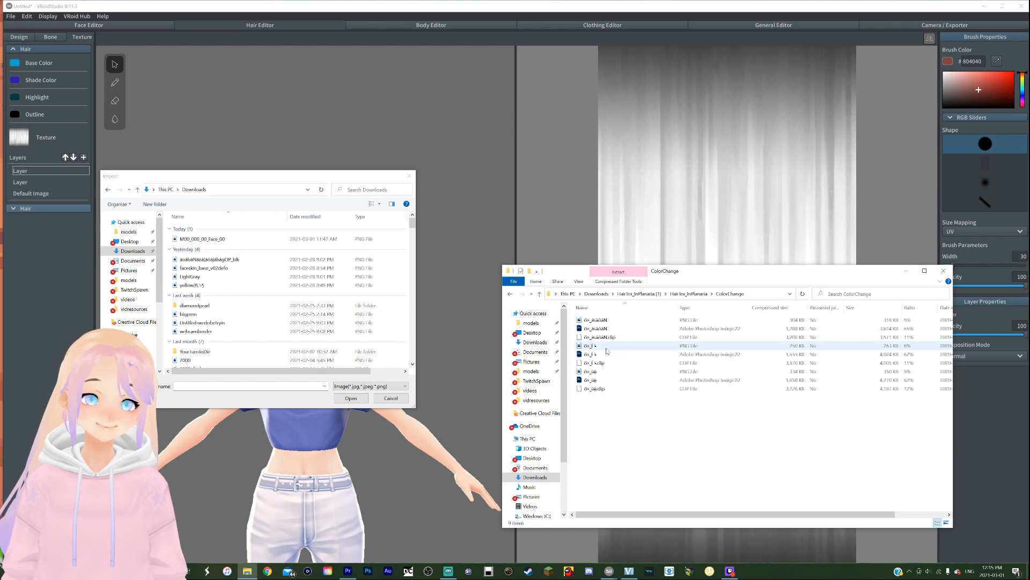
{"action": "double_click", "coordinate": [606, 321]}
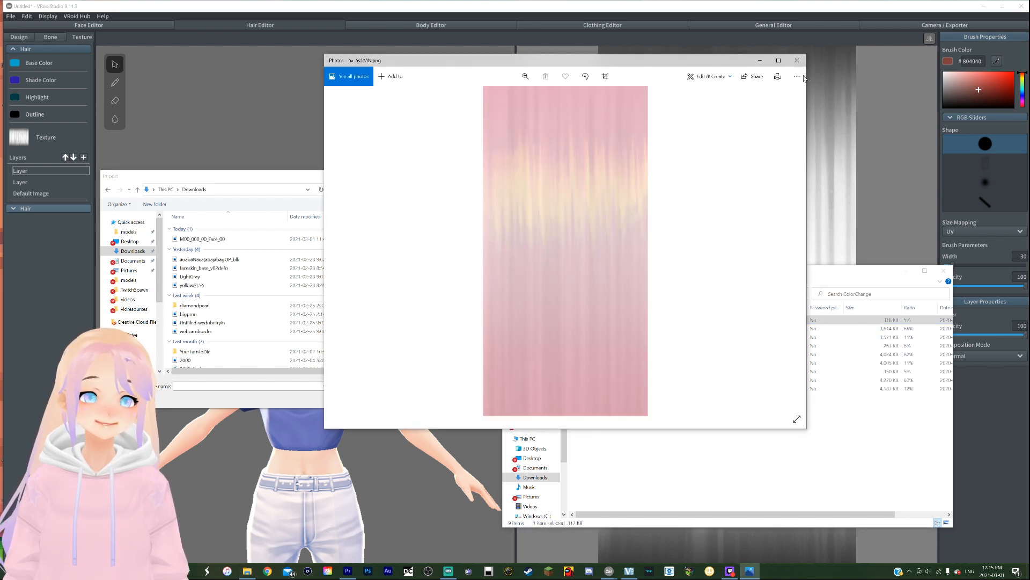
{"action": "left_click", "coordinate": [797, 60]}
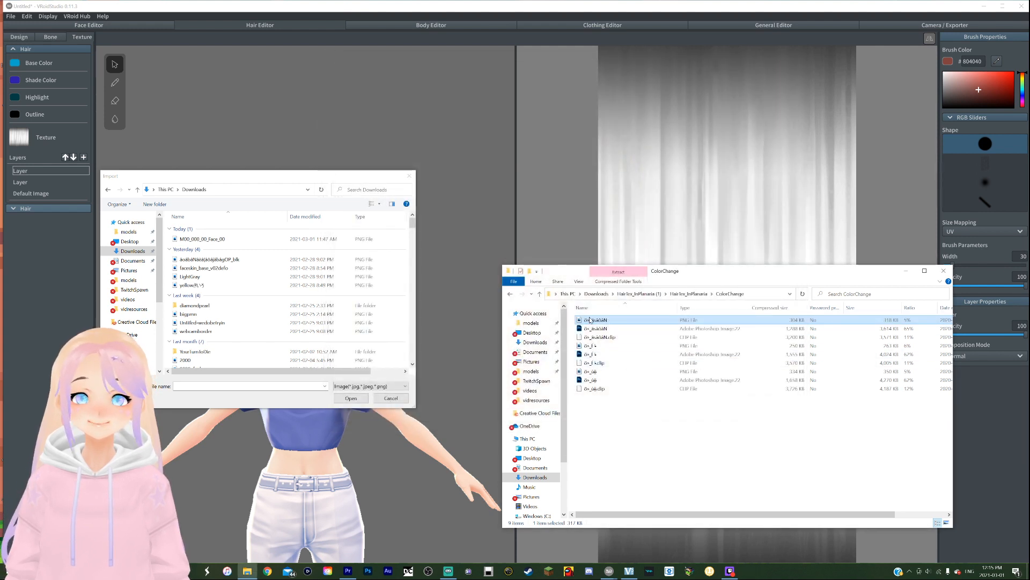
Copy the previewed pink and yellow hair PNG into Downloads, import it into the hair texture layer and minimize File Explorer.
{"action": "left_click_drag", "start_coordinate": [590, 320], "coordinate": [267, 234]}
{"action": "left_click", "coordinate": [272, 249]}
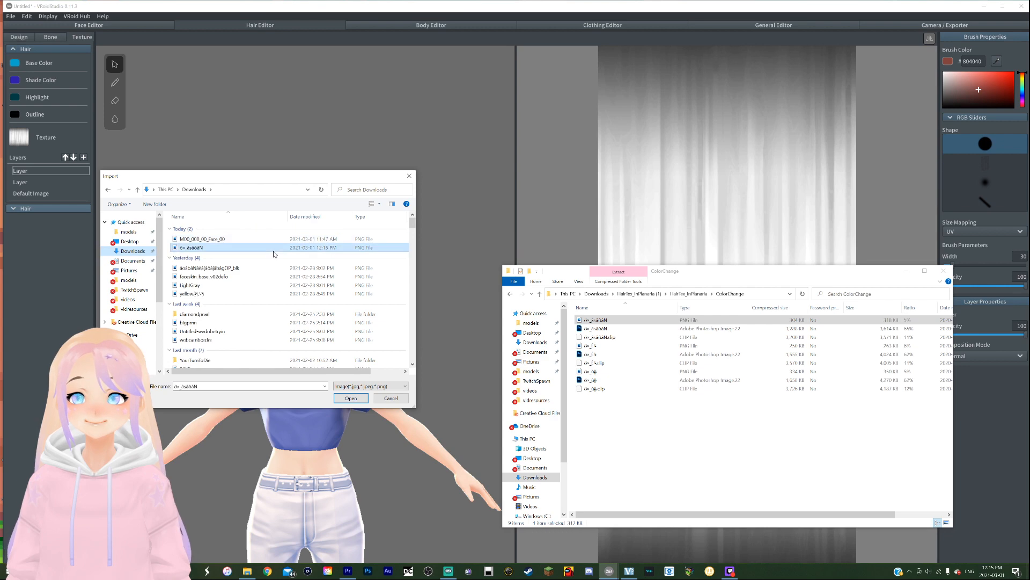
{"action": "left_click", "coordinate": [350, 397]}
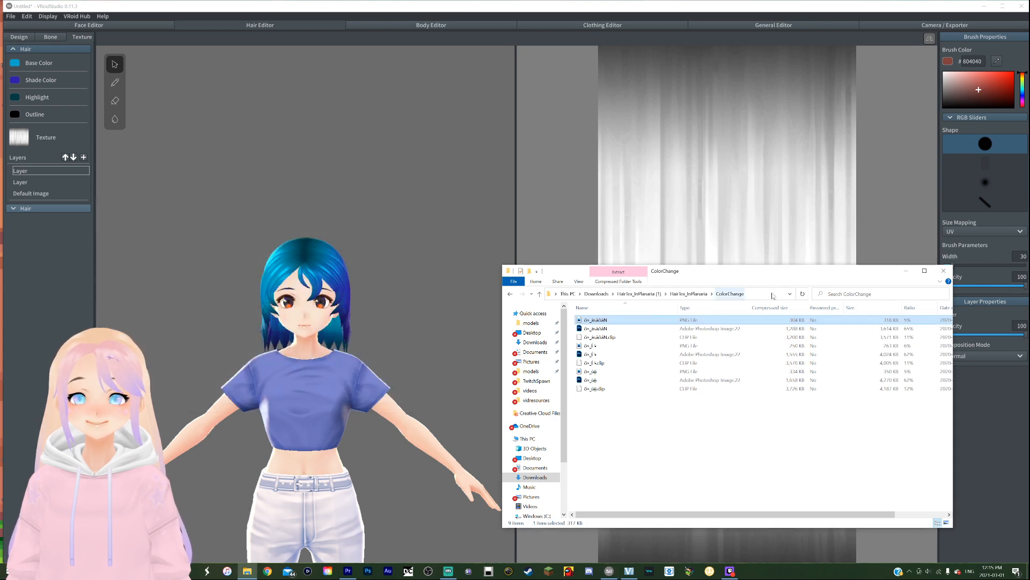
{"action": "left_click", "coordinate": [906, 271]}
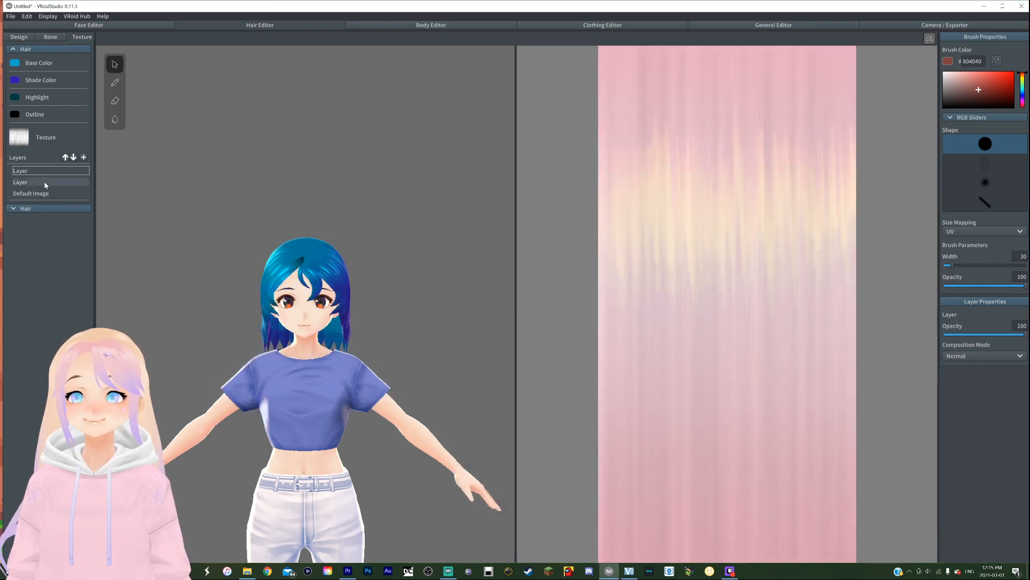
Set the first hair material's base color and shade color to white (#FFFFFF).
{"action": "mouse_move", "coordinate": [322, 258]}
{"action": "left_mouse_down"}
{"action": "mouse_move", "coordinate": [281, 262]}
{"action": "mouse_move", "coordinate": [317, 262]}
{"action": "mouse_move", "coordinate": [318, 272]}
{"action": "left_mouse_up"}
{"action": "scroll", "coordinate": [317, 275], "scroll_direction": "up", "scroll_amount": 4}
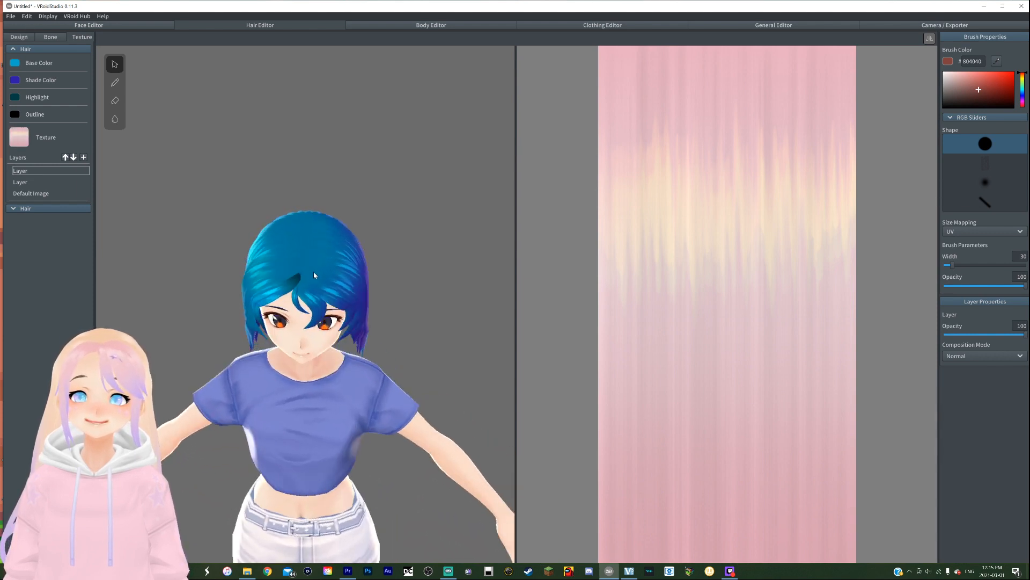
{"action": "mouse_move", "coordinate": [356, 270]}
{"action": "right_mouse_down"}
{"action": "mouse_move", "coordinate": [341, 260]}
{"action": "mouse_move", "coordinate": [356, 261]}
{"action": "right_mouse_up"}
{"action": "left_click", "coordinate": [15, 63]}
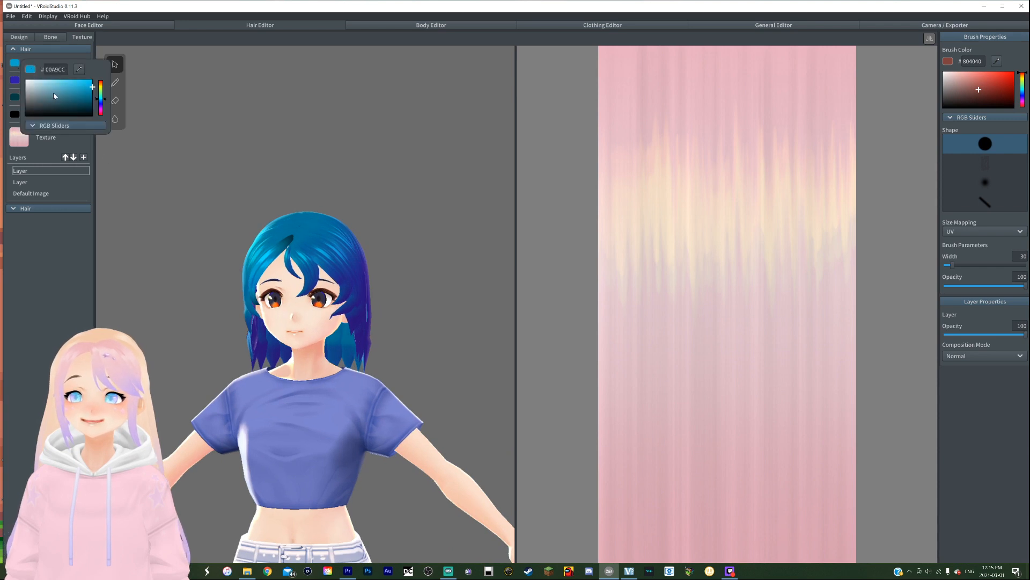
{"action": "left_click_drag", "start_coordinate": [54, 96], "coordinate": [25, 69]}
{"action": "left_click", "coordinate": [15, 81]}
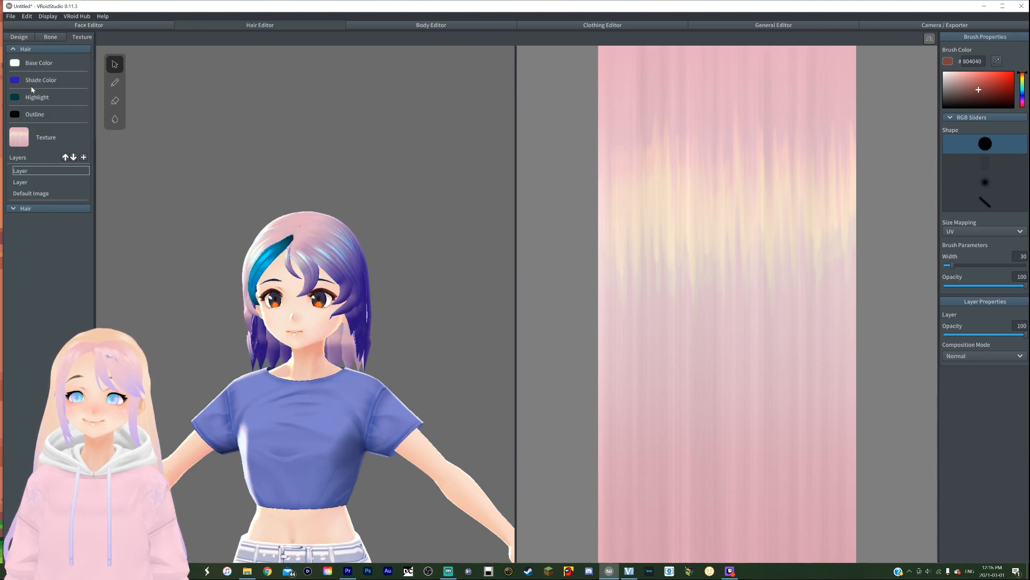
{"action": "left_click", "coordinate": [15, 80]}
{"action": "left_click_drag", "start_coordinate": [35, 100], "coordinate": [11, 79]}
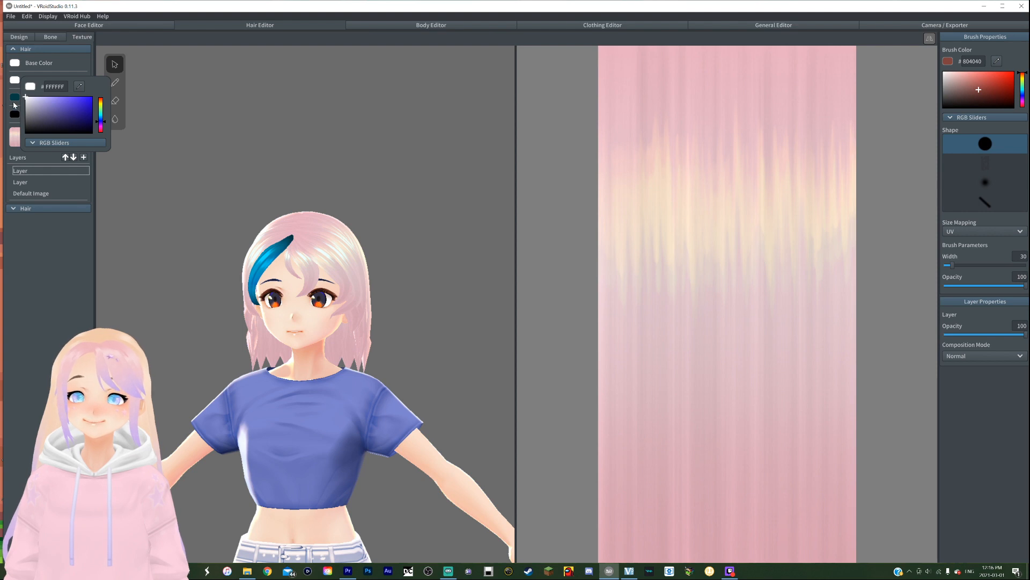
Try a white (#FFFFFF) highlight on the first hair material and view the hair from another angle.
{"action": "left_click", "coordinate": [15, 99]}
{"action": "left_click", "coordinate": [15, 98]}
{"action": "left_click_drag", "start_coordinate": [44, 120], "coordinate": [27, 107]}
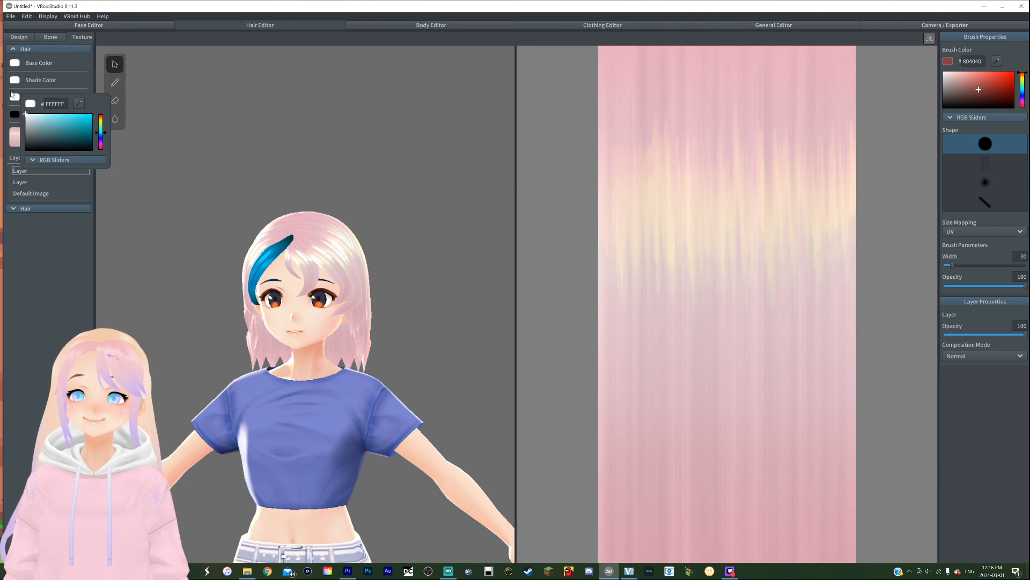
{"action": "left_click", "coordinate": [272, 148]}
{"action": "right_click_drag", "start_coordinate": [339, 170], "coordinate": [439, 174]}
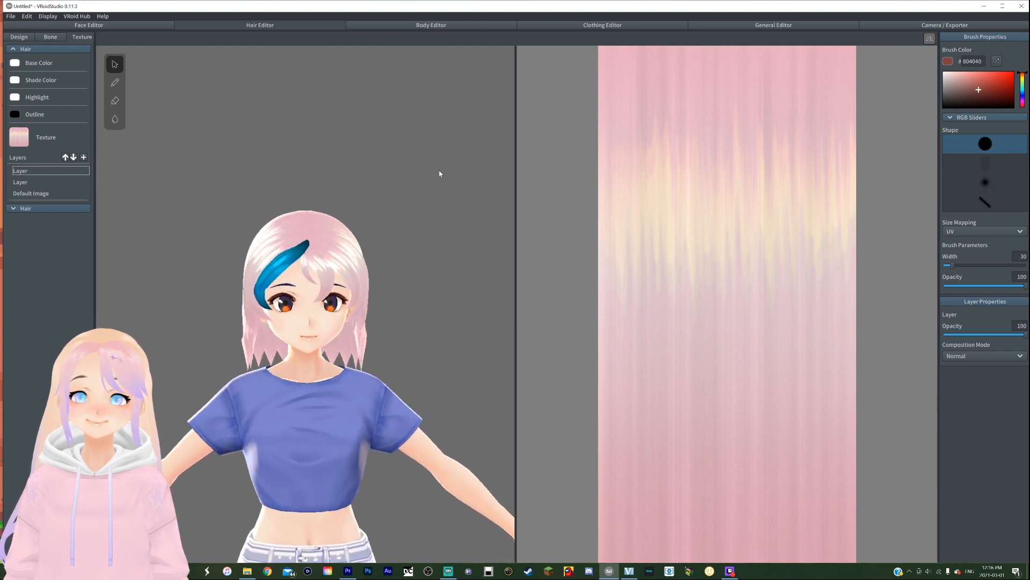
Set the first hair material's highlight color to black and check the hair from another angle.
{"action": "left_click", "coordinate": [15, 97]}
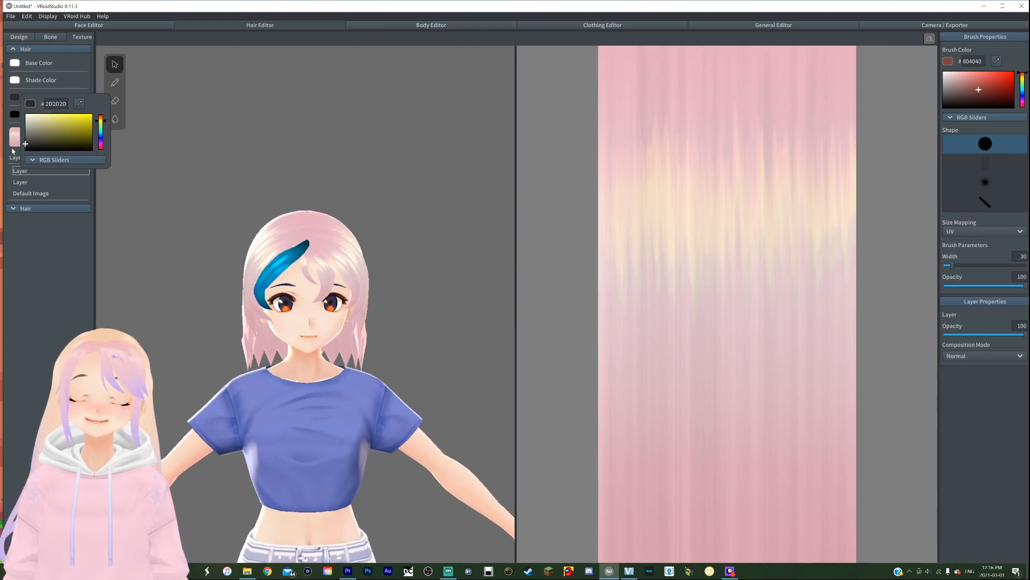
{"action": "left_click_drag", "start_coordinate": [12, 151], "coordinate": [9, 158]}
{"action": "right_click_drag", "start_coordinate": [378, 234], "coordinate": [292, 235]}
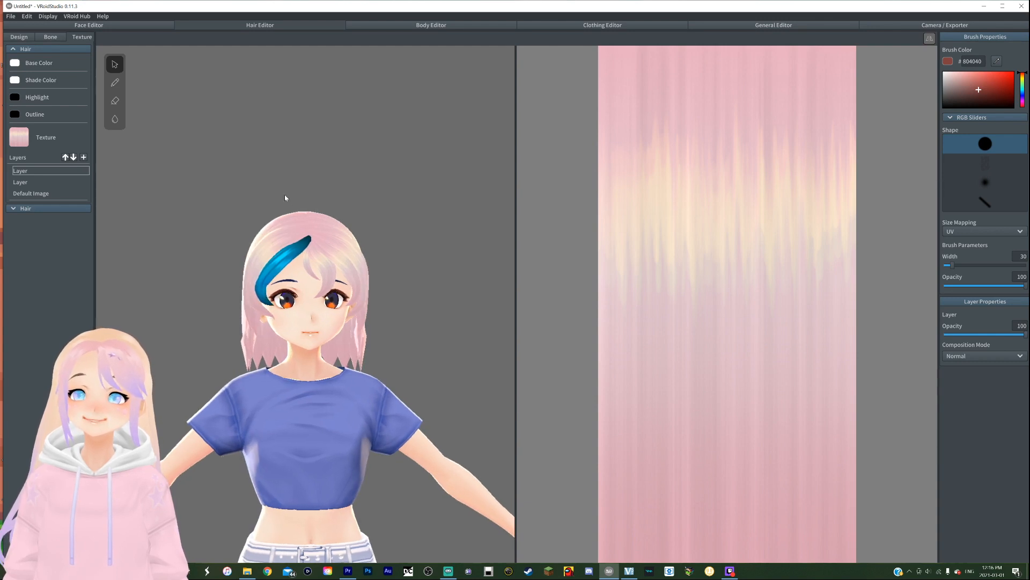
Set the first hair material's base color to light purple (#C09AFF) and its shade color to light purple.
{"action": "left_click", "coordinate": [15, 64]}
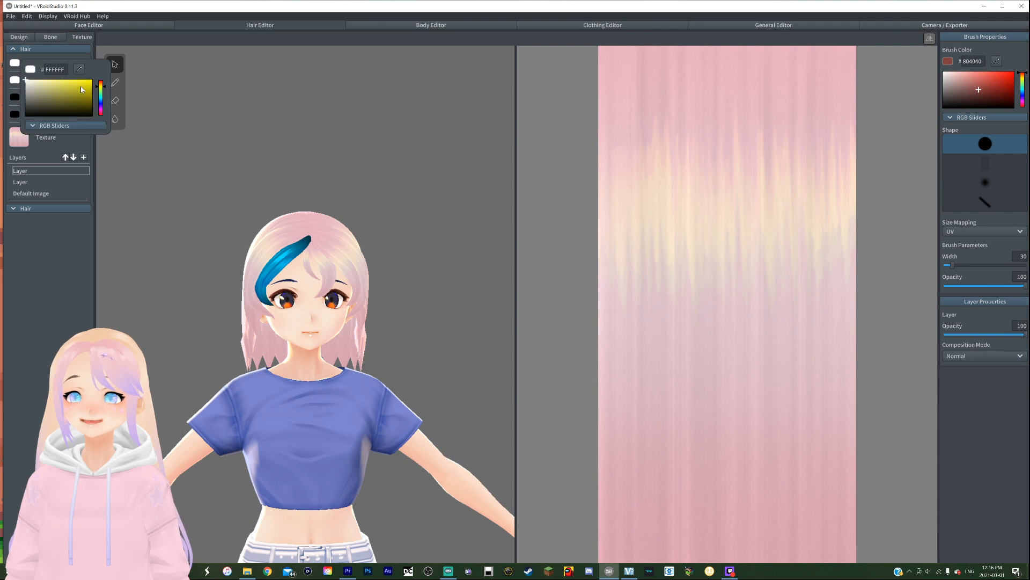
{"action": "mouse_move", "coordinate": [81, 86]}
{"action": "left_mouse_down"}
{"action": "mouse_move", "coordinate": [99, 75]}
{"action": "mouse_move", "coordinate": [72, 88]}
{"action": "mouse_move", "coordinate": [55, 72]}
{"action": "mouse_move", "coordinate": [101, 108]}
{"action": "left_mouse_up"}
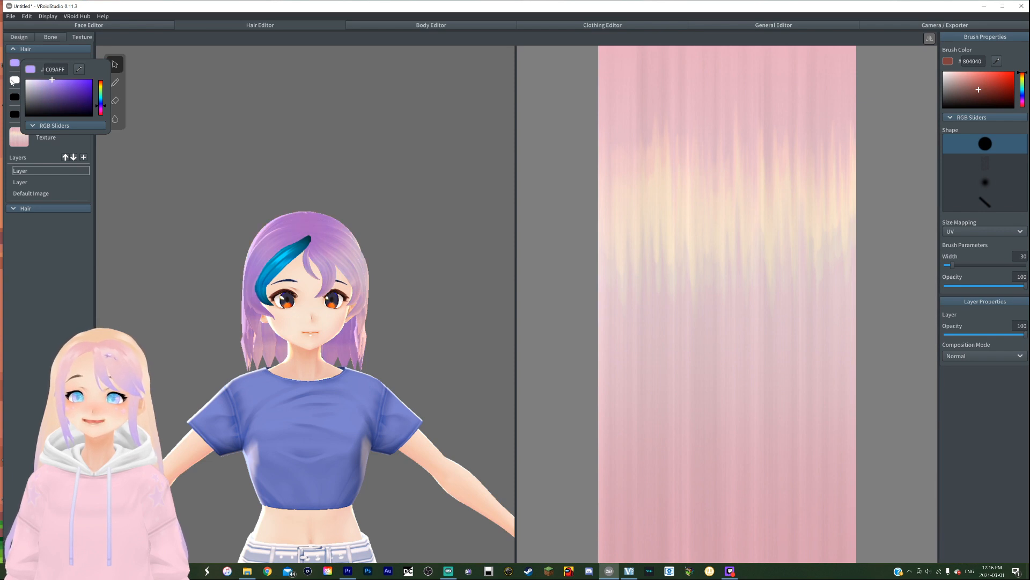
{"action": "left_click", "coordinate": [13, 81]}
{"action": "left_click", "coordinate": [15, 80]}
{"action": "left_click_drag", "start_coordinate": [100, 104], "coordinate": [100, 106]}
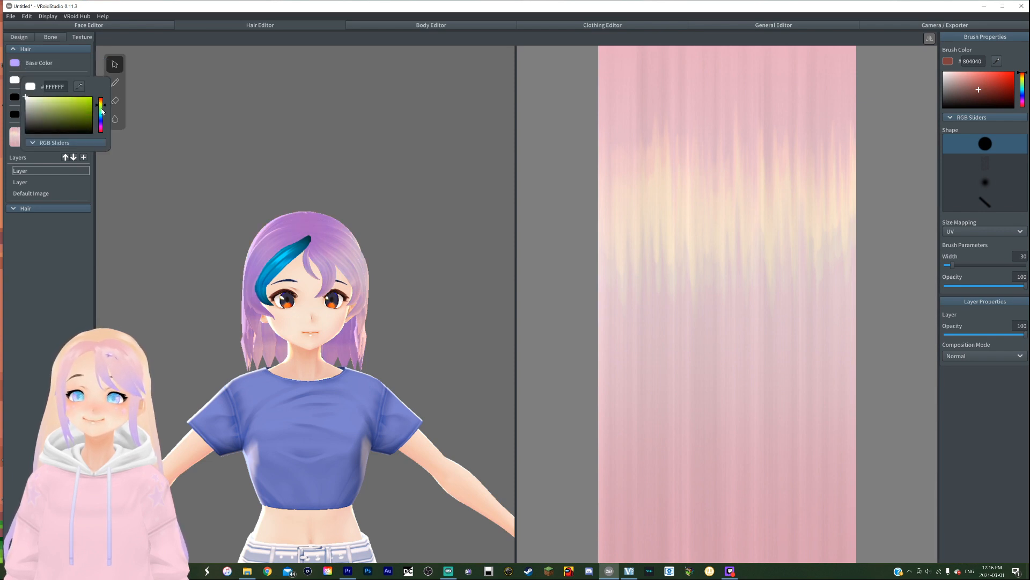
{"action": "left_click_drag", "start_coordinate": [100, 105], "coordinate": [101, 119]}
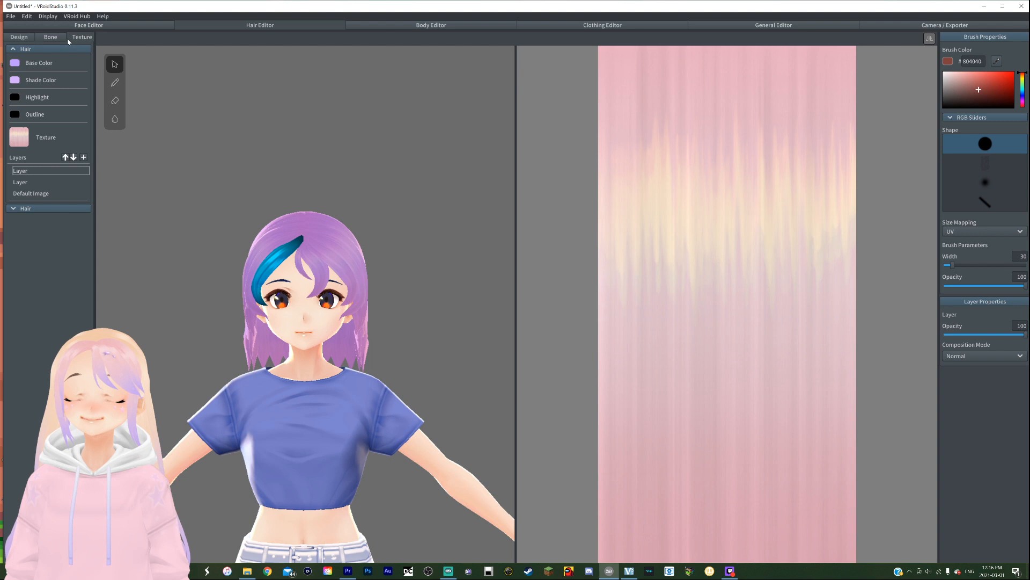
Delete the blue bang strand from the hair design and check the hair from another angle.
{"action": "left_click", "coordinate": [18, 36]}
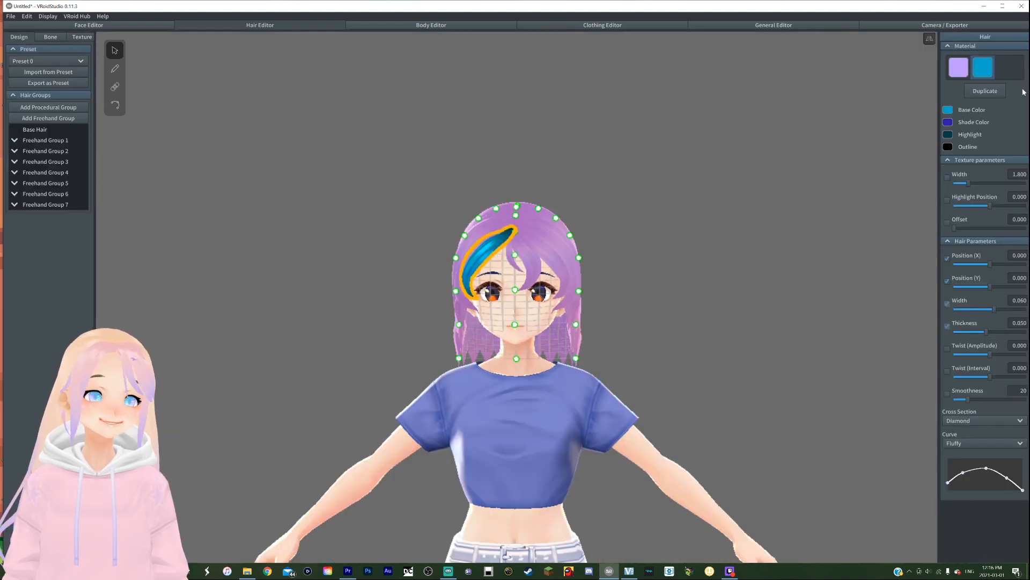
{"action": "key", "text": "Delete"}
{"action": "left_click_drag", "start_coordinate": [812, 171], "coordinate": [911, 174]}
{"action": "right_click_drag", "start_coordinate": [909, 174], "coordinate": [919, 174]}
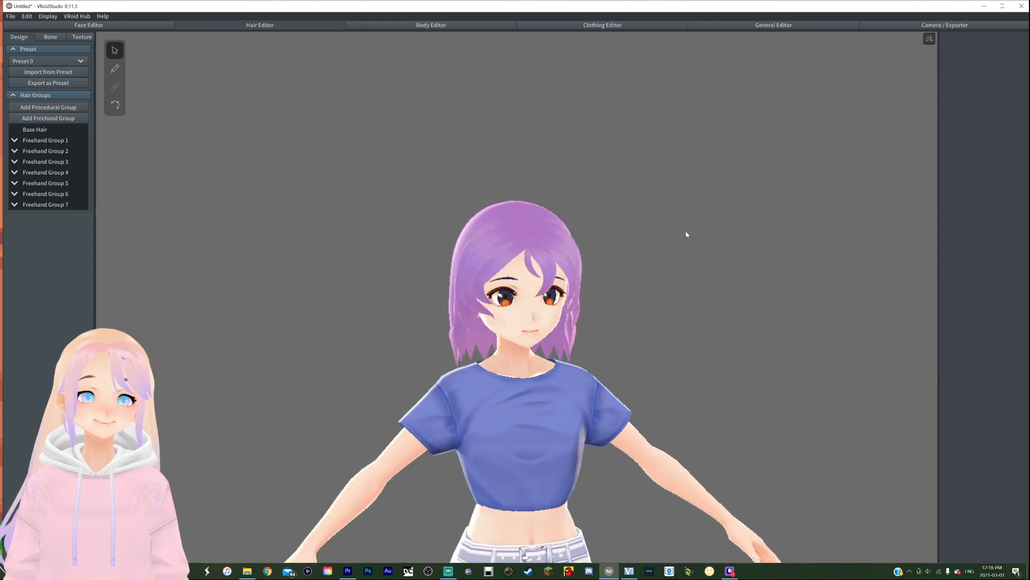
Duplicate the purple material for the center bang strand and set the copy's base color to light yellow (#FFF39A).
{"action": "left_click", "coordinate": [548, 267]}
{"action": "right_click_drag", "start_coordinate": [729, 248], "coordinate": [724, 248]}
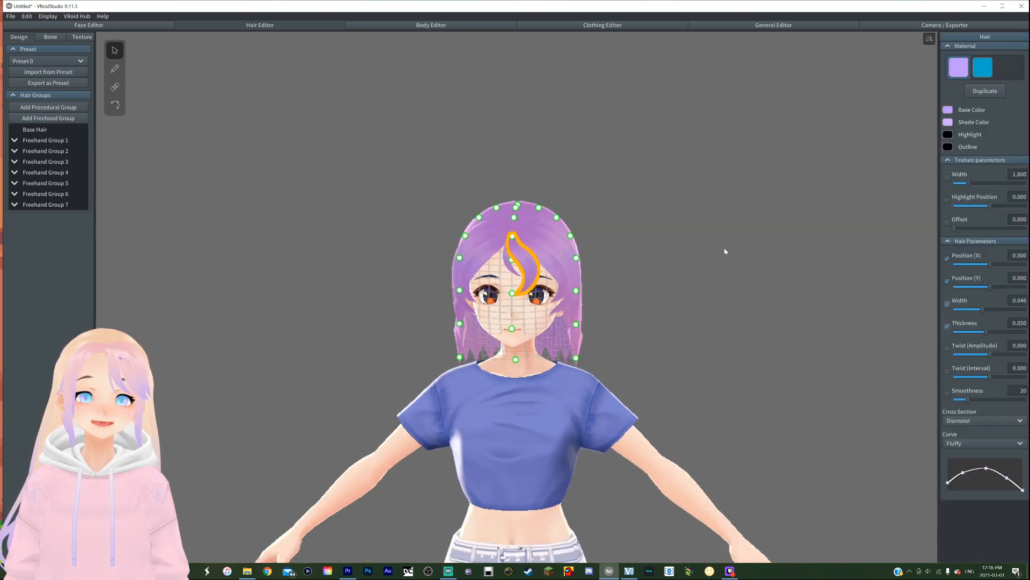
{"action": "left_click", "coordinate": [984, 70]}
{"action": "left_click", "coordinate": [964, 72]}
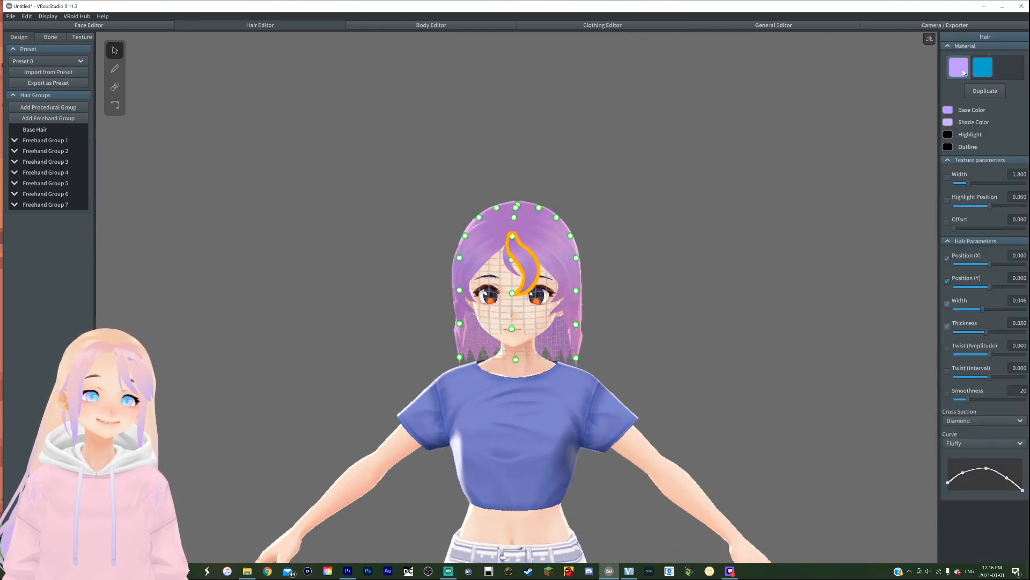
{"action": "left_click", "coordinate": [990, 91]}
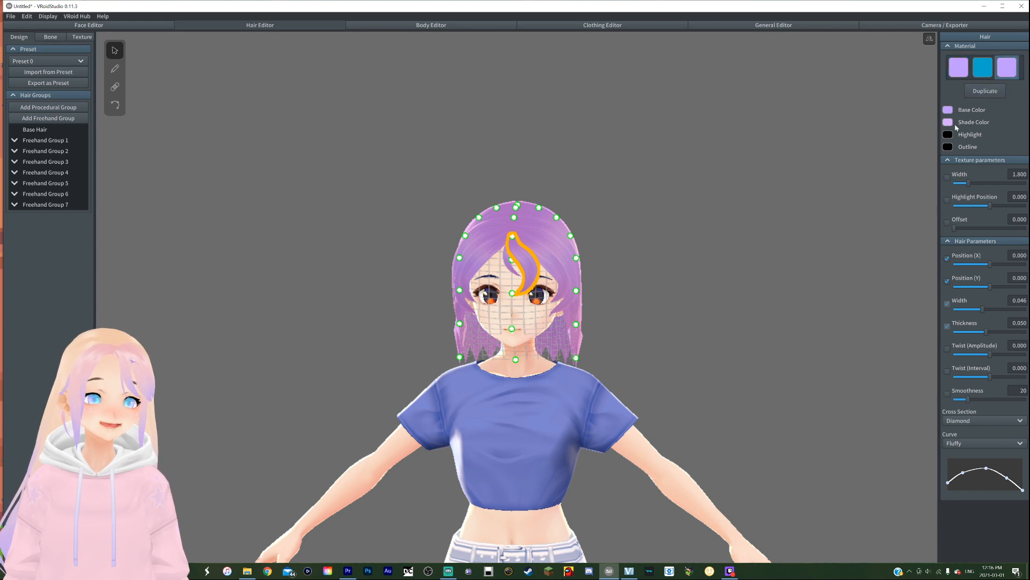
{"action": "left_click", "coordinate": [947, 110]}
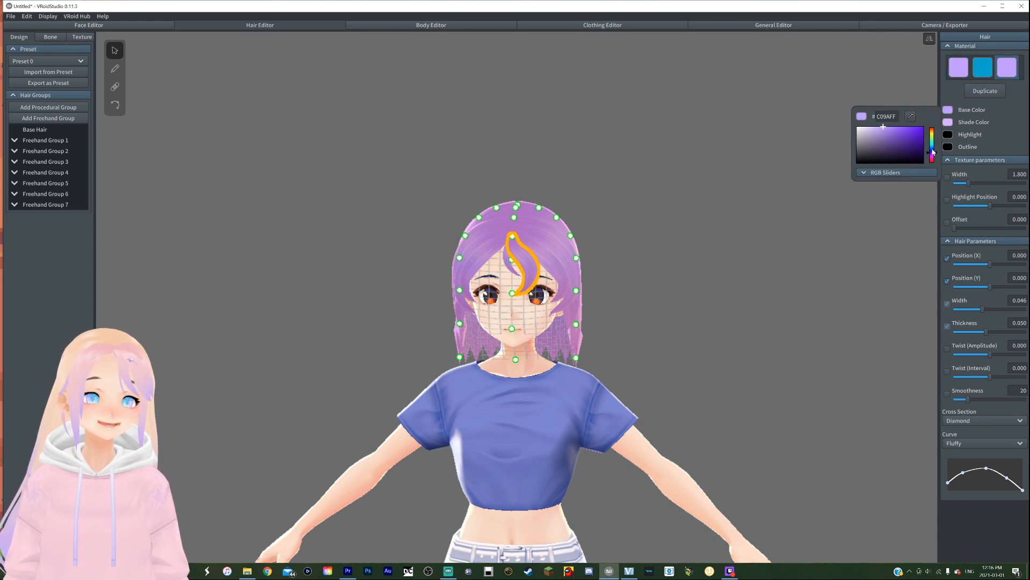
{"action": "left_click_drag", "start_coordinate": [932, 152], "coordinate": [933, 134]}
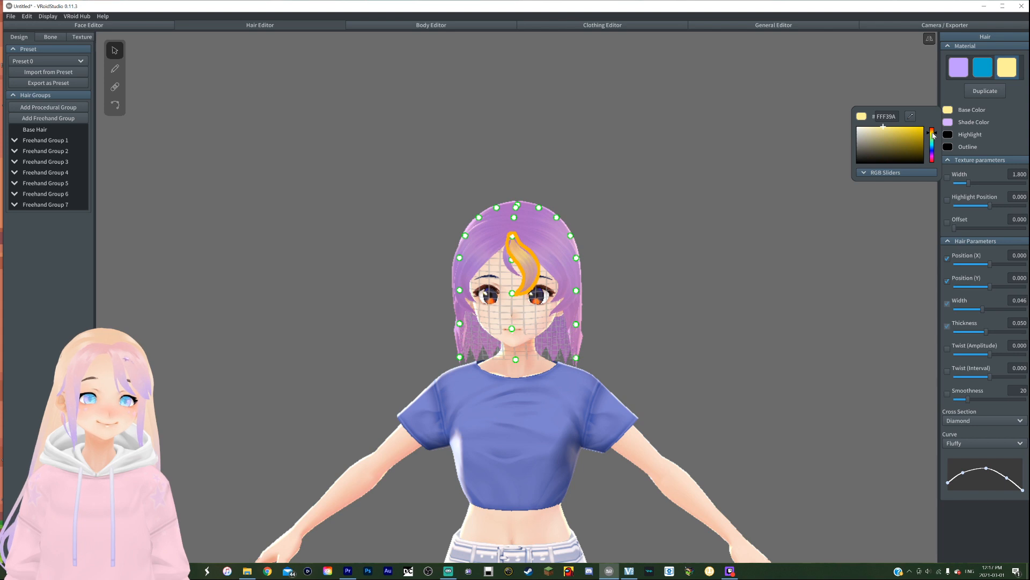
Set the duplicated material's shade color to pale yellow (#F6FFAD) and deselect the strand.
{"action": "left_click", "coordinate": [952, 122]}
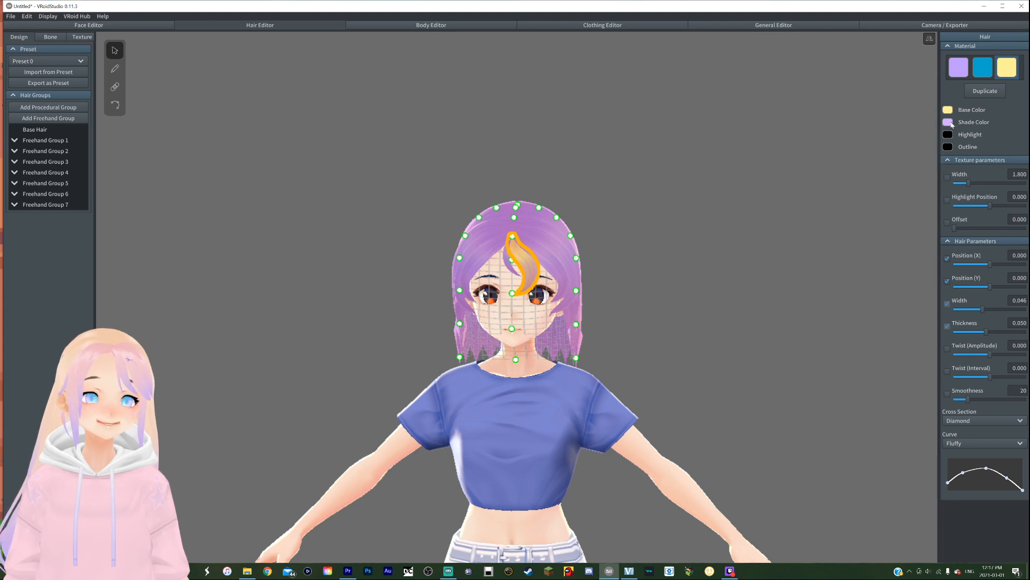
{"action": "left_click_drag", "start_coordinate": [931, 159], "coordinate": [932, 147]}
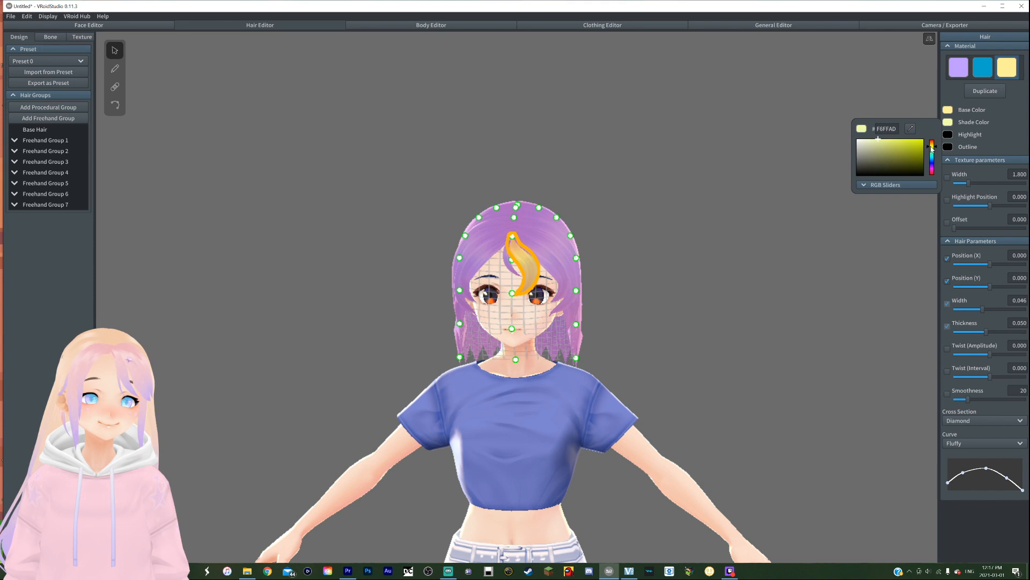
{"action": "left_click", "coordinate": [807, 179]}
{"action": "left_click", "coordinate": [807, 178]}
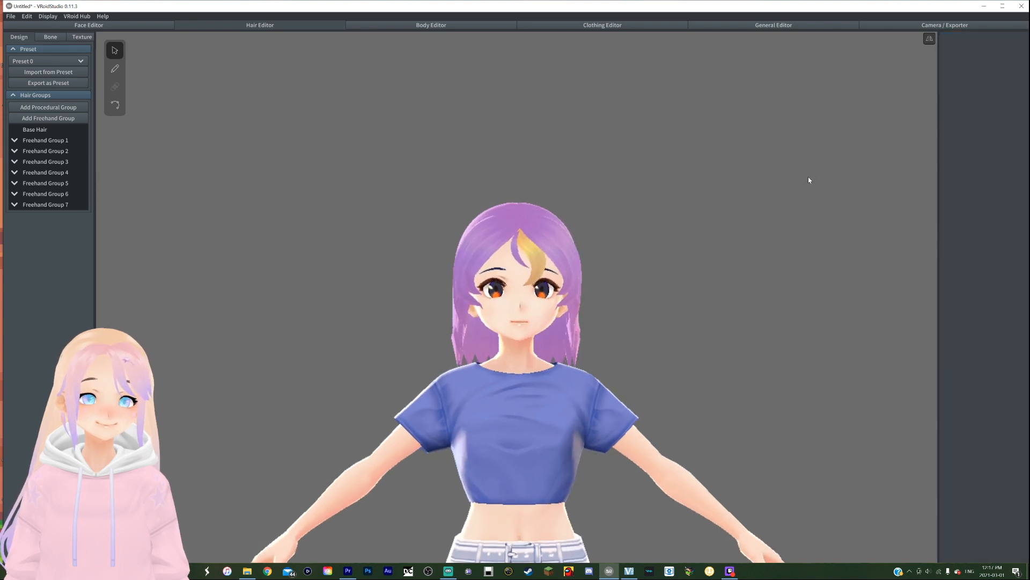
Assign the yellow material to the thin center bang strand and the wider bang strand beside it.
{"action": "left_click", "coordinate": [510, 260]}
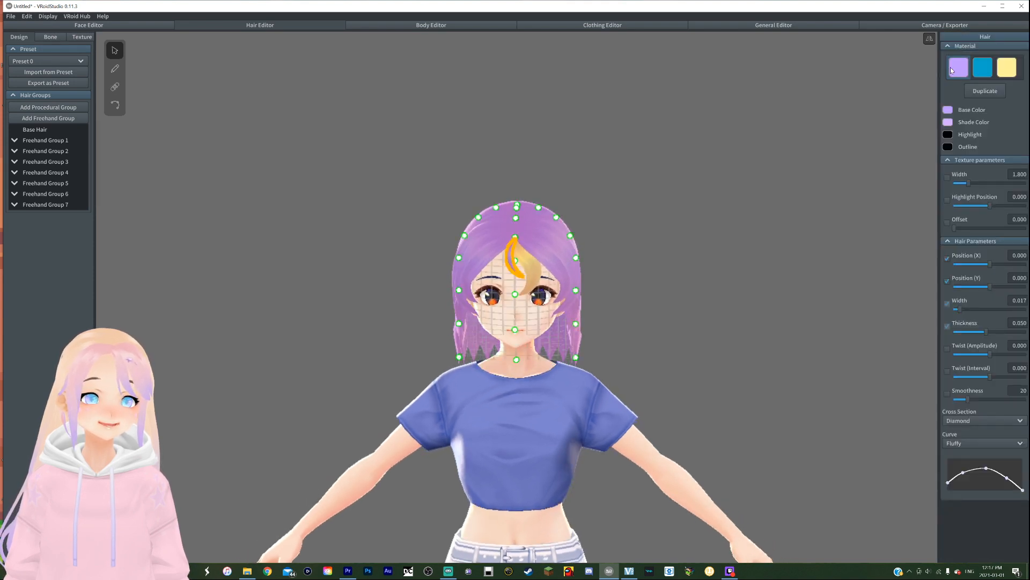
{"action": "left_click", "coordinate": [825, 138]}
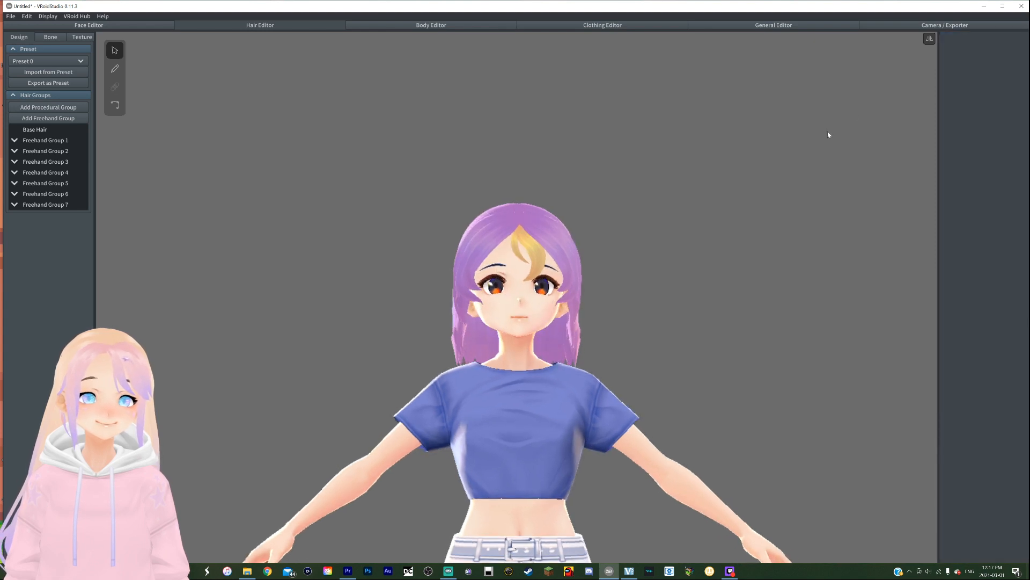
{"action": "mouse_move", "coordinate": [797, 175]}
{"action": "right_mouse_down"}
{"action": "mouse_move", "coordinate": [763, 184]}
{"action": "mouse_move", "coordinate": [804, 182]}
{"action": "mouse_move", "coordinate": [795, 183]}
{"action": "right_mouse_up"}
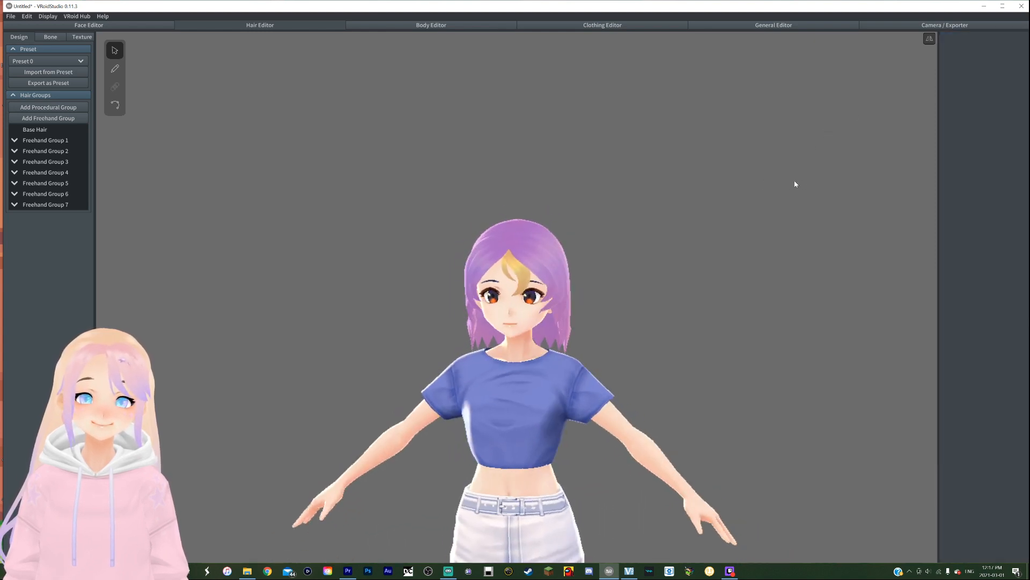
{"action": "left_click", "coordinate": [548, 269]}
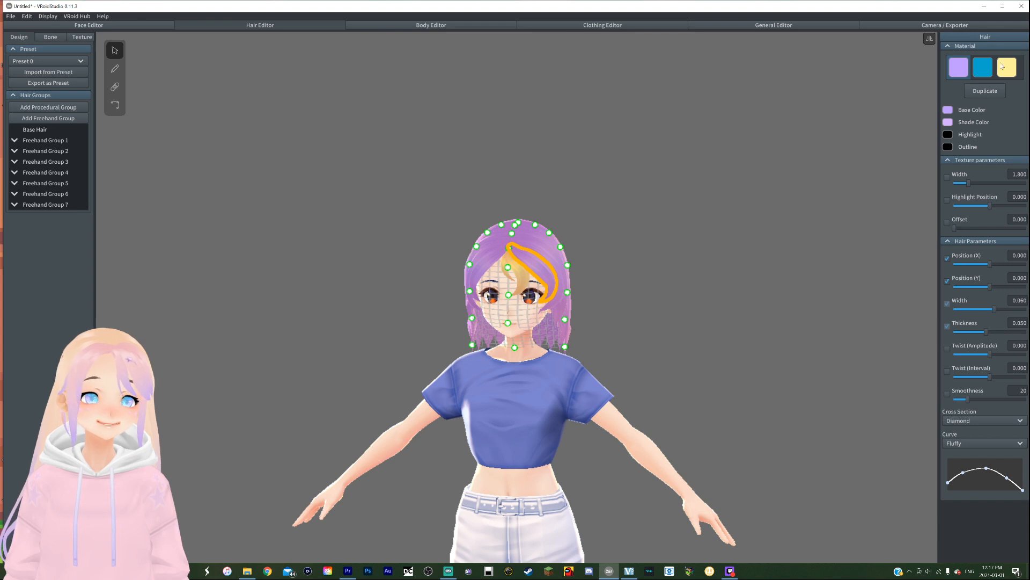
{"action": "left_click", "coordinate": [842, 159]}
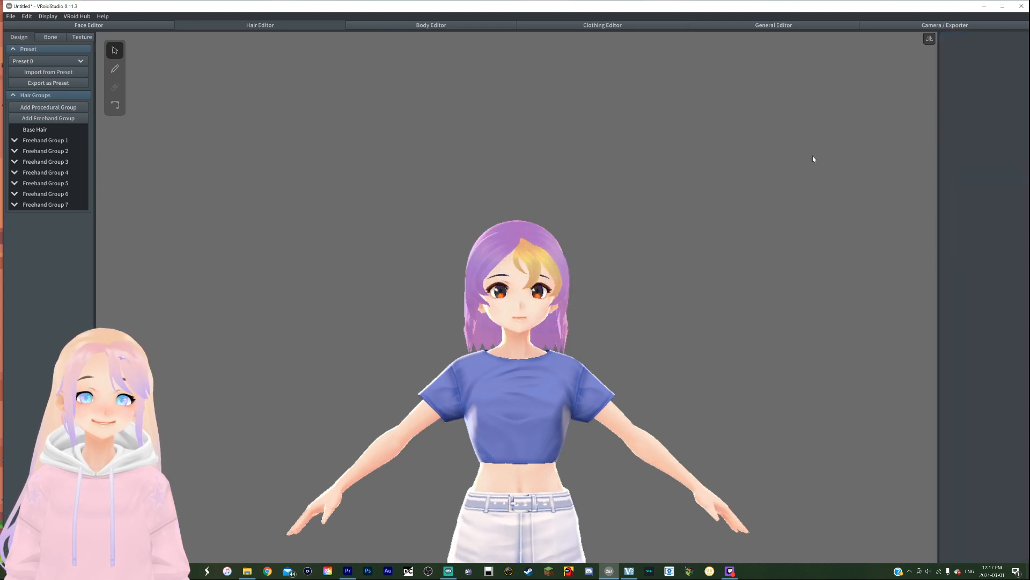
{"action": "right_click_drag", "start_coordinate": [810, 156], "coordinate": [768, 206]}
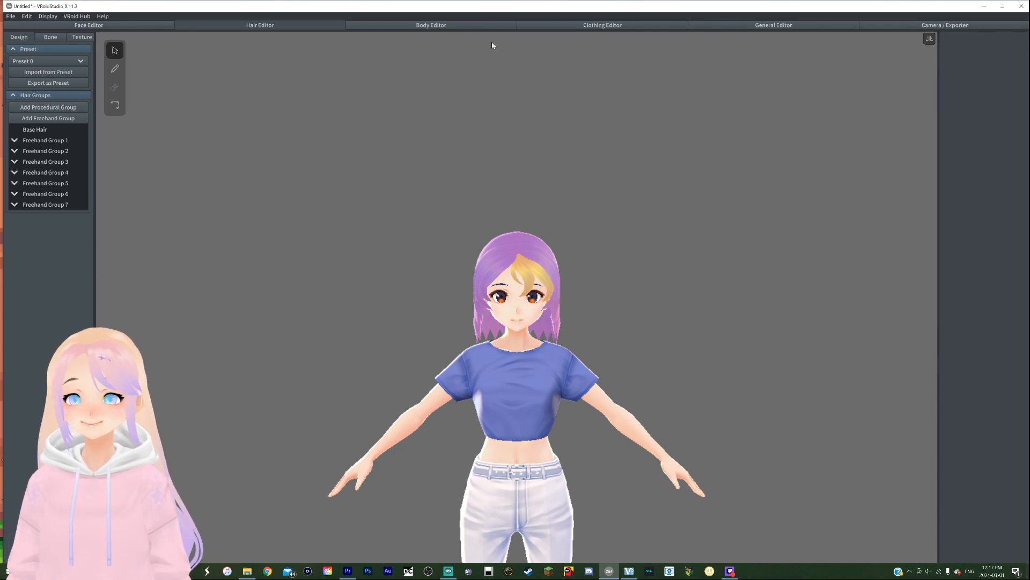
Select Freehand Groups 1 through 7 for hair bones and generate the bone groups.
{"action": "left_click", "coordinate": [51, 37]}
{"action": "left_click", "coordinate": [25, 103]}
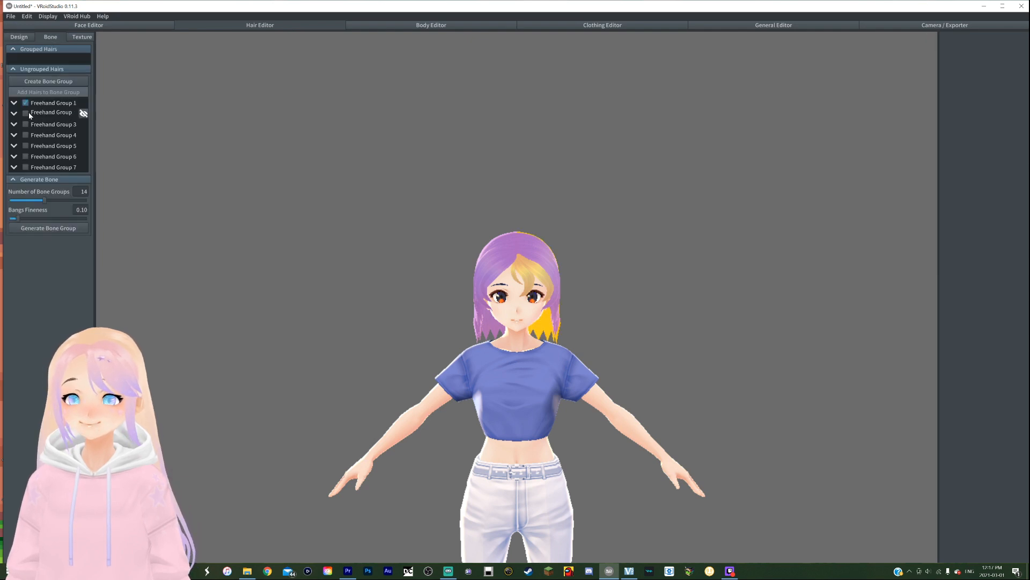
{"action": "left_click", "coordinate": [26, 113]}
{"action": "left_click", "coordinate": [25, 124]}
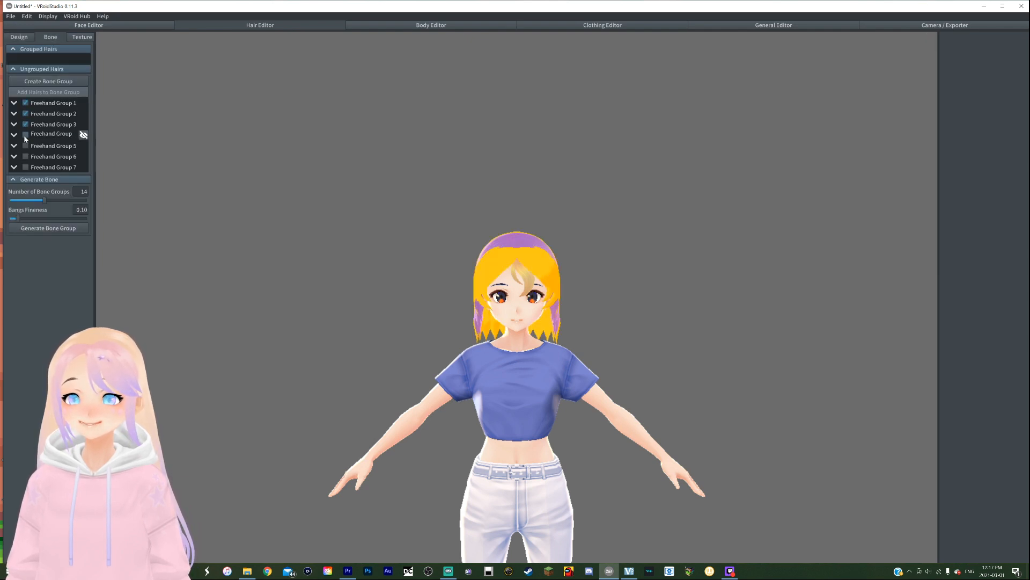
{"action": "left_click", "coordinate": [26, 135]}
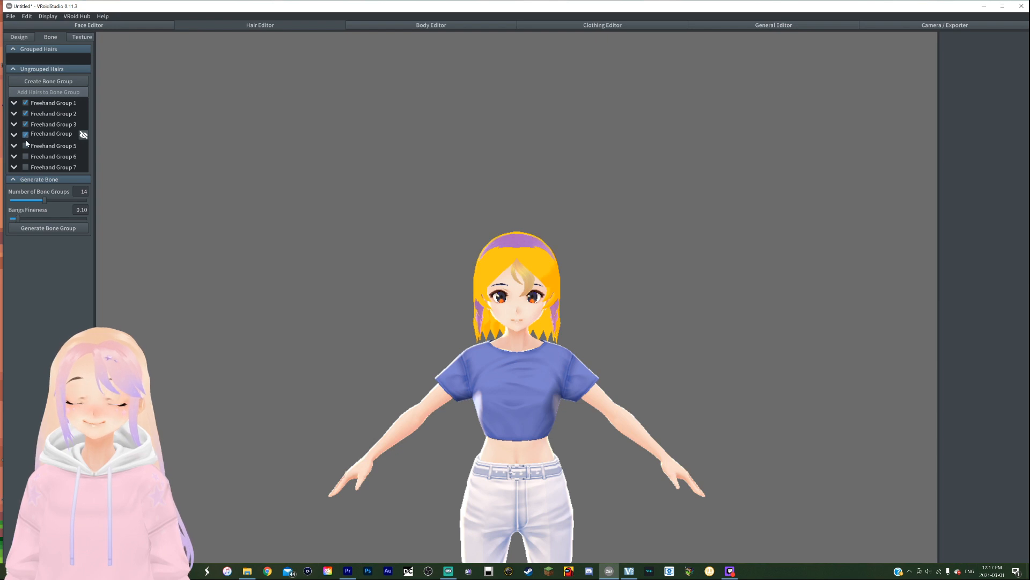
{"action": "left_click", "coordinate": [26, 157]}
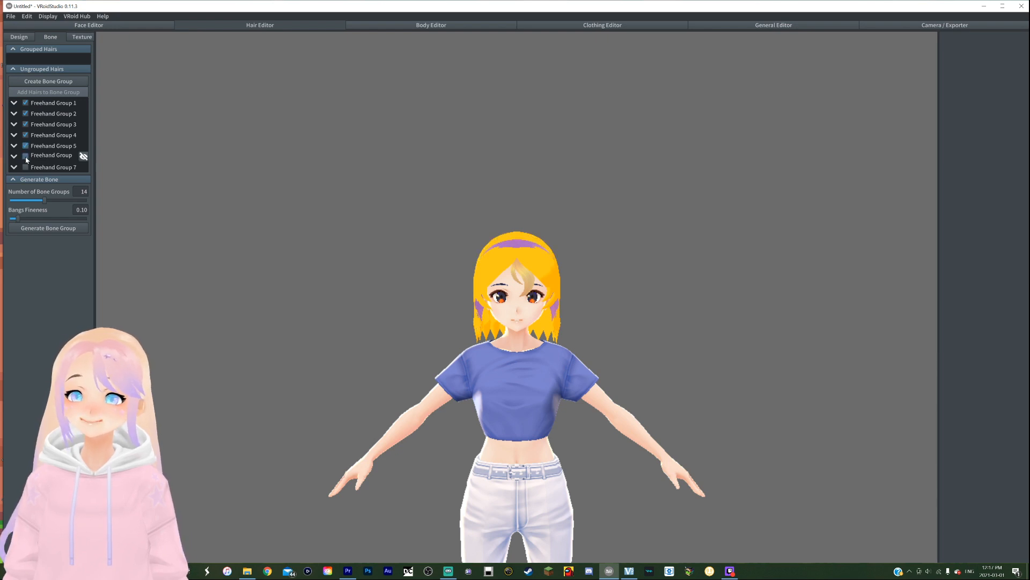
{"action": "left_click", "coordinate": [26, 167]}
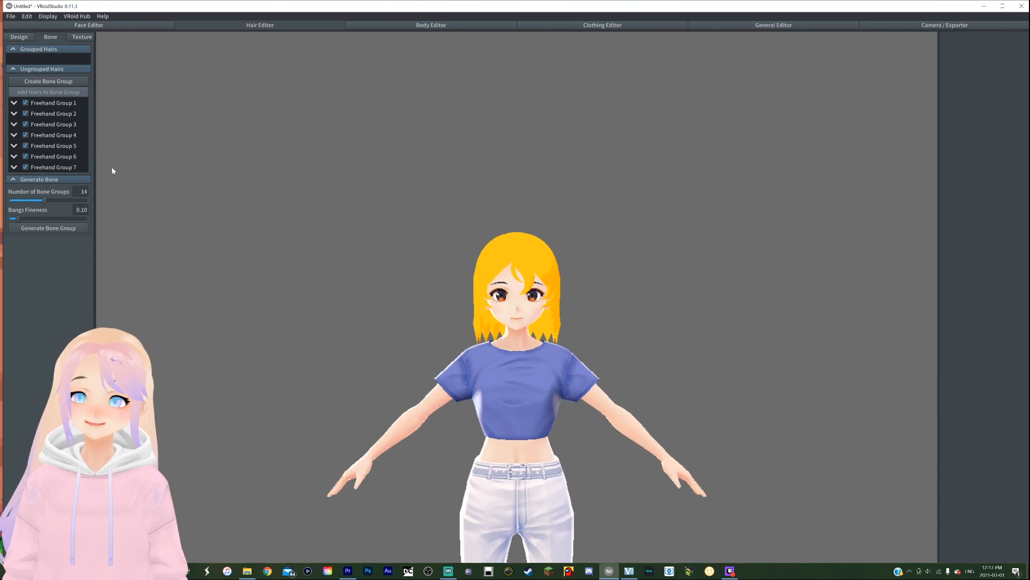
{"action": "left_click", "coordinate": [56, 227]}
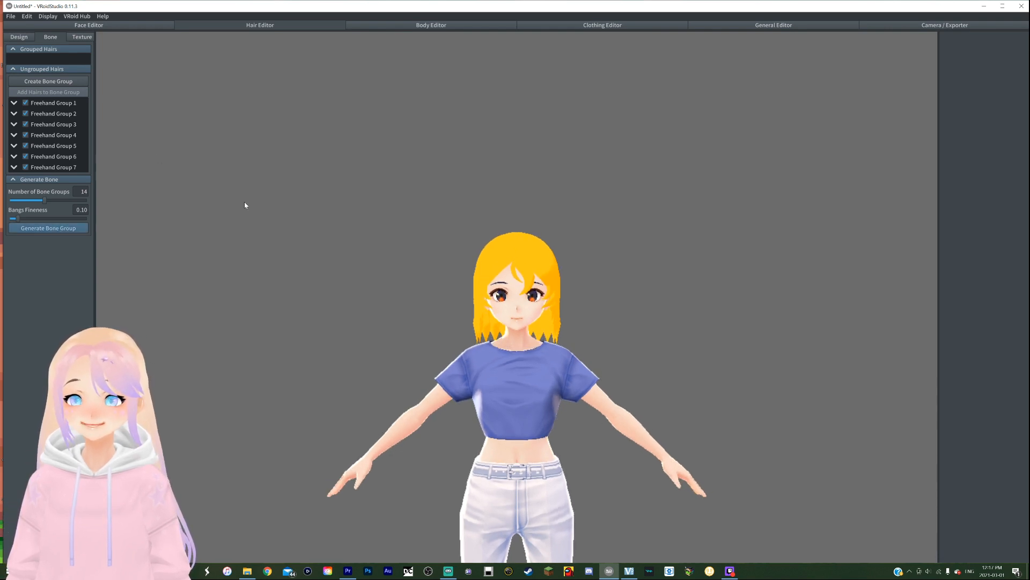
{"action": "left_click_drag", "start_coordinate": [362, 198], "coordinate": [443, 196]}
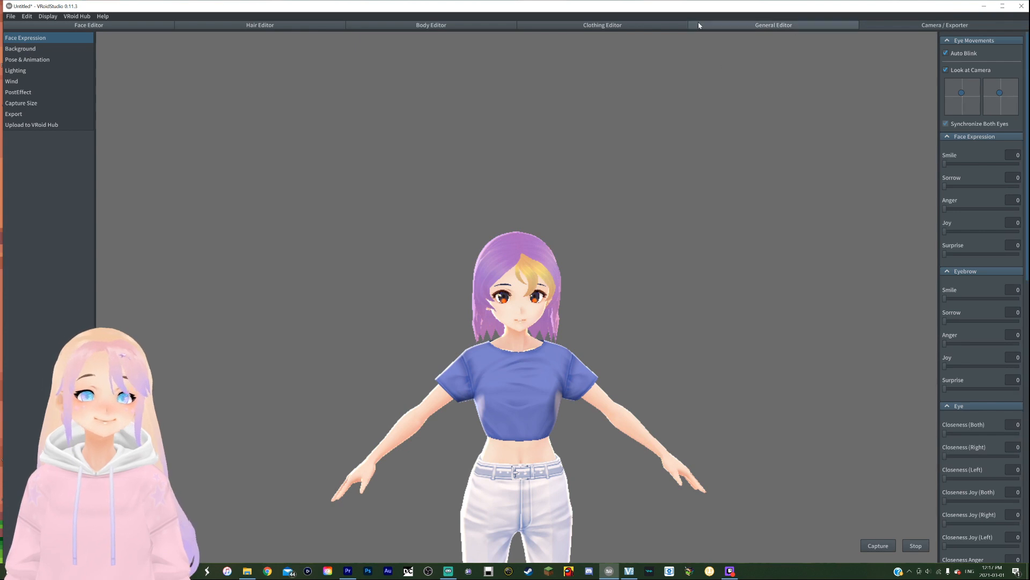
Test the hair movement with the wind's X direction at 0.42 and return it to 0.00.
{"action": "left_click", "coordinate": [31, 82]}
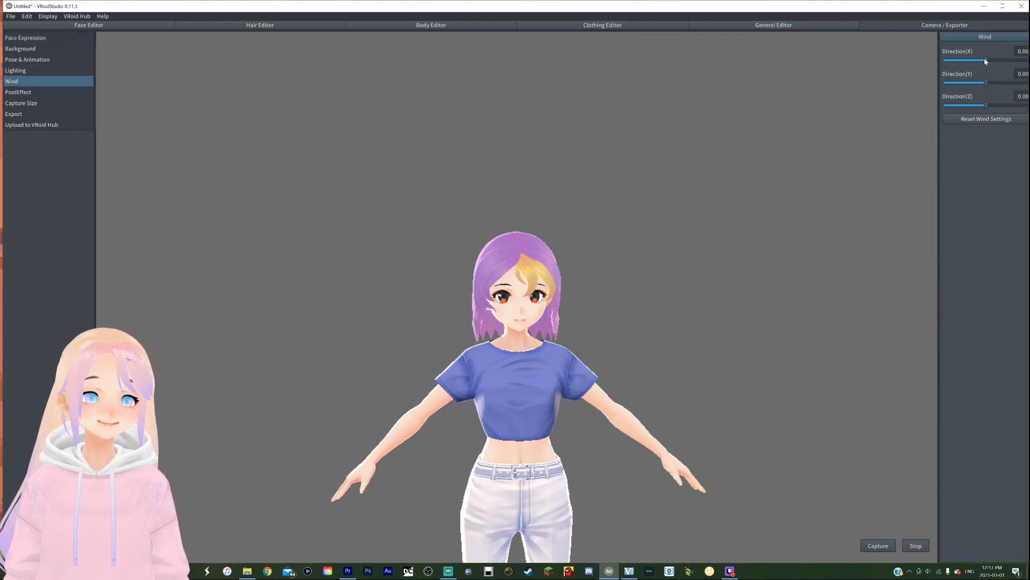
{"action": "left_click_drag", "start_coordinate": [985, 60], "coordinate": [993, 61]}
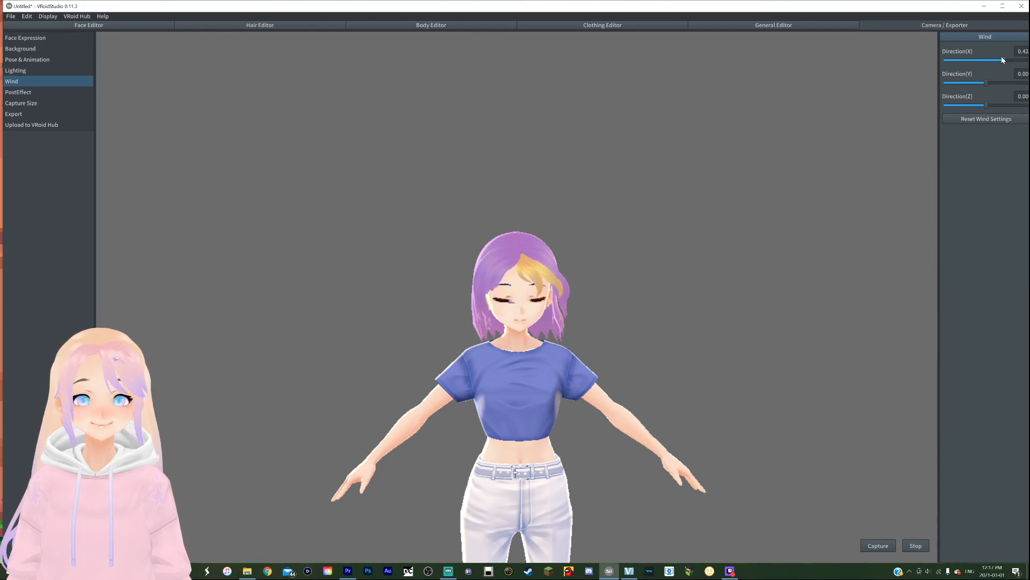
{"action": "mouse_move", "coordinate": [1001, 57]}
{"action": "left_mouse_down"}
{"action": "mouse_move", "coordinate": [1024, 60]}
{"action": "mouse_move", "coordinate": [986, 62]}
{"action": "left_mouse_up"}
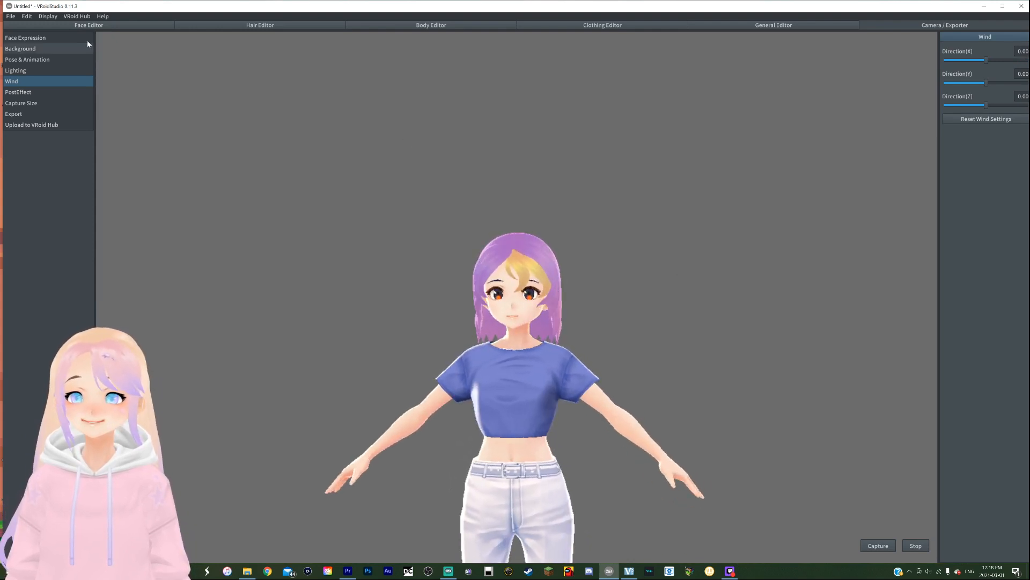
Open the face textures in the Face Editor and add a new layer to the Face Skin texture.
{"action": "left_click", "coordinate": [82, 25]}
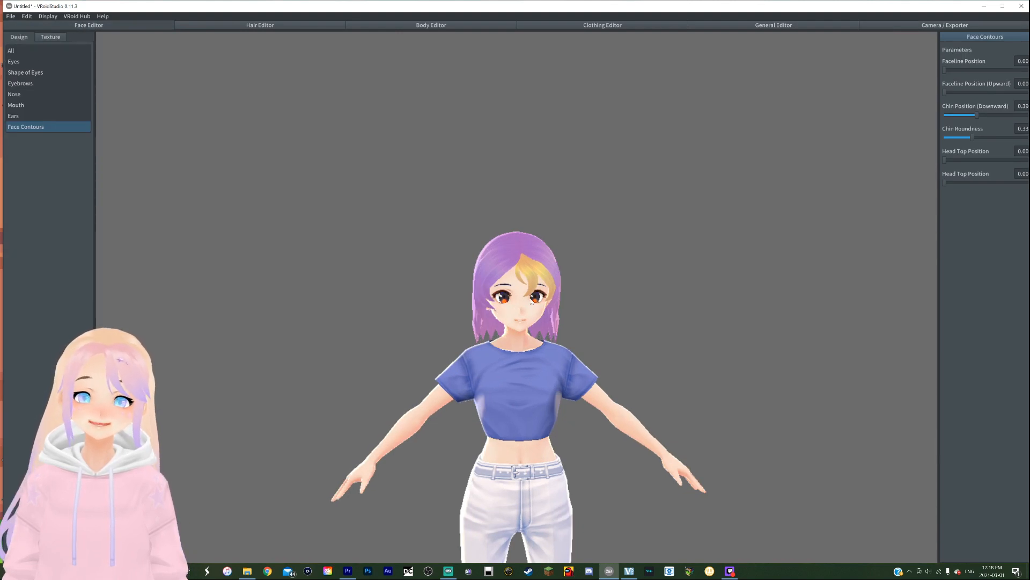
{"action": "scroll", "coordinate": [532, 302], "scroll_direction": "up", "scroll_amount": 1}
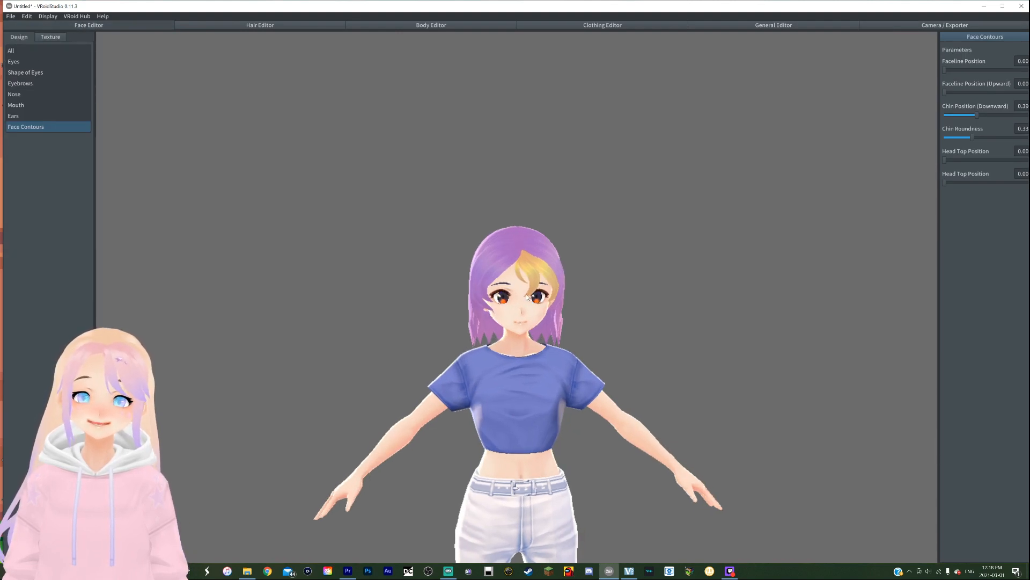
{"action": "left_click", "coordinate": [48, 38]}
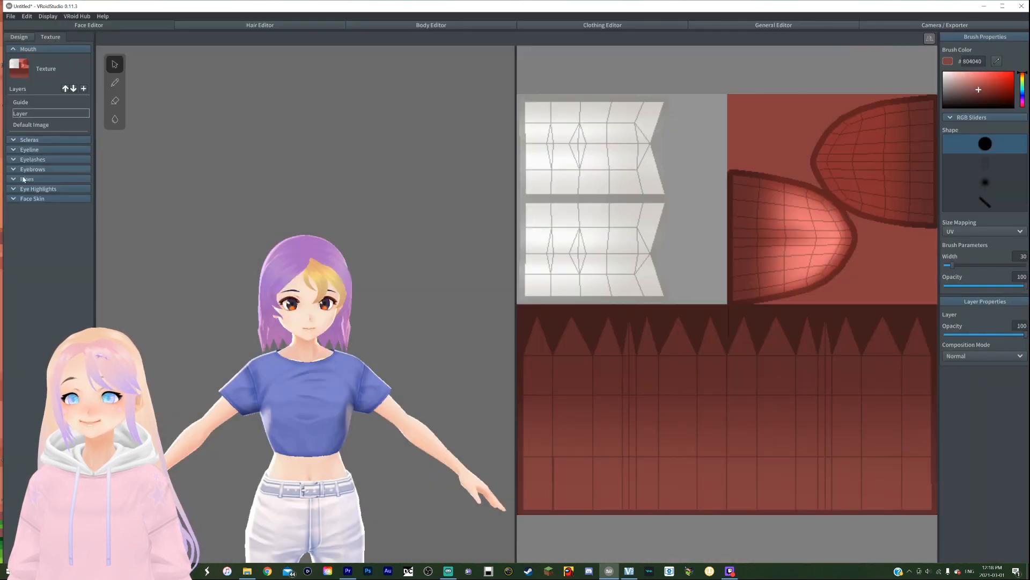
{"action": "left_click", "coordinate": [12, 199]}
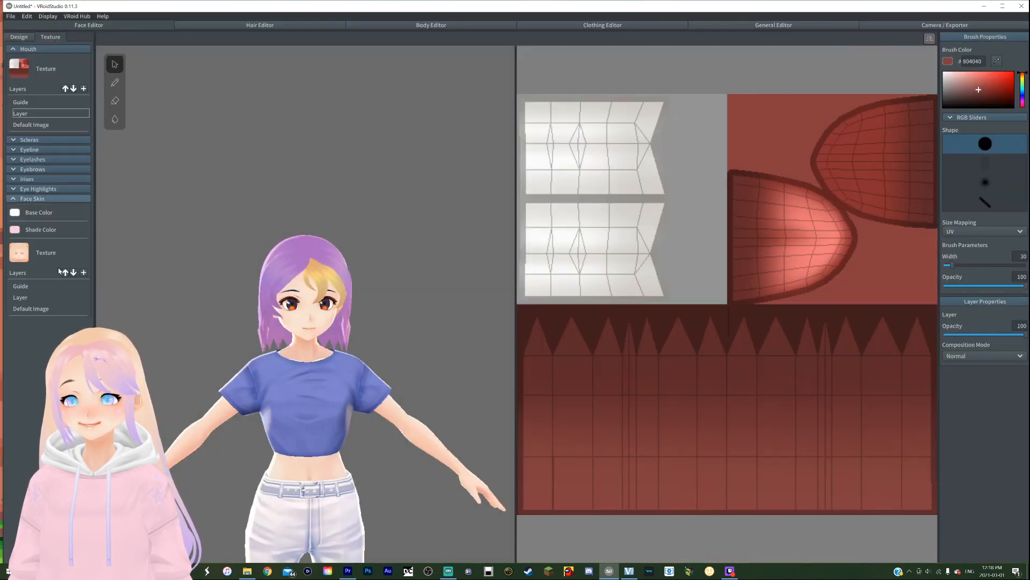
{"action": "left_click", "coordinate": [83, 273]}
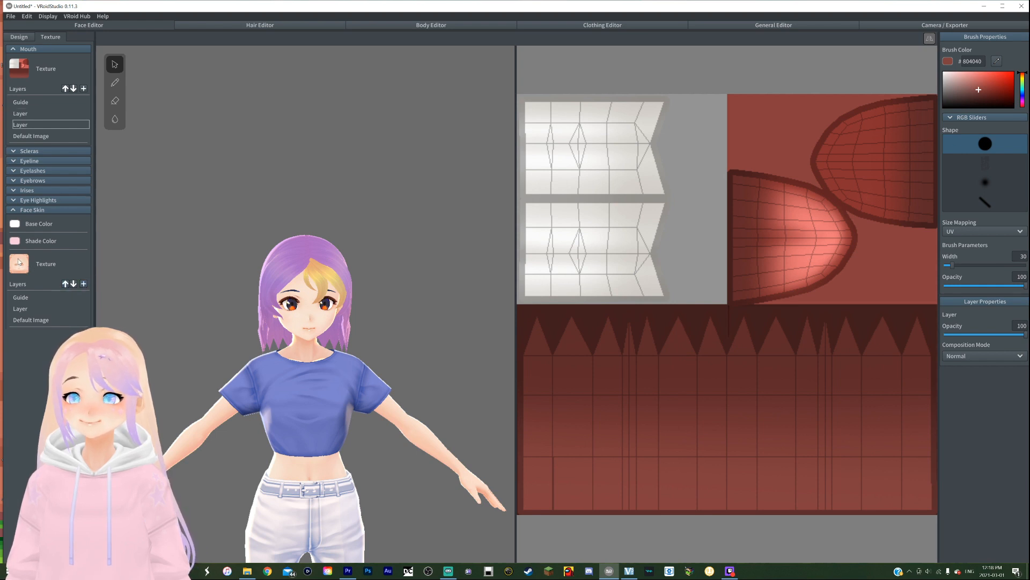
{"action": "left_click", "coordinate": [83, 284]}
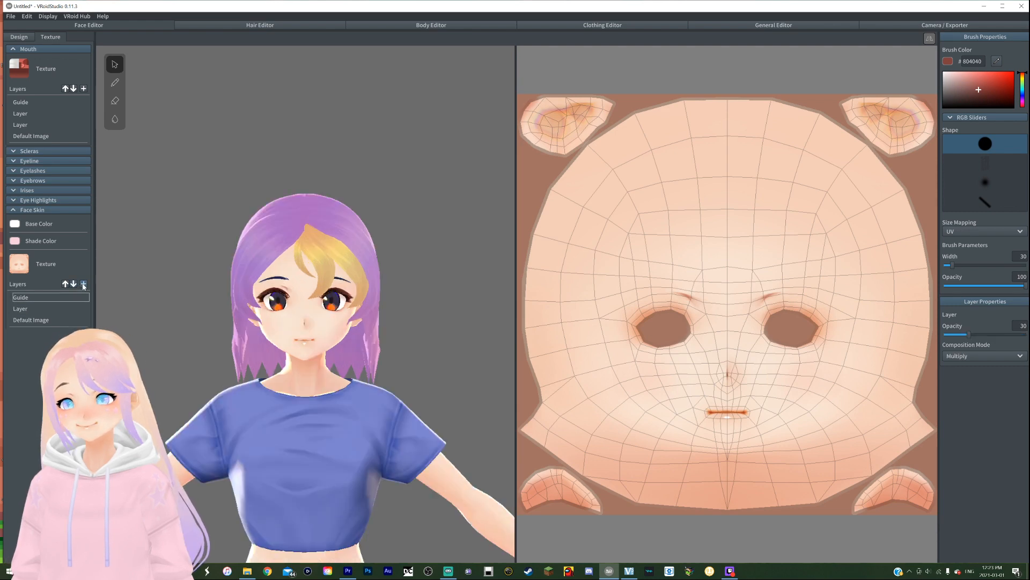
Import the blush image from Downloads into the new Face Skin layer and set the layer's opacity to 27.
{"action": "left_click", "coordinate": [59, 309]}
{"action": "right_click", "coordinate": [55, 309]}
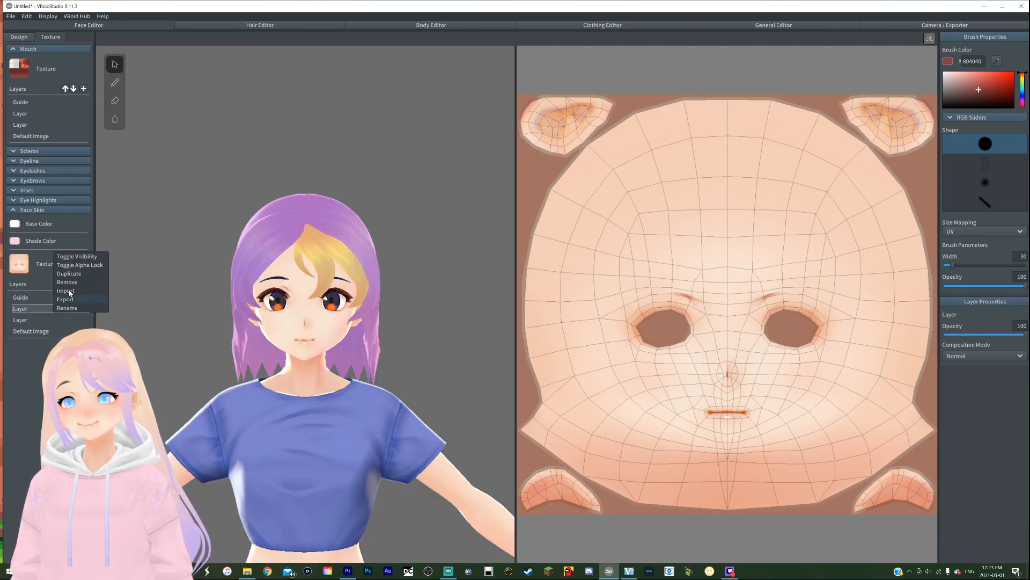
{"action": "left_click", "coordinate": [70, 290]}
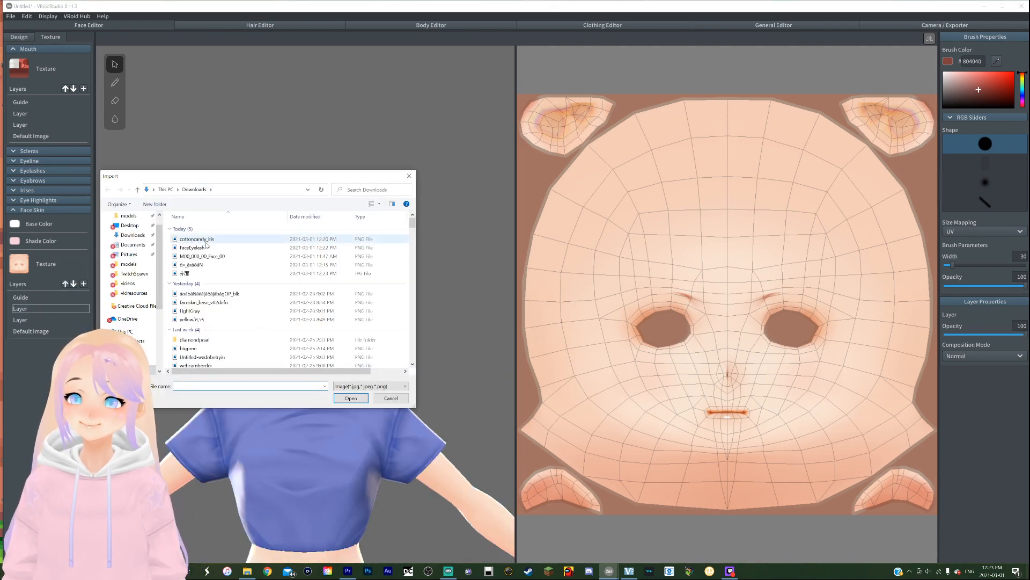
{"action": "left_click", "coordinate": [204, 273]}
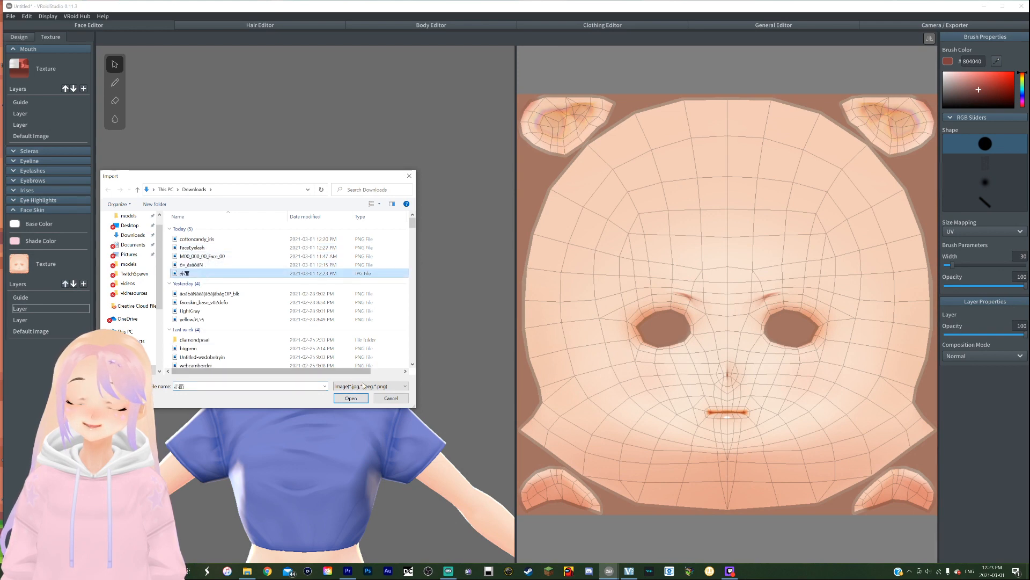
{"action": "left_click", "coordinate": [353, 398]}
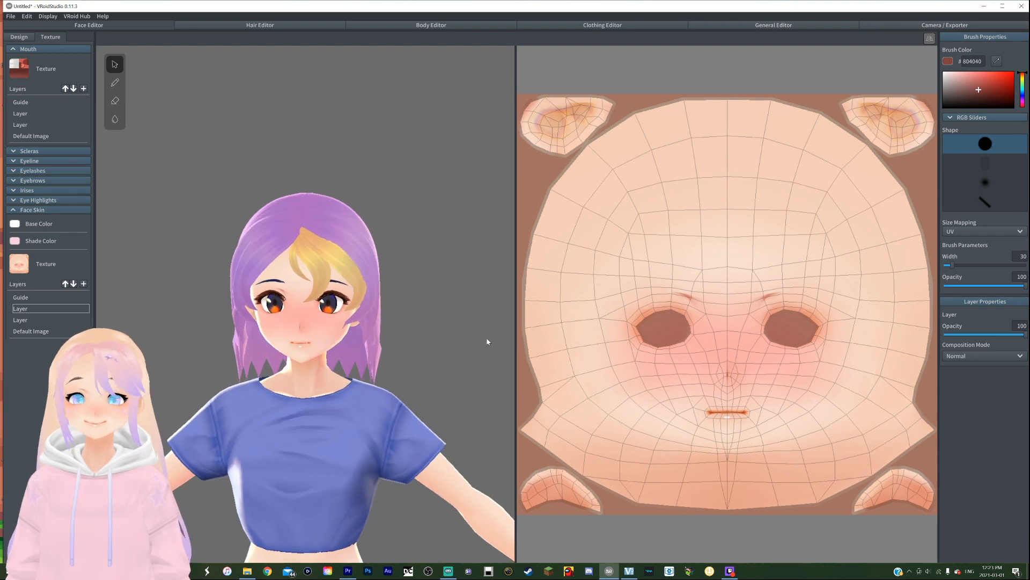
{"action": "left_click_drag", "start_coordinate": [1009, 335], "coordinate": [921, 326]}
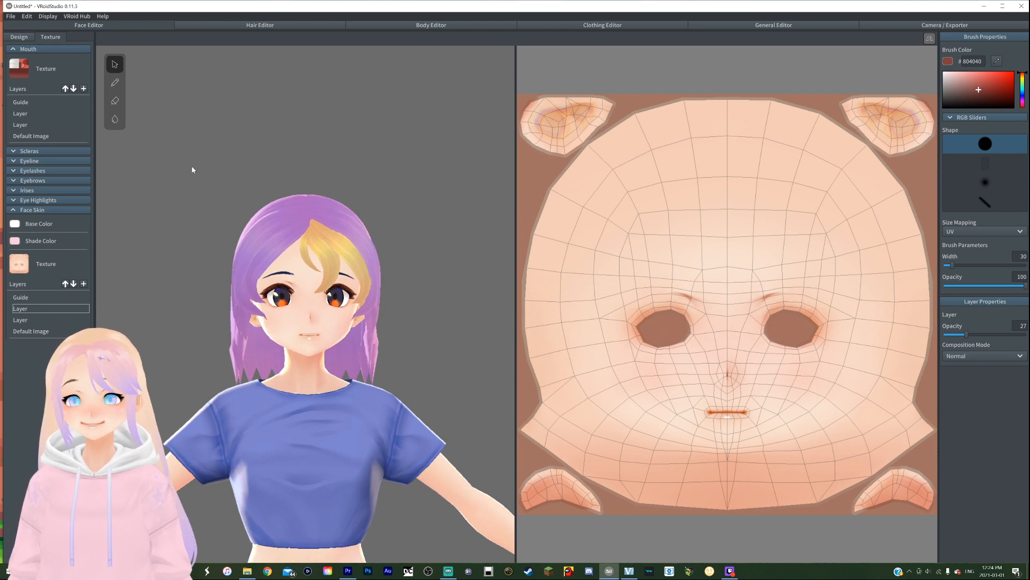
Set the eyebrows' base color to purple (#5C2D73) and their shade color to dark purple (#3A1D37).
{"action": "left_click", "coordinate": [13, 181]}
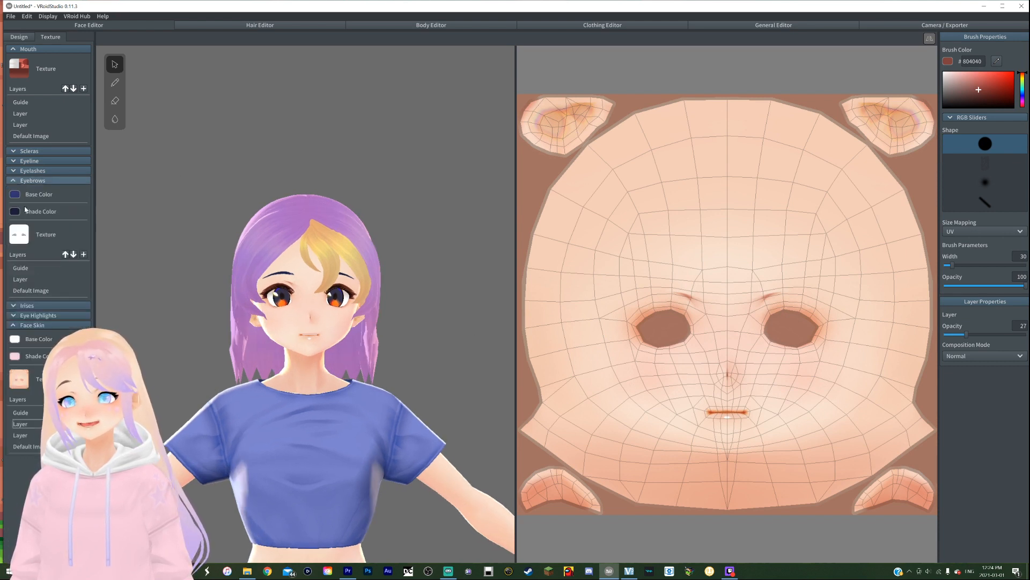
{"action": "left_click", "coordinate": [15, 194]}
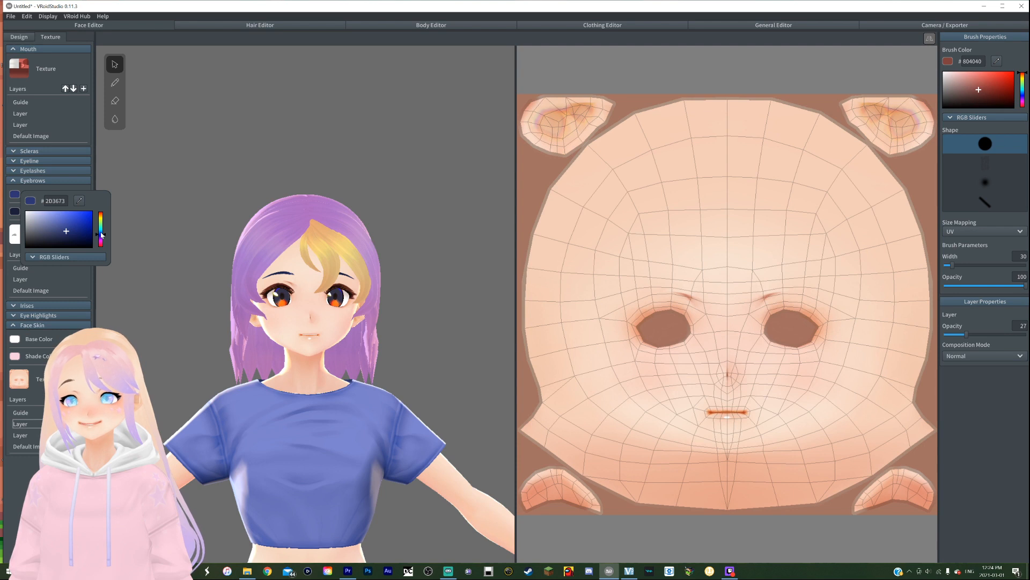
{"action": "left_click_drag", "start_coordinate": [101, 234], "coordinate": [101, 241]}
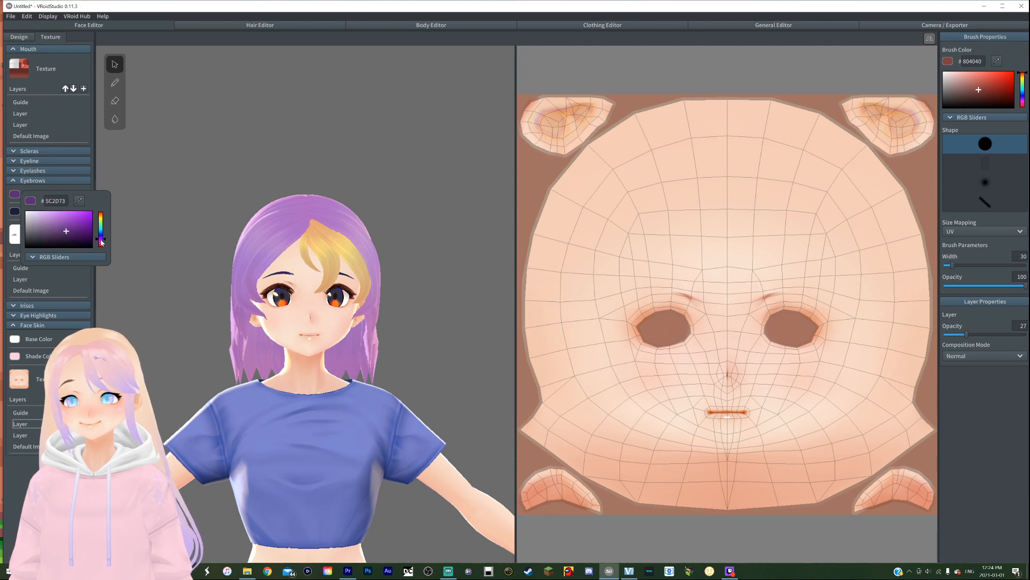
{"action": "left_click", "coordinate": [9, 217]}
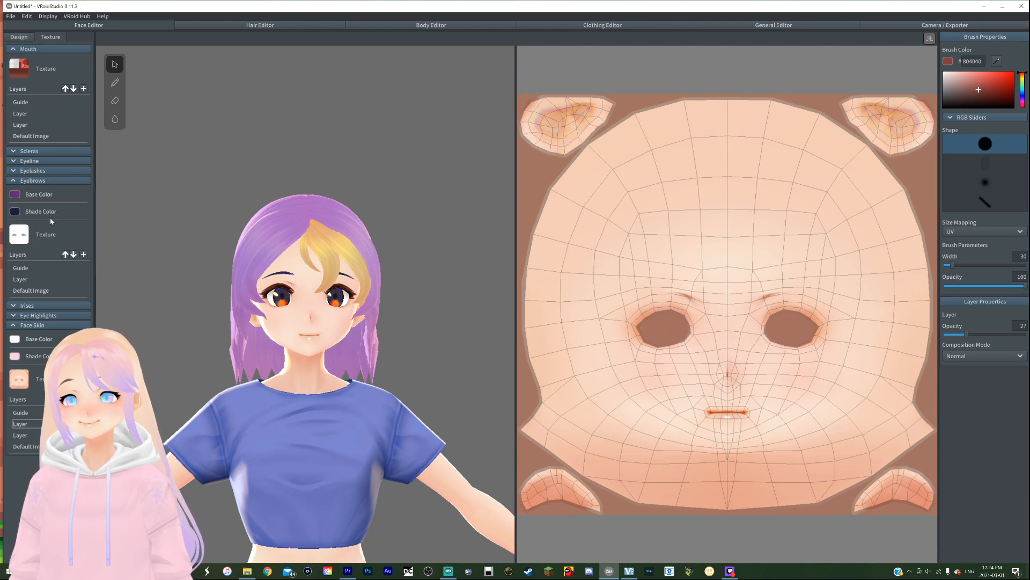
{"action": "left_click", "coordinate": [15, 213]}
{"action": "left_click_drag", "start_coordinate": [103, 259], "coordinate": [104, 261]}
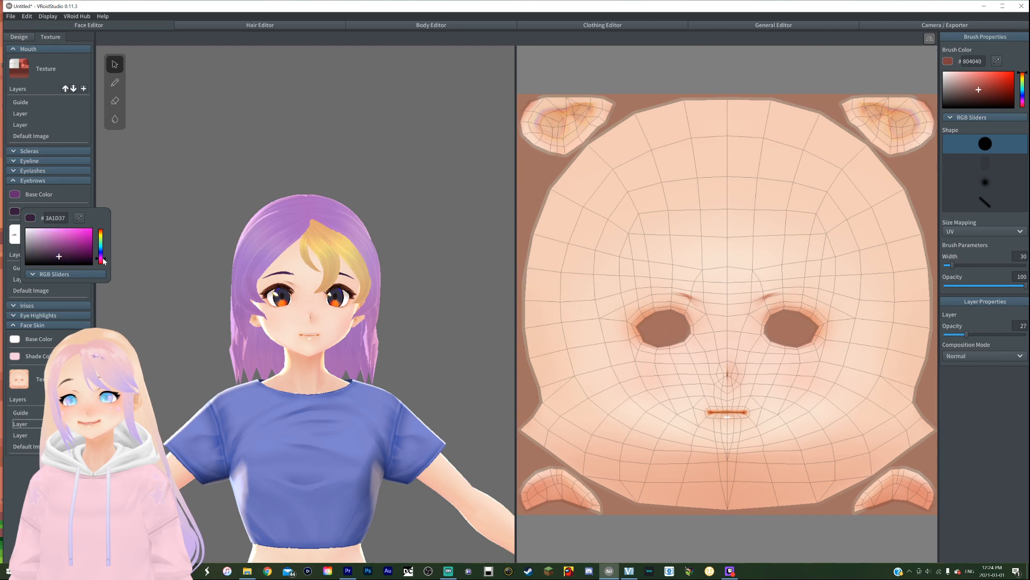
{"action": "left_click", "coordinate": [140, 218]}
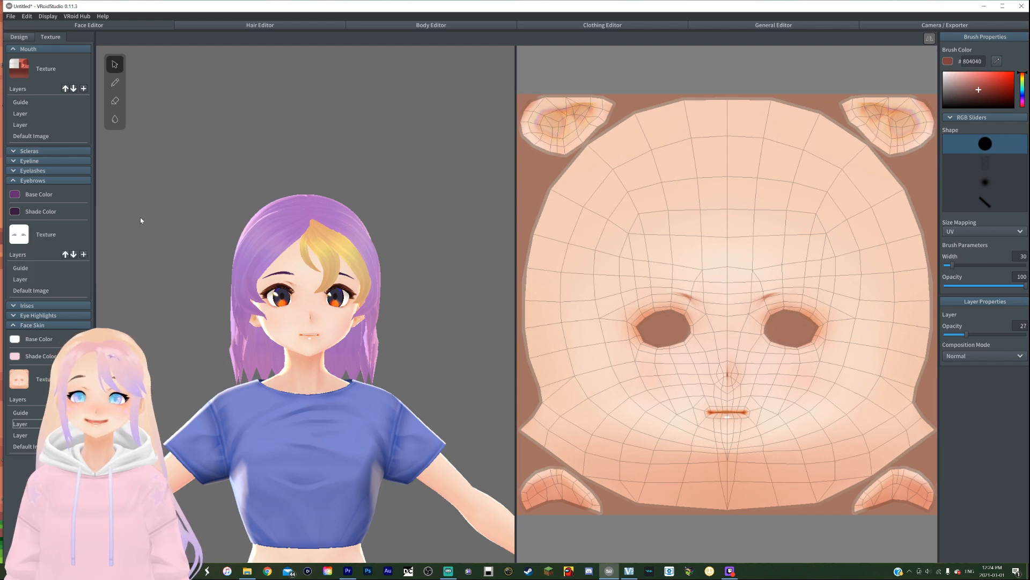
Hide the Default Image layer of the Eyelashes texture.
{"action": "left_click", "coordinate": [20, 172]}
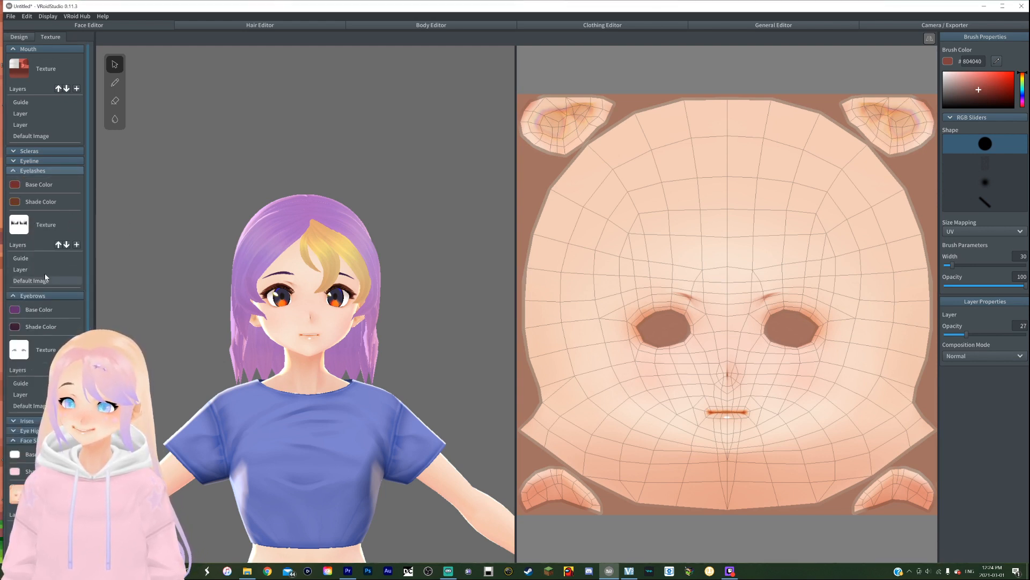
{"action": "left_click", "coordinate": [45, 280]}
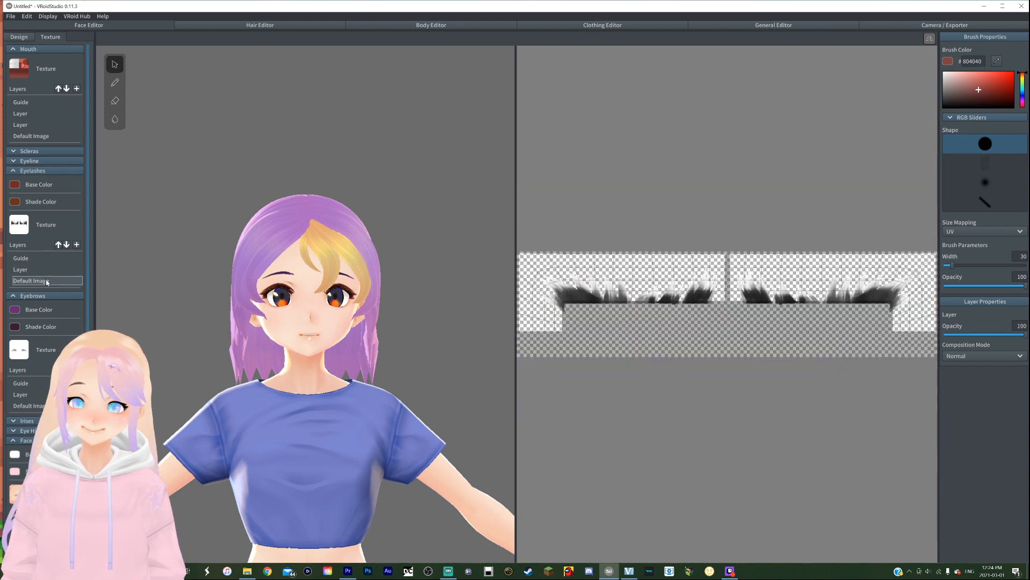
{"action": "right_click", "coordinate": [46, 279]}
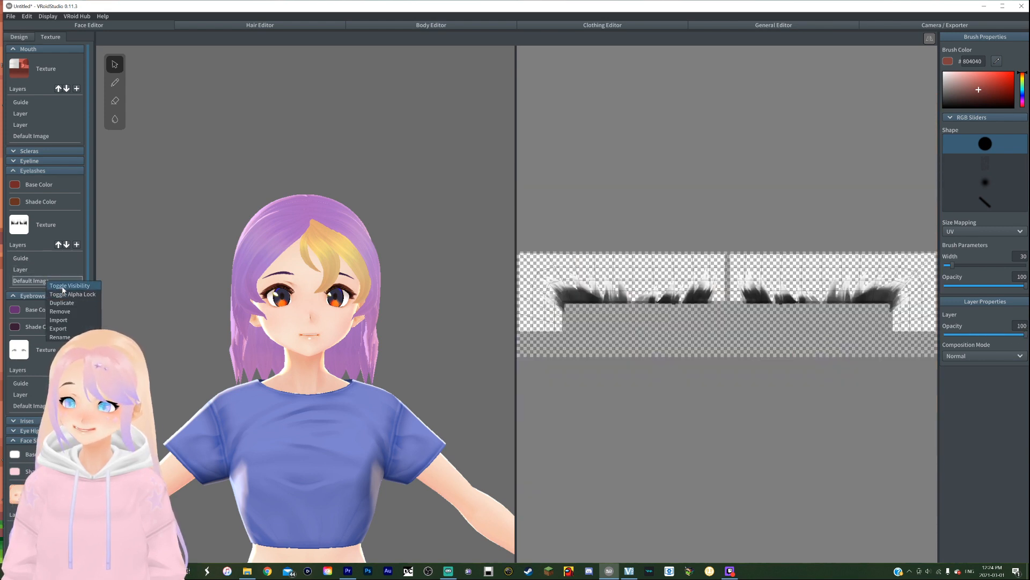
{"action": "left_click", "coordinate": [63, 287]}
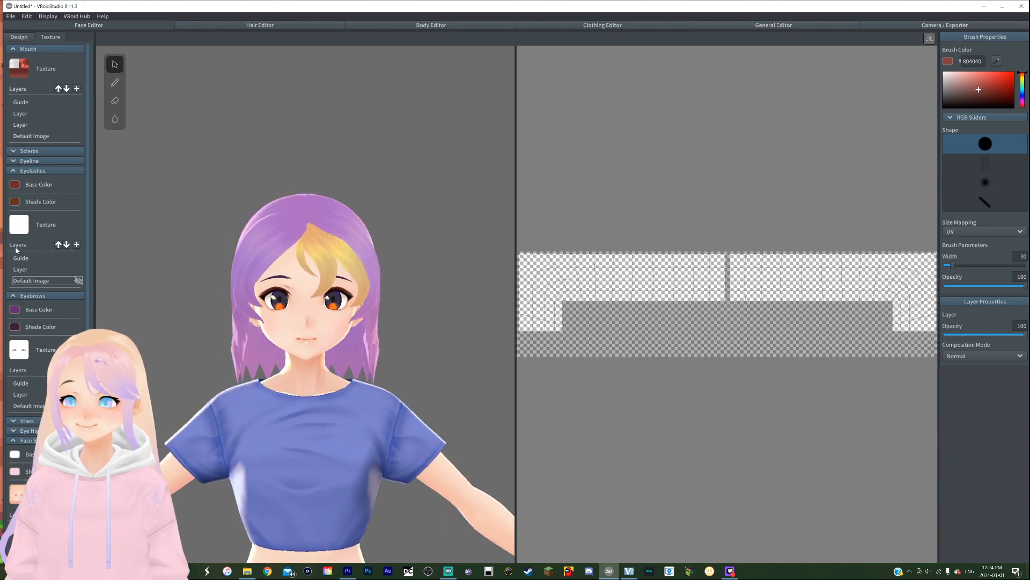
Add a new layer to the Eyelashes texture, import the FaceEyelash image into it and inspect the lashes up close.
{"action": "left_click", "coordinate": [77, 245]}
{"action": "right_click", "coordinate": [47, 271]}
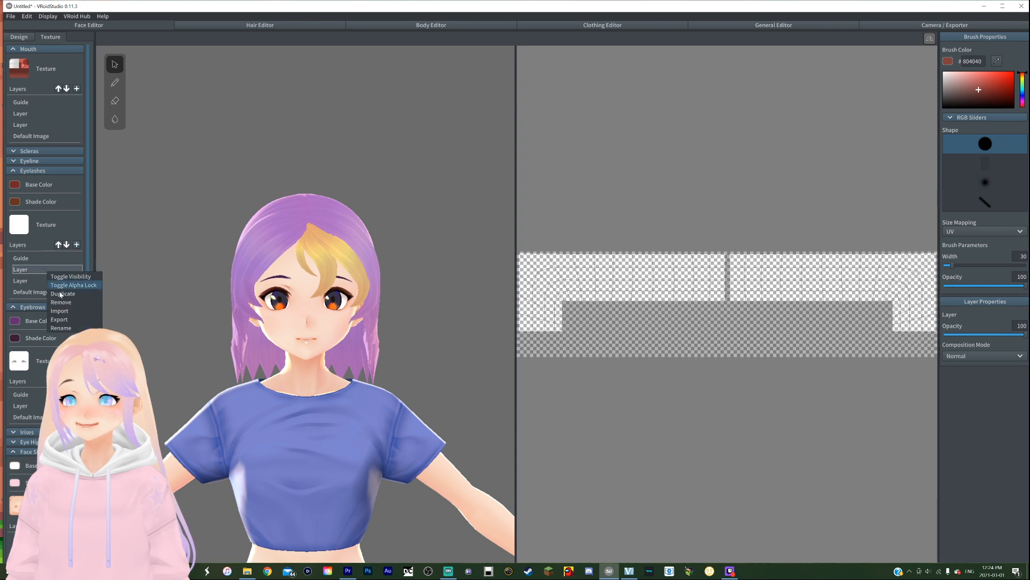
{"action": "left_click", "coordinate": [64, 308]}
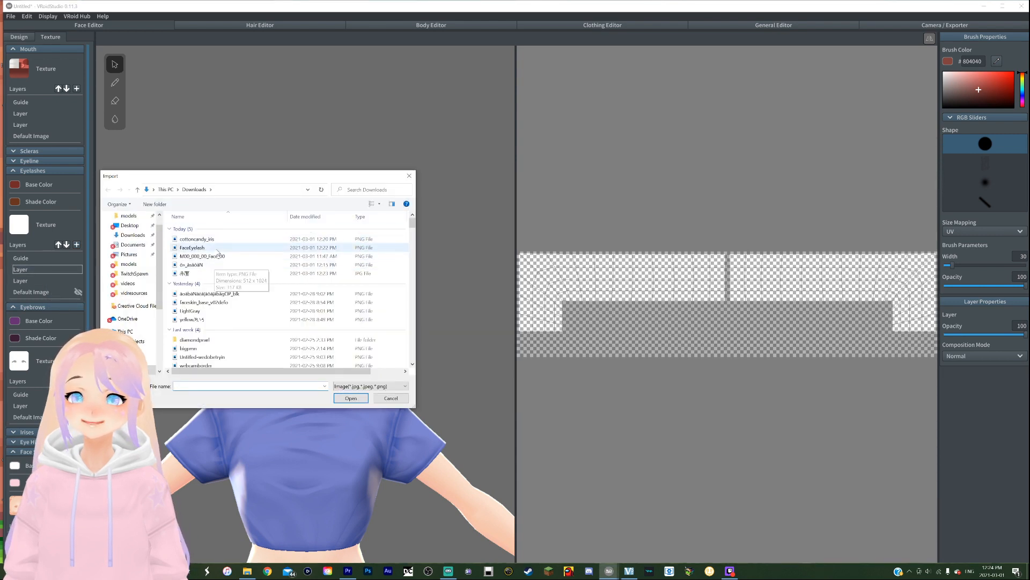
{"action": "left_click", "coordinate": [194, 248]}
{"action": "left_click", "coordinate": [347, 395]}
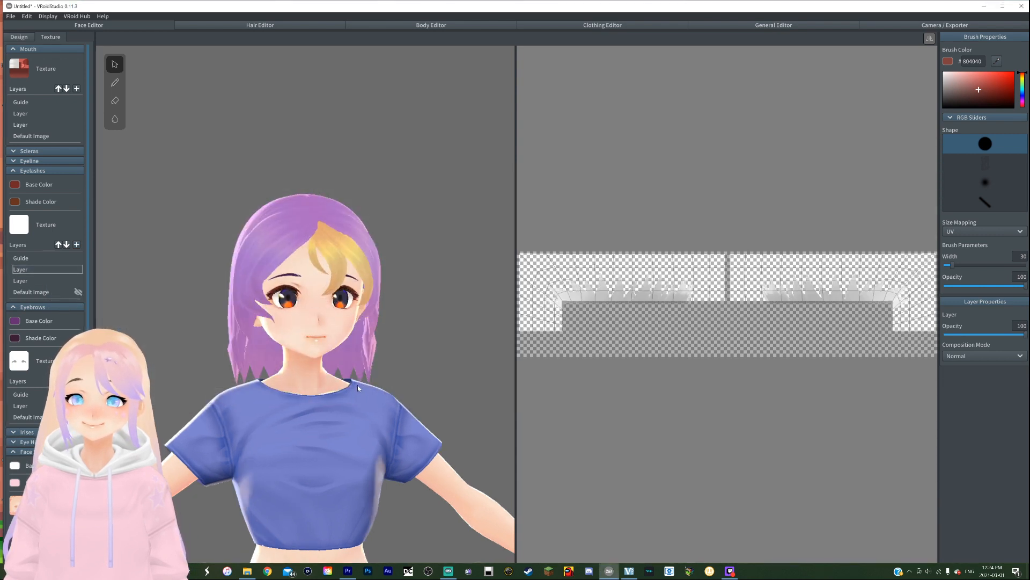
{"action": "scroll", "coordinate": [300, 350], "scroll_direction": "up", "scroll_amount": 5}
{"action": "scroll", "coordinate": [301, 349], "scroll_direction": "up", "scroll_amount": 3}
{"action": "mouse_move", "coordinate": [300, 349]}
{"action": "right_mouse_down"}
{"action": "mouse_move", "coordinate": [321, 349]}
{"action": "mouse_move", "coordinate": [294, 348]}
{"action": "right_mouse_up"}
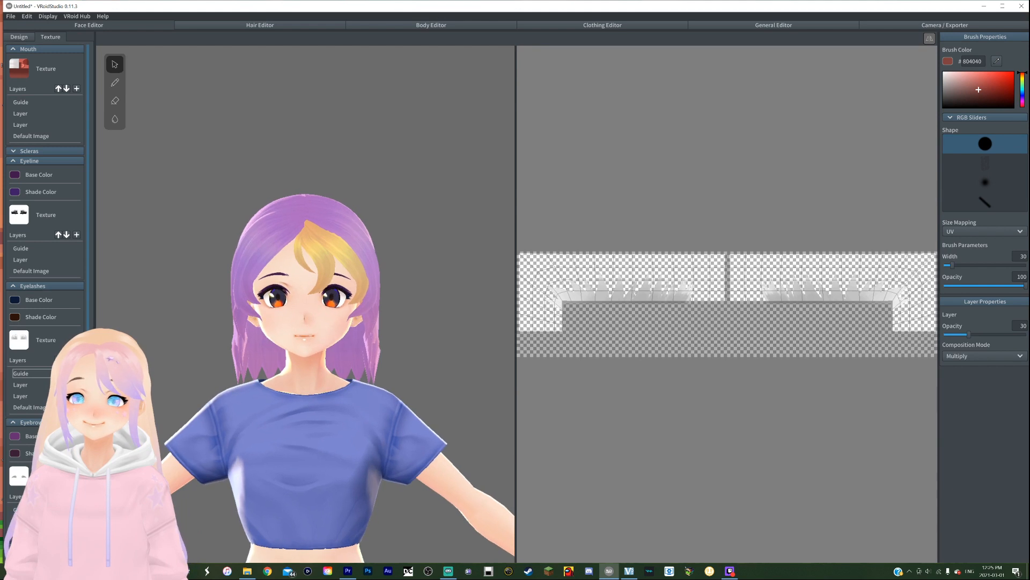
Add a new layer to the Irises texture and import the cottoncandy_iris image into it.
{"action": "left_click", "coordinate": [13, 162]}
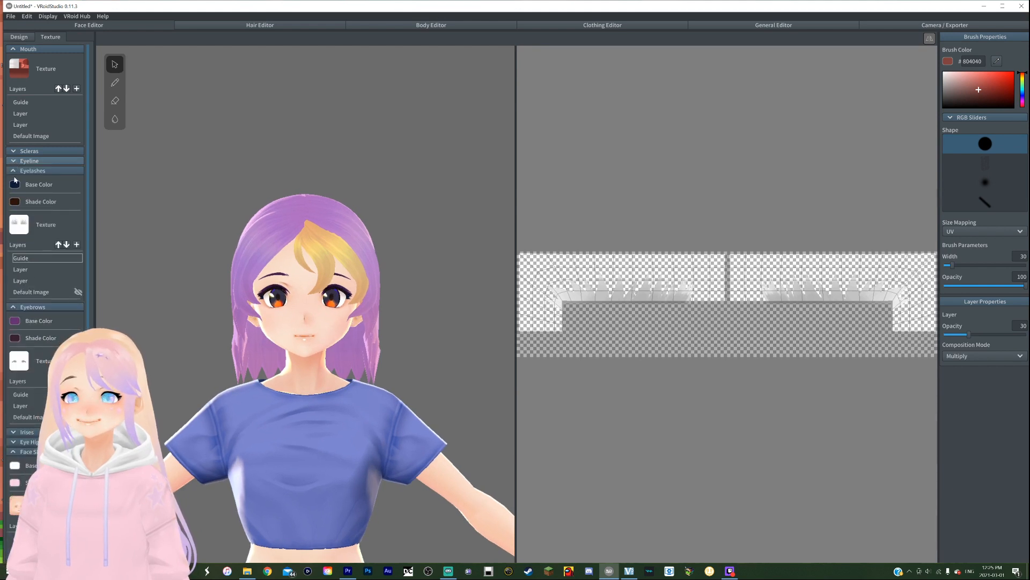
{"action": "left_click", "coordinate": [14, 171]}
{"action": "left_click", "coordinate": [11, 181]}
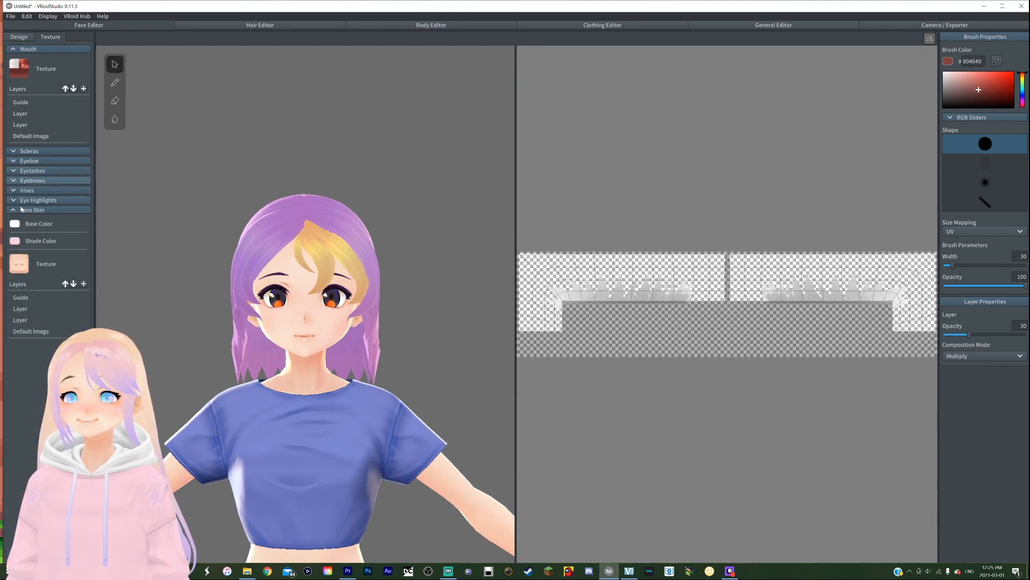
{"action": "left_click", "coordinate": [16, 191]}
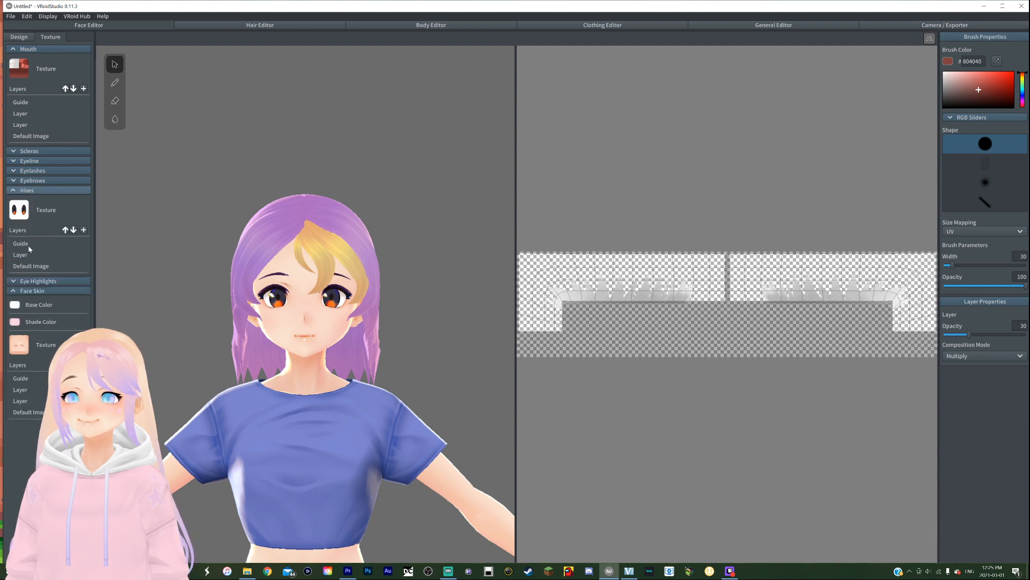
{"action": "left_click", "coordinate": [37, 256]}
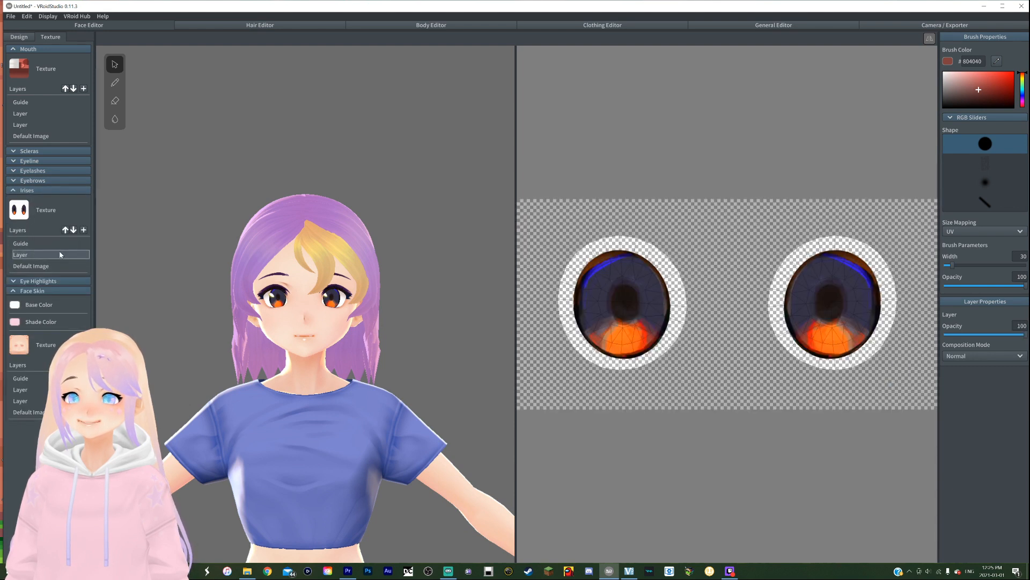
{"action": "left_click", "coordinate": [83, 230]}
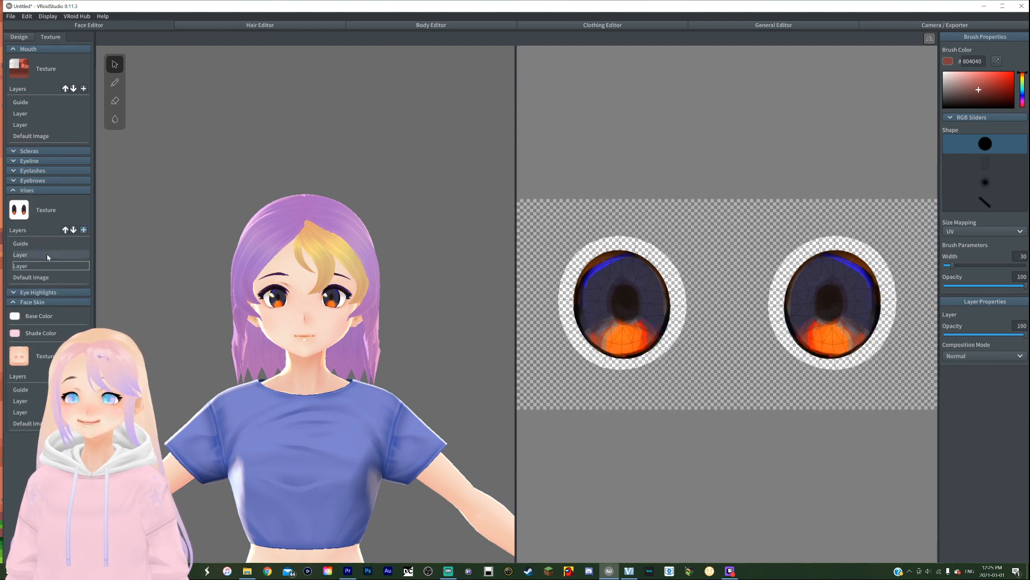
{"action": "right_click", "coordinate": [47, 255]}
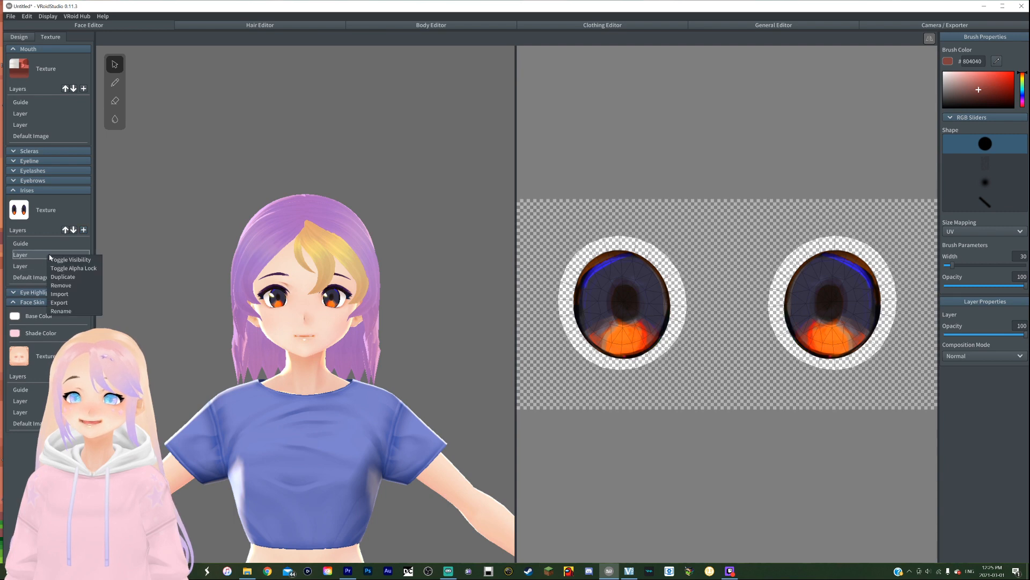
{"action": "left_click", "coordinate": [60, 293]}
{"action": "left_click", "coordinate": [198, 239]}
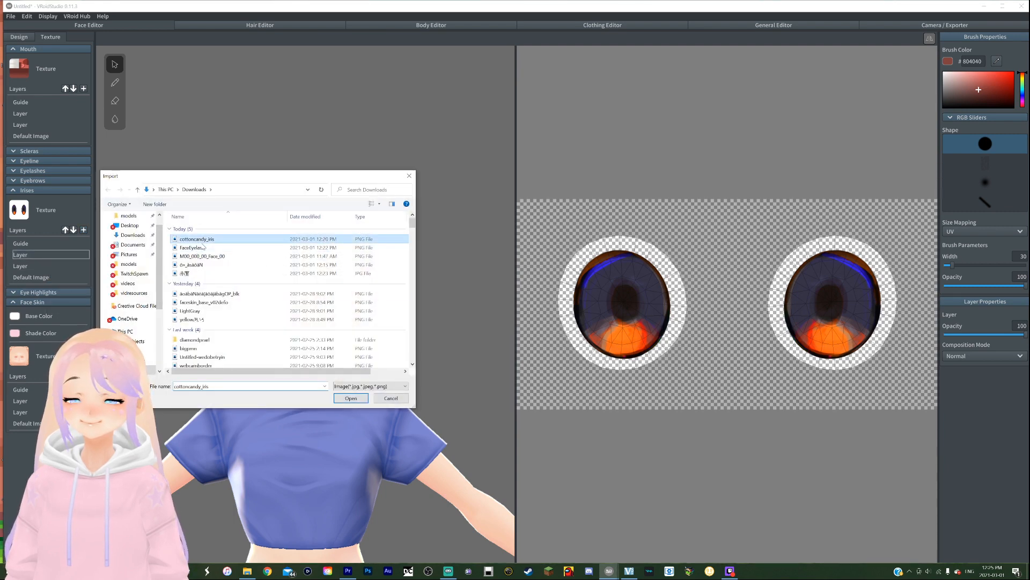
{"action": "left_click", "coordinate": [351, 398]}
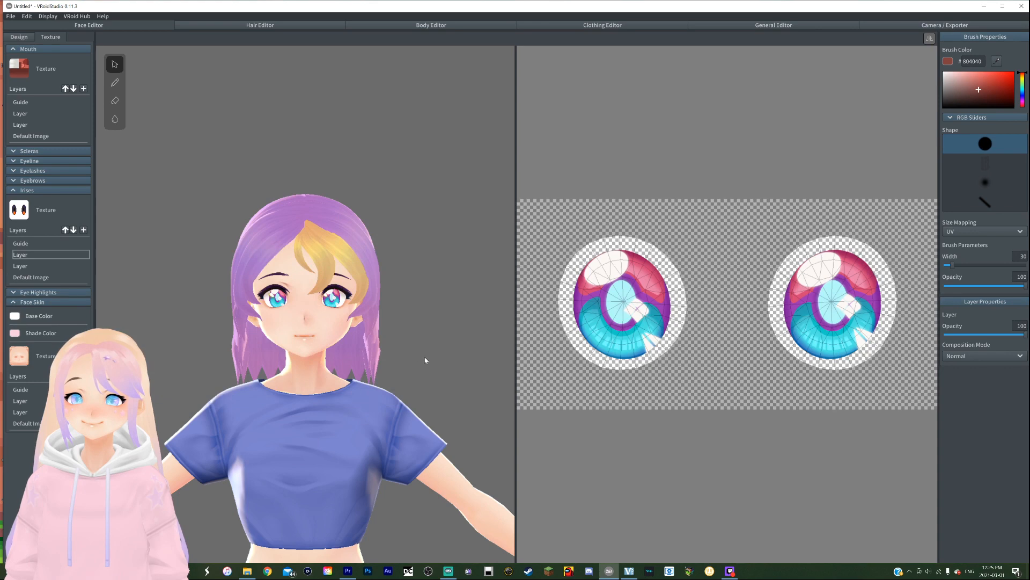
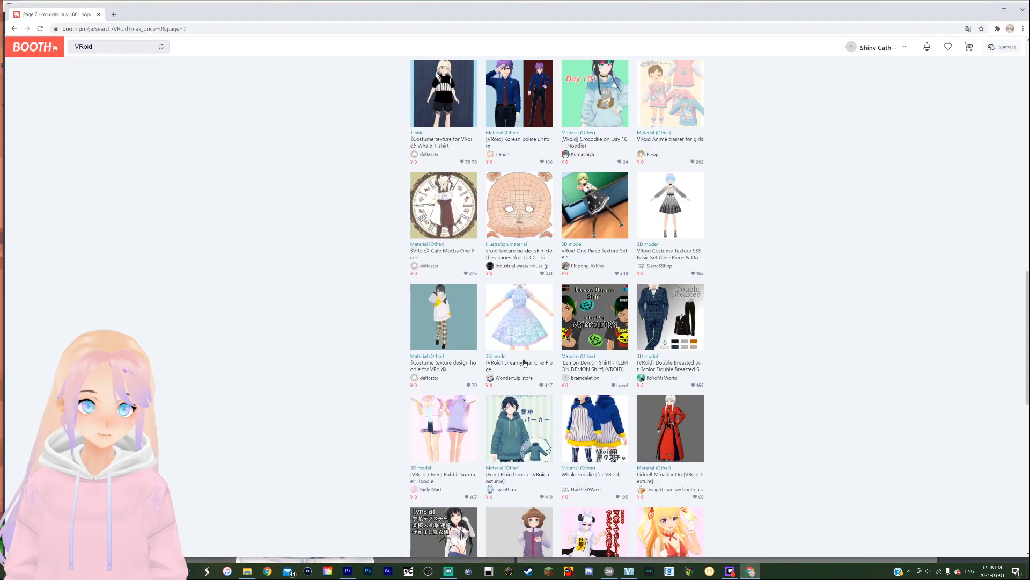
Open the [VRoid] Dreamy Star One Piece item on BOOTH, start its free download and preview its product images.
{"action": "left_click", "coordinate": [524, 362]}
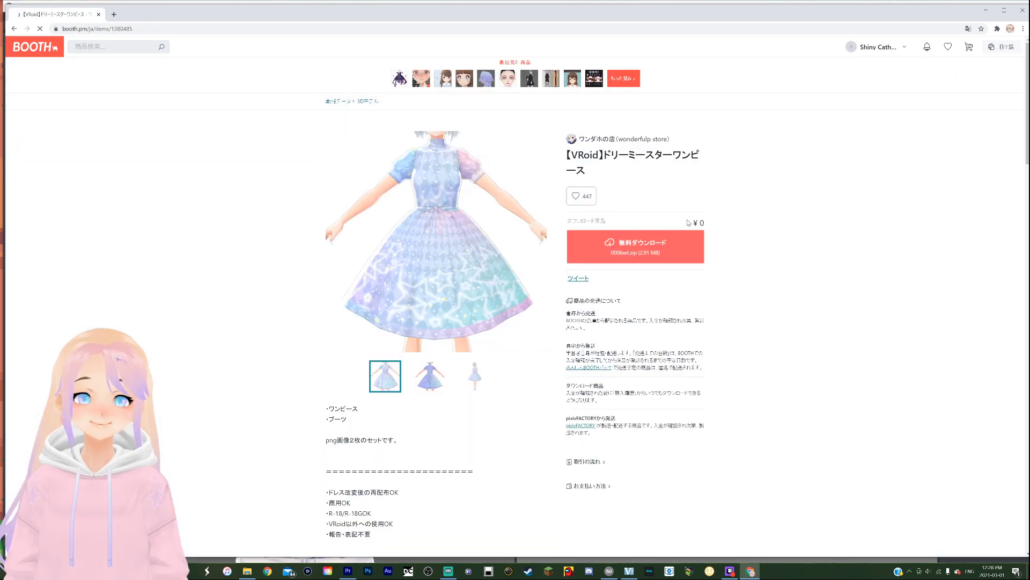
{"action": "left_click", "coordinate": [656, 245]}
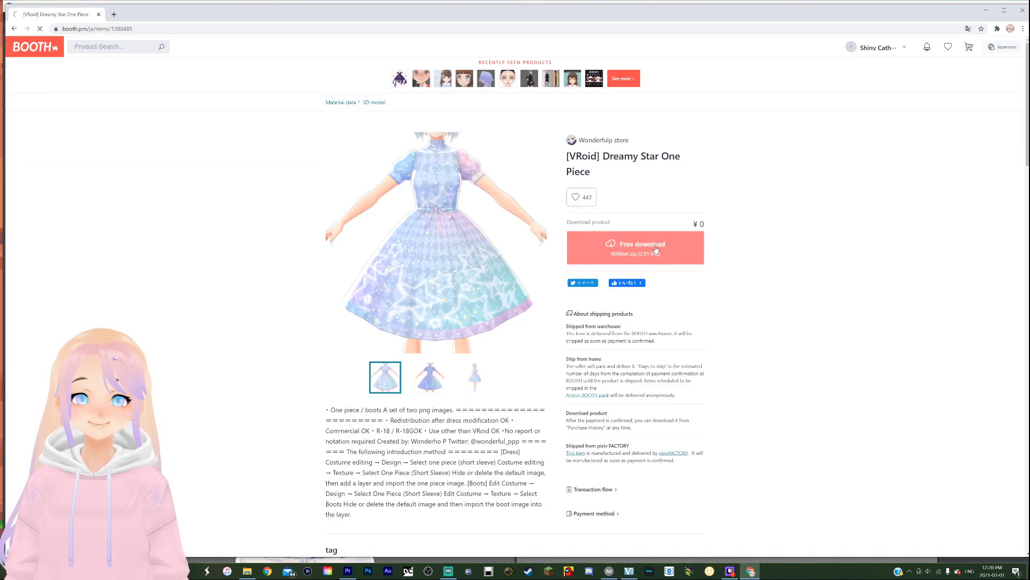
{"action": "left_click", "coordinate": [422, 382]}
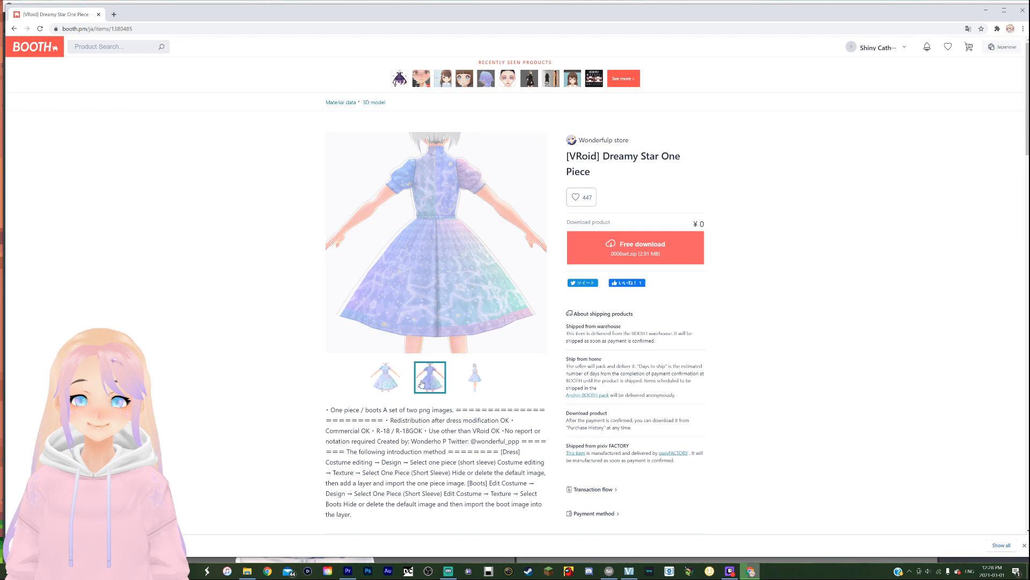
{"action": "left_click", "coordinate": [391, 381]}
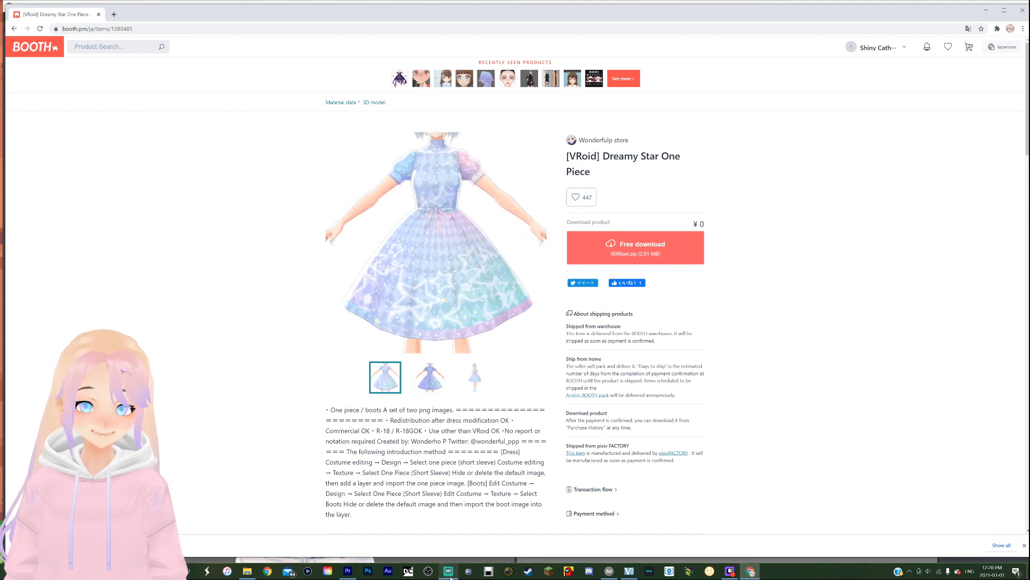
Switch to VRoid Studio and set the avatar's clothing top to Onepiece (Short Sleeve).
{"action": "left_click", "coordinate": [609, 571]}
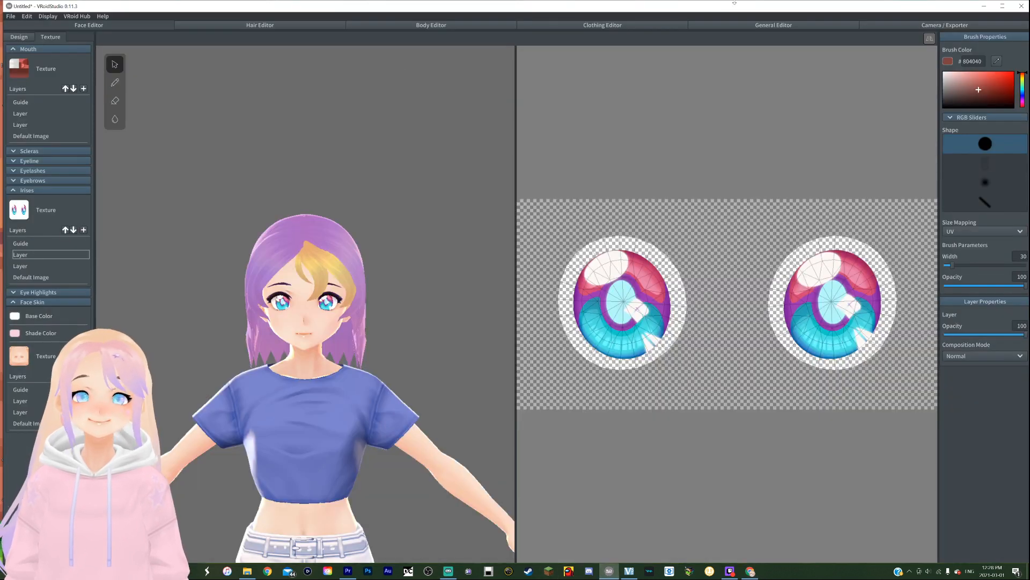
{"action": "left_click", "coordinate": [610, 25]}
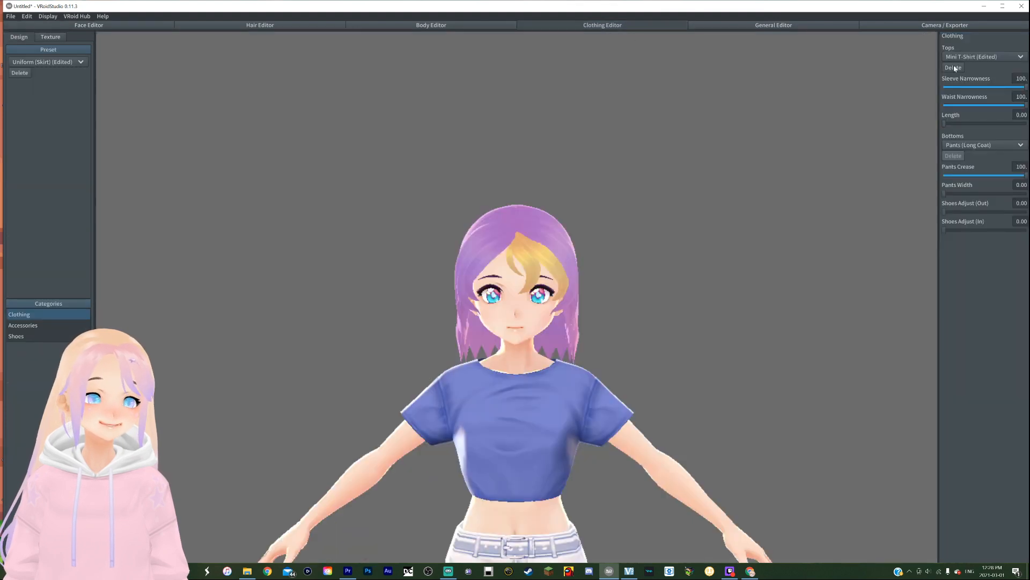
{"action": "left_click", "coordinate": [974, 56]}
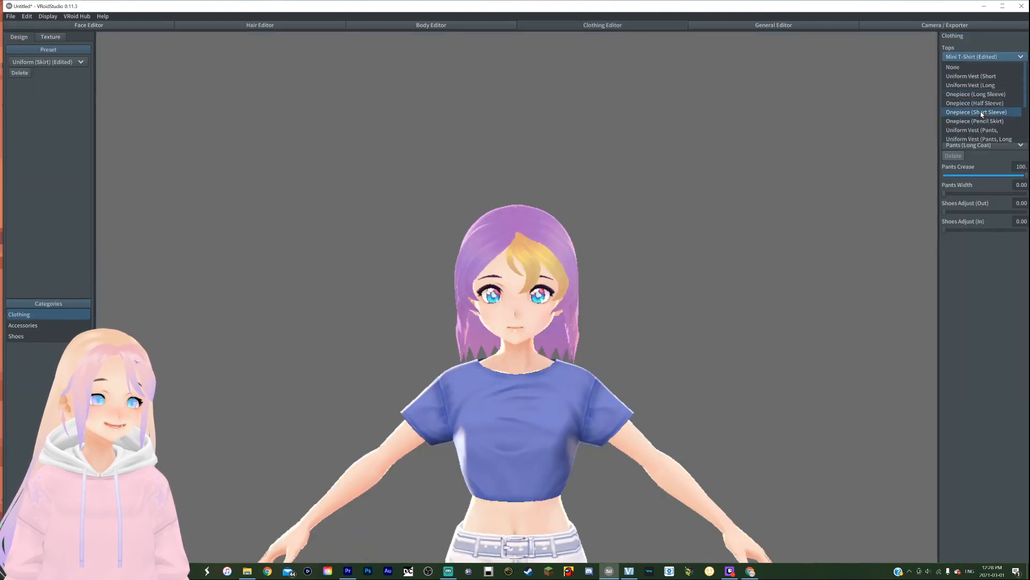
{"action": "left_click", "coordinate": [978, 111]}
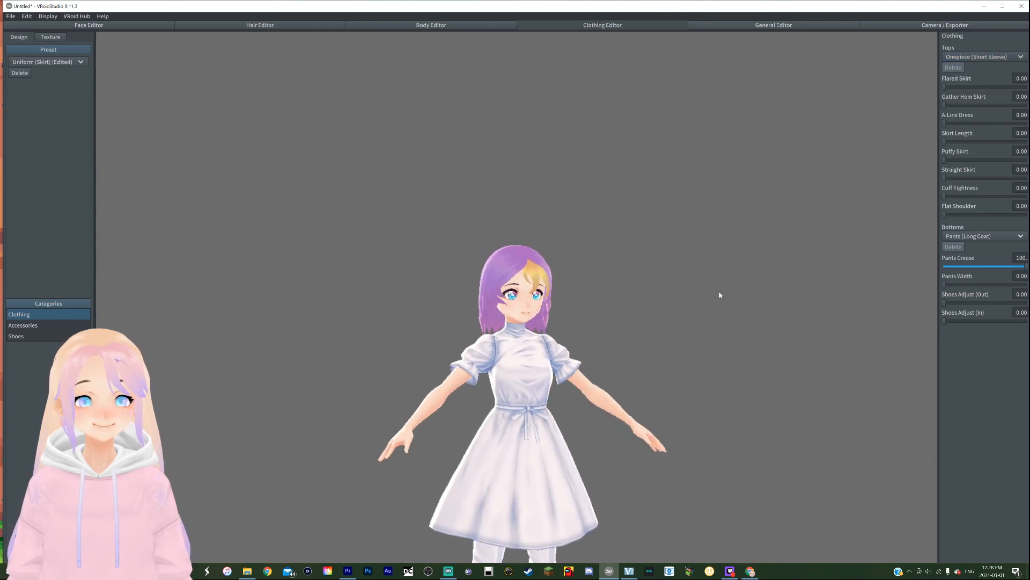
Add a new layer to the Onepiece (Short Sleeve) texture and import the 0006 image into it.
{"action": "left_click", "coordinate": [50, 37]}
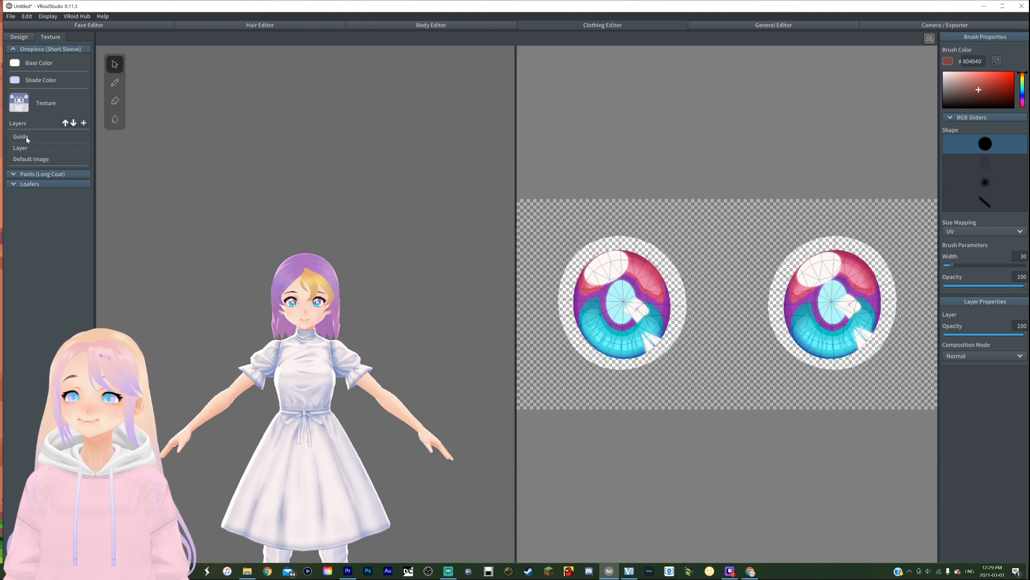
{"action": "left_click", "coordinate": [84, 123]}
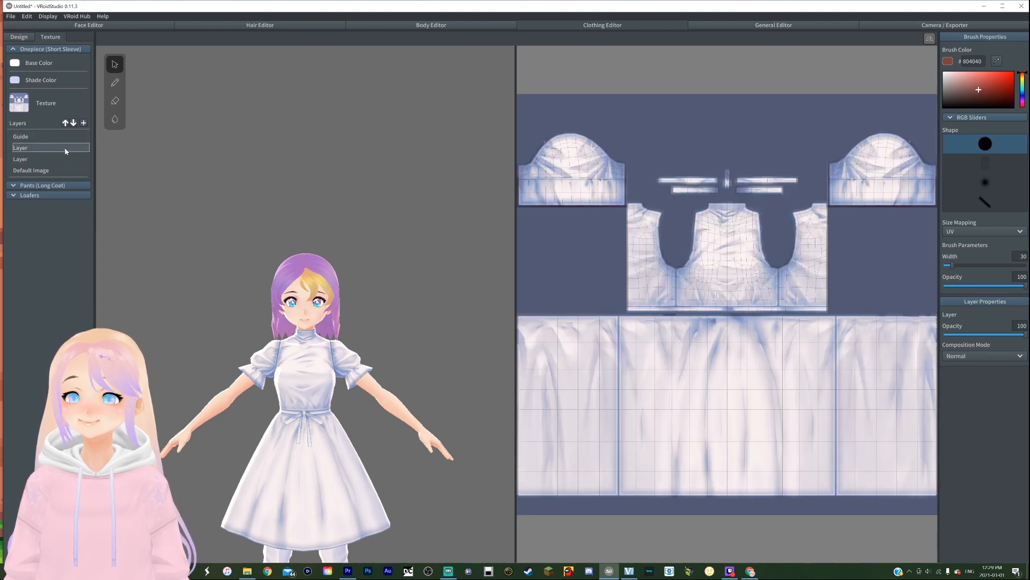
{"action": "right_click", "coordinate": [66, 151]}
{"action": "left_click", "coordinate": [82, 186]}
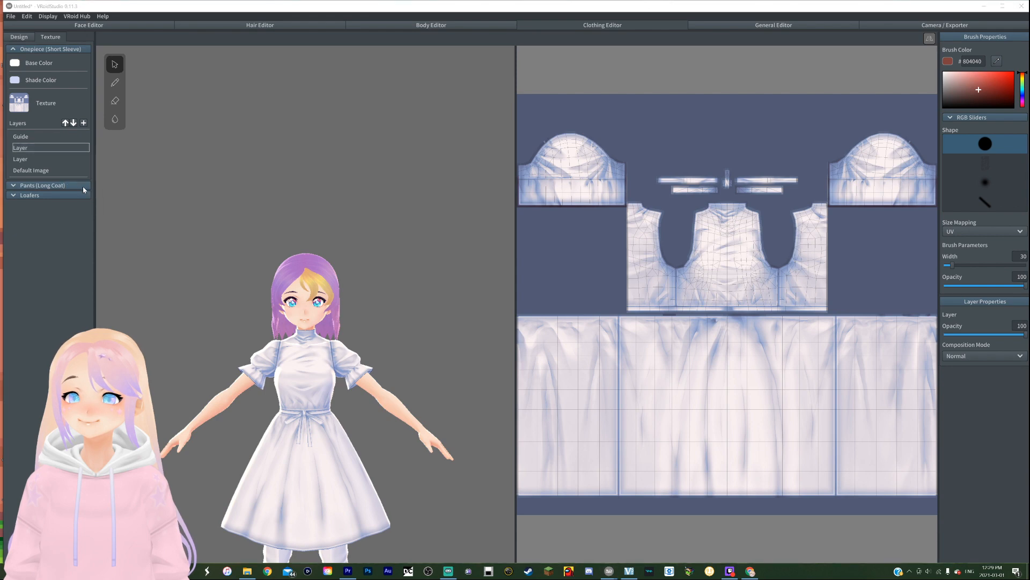
{"action": "left_click", "coordinate": [185, 239]}
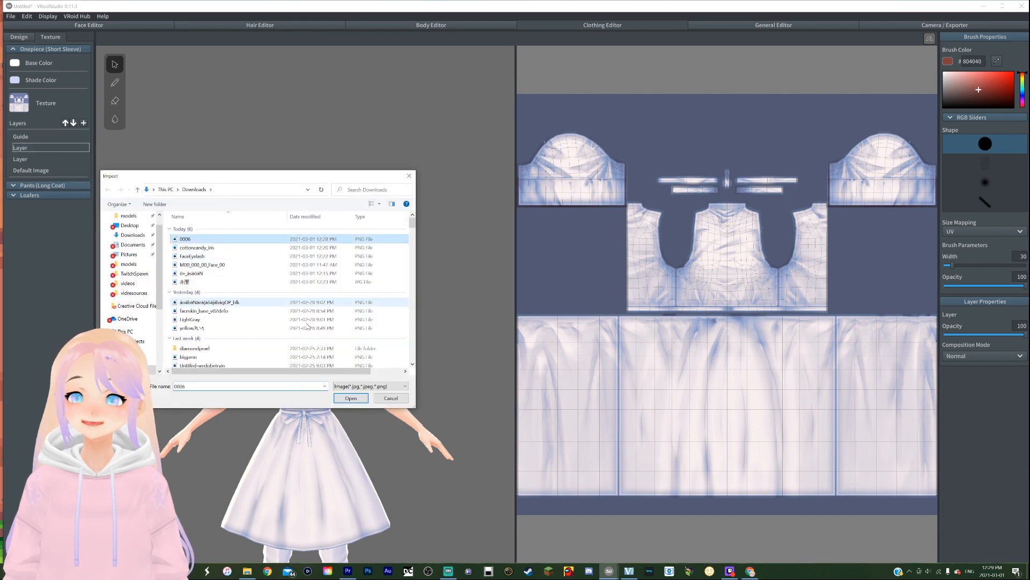
{"action": "left_click", "coordinate": [351, 398]}
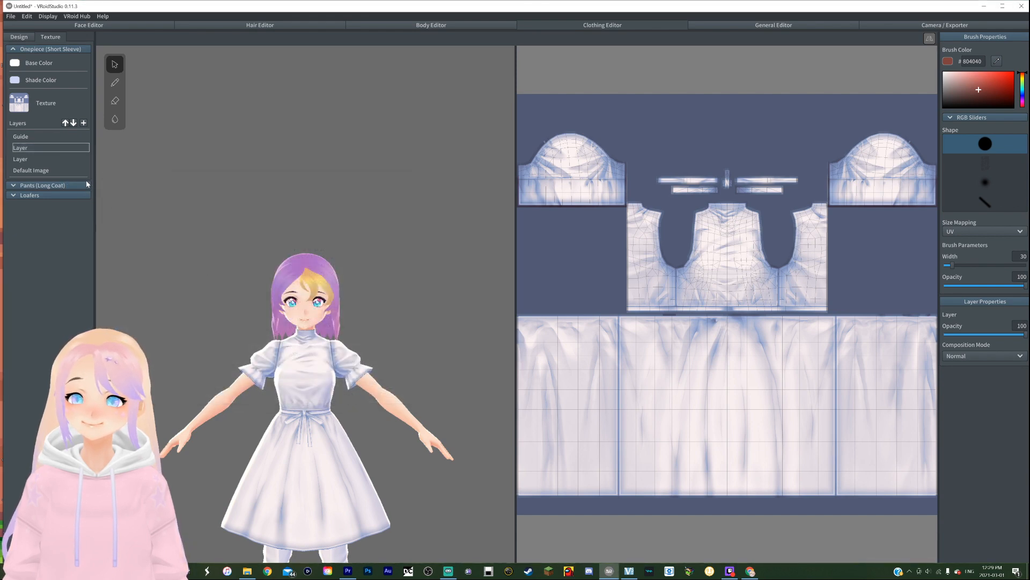
{"action": "right_click_drag", "start_coordinate": [308, 282], "coordinate": [225, 288]}
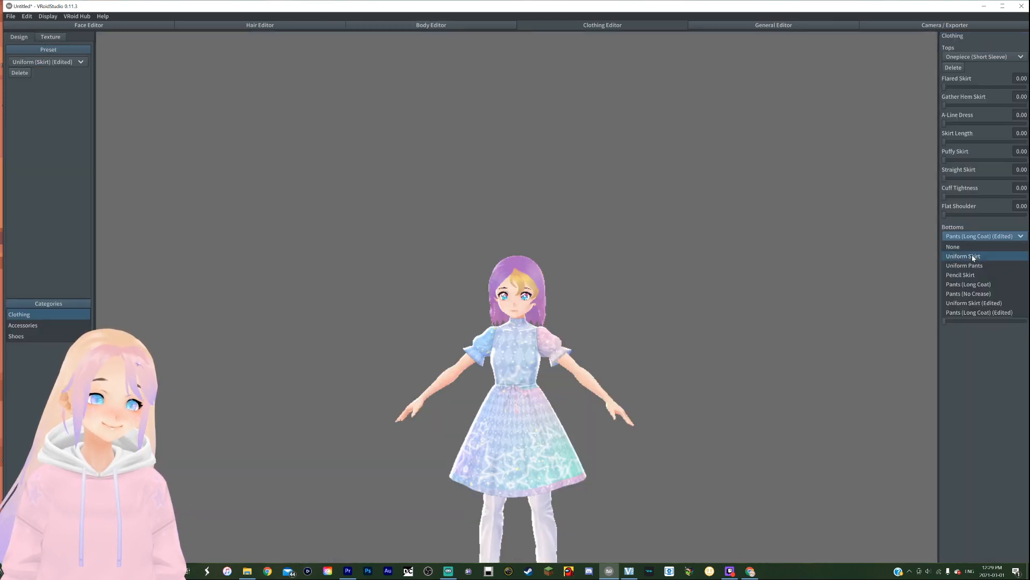
Set the clothing bottoms to Uniform Skirt and inspect the full outfit up close and from afar.
{"action": "left_click", "coordinate": [973, 256]}
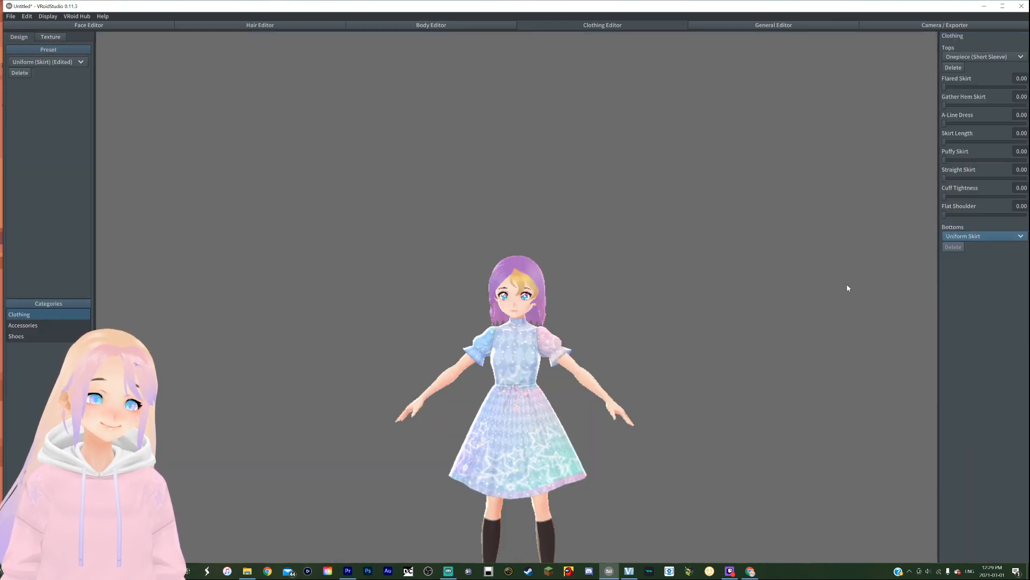
{"action": "scroll", "coordinate": [761, 386], "scroll_direction": "down", "scroll_amount": 4}
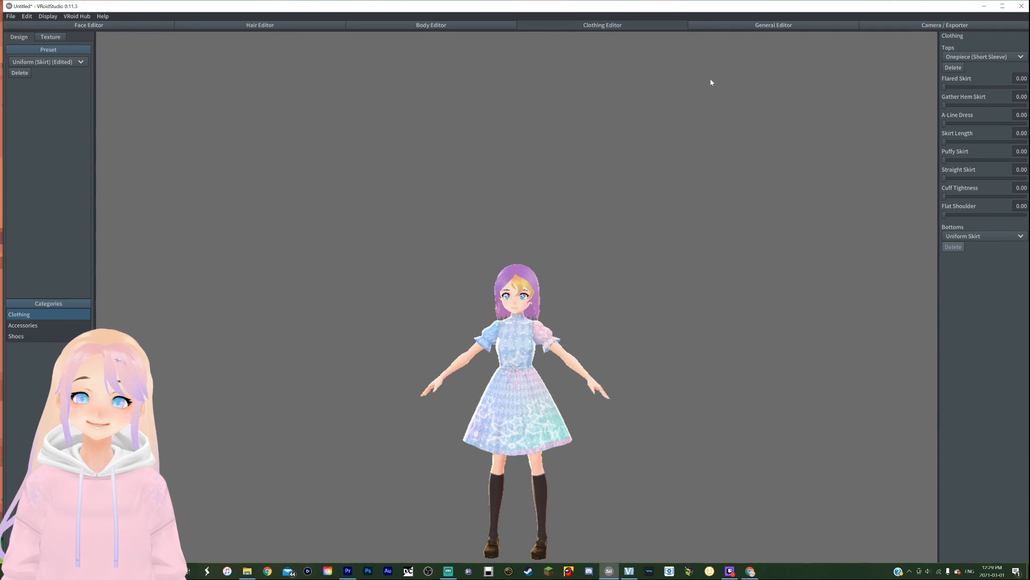
{"action": "scroll", "coordinate": [732, 237], "scroll_direction": "up", "scroll_amount": 4}
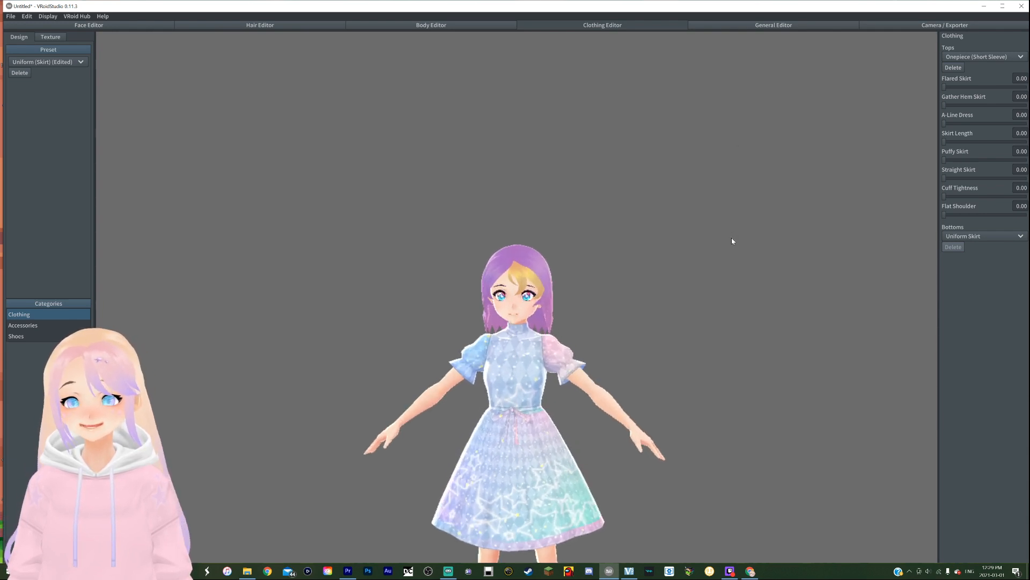
{"action": "scroll", "coordinate": [732, 241], "scroll_direction": "up", "scroll_amount": 8}
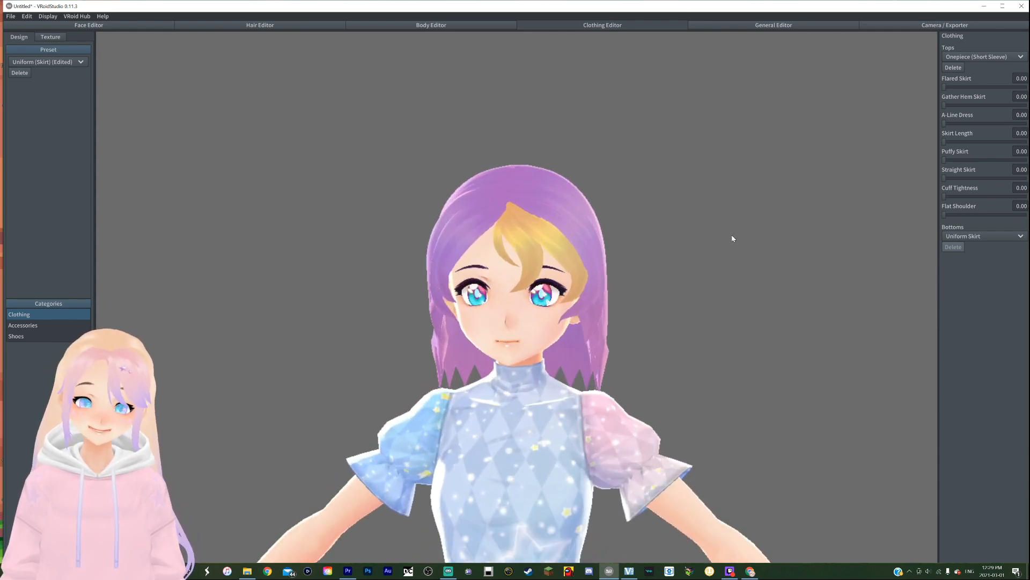
{"action": "scroll", "coordinate": [732, 238], "scroll_direction": "down", "scroll_amount": 8}
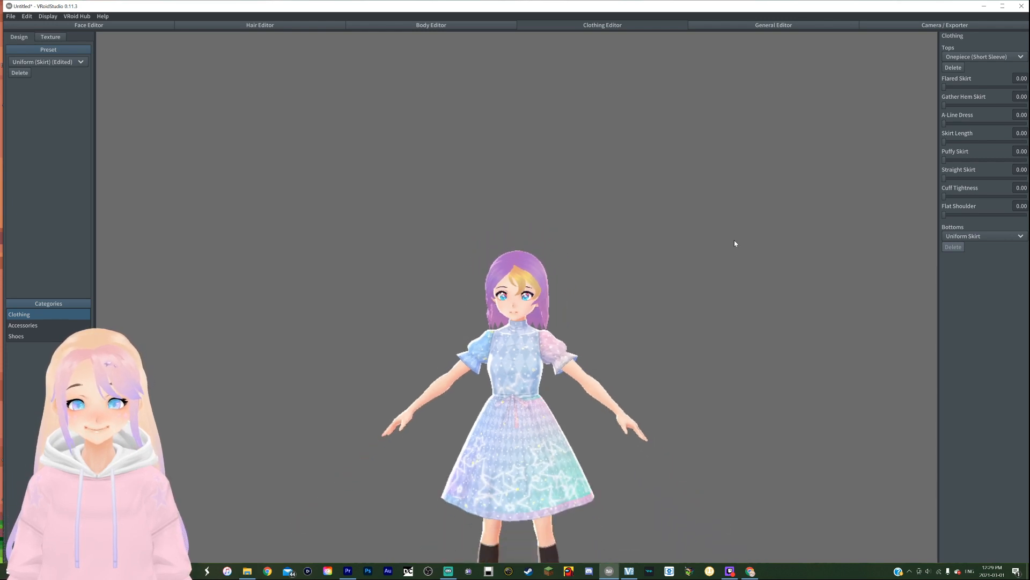
{"action": "scroll", "coordinate": [735, 243], "scroll_direction": "down", "scroll_amount": 3}
{"action": "scroll", "coordinate": [735, 243], "scroll_direction": "up", "scroll_amount": 2}
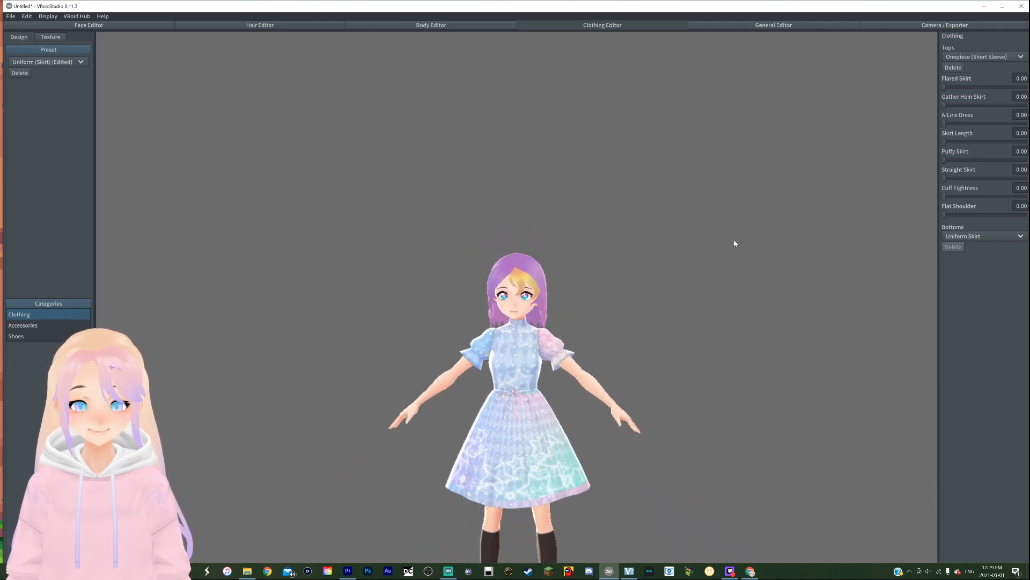
{"action": "scroll", "coordinate": [733, 238], "scroll_direction": "up", "scroll_amount": 8}
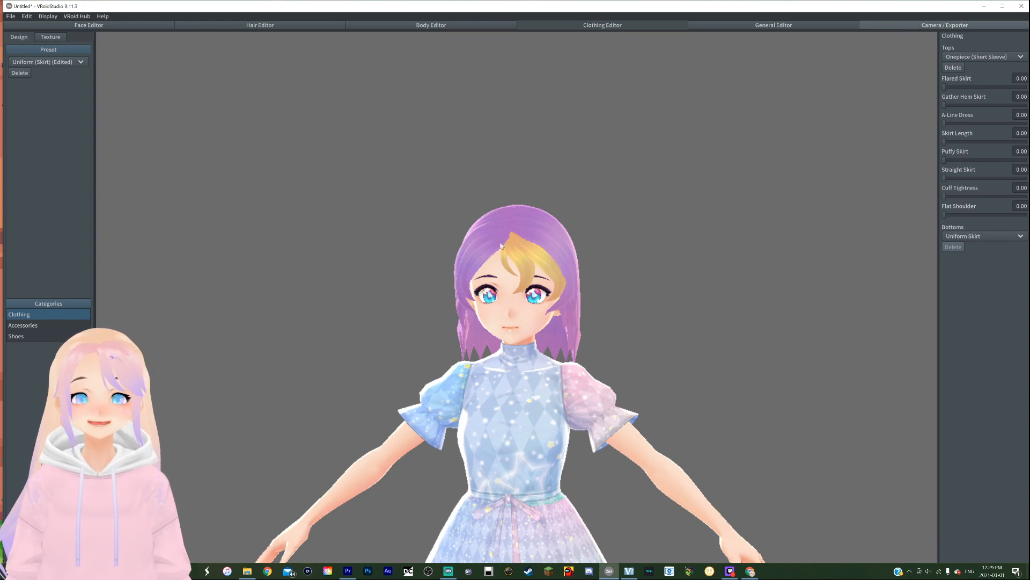
Start exporting the avatar as VRM, accepting the VRM settings with blank avatar information and default permissions.
{"action": "left_click", "coordinate": [905, 28]}
{"action": "right_click_drag", "start_coordinate": [466, 296], "coordinate": [445, 302]}
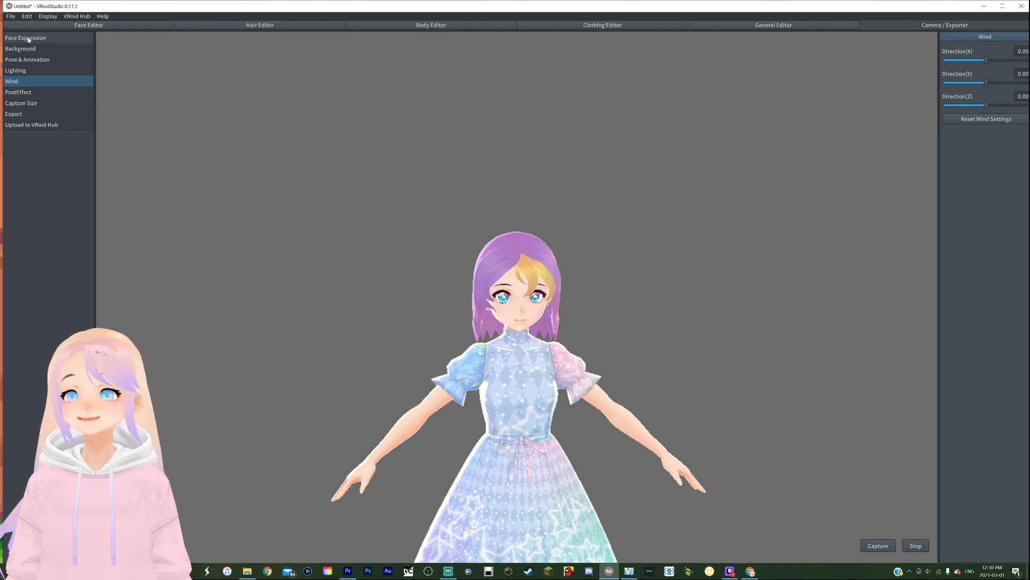
{"action": "left_click", "coordinate": [34, 116]}
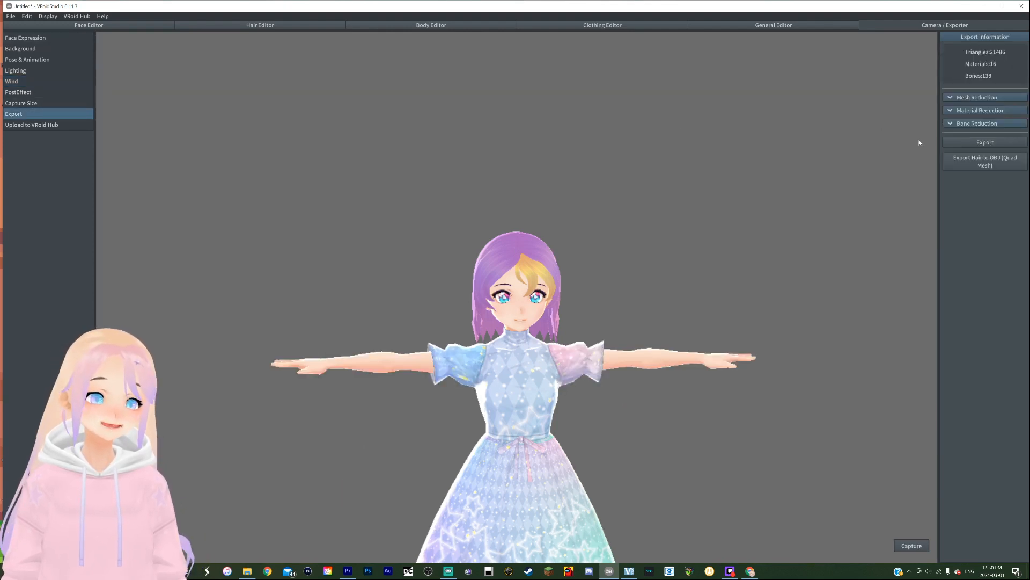
{"action": "left_click", "coordinate": [957, 142]}
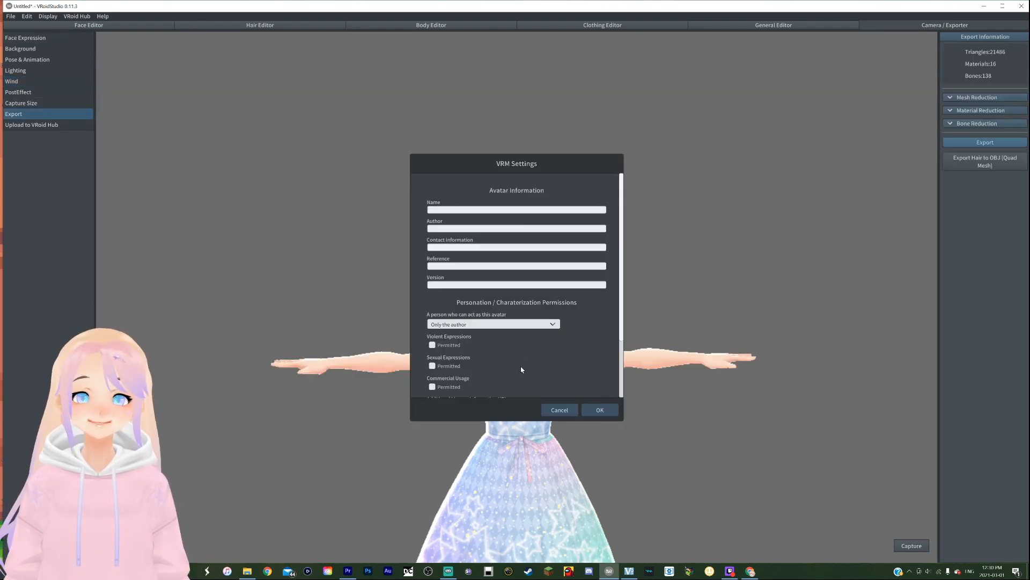
{"action": "scroll", "coordinate": [520, 368], "scroll_direction": "down", "scroll_amount": 1}
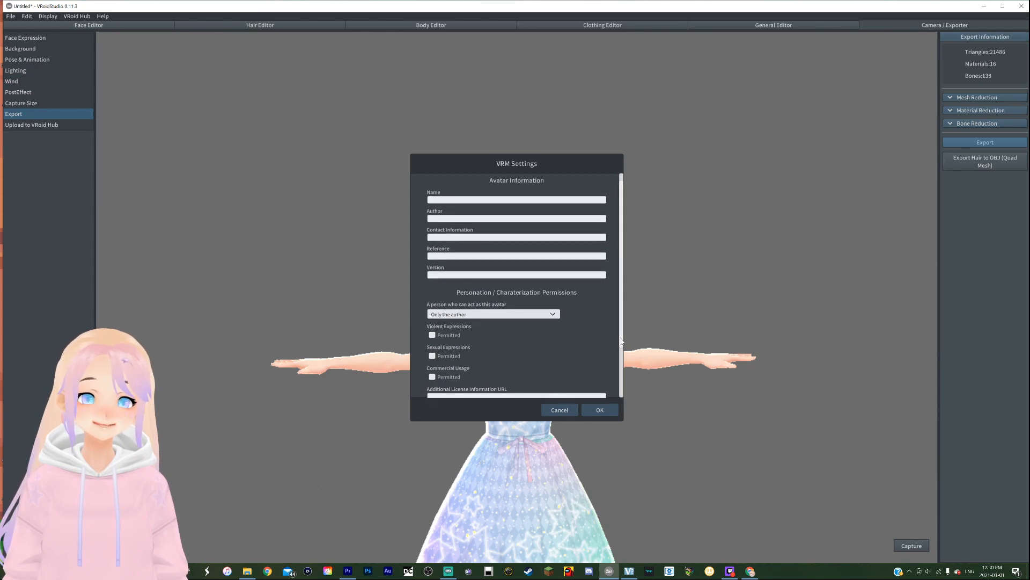
{"action": "scroll", "coordinate": [622, 342], "scroll_direction": "down", "scroll_amount": 5}
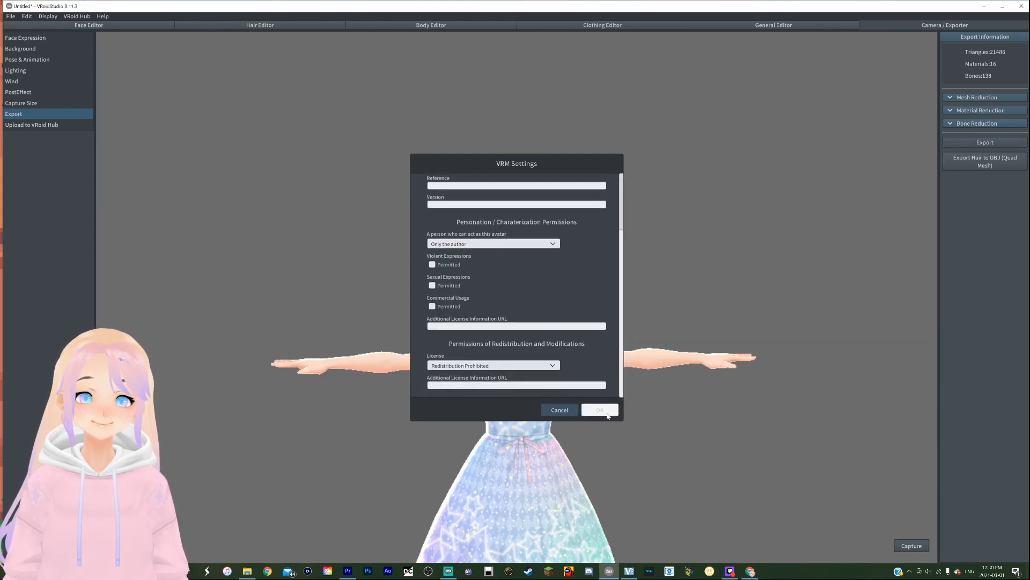
{"action": "left_click", "coordinate": [607, 412]}
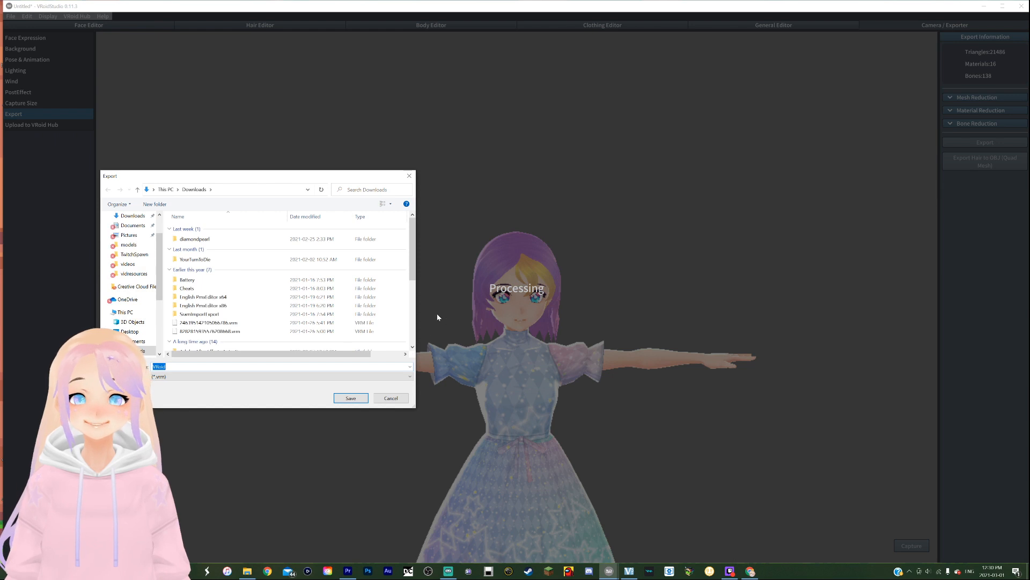
Save the exported VRM file as tutorial in the models folder.
{"action": "left_click", "coordinate": [128, 245]}
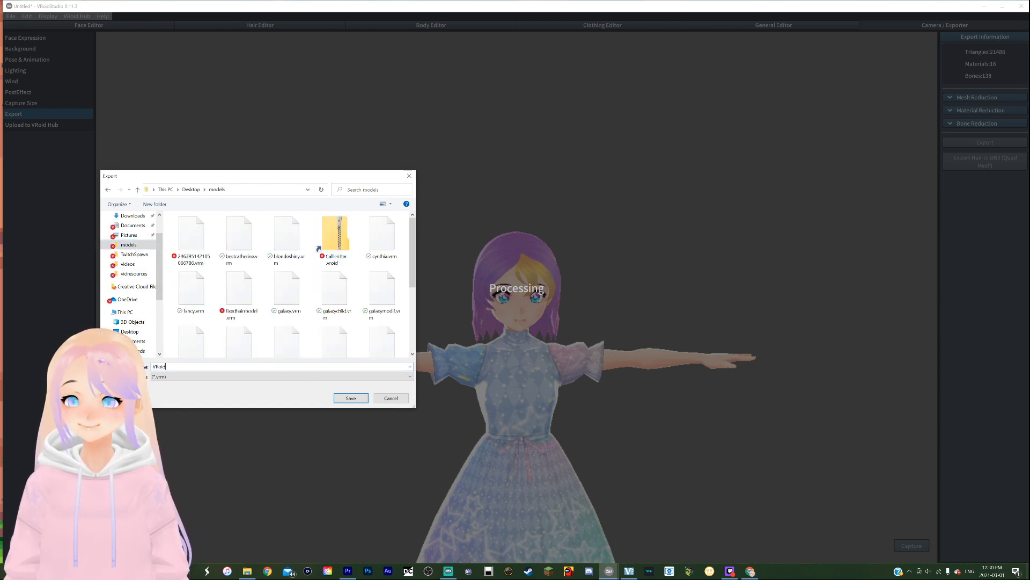
{"action": "type", "text": "tutorial"}
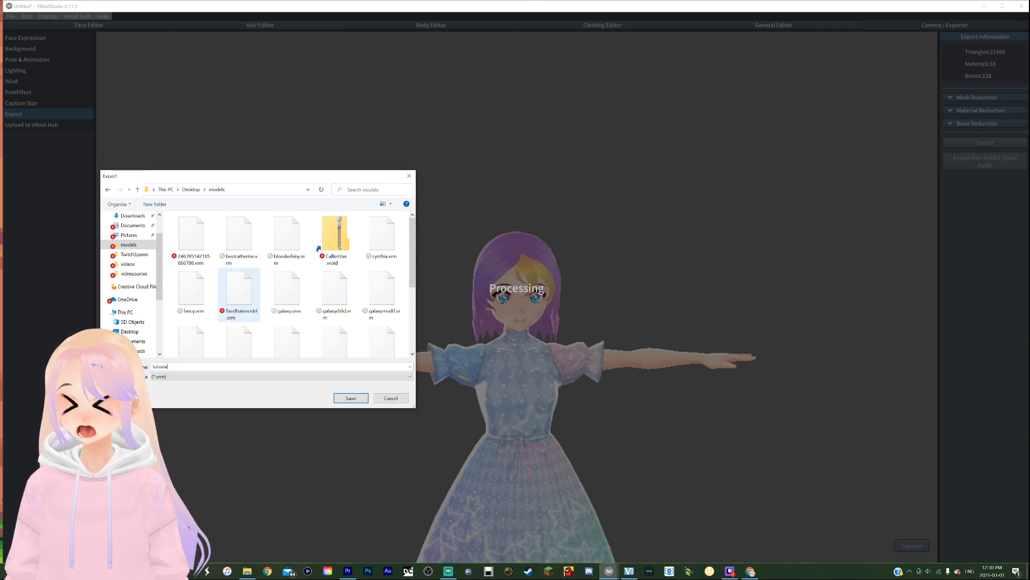
{"action": "key", "text": "Return"}
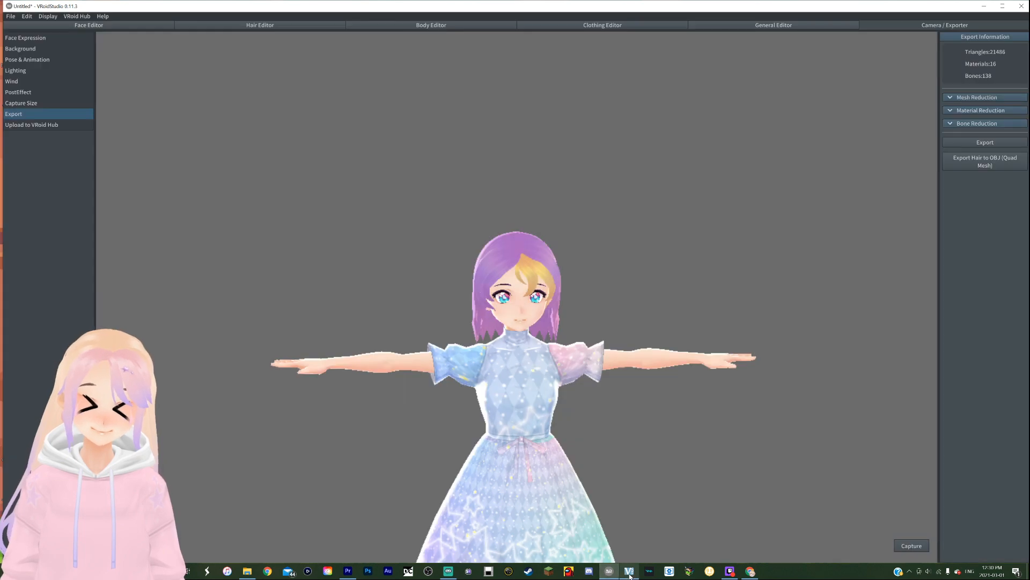
Switch to VSeeFace, show its interface controls and open the avatar selection.
{"action": "mouse_move", "coordinate": [630, 575]}
{"action": "left_click", "coordinate": [628, 525]}
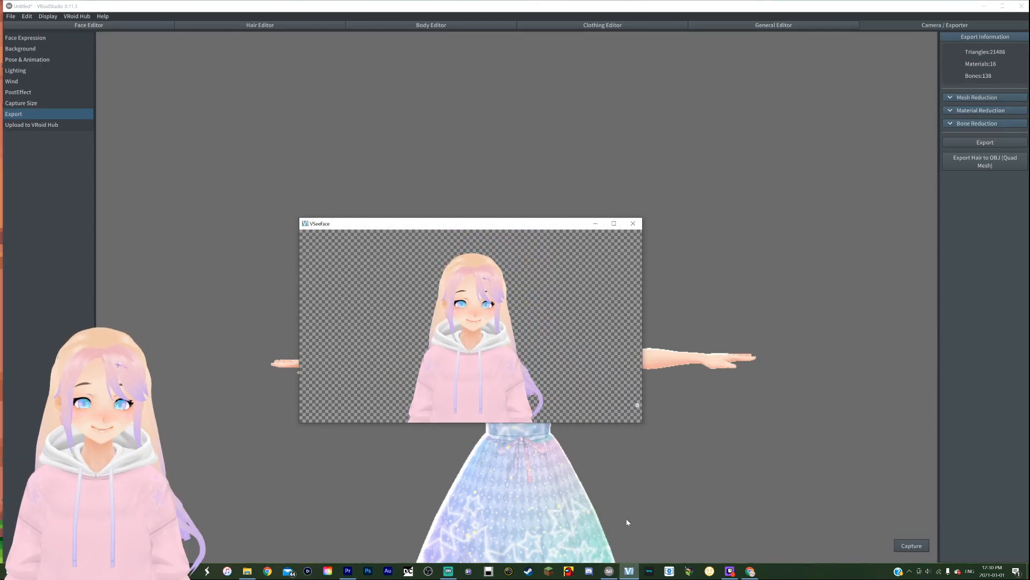
{"action": "left_click", "coordinate": [637, 404]}
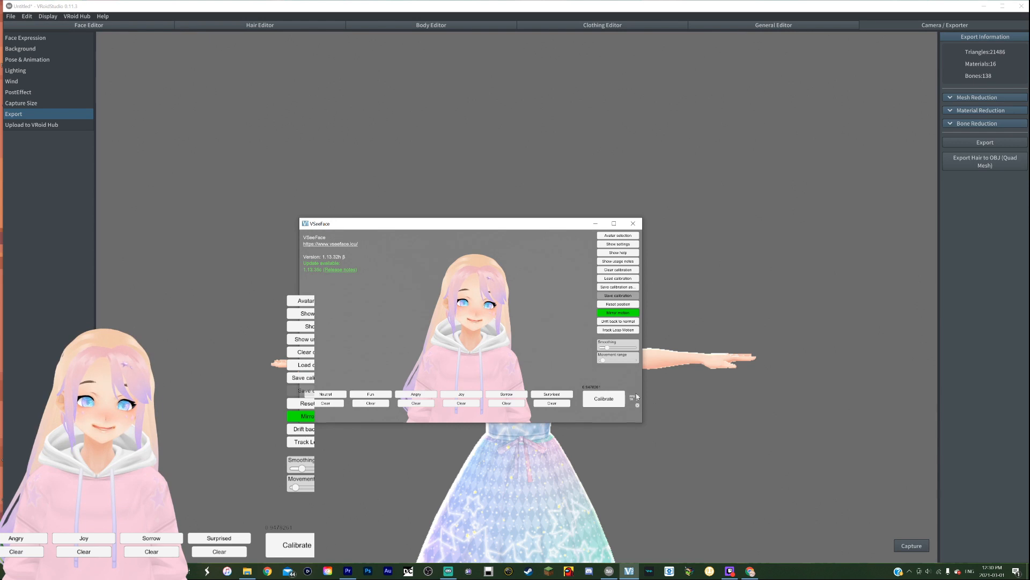
{"action": "left_click", "coordinate": [626, 237]}
Add tutorial.vrm from the models folder as a new avatar and load it, leaving the interface controls hidden.
{"action": "scroll", "coordinate": [458, 306], "scroll_direction": "up", "scroll_amount": 1}
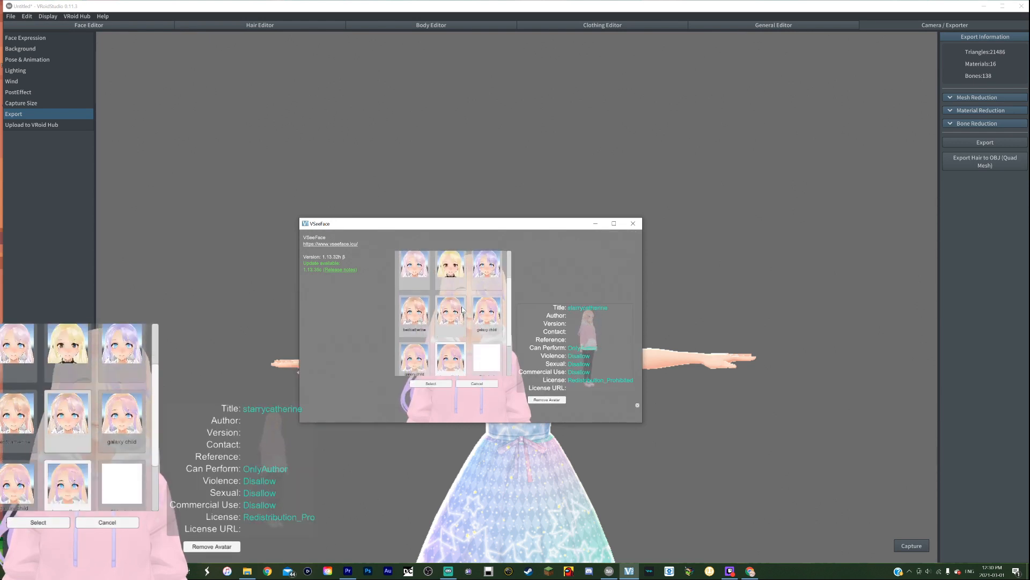
{"action": "scroll", "coordinate": [464, 310], "scroll_direction": "down", "scroll_amount": 5}
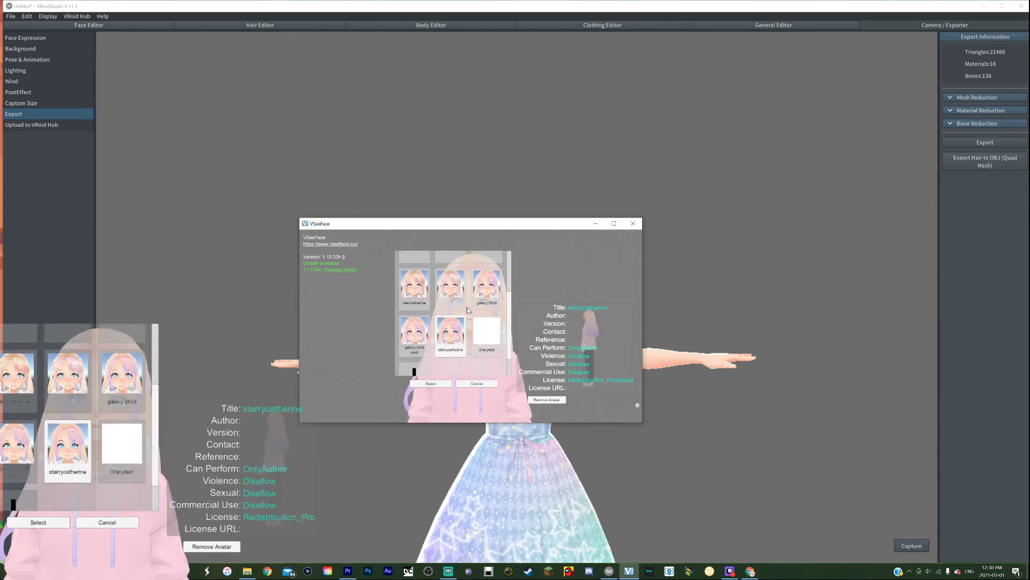
{"action": "left_click", "coordinate": [415, 347]}
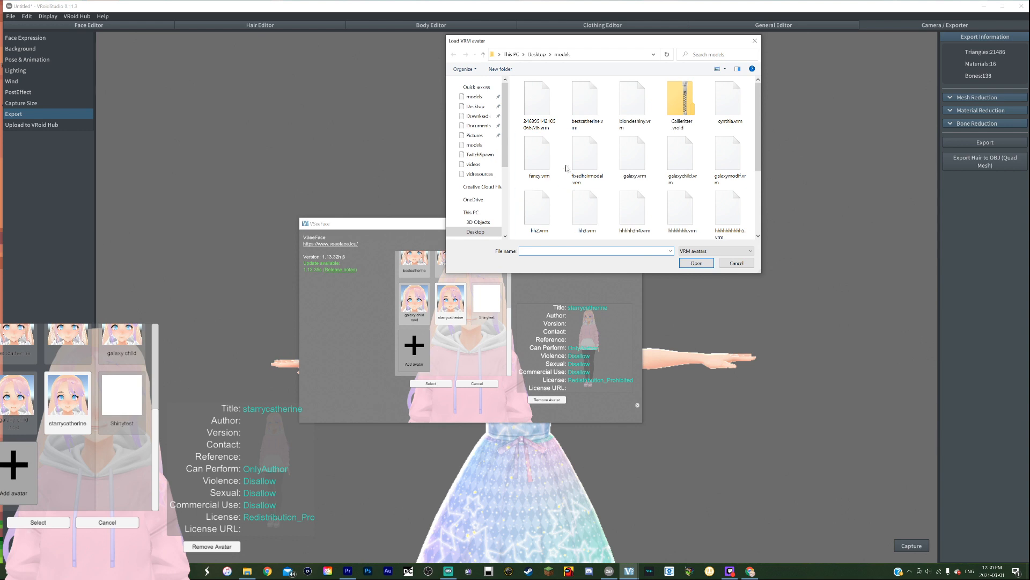
{"action": "scroll", "coordinate": [583, 179], "scroll_direction": "down", "scroll_amount": 2}
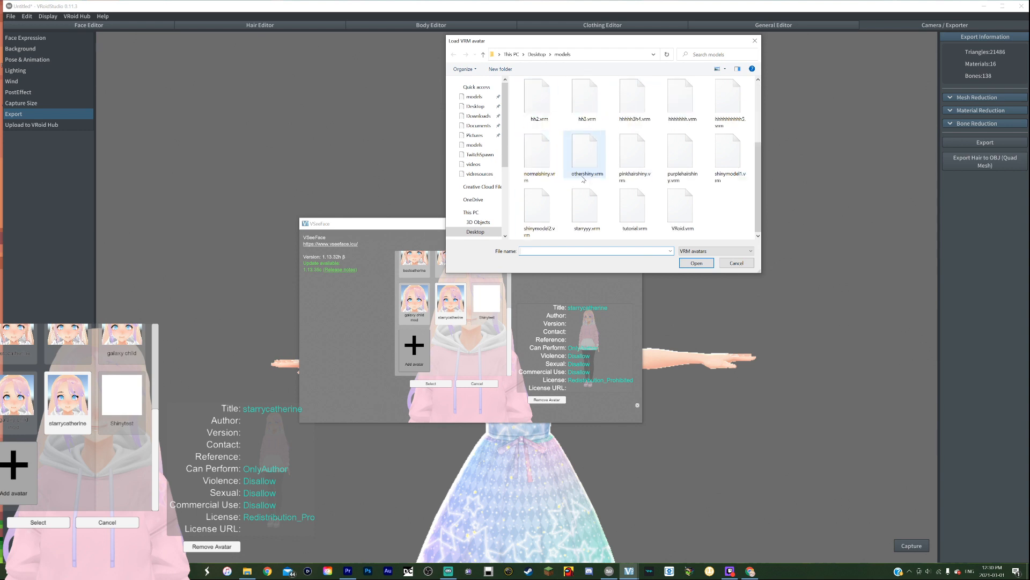
{"action": "left_click", "coordinate": [648, 207]}
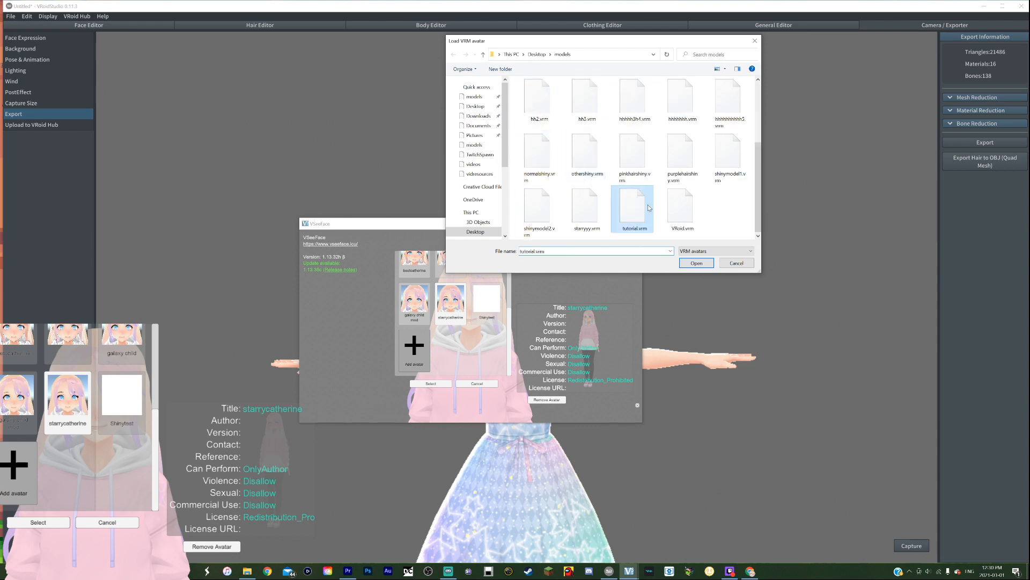
{"action": "left_click", "coordinate": [697, 263]}
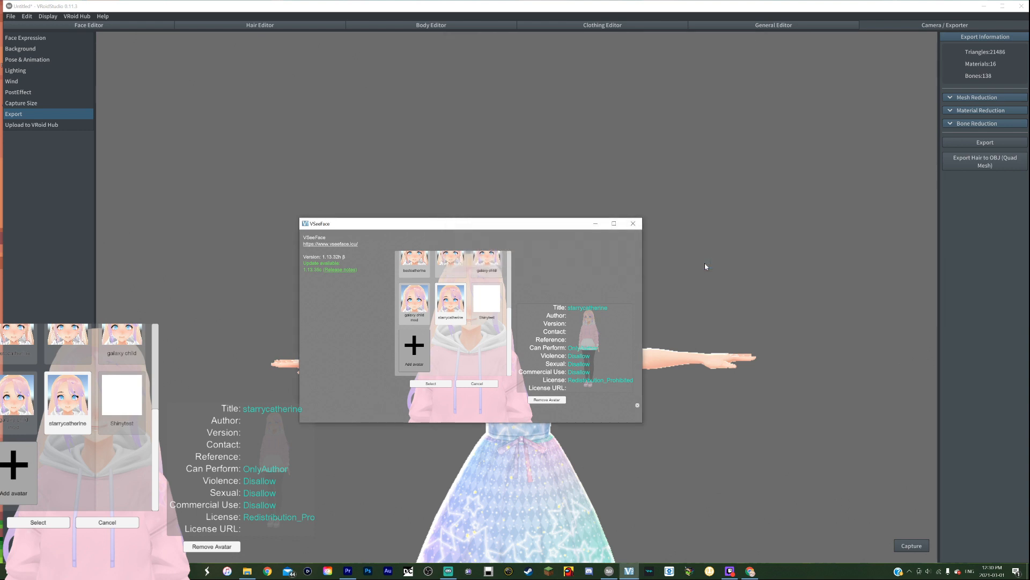
{"action": "left_click", "coordinate": [432, 382]}
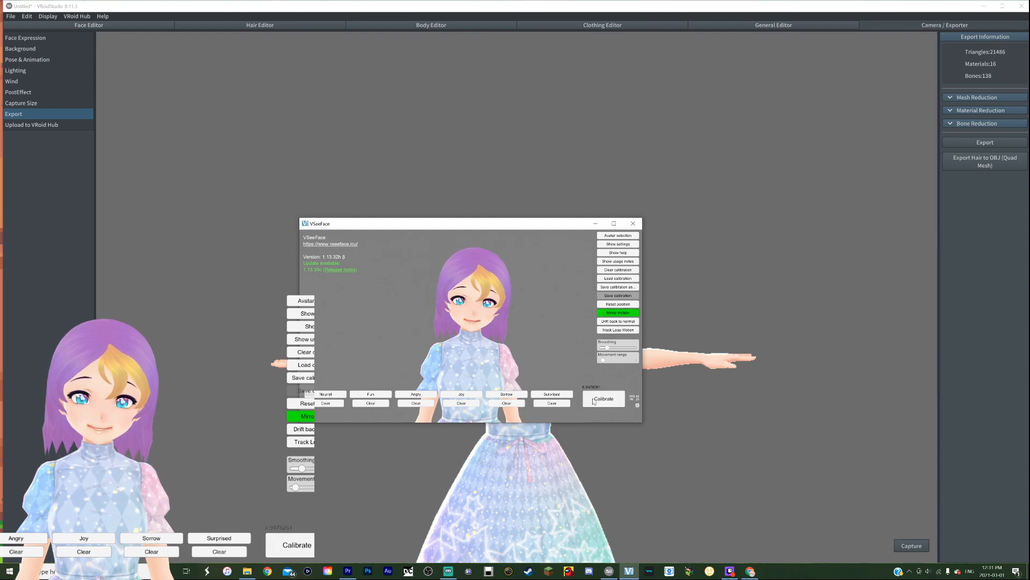
{"action": "left_click", "coordinate": [638, 406]}
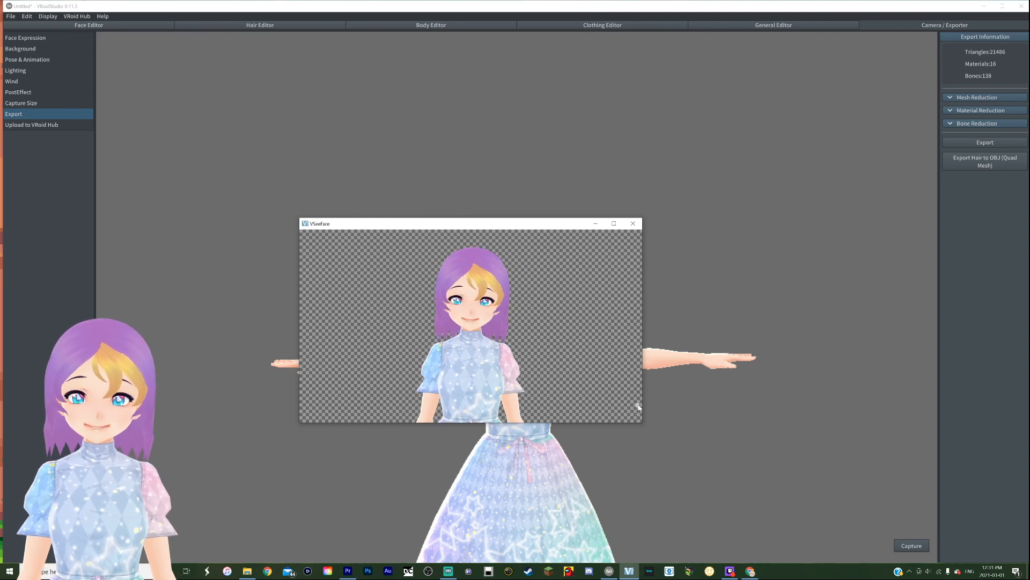
Switch to Streamlabs OBS and examine the available source types and the meeee source's Game Capture settings.
{"action": "left_click", "coordinate": [449, 571]}
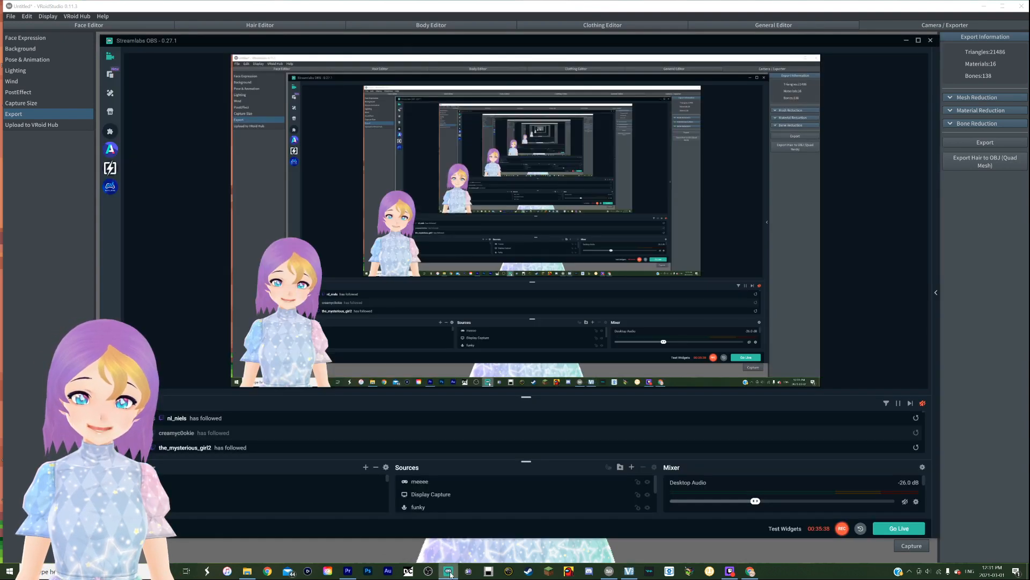
{"action": "left_click", "coordinate": [631, 468]}
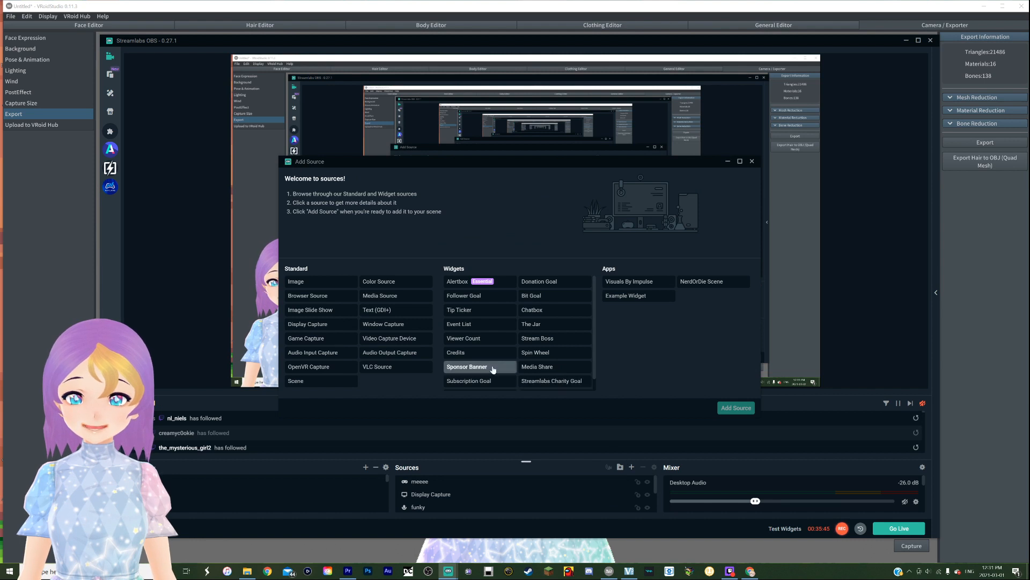
{"action": "left_click", "coordinate": [751, 161]}
{"action": "double_click", "coordinate": [448, 483]}
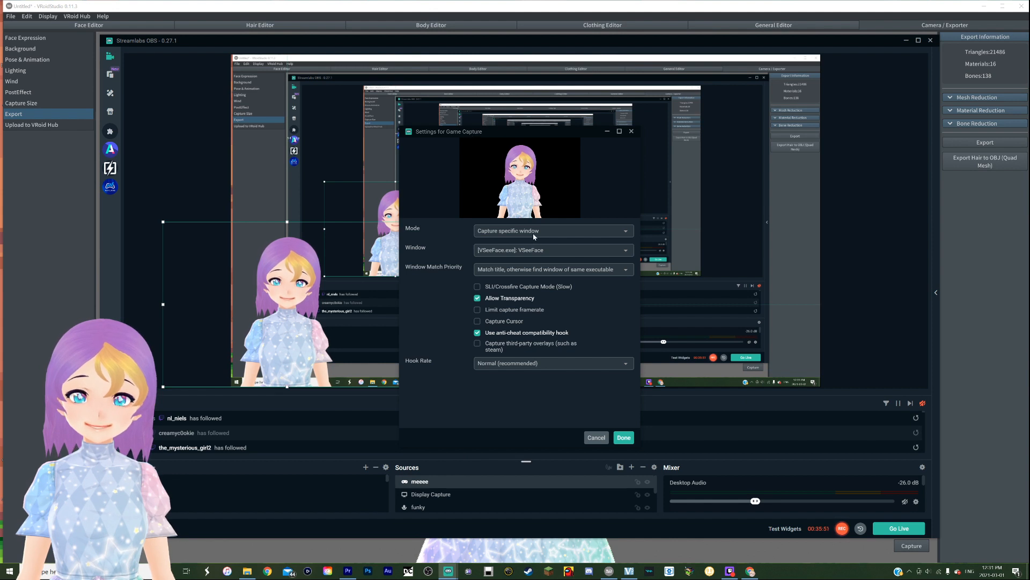
{"action": "left_click", "coordinate": [623, 437]}
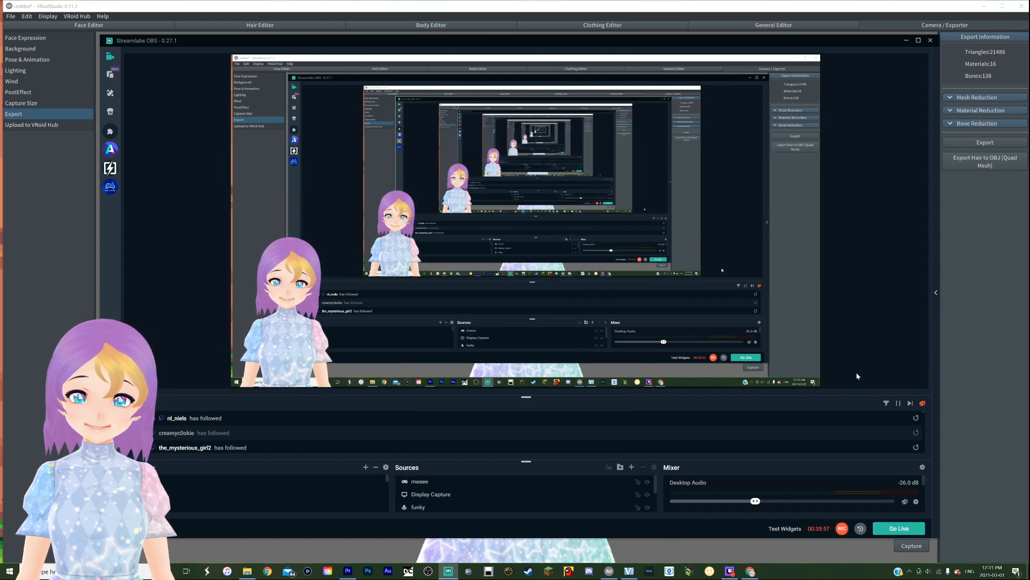